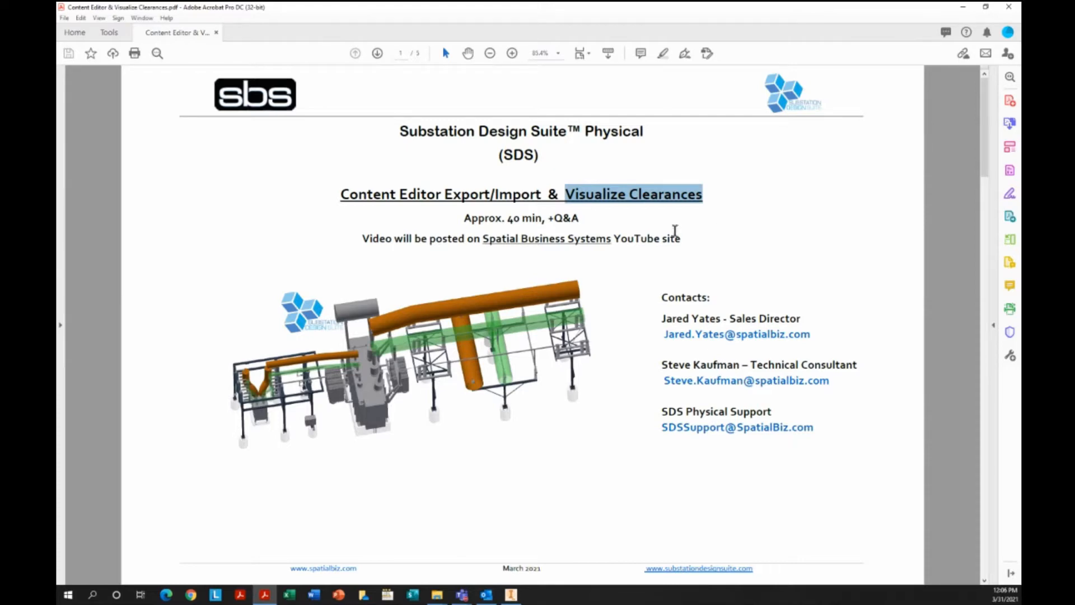
Step: Review the title page's session topics, approximate duration, video posting location and contact details
left_click_drag(463, 219, 551, 220)
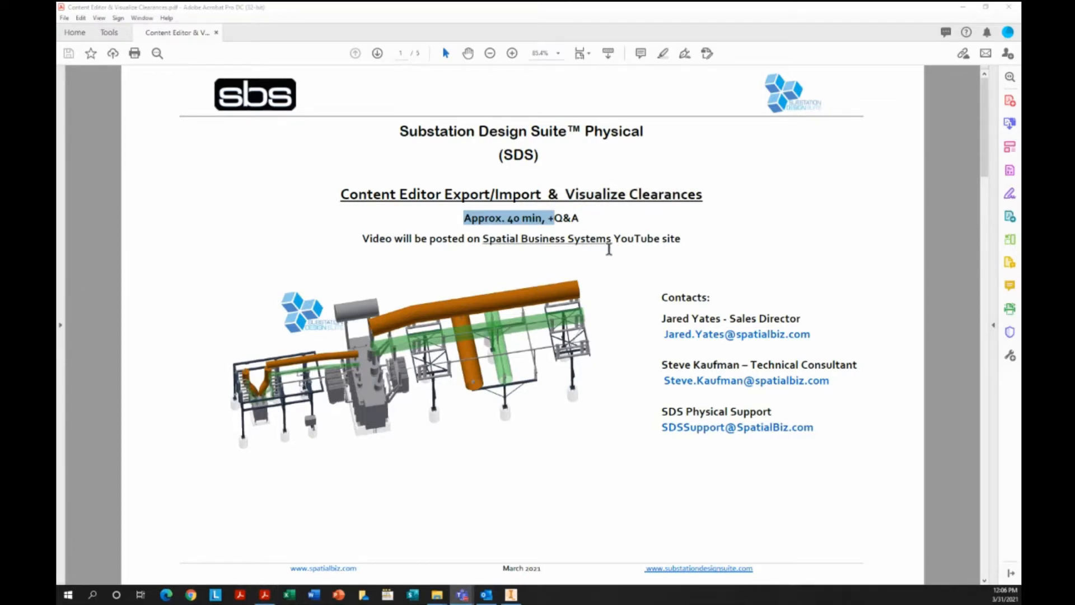
left_click(623, 230)
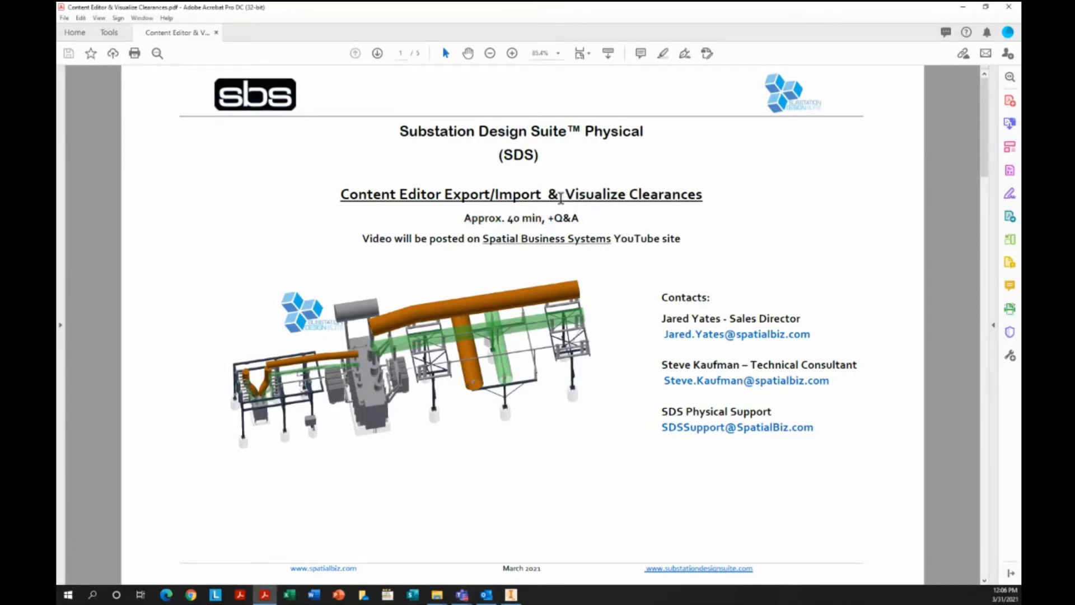
left_click_drag(563, 194, 705, 194)
left_click(520, 219)
left_click_drag(457, 219, 583, 217)
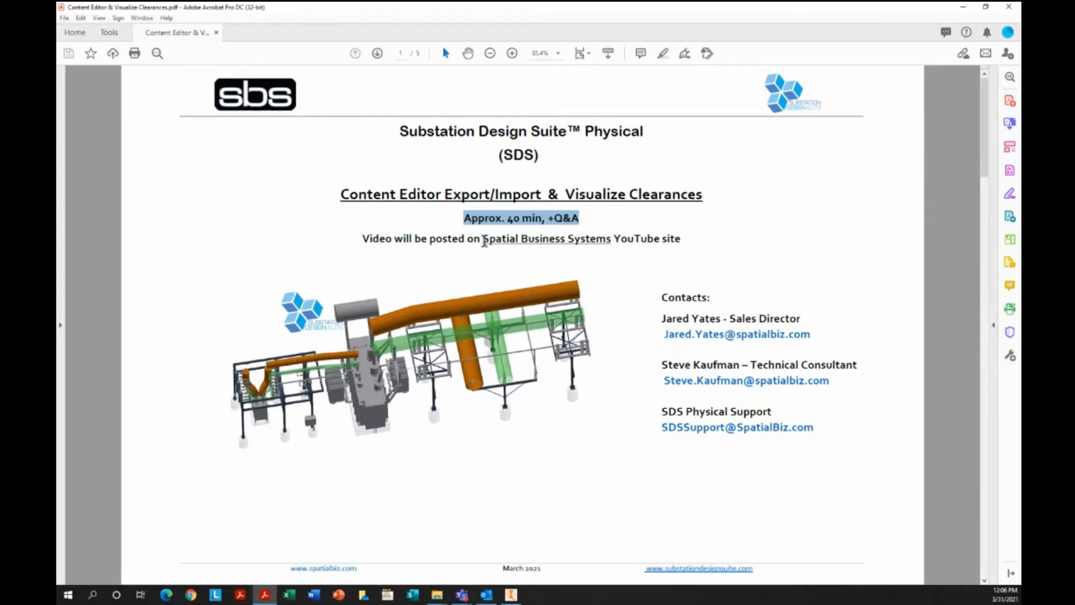
left_click_drag(485, 242, 689, 250)
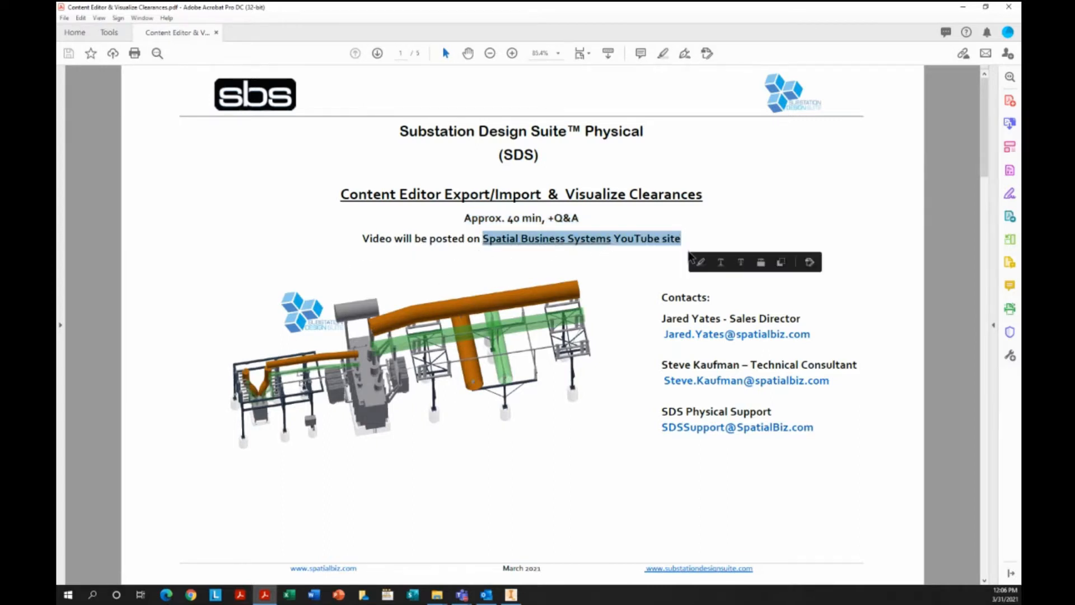
left_click(636, 392)
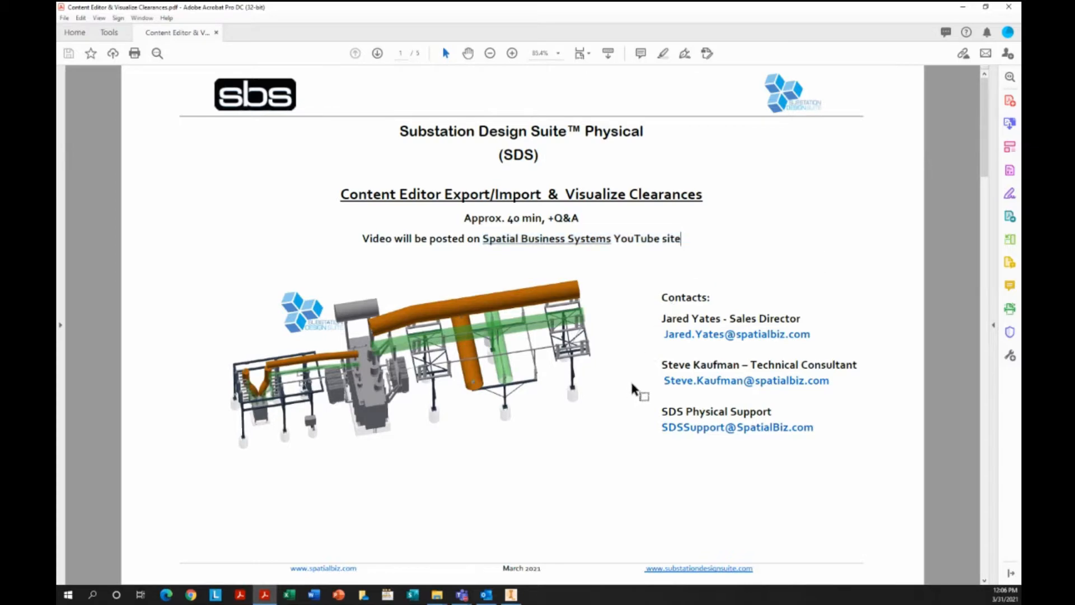
left_click_drag(659, 363, 845, 397)
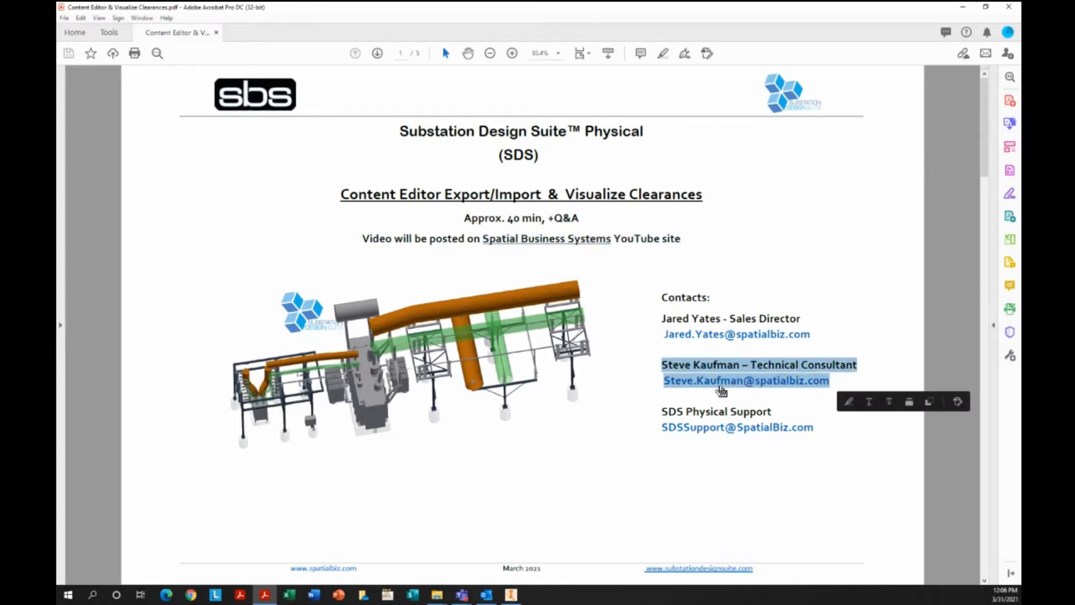
left_click(687, 483)
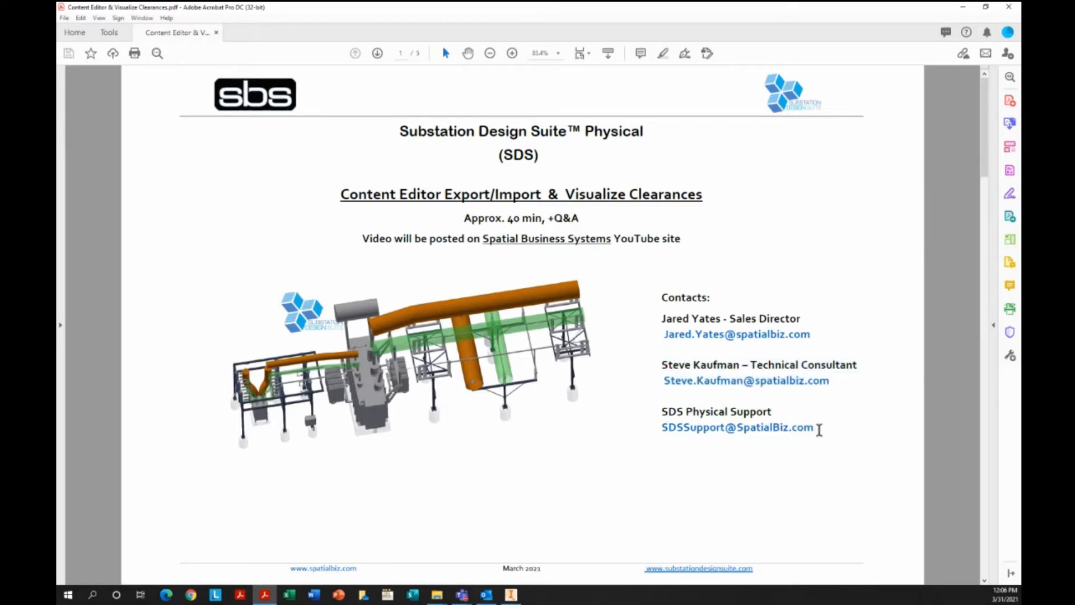
left_click_drag(820, 431, 641, 425)
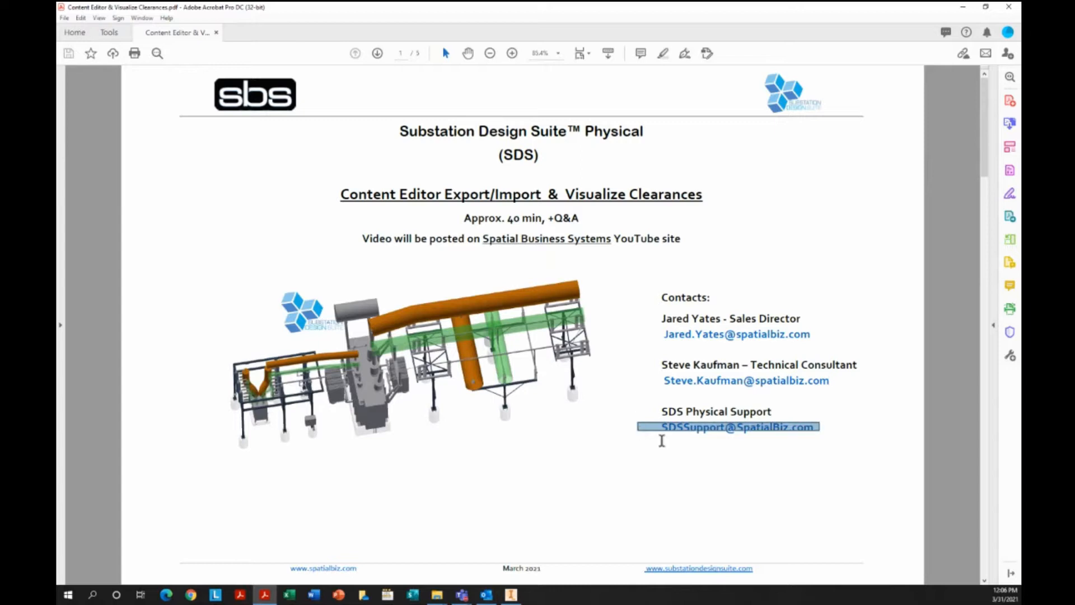
left_click(687, 452)
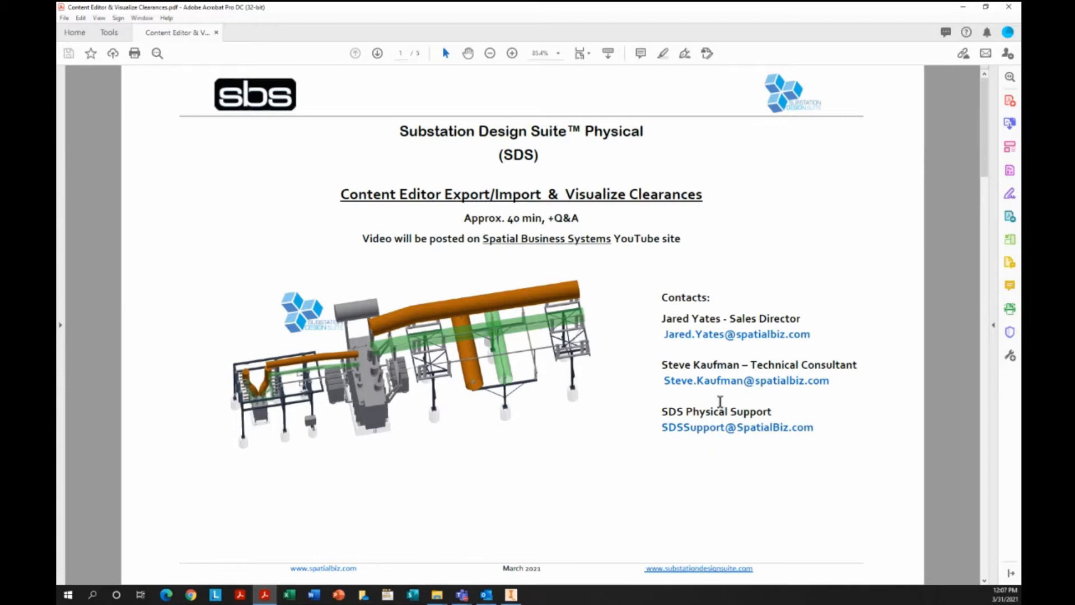
Step: Review the second page's notes on following Spatial Business Systems on YouTube and following videos and documents on the SDS website
scroll(720, 401, "down", 3)
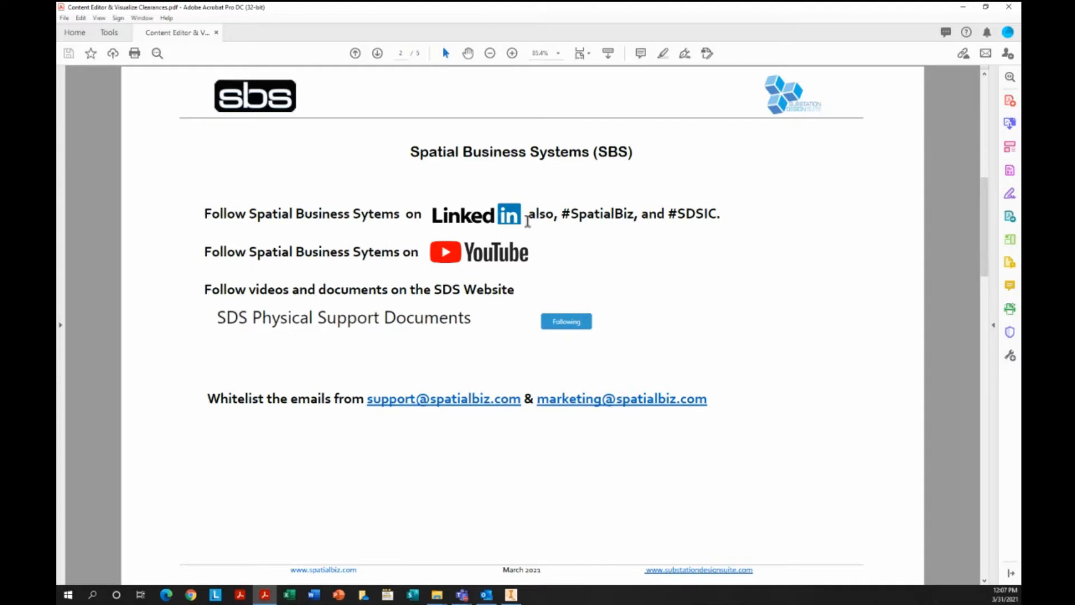
left_click_drag(203, 252, 536, 263)
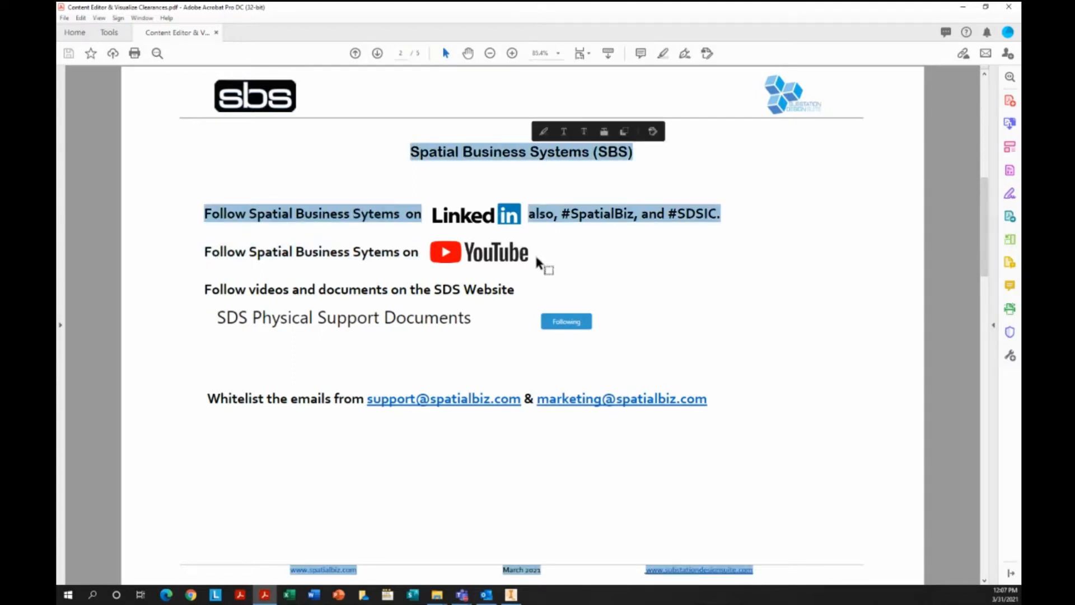
left_click(536, 259)
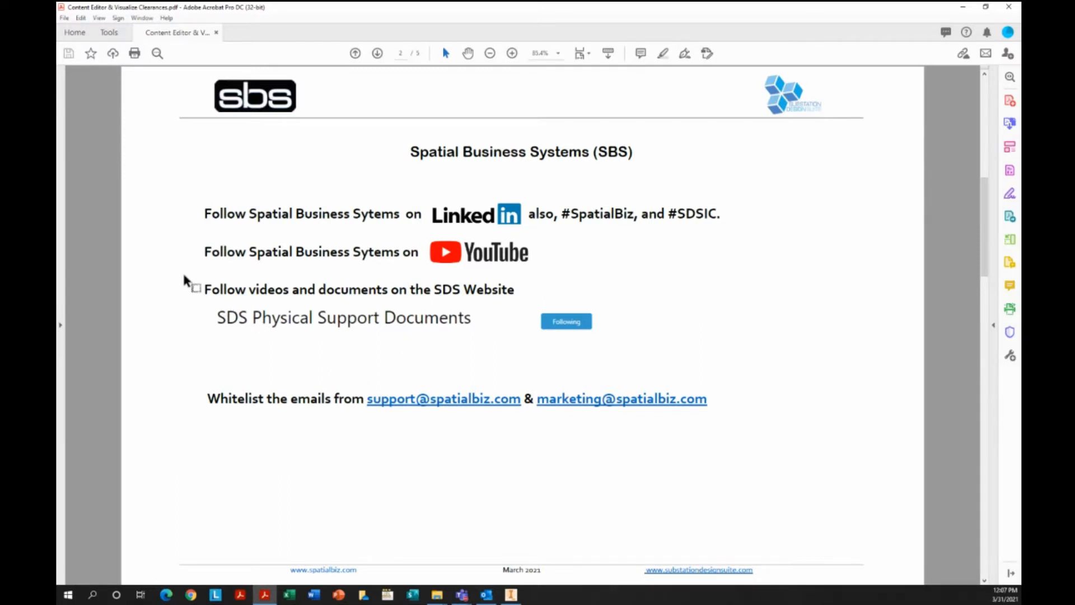
left_click_drag(207, 297, 488, 297)
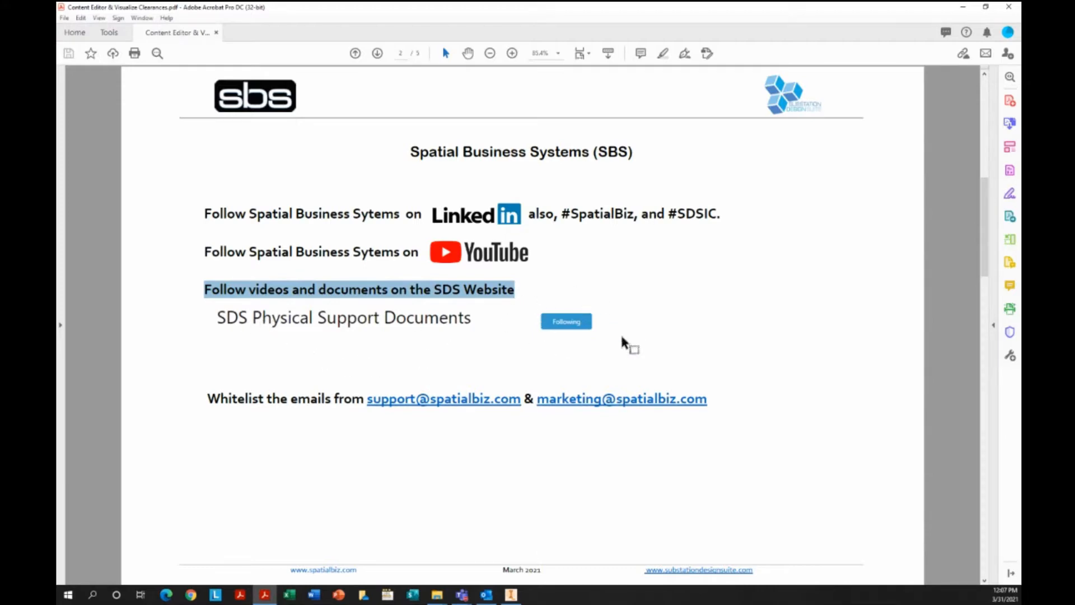
Step: Switch to Microsoft Edge and open the Substation Design Suite page of the SBS website from the SBS favorites
left_click(167, 595)
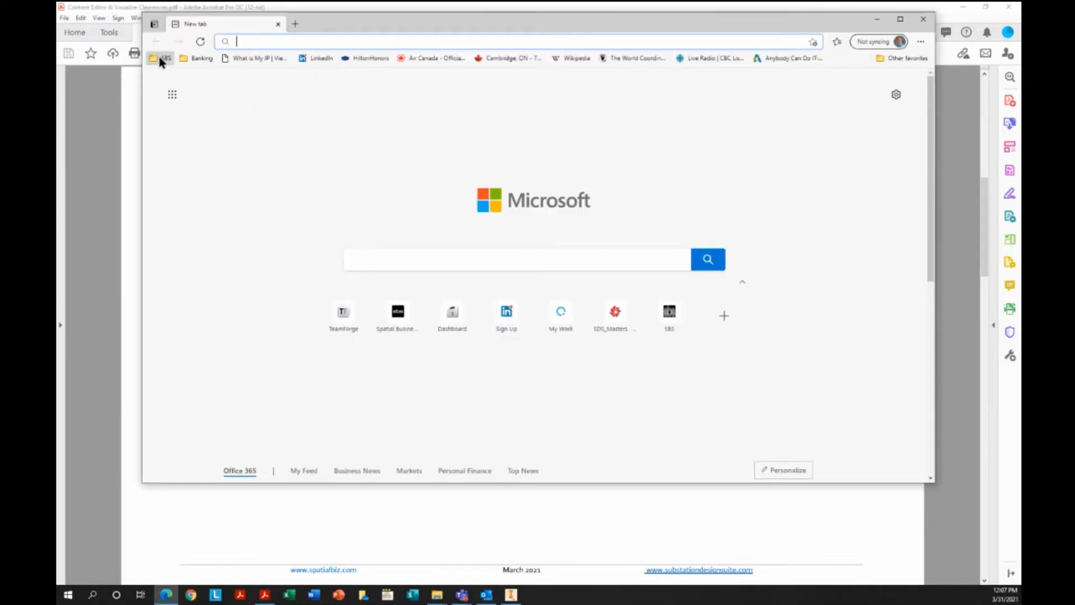
left_click(161, 58)
left_click(174, 91)
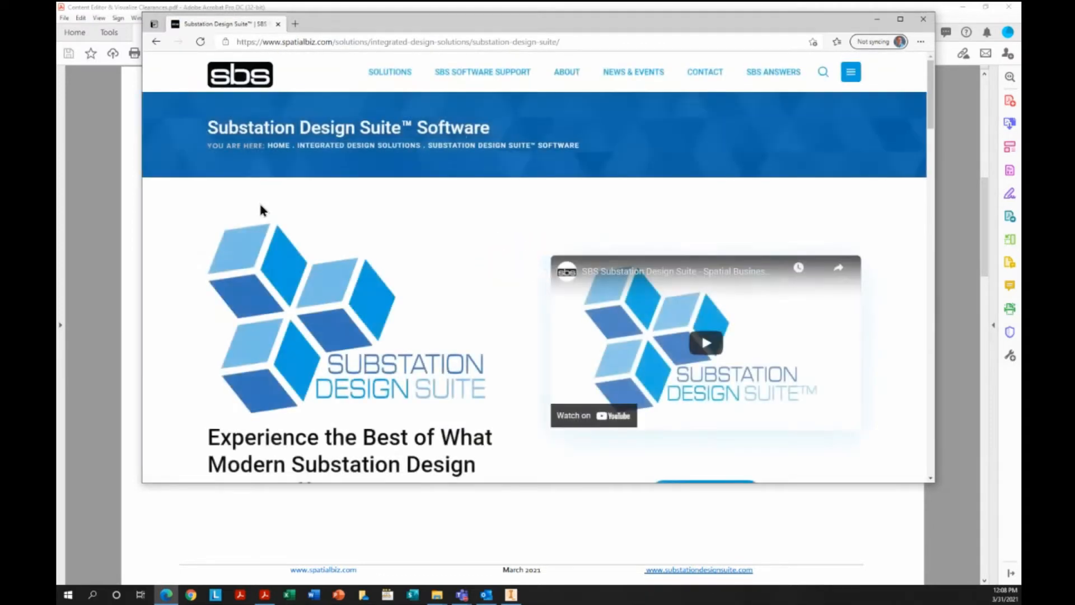
Step: Go to the SBS Software Support page and proceed to the support portal's sign-in form
mouse_move(483, 72)
left_click(474, 117)
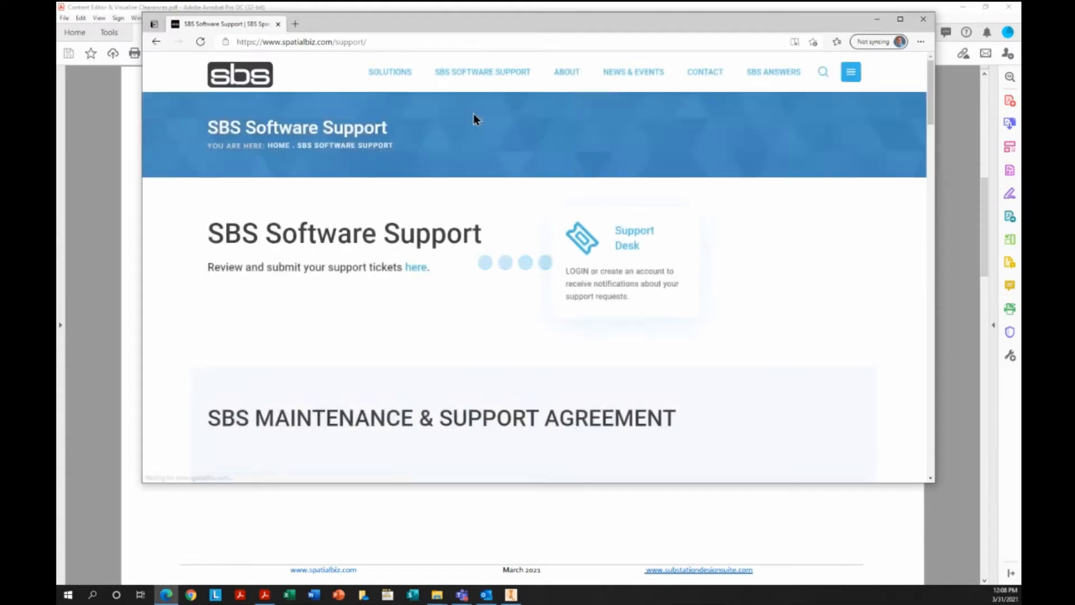
mouse_move(458, 76)
left_click(461, 122)
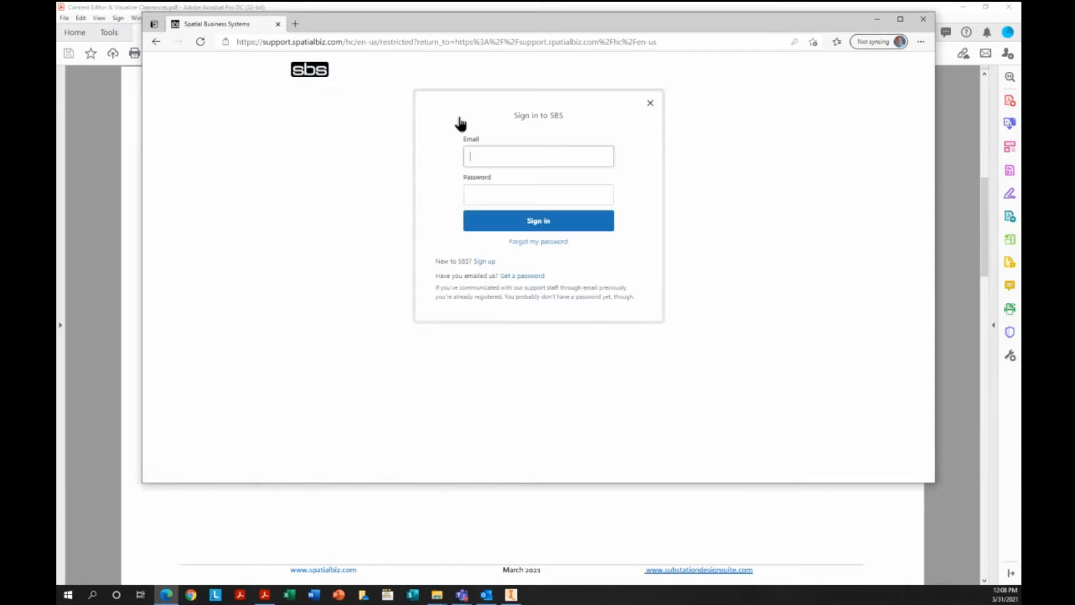
Step: Sign in to the SBS support portal with the saved e-mail and account password
left_click(480, 154)
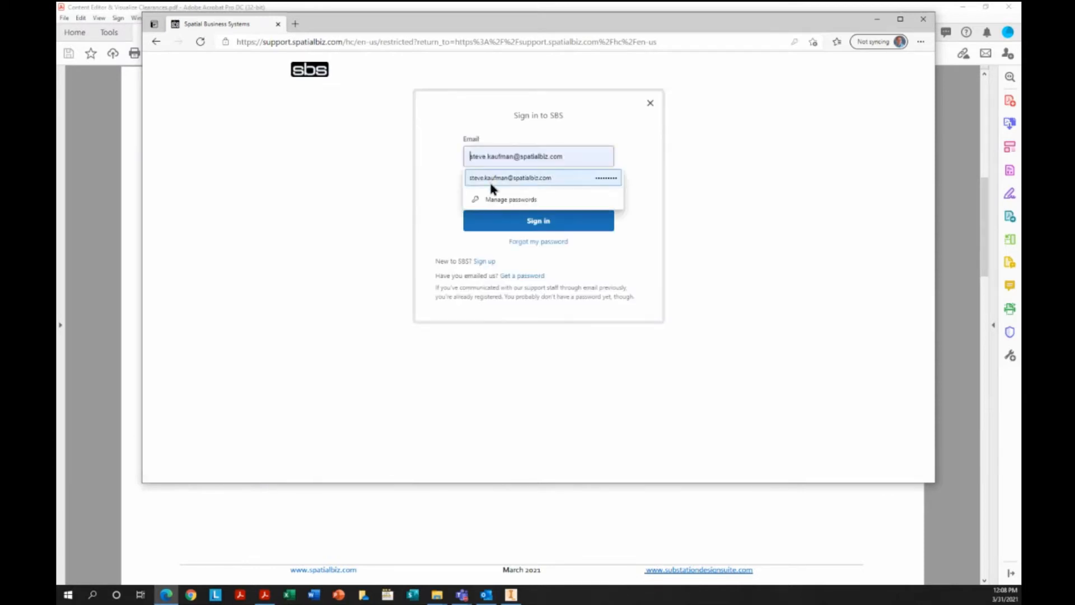
left_click(493, 177)
left_click(532, 222)
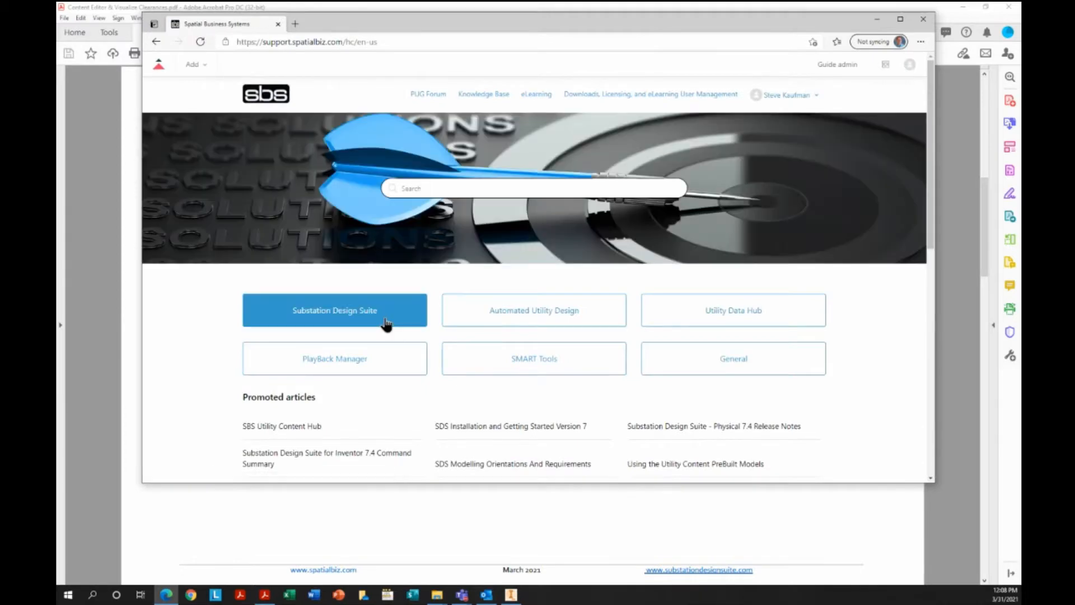
Step: Open the SDS Reduce Model Size article from the SDS Physical Support Documents section of Substation Design Suite
left_click(384, 322)
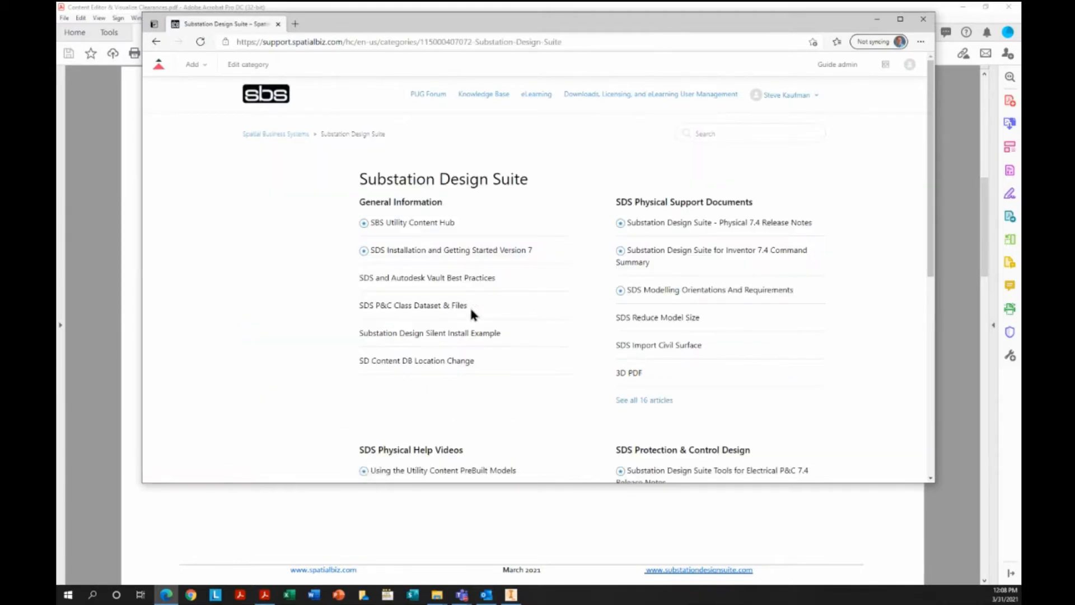
left_click(638, 203)
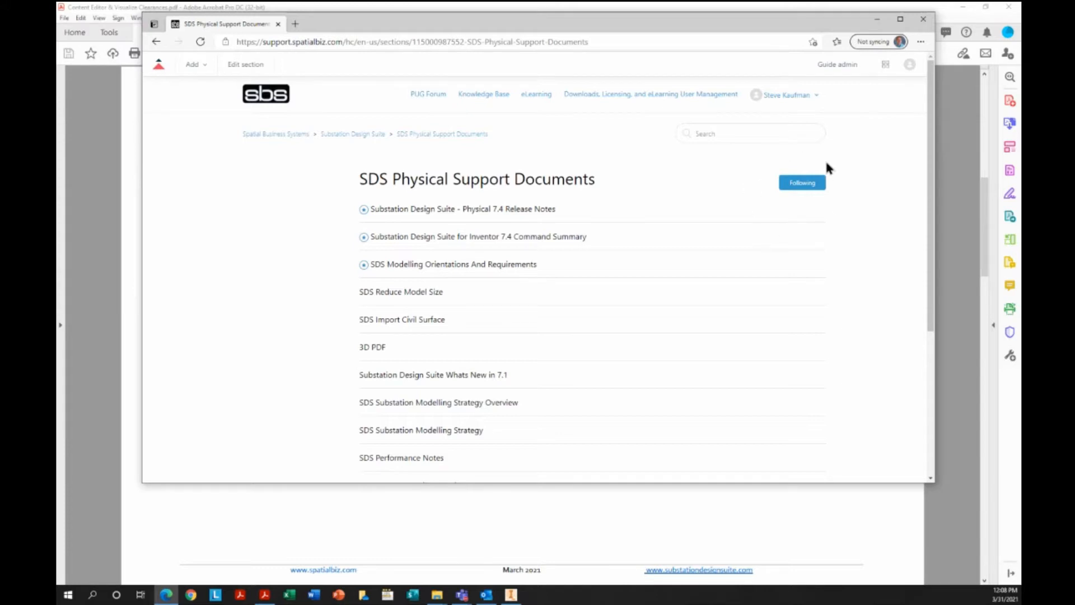
left_click(412, 300)
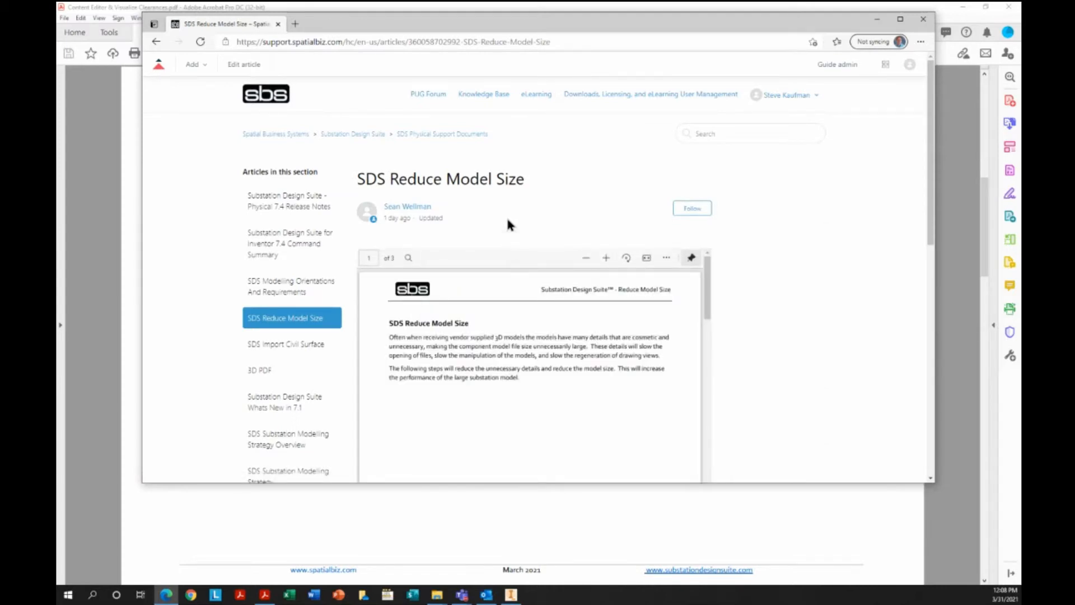
Step: Read the SDS Reduce Model Size article, including its procedure, the BIM Simplify add-in note and the CCVT and Bus Fitting examples
left_click_drag(526, 181, 348, 180)
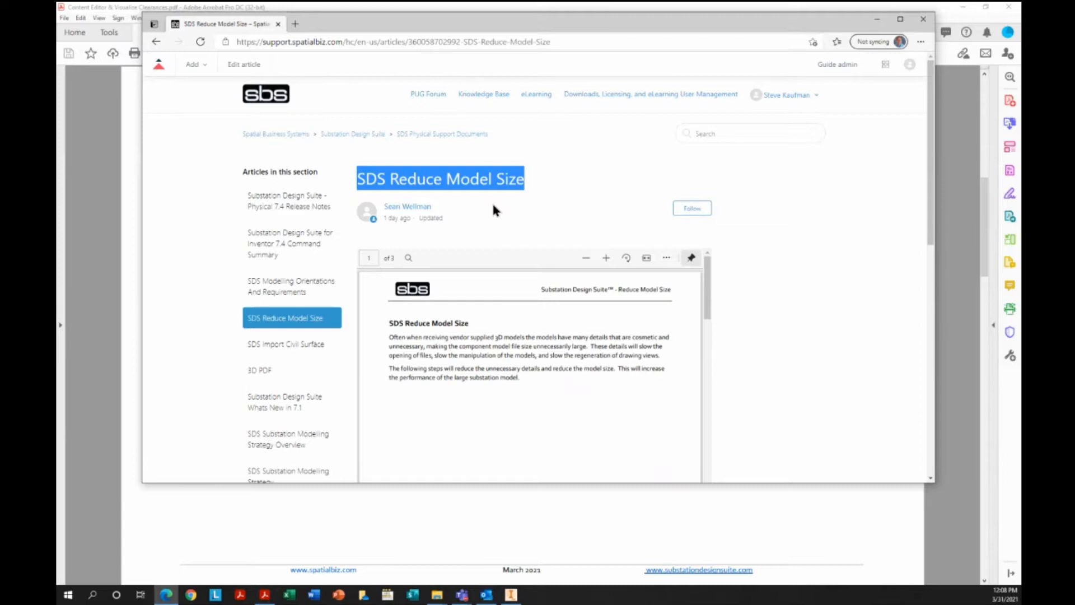
scroll(736, 311, "down", 3)
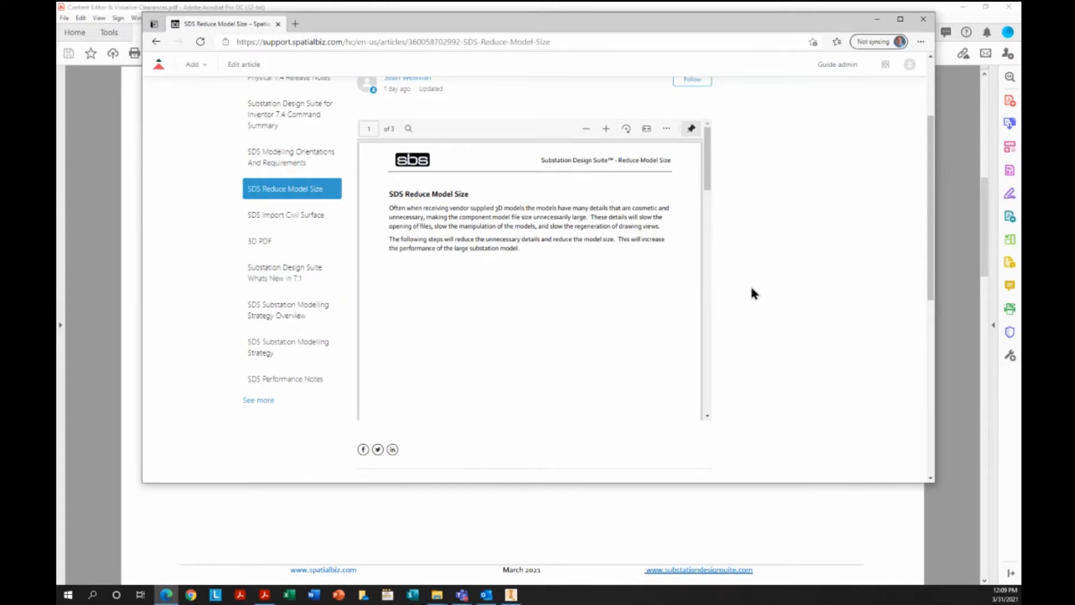
scroll(572, 289, "down", 5)
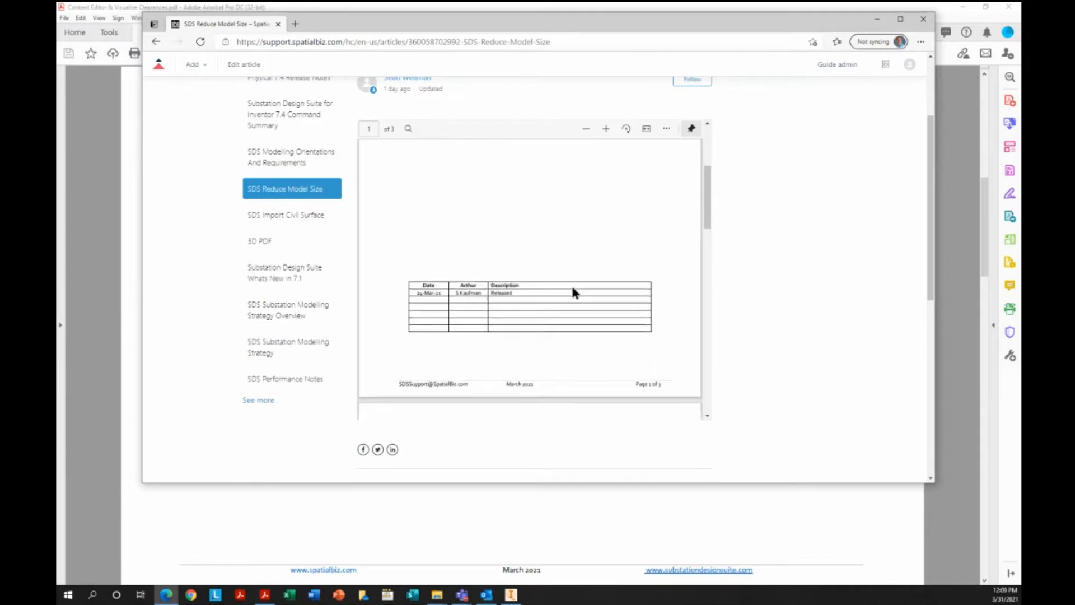
scroll(572, 289, "down", 5)
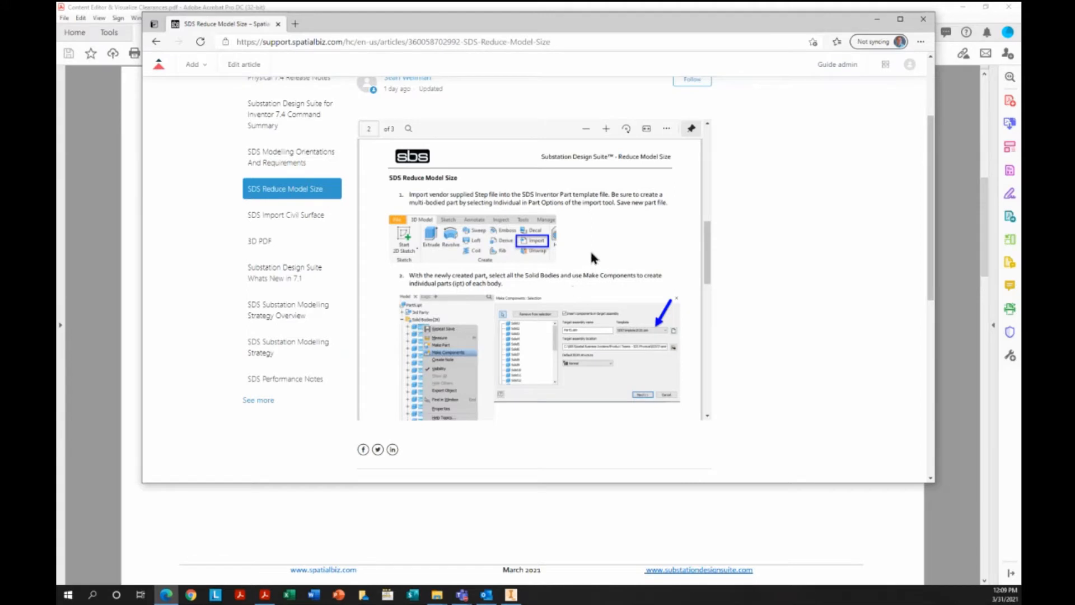
scroll(591, 252, "down", 5)
scroll(591, 256, "down", 3)
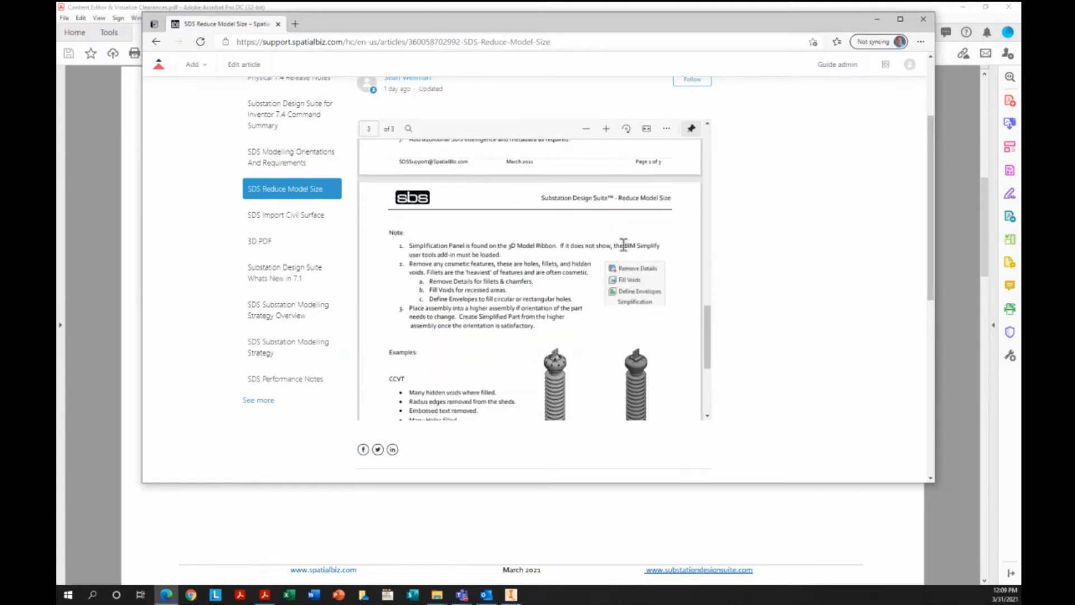
left_click_drag(625, 245, 659, 249)
left_click(610, 244)
scroll(494, 304, "down", 3)
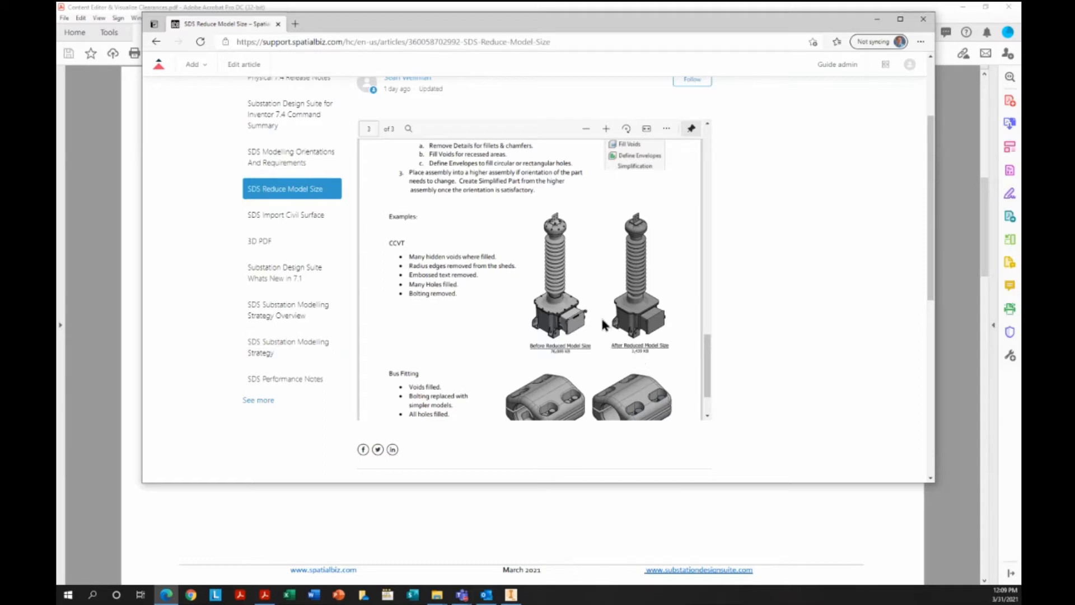
scroll(603, 322, "down", 2)
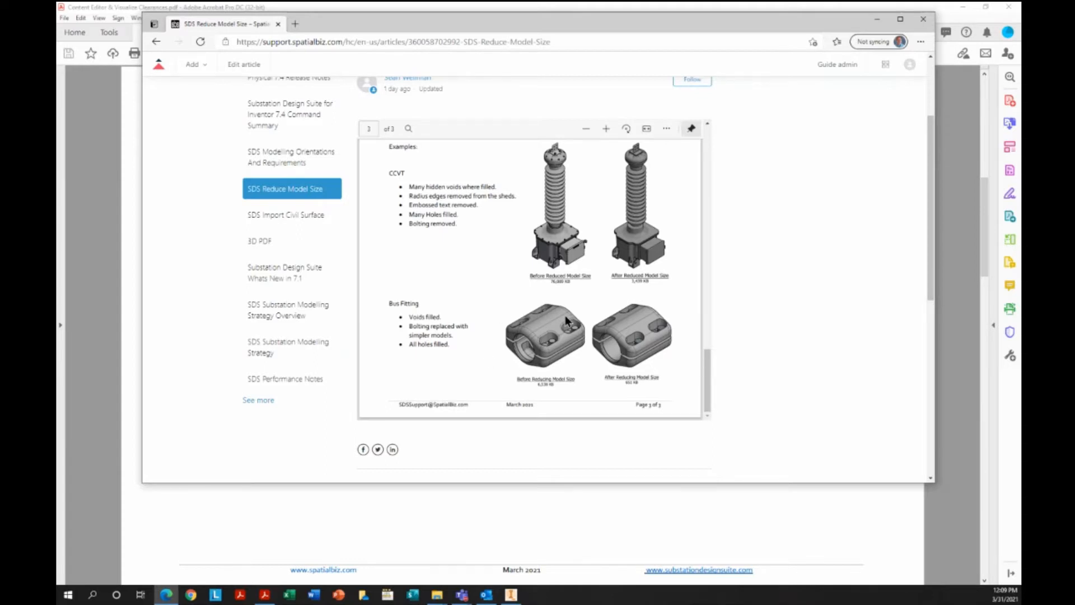
Step: Recheck the article's simplification steps, notes and before-and-after examples, finishing at its first page
scroll(566, 318, "up", 3)
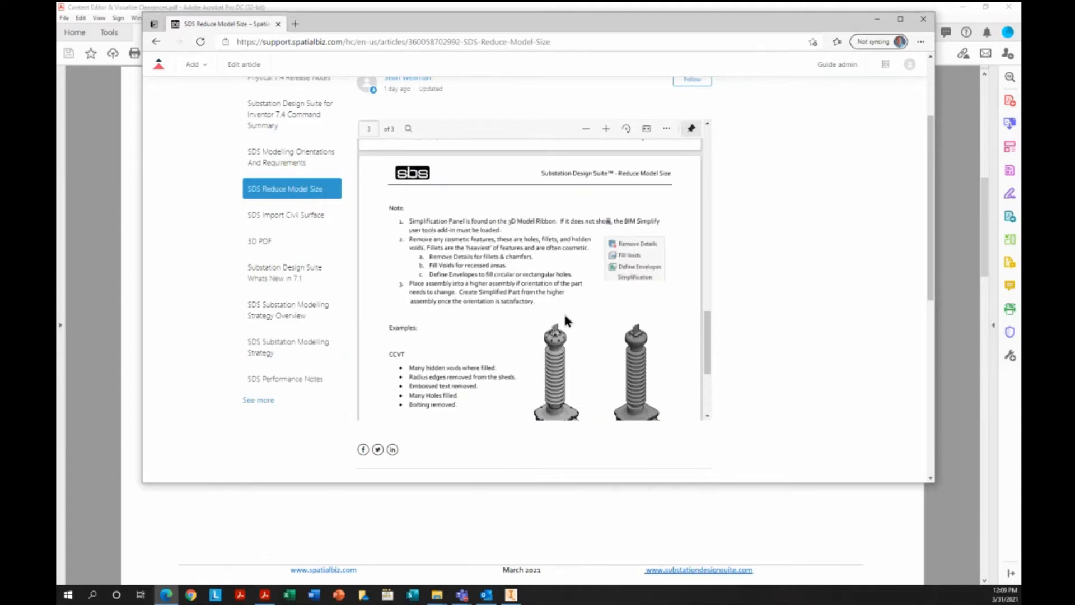
scroll(565, 318, "up", 5)
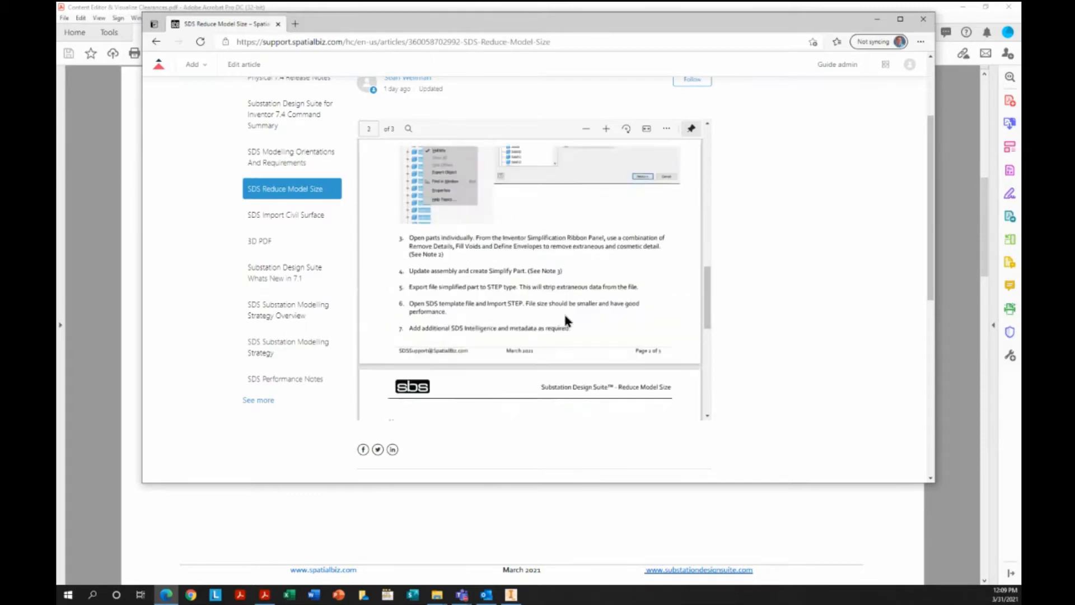
scroll(565, 320, "down", 5)
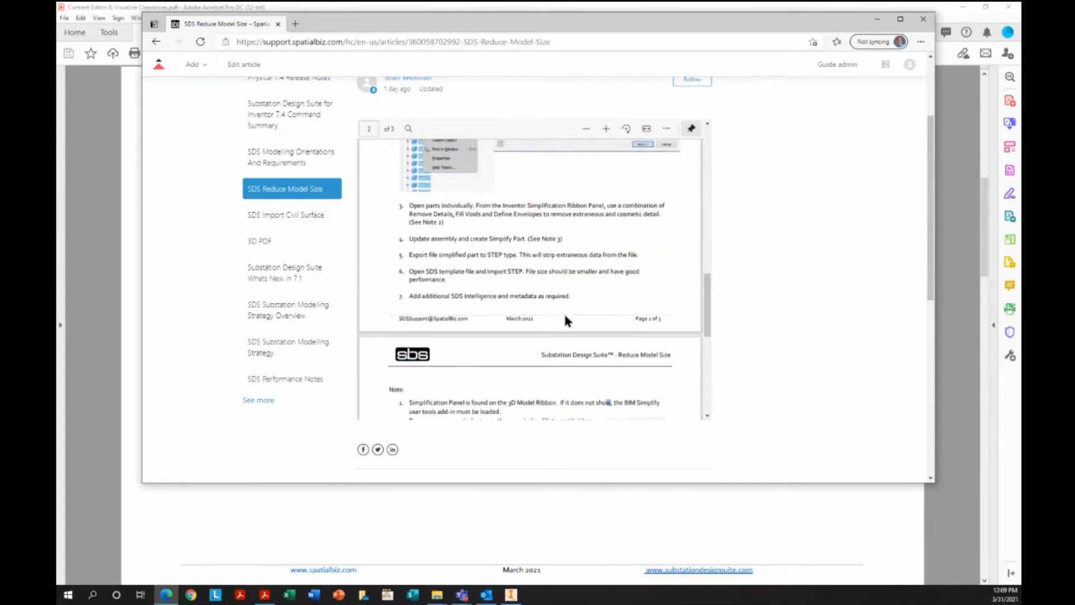
scroll(565, 320, "down", 3)
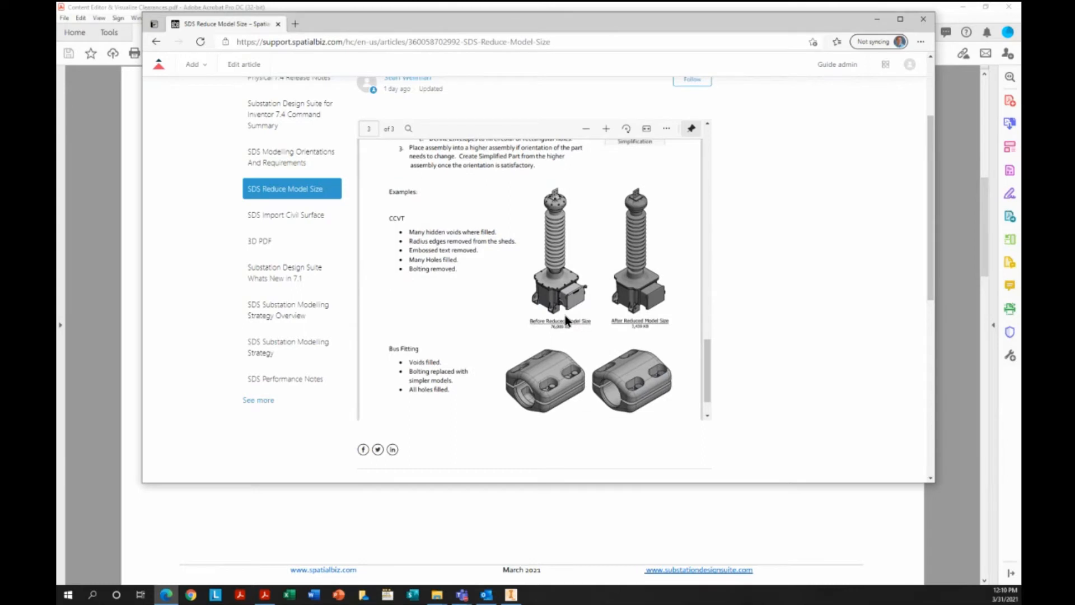
scroll(468, 283, "up", 5)
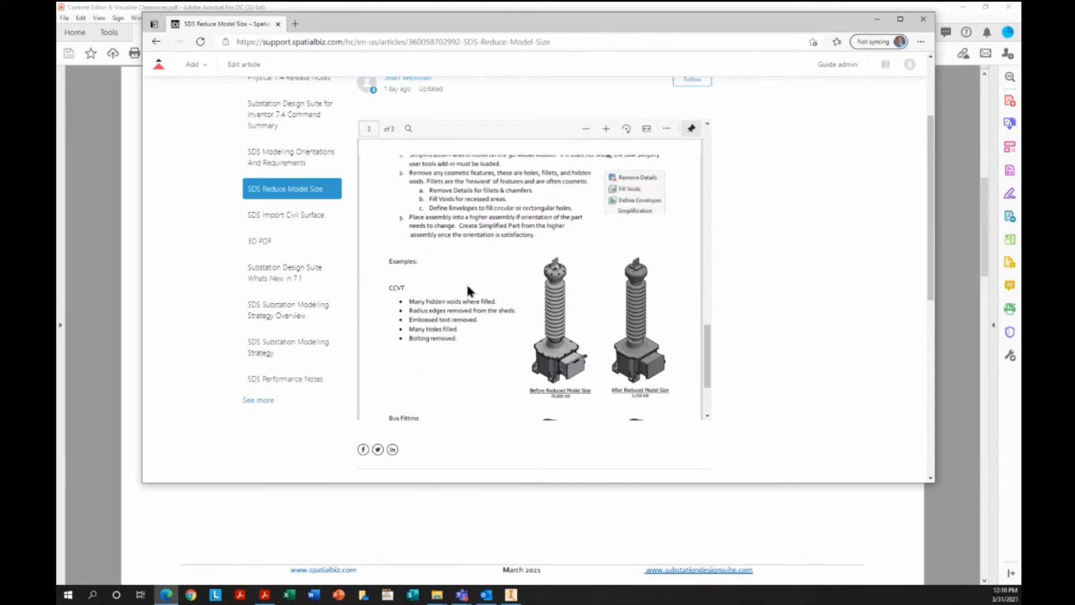
scroll(469, 284, "up", 8)
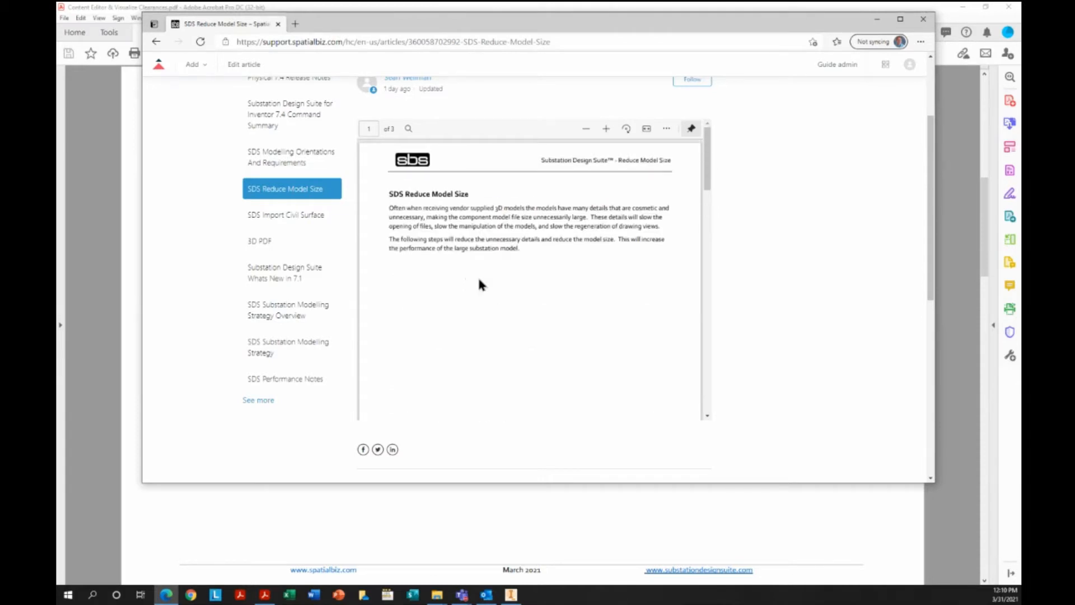
Step: Browse the SDS Physical Support Documents, SDS Physical Help Videos and General Information sections of the Substation Design Suite category
scroll(761, 249, "up", 3)
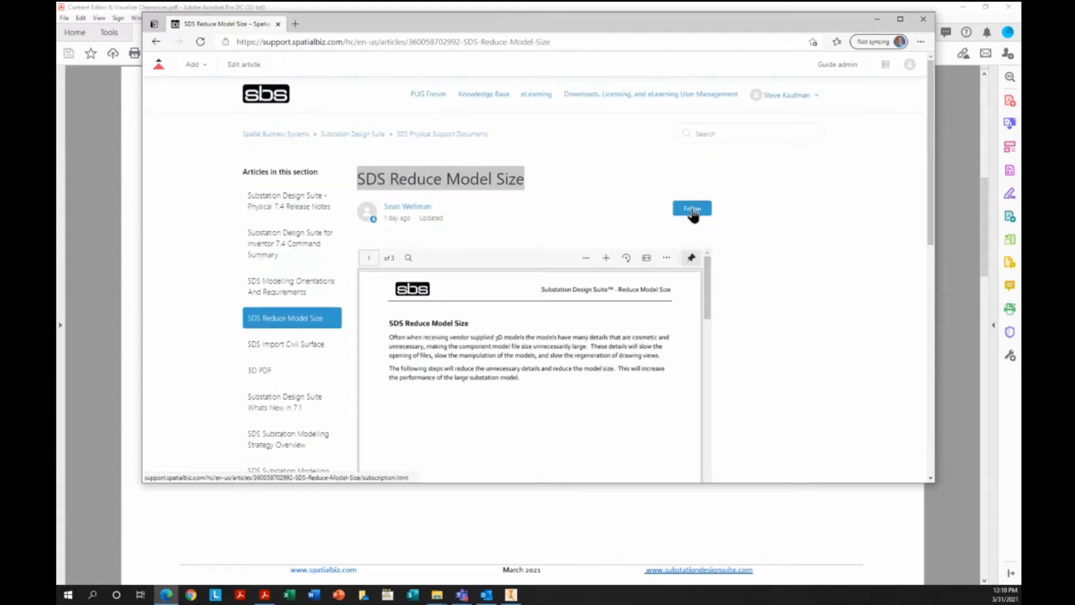
left_click(440, 135)
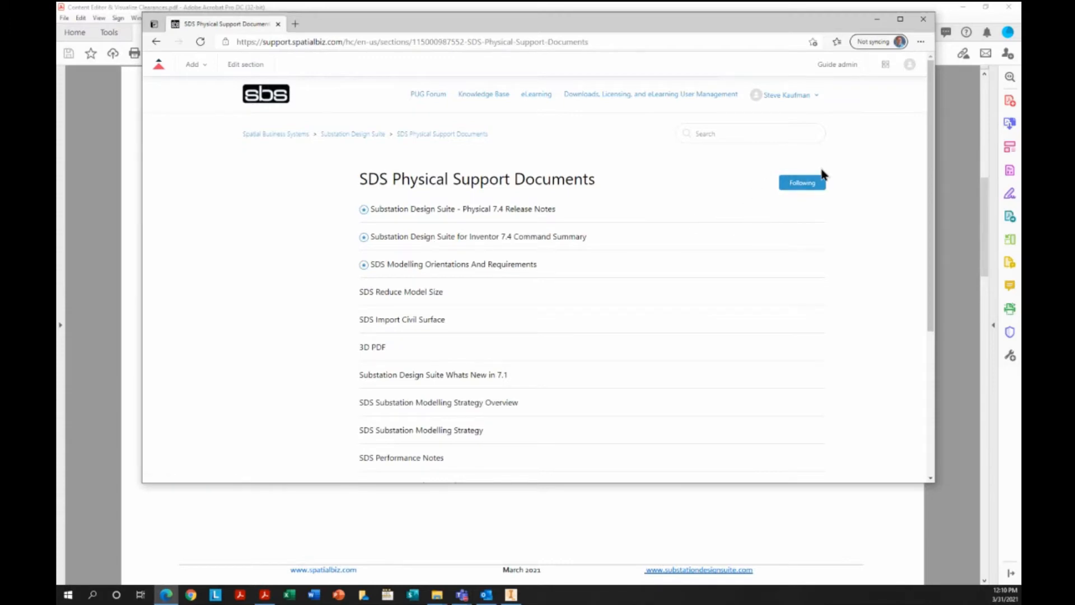
left_click(354, 134)
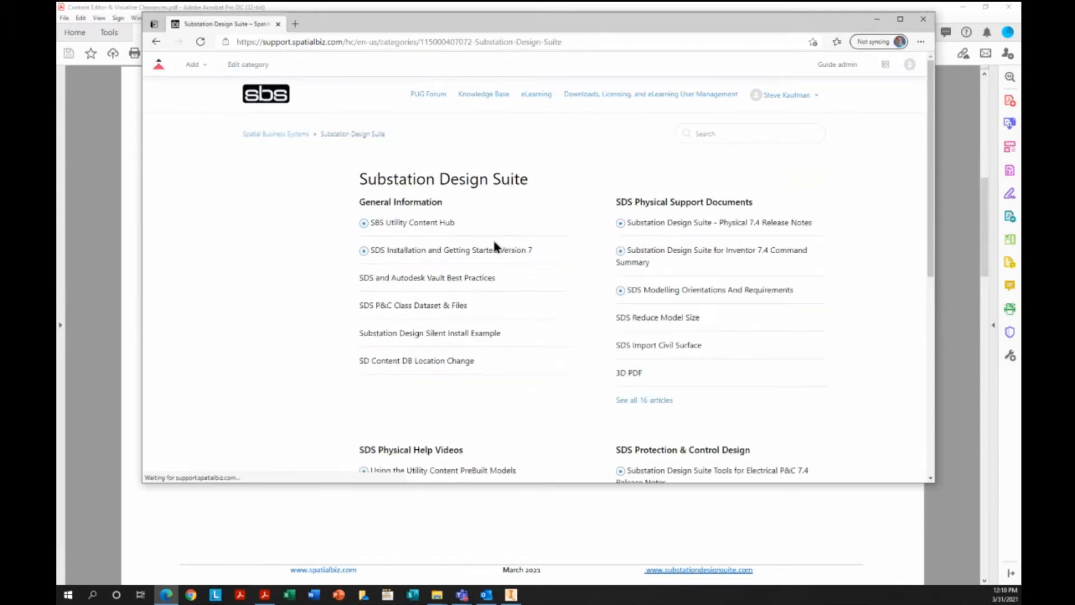
scroll(439, 397, "down", 3)
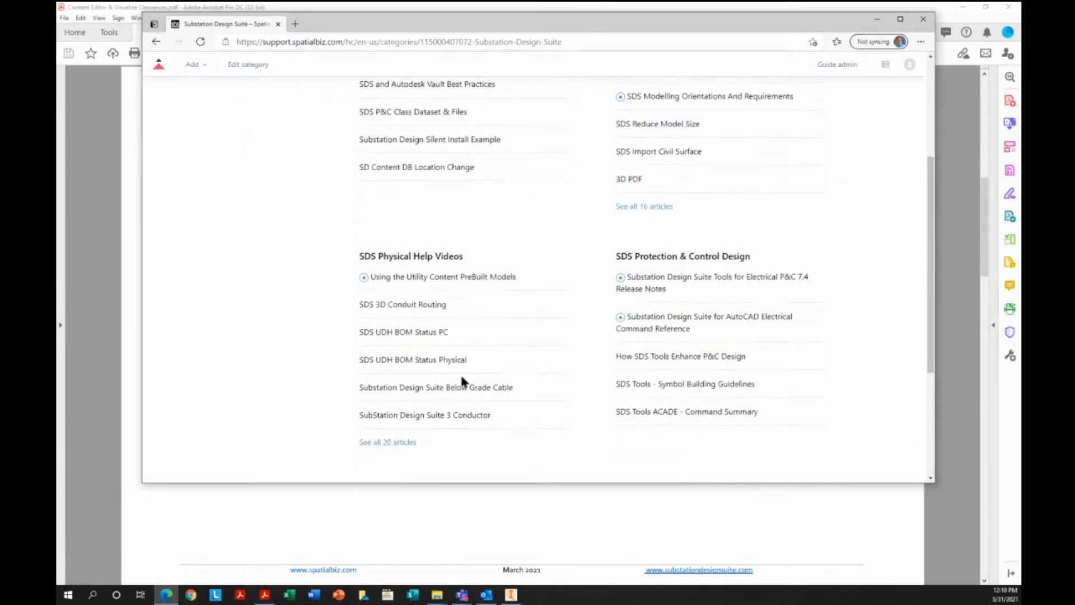
left_click(438, 259)
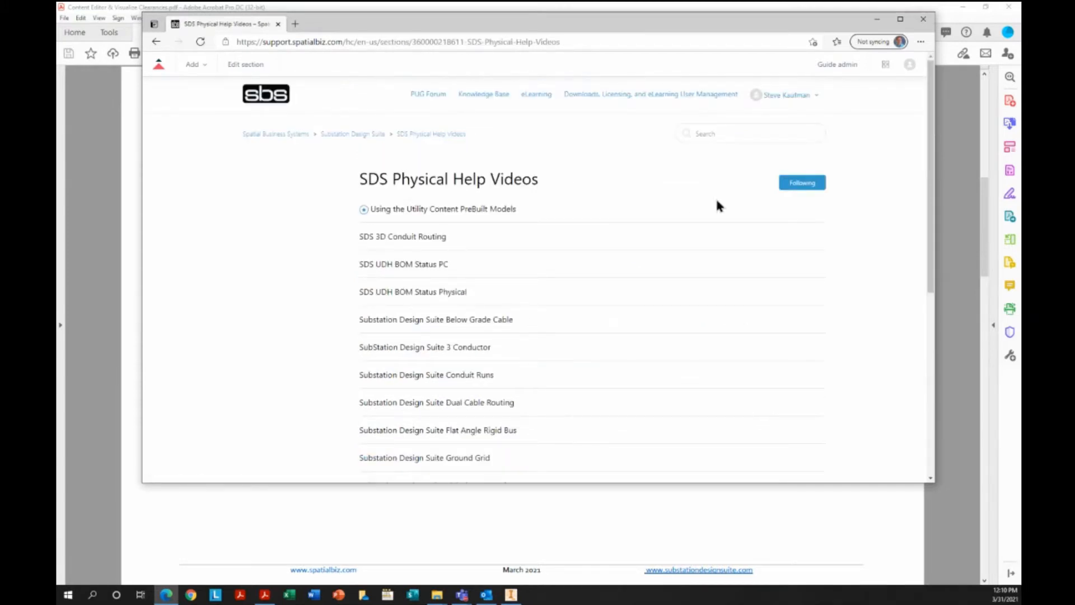
left_click(370, 136)
left_click(419, 205)
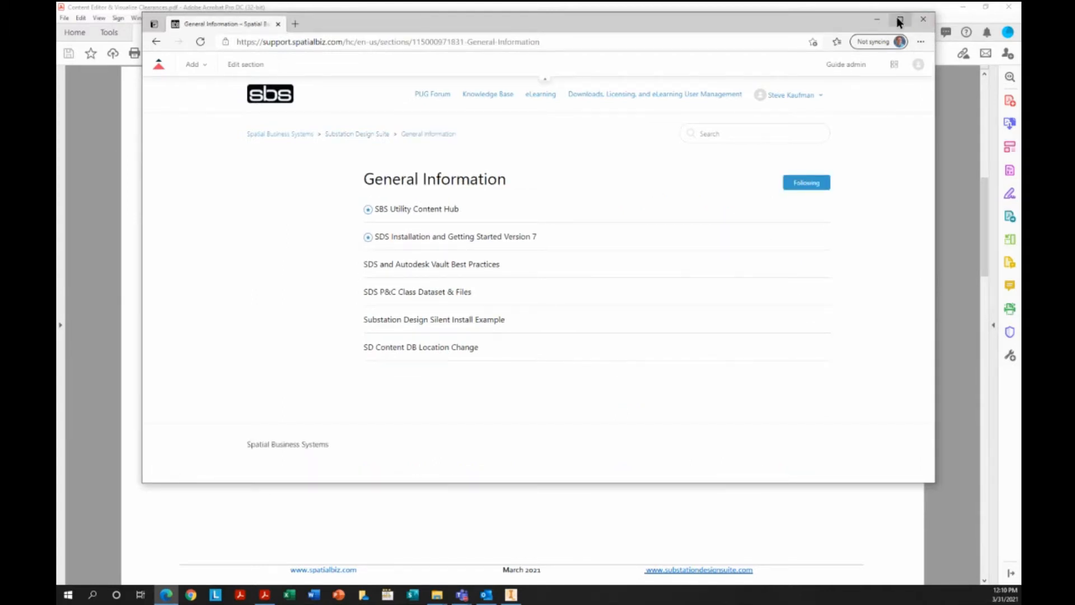
Step: Return to the Content Editor & Visualize Clearances PDF and read its SDS Content Editor Export/Import page
left_click(877, 21)
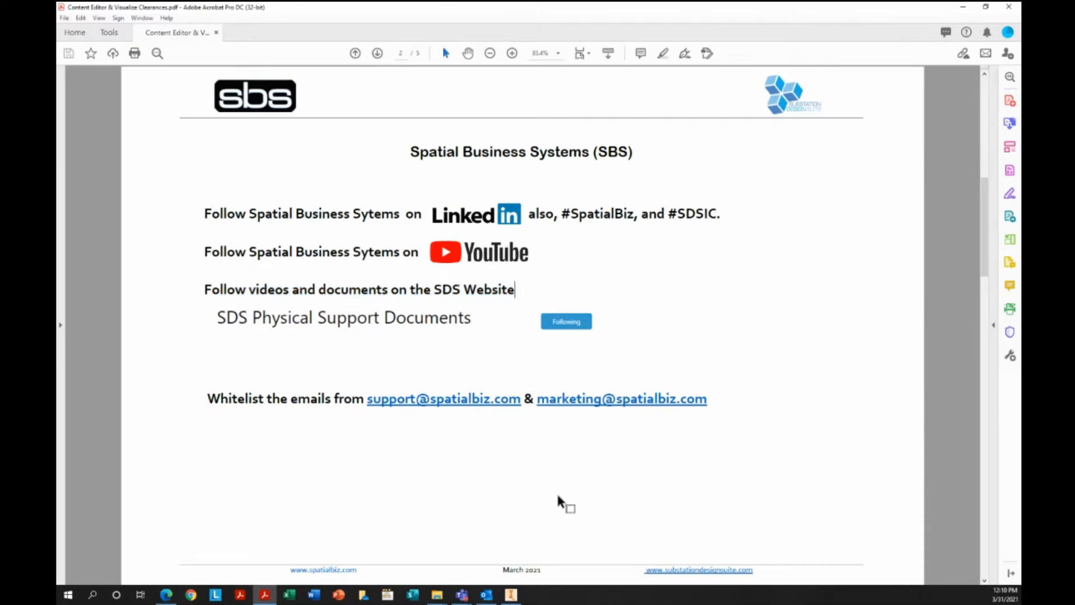
scroll(563, 469, "down", 3)
scroll(563, 469, "down", 15)
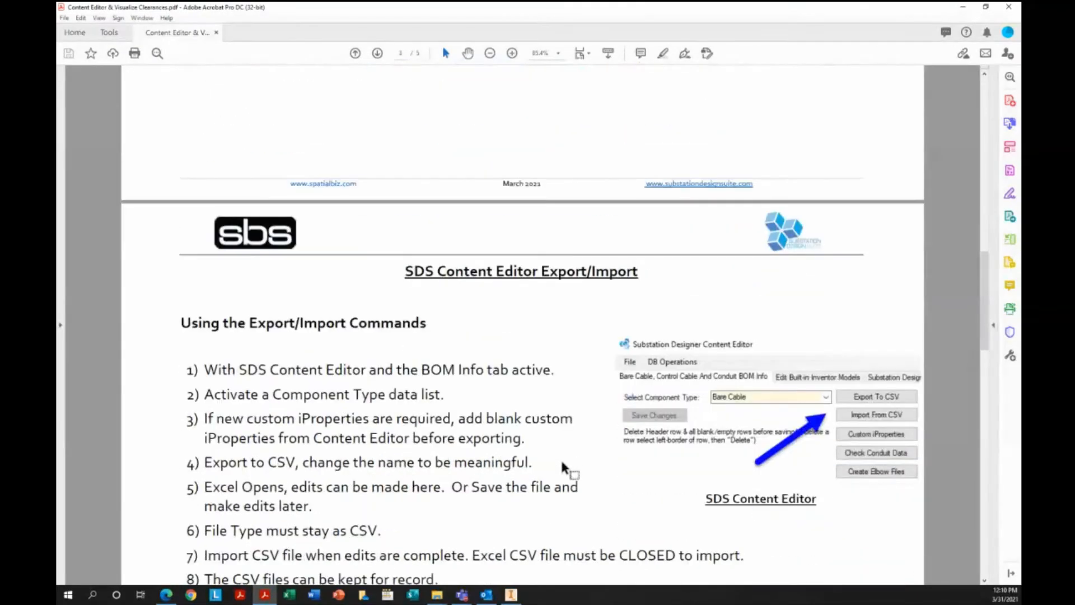
scroll(562, 462, "down", 2)
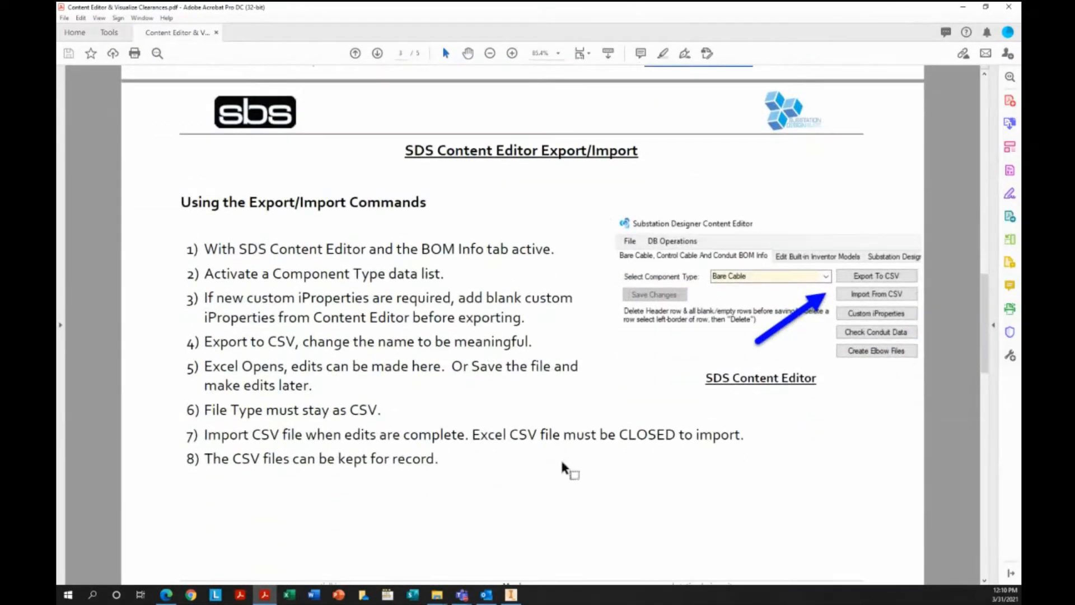
scroll(563, 468, "down", 1)
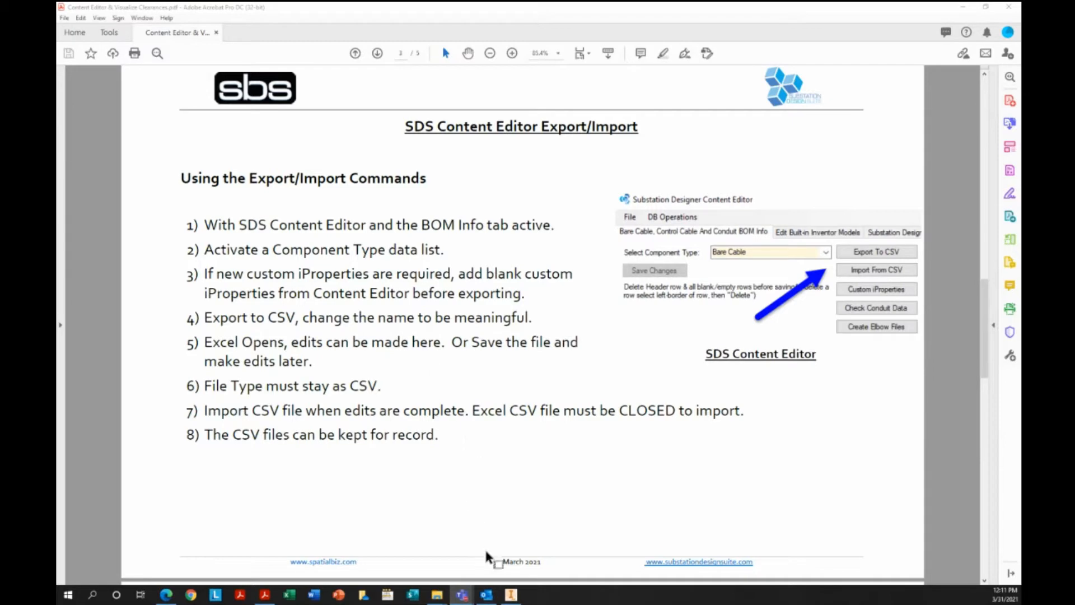
Step: Switch to Inventor and review the default new cable size choices in the Above Ground Settings, leaving without saving
left_click(510, 594)
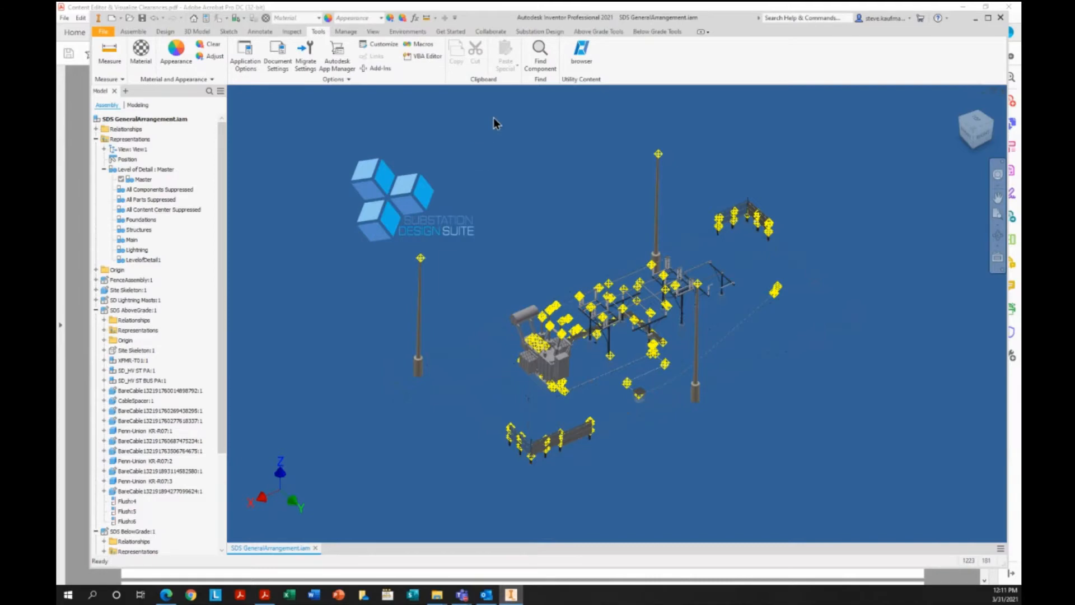
left_click(596, 33)
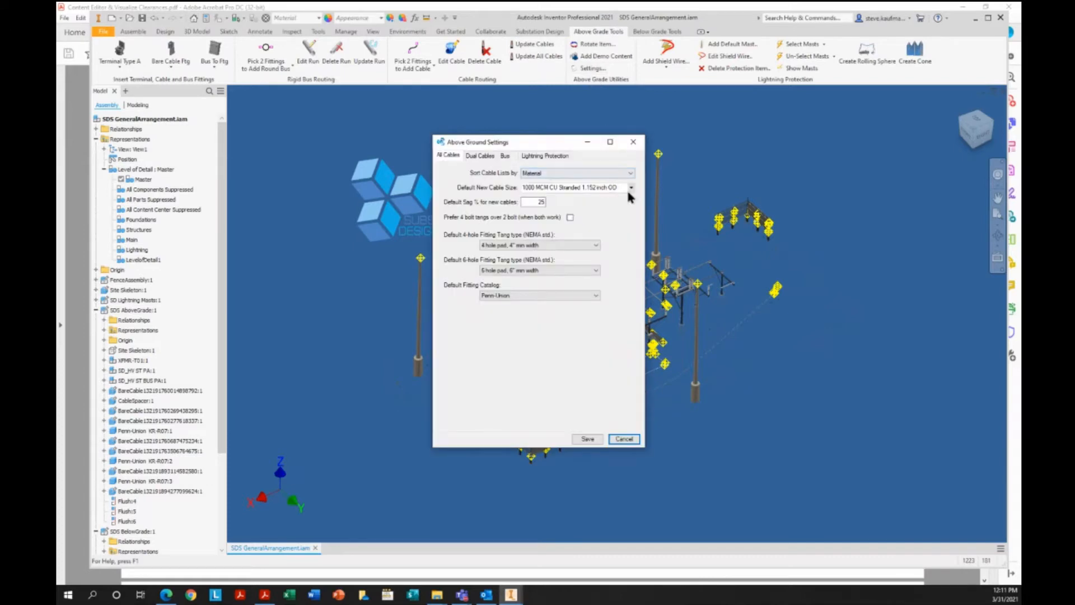
left_click(630, 189)
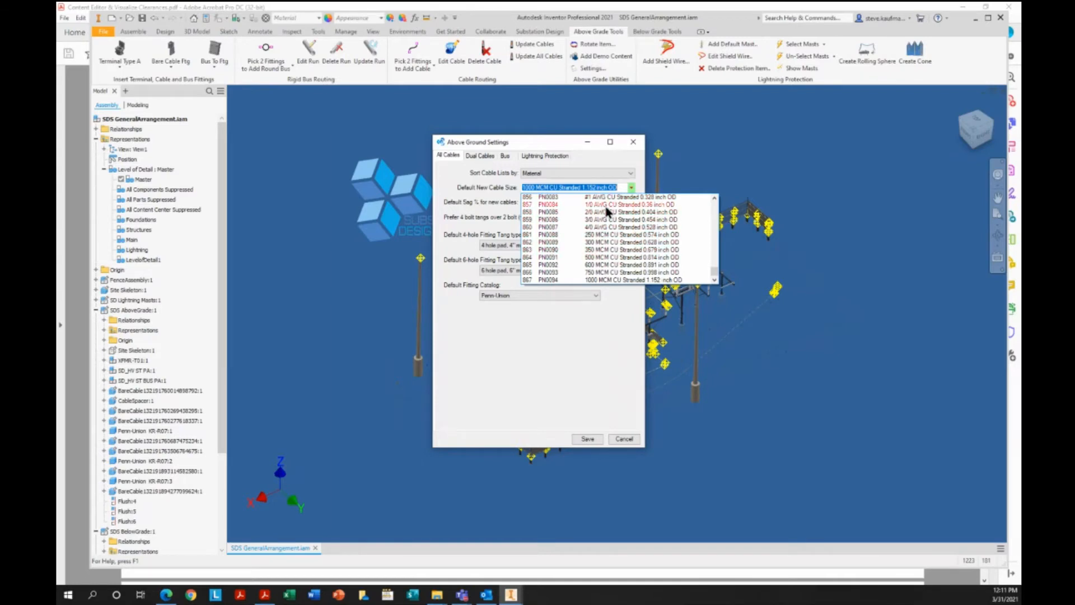
left_click(625, 439)
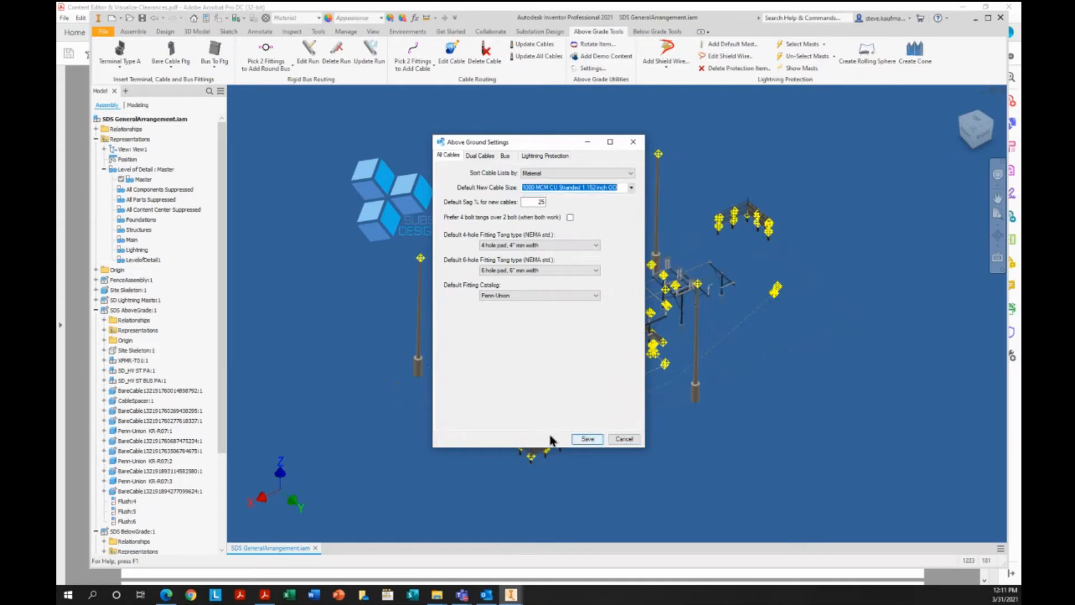
left_click(621, 439)
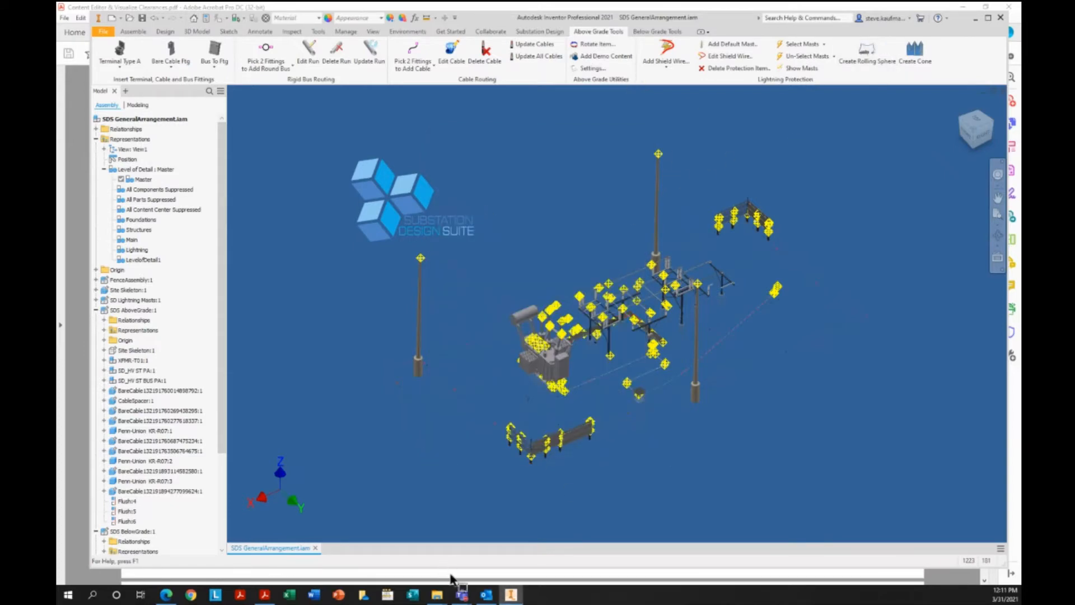
Step: Reduce the PDF window to uncover the desktop, launch SD Content Editor and reposition its window
left_click(168, 597)
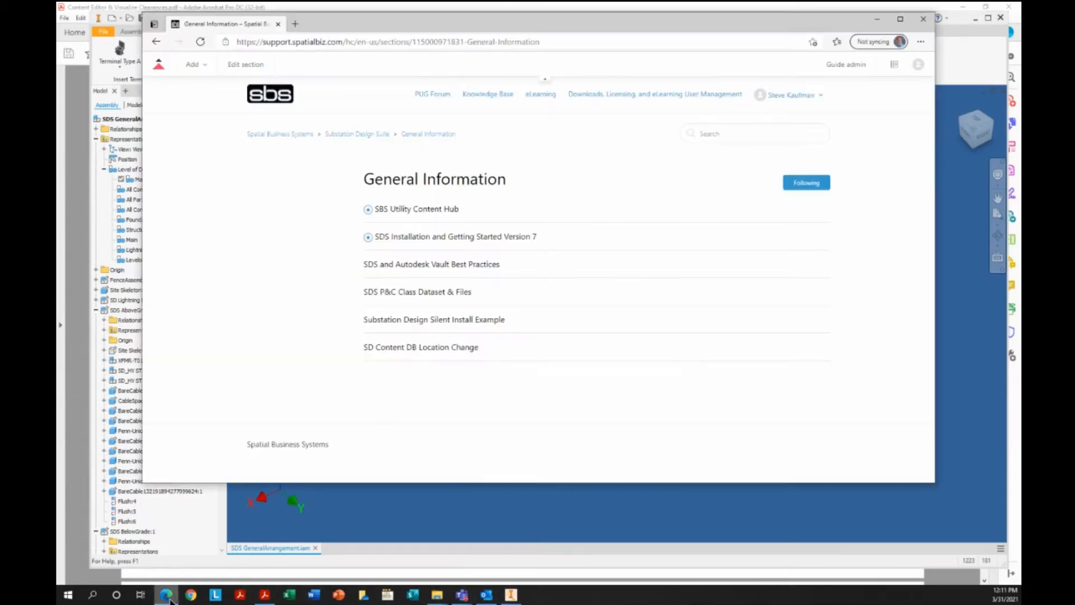
left_click(77, 69)
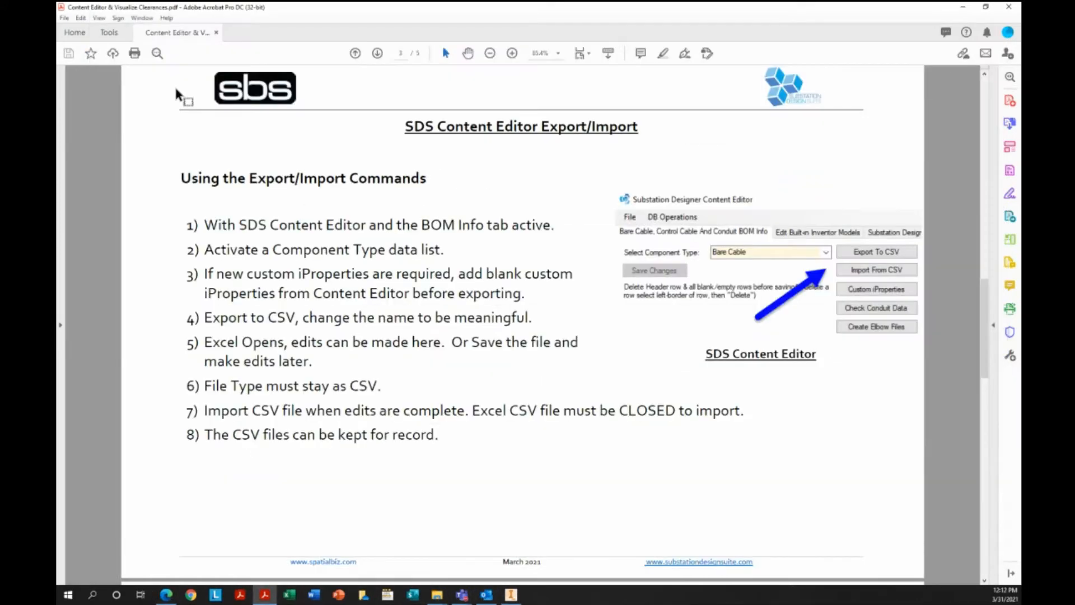
left_click(984, 7)
double_click(79, 189)
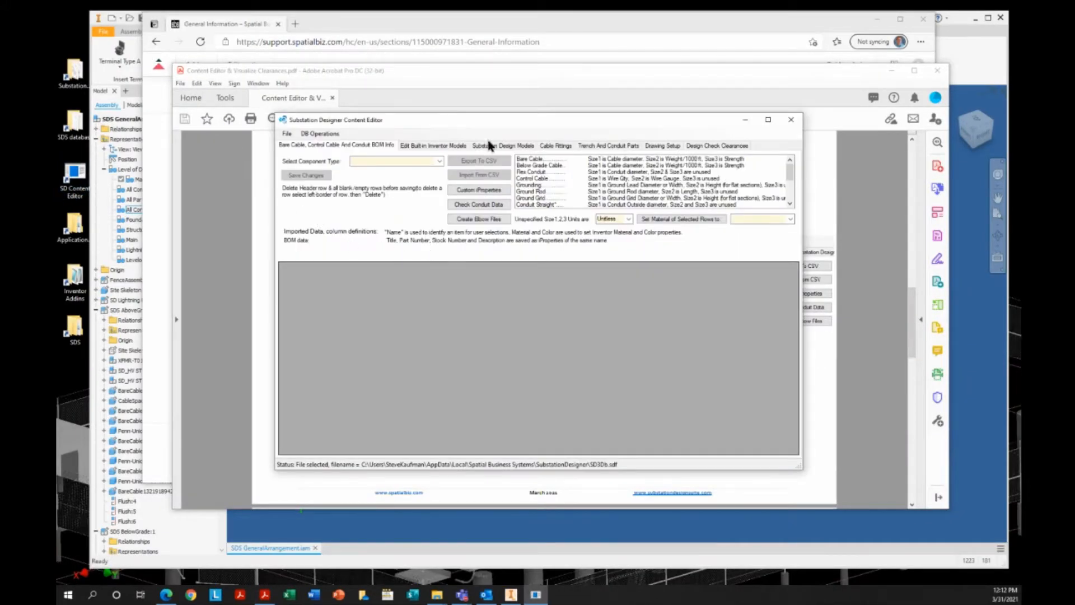
left_click_drag(505, 124, 513, 102)
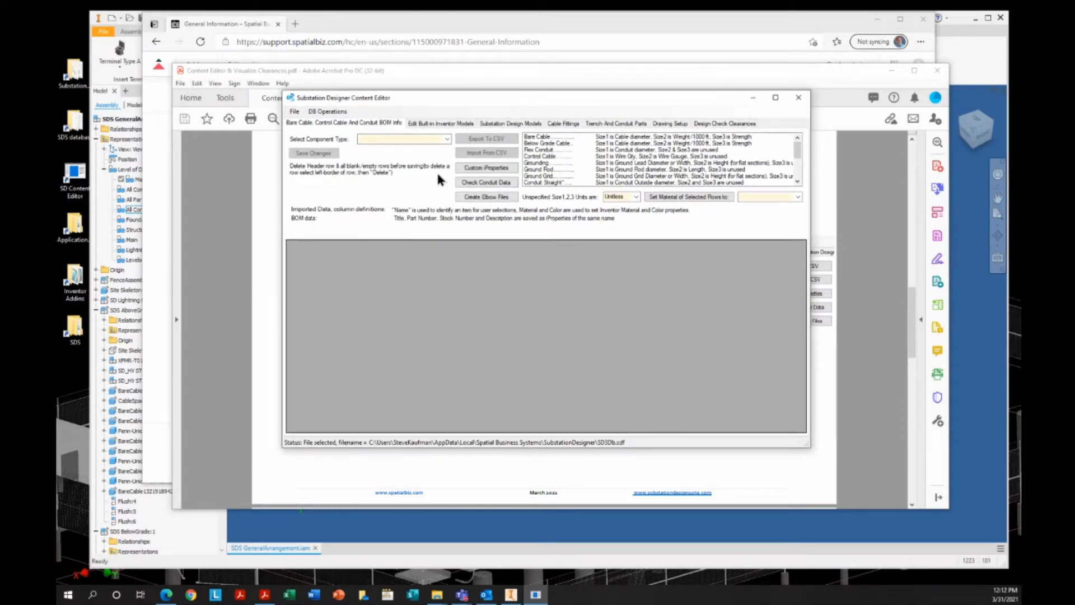
Step: Load the Bare Cable component type, then widen the Description column and the Content Editor window
left_click(446, 140)
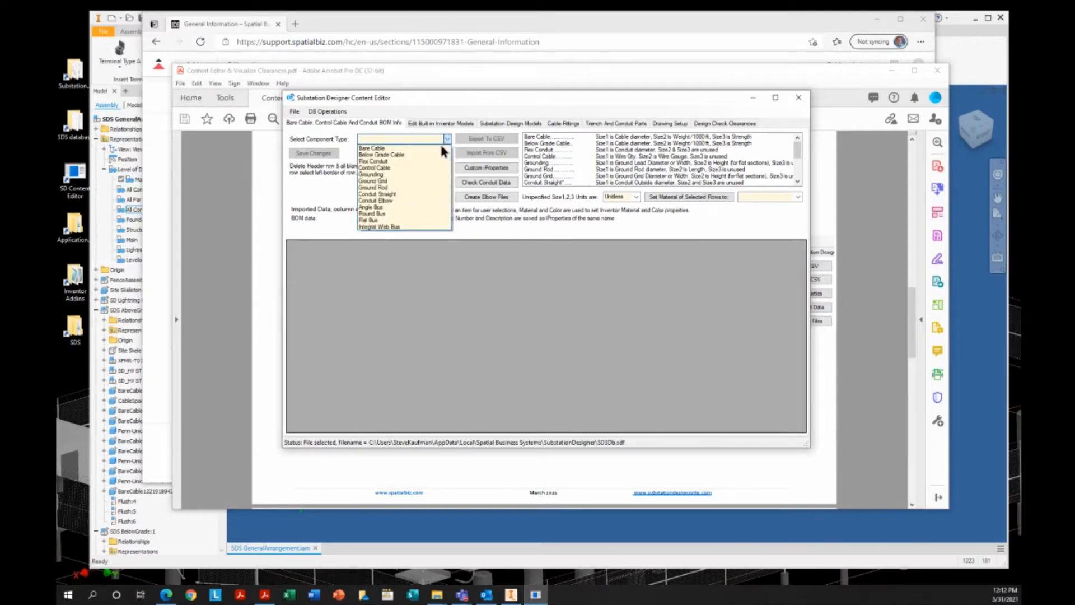
left_click(438, 147)
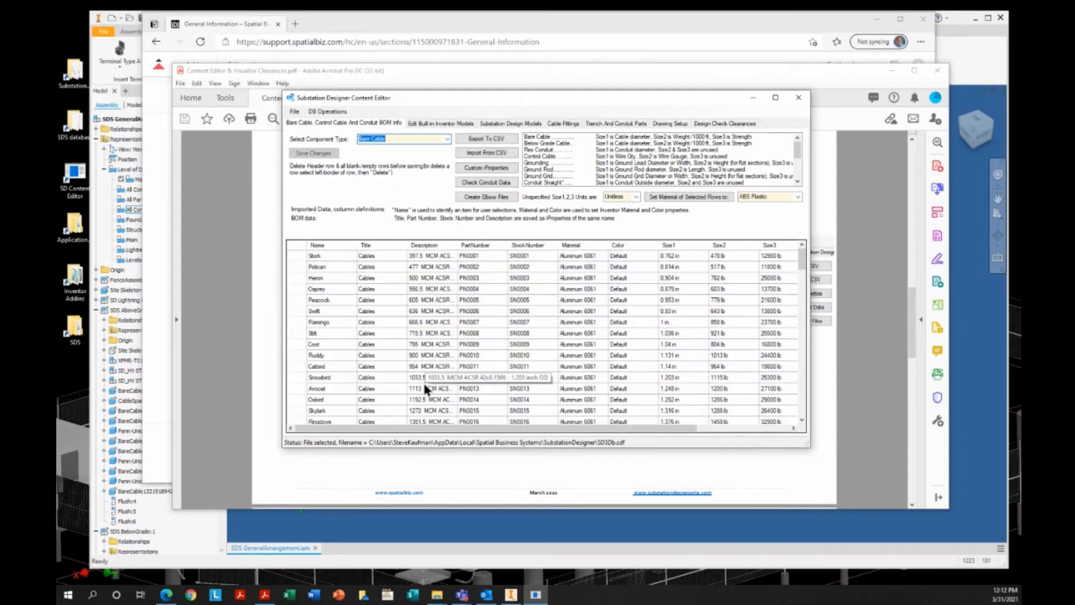
left_click_drag(457, 246, 485, 246)
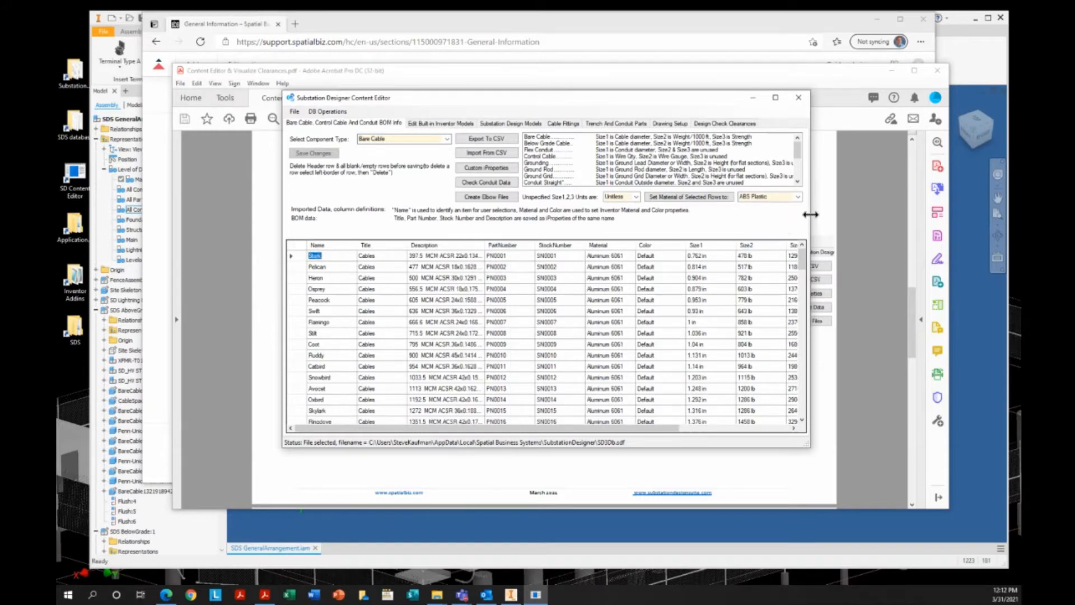
left_click_drag(810, 215, 907, 223)
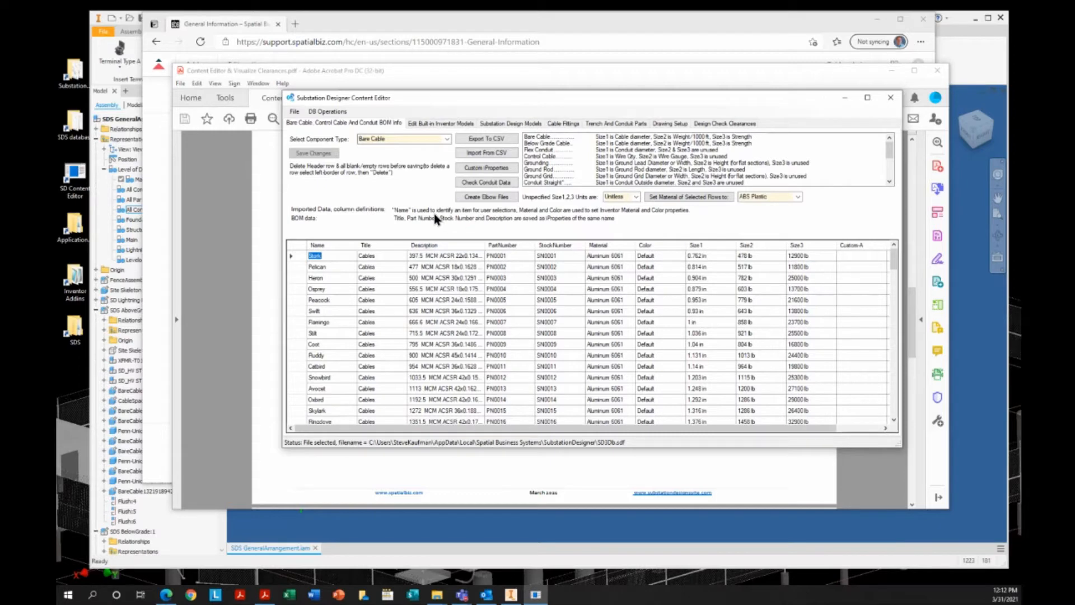
Step: Export the Bare Cable list to CSV as Cable exampleBOMExport.csv in the Content Editor webinar folder
left_click(481, 140)
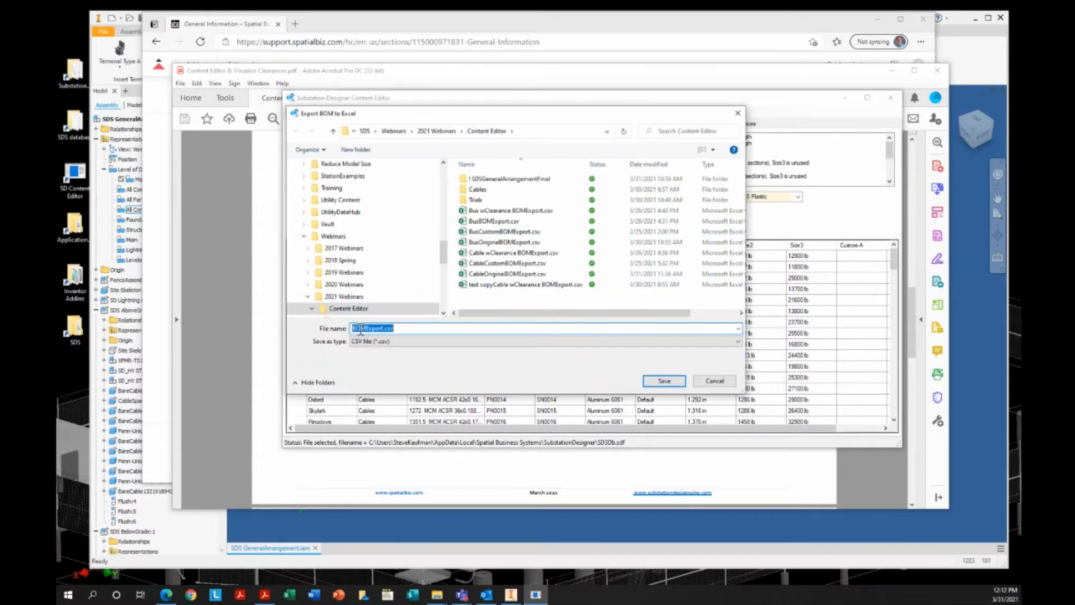
left_click(353, 329)
type("Cable")
key("BackSpace")
type("example")
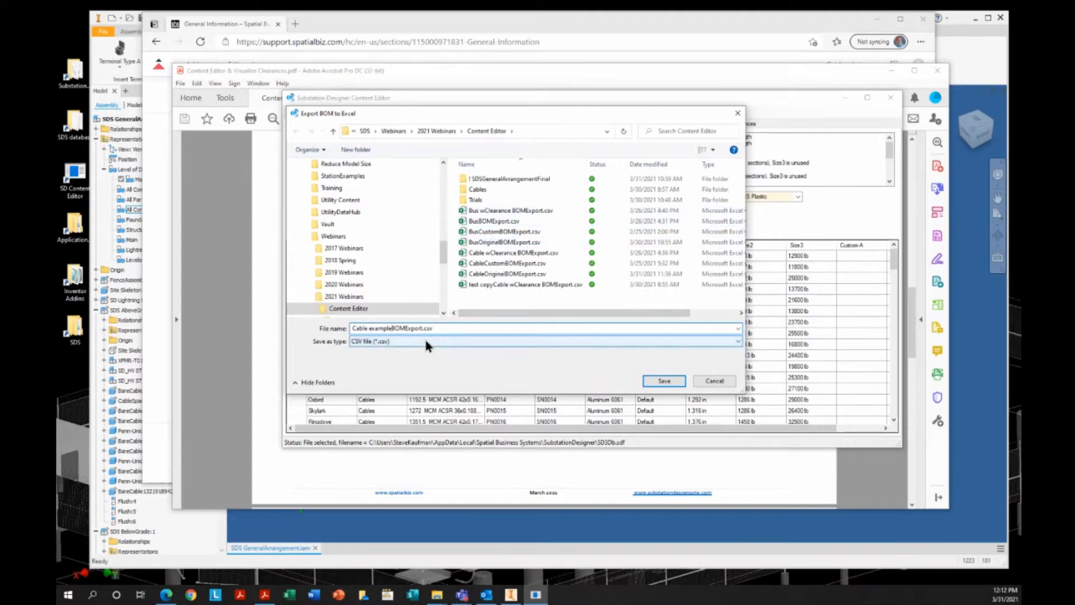
left_click(663, 381)
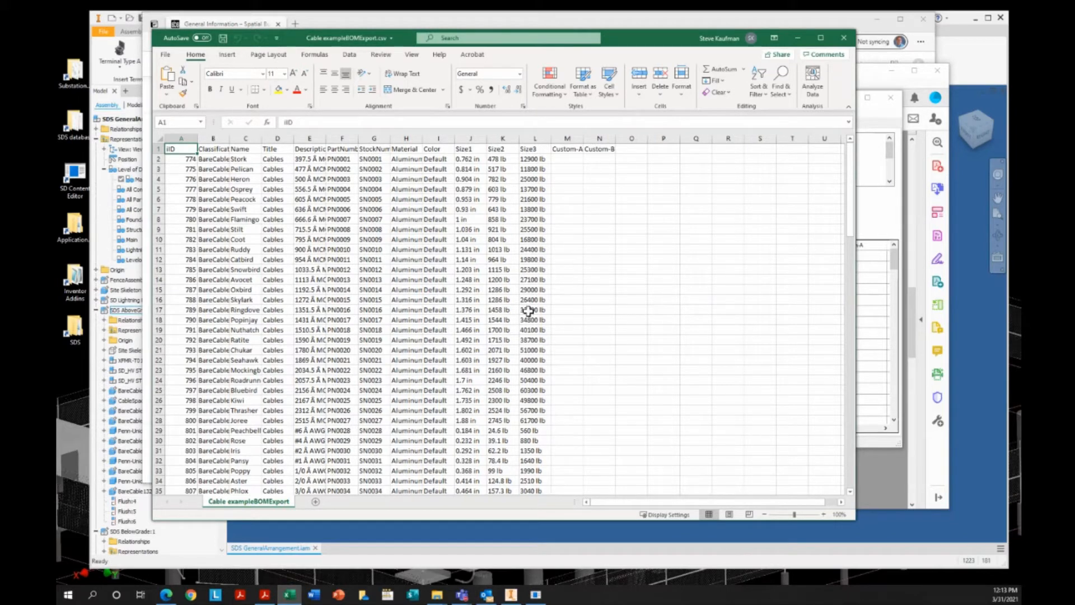
Step: Inspect the exported cable data in Excel with the Description column fitted to its text, then close the file without saving
left_click(259, 250)
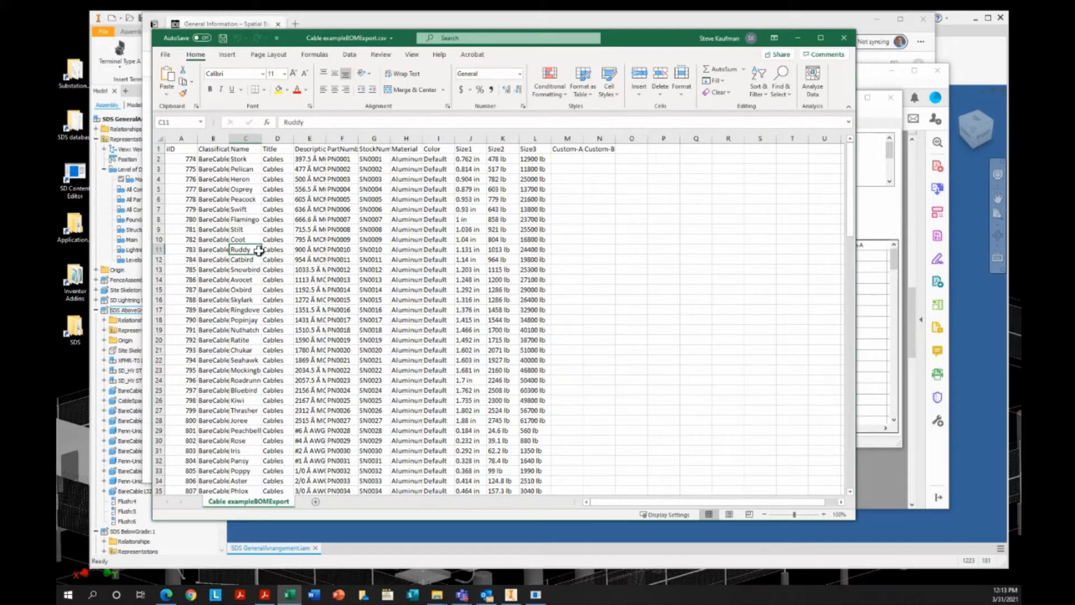
double_click(326, 138)
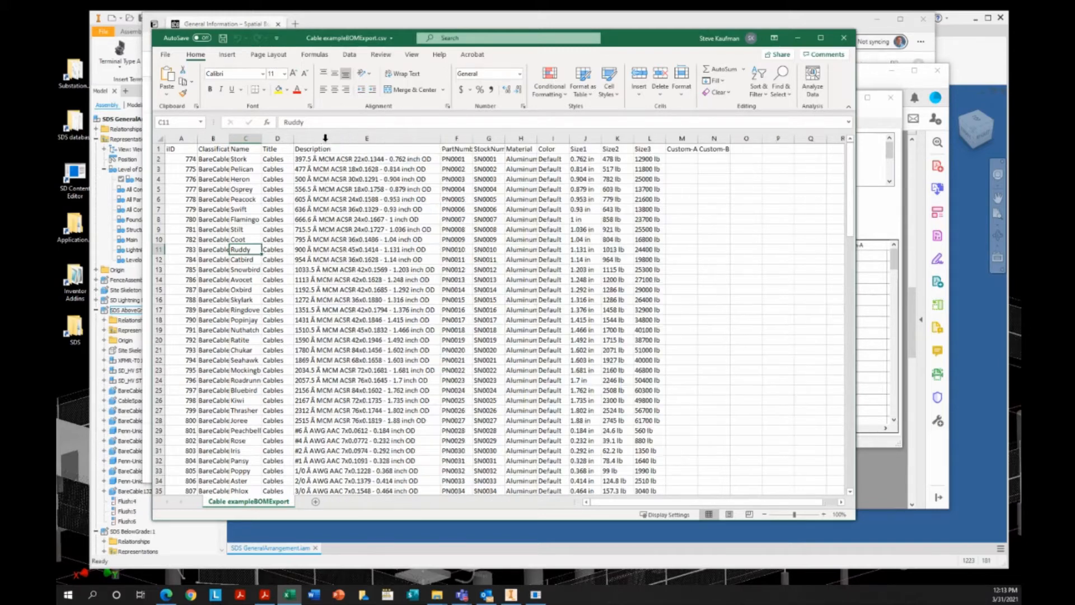
left_click(747, 280)
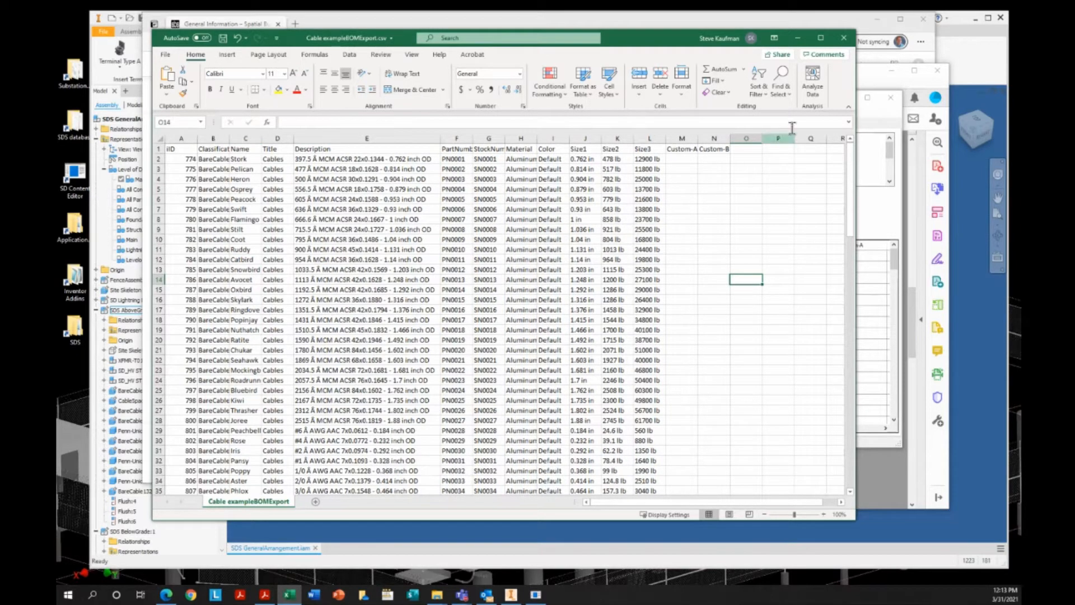
left_click(844, 37)
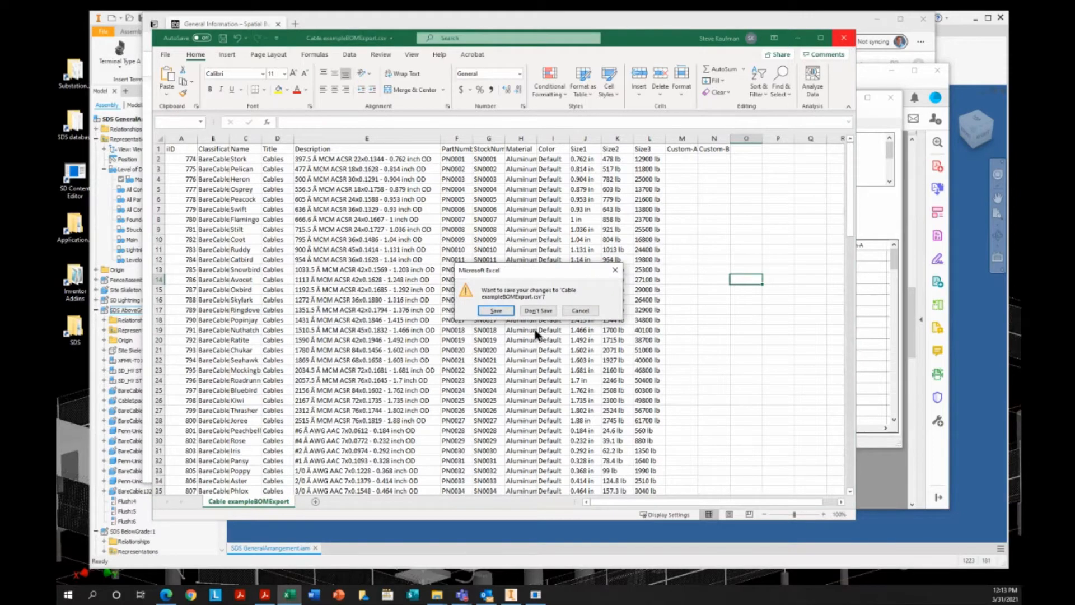
left_click(529, 311)
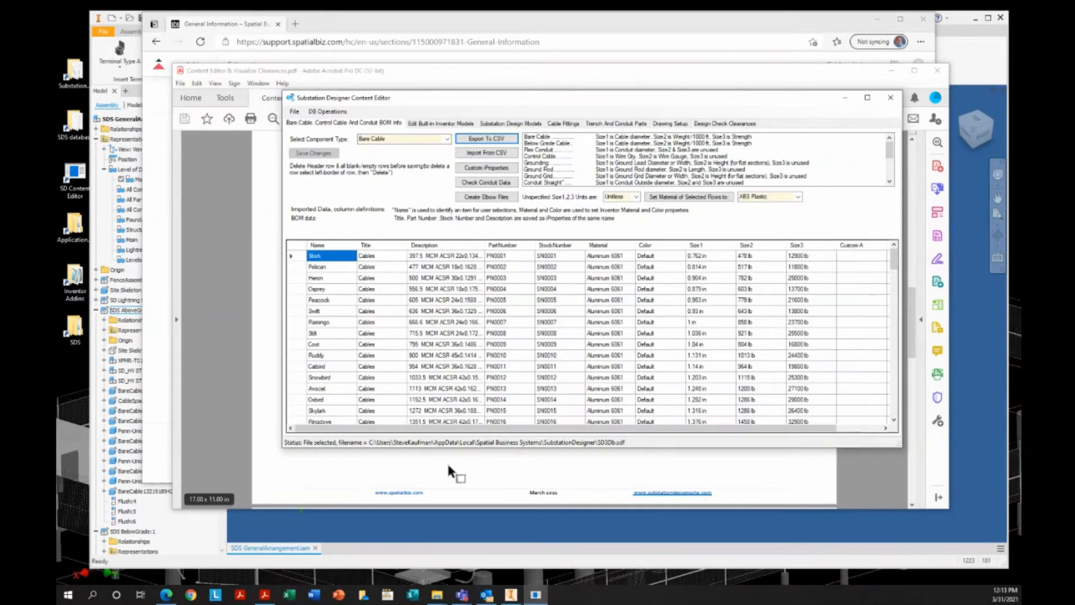
Step: In File Explorer, open the Content Editor folder under 2021 Webinars and select Cable wClearance BOMExport.csv
mouse_move(437, 595)
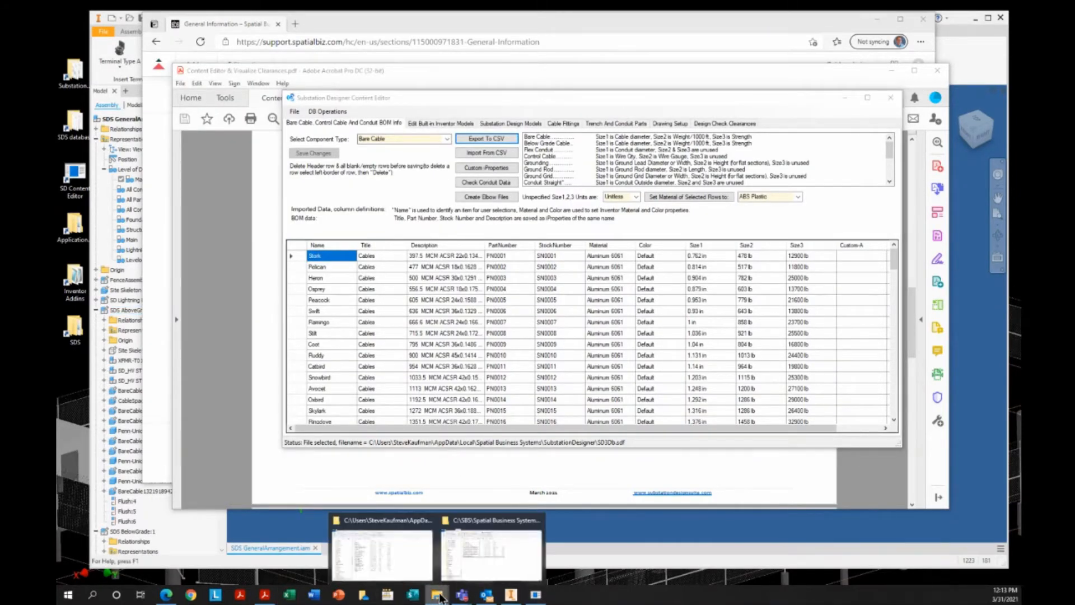
left_click(477, 543)
left_click(428, 319)
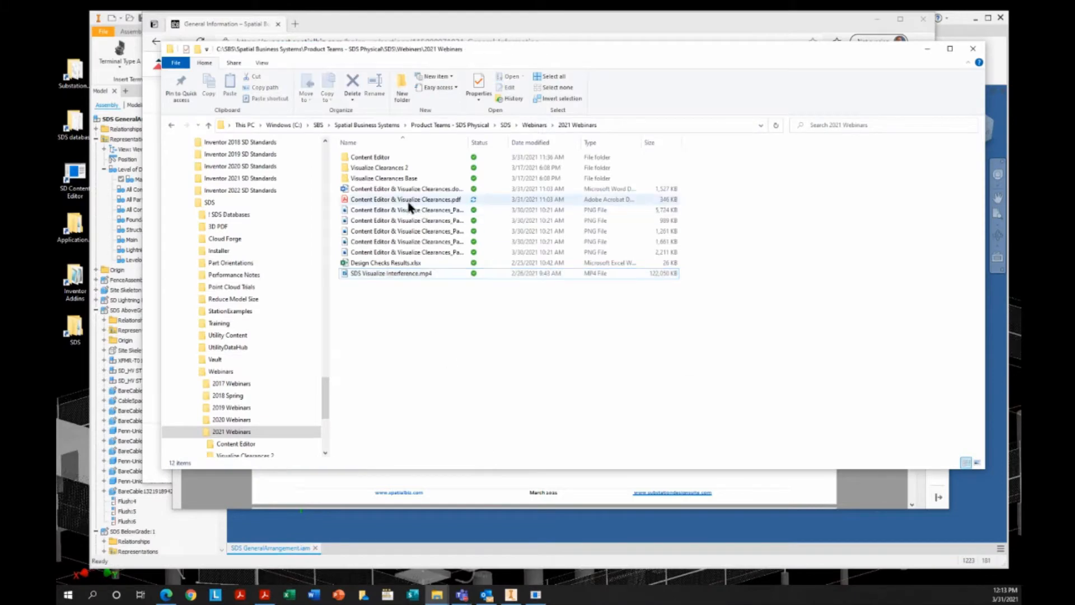
double_click(370, 157)
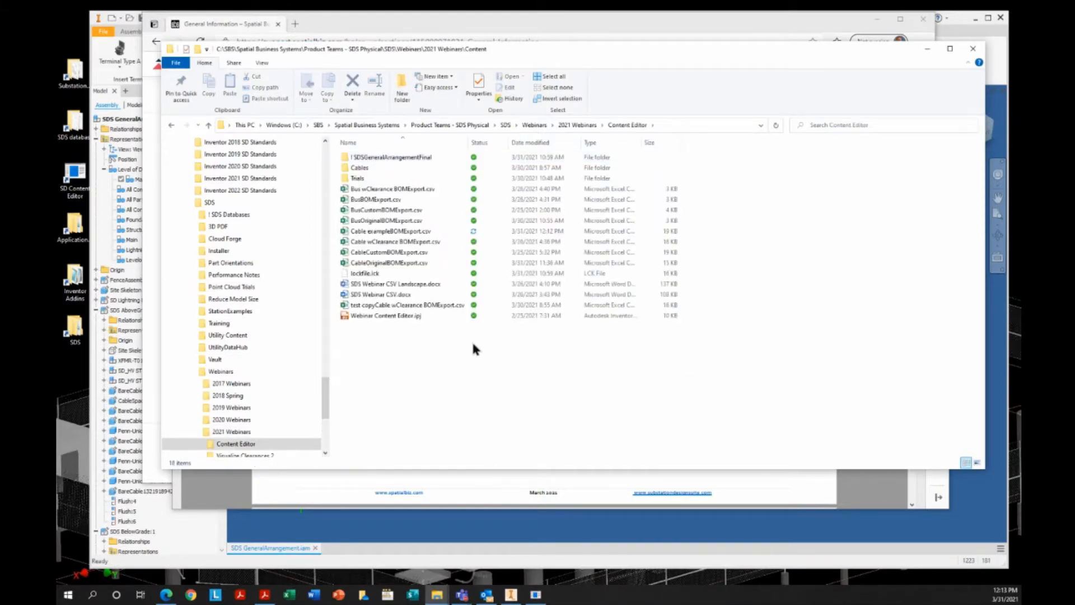
left_click(408, 234)
left_click(412, 242)
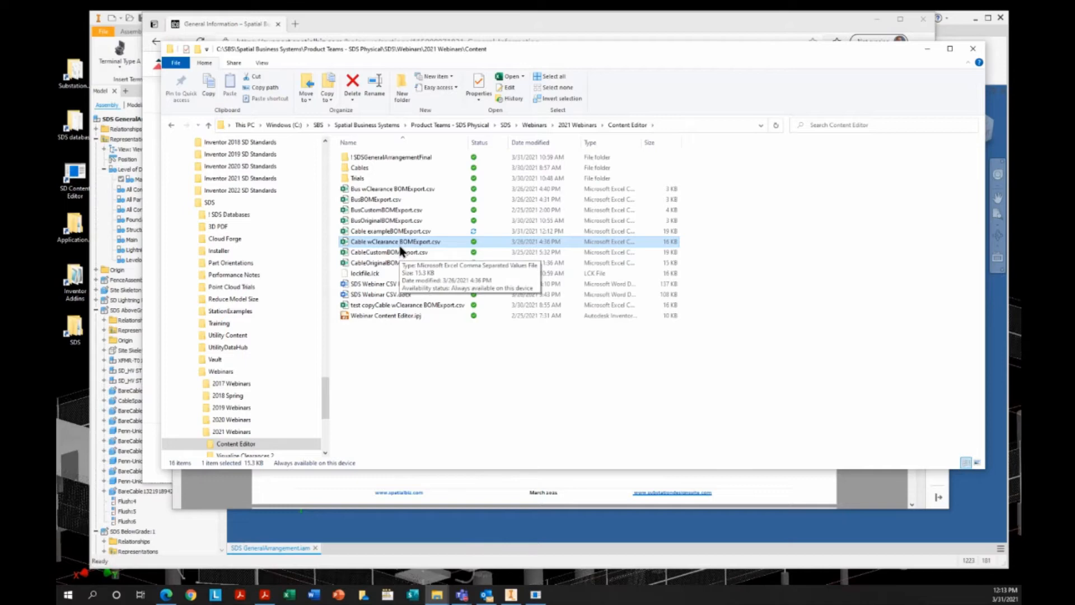
Step: Inspect the columns of Cable wClearance BOMExport.csv in Excel with Description fitted to its text, then close the file without saving
double_click(400, 245)
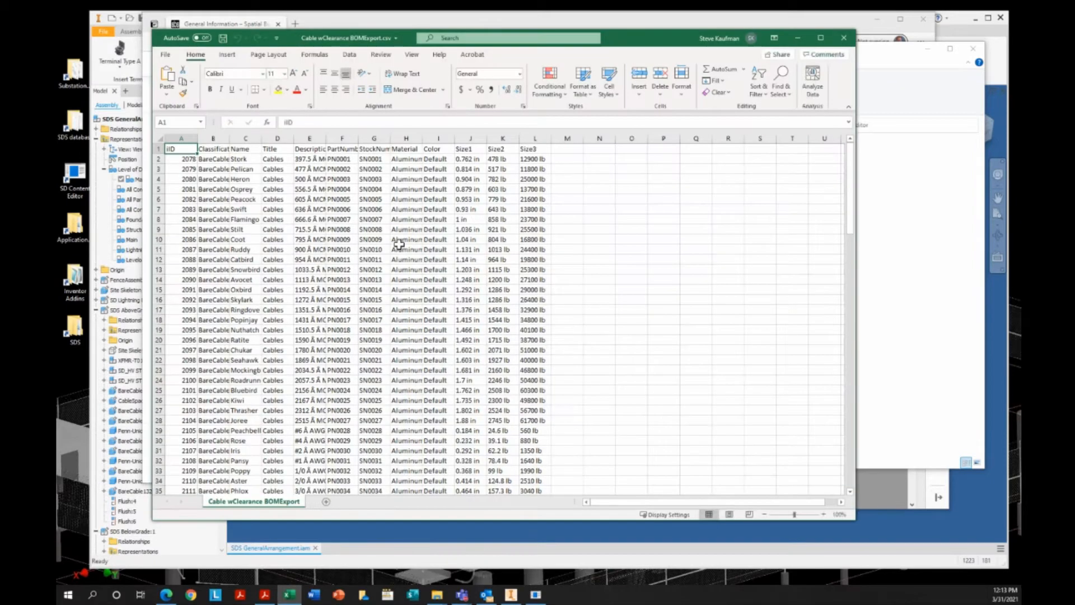
double_click(325, 142)
scroll(370, 303, "down", 4)
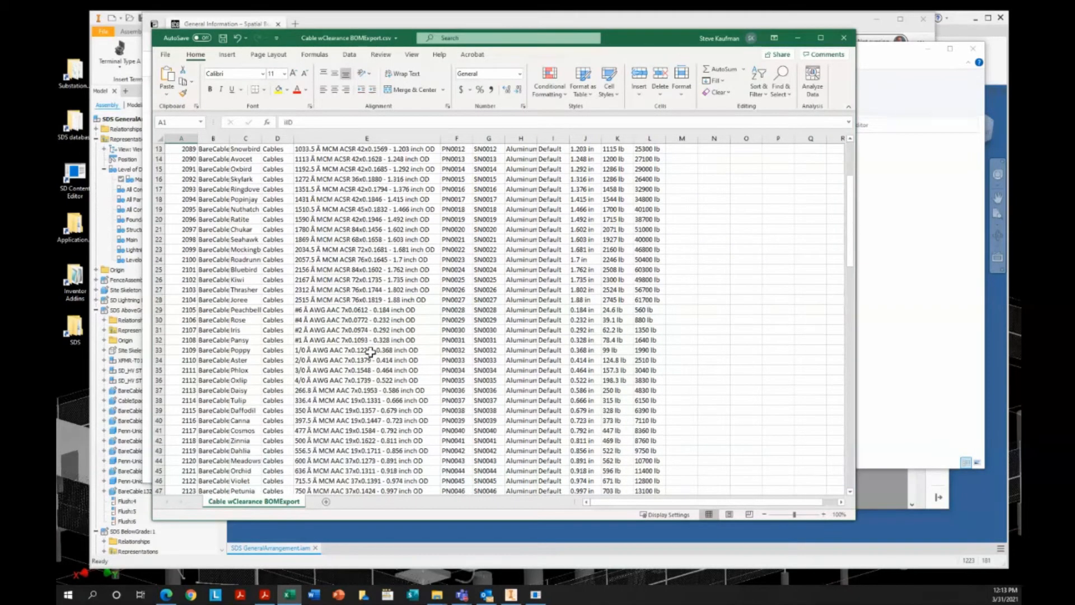
scroll(370, 352, "up", 4)
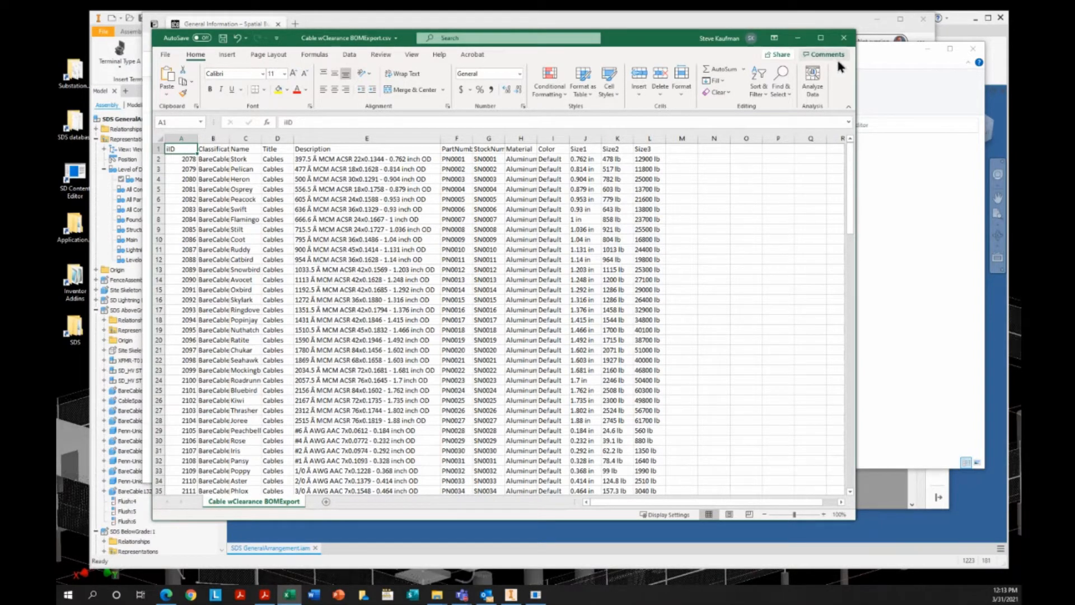
left_click(846, 38)
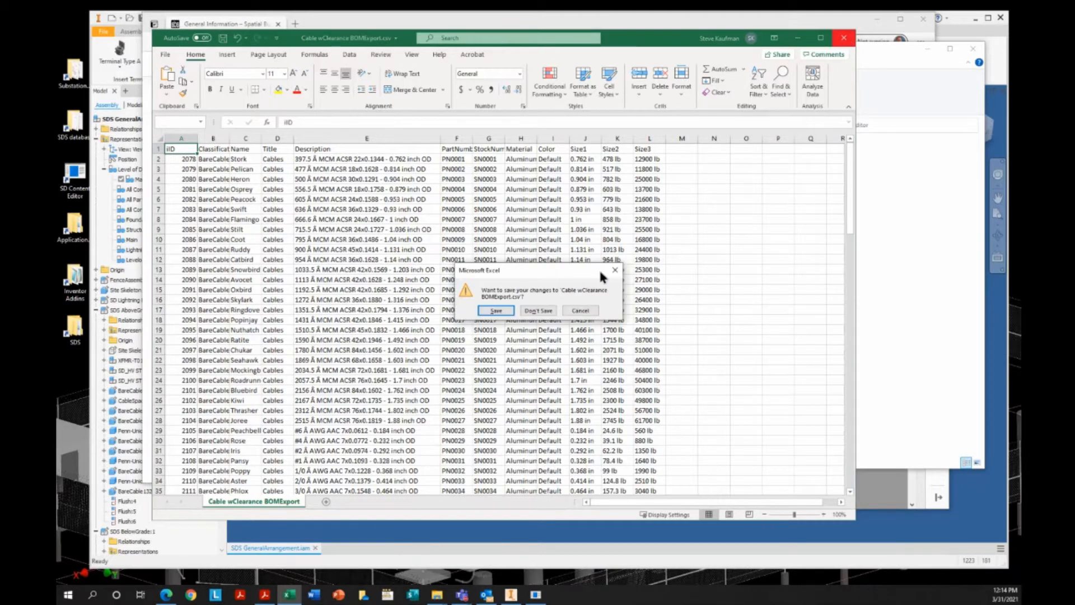
left_click(542, 313)
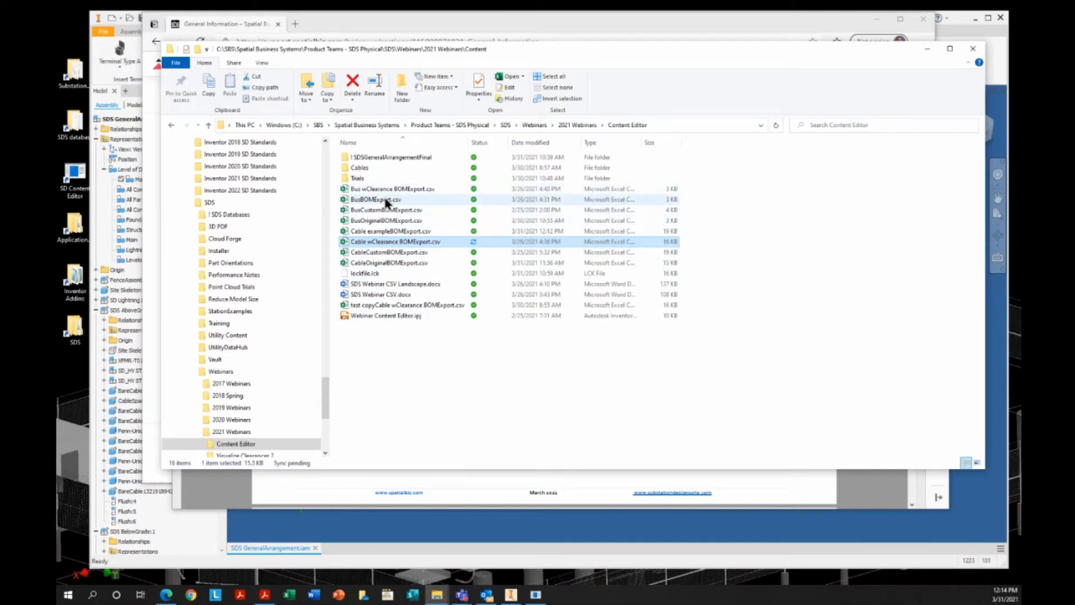
Step: Open Cable exampleBOMExport.csv in Excel to compare its columns, then close it
left_click(387, 232)
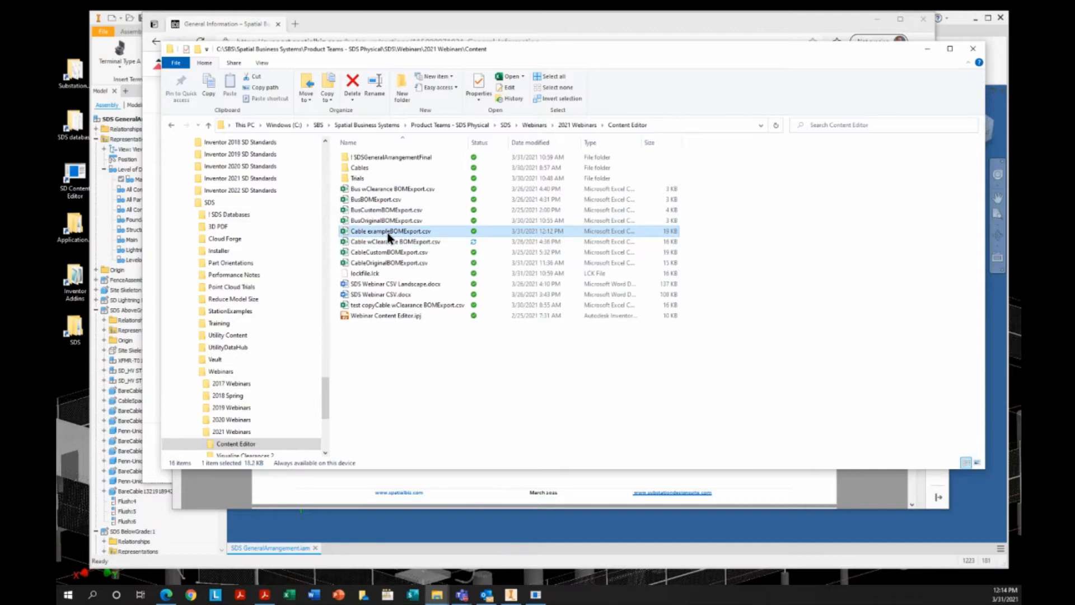
double_click(388, 233)
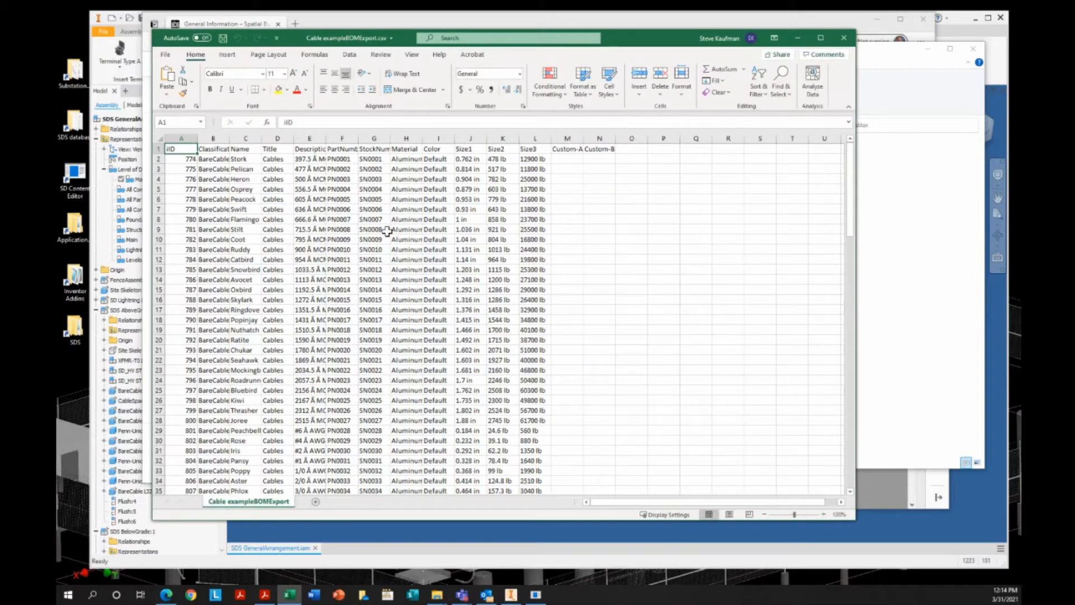
left_click(846, 38)
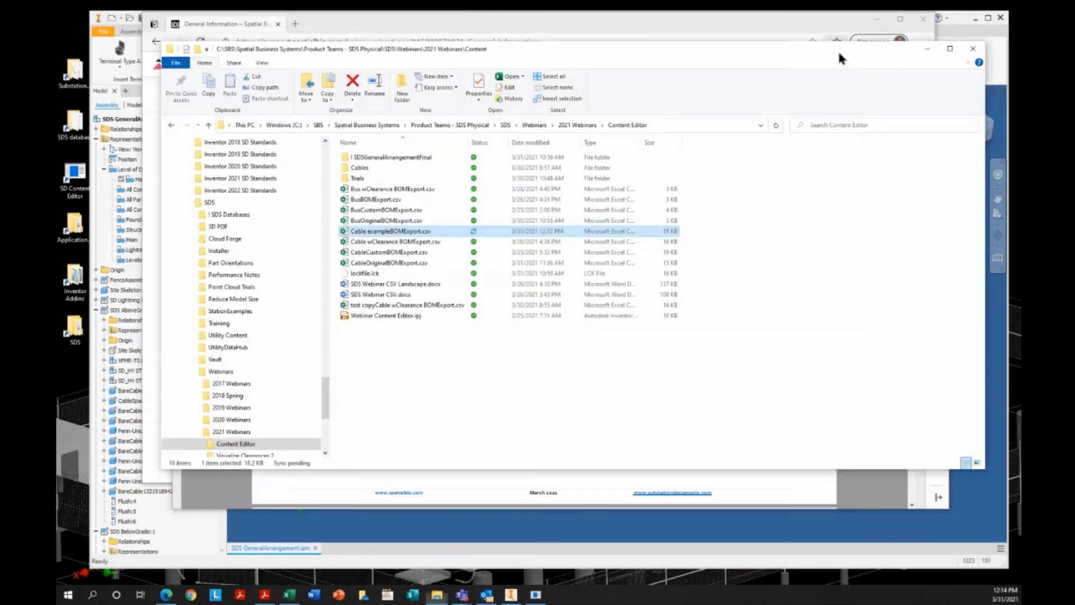
Step: With Cable wClearance BOMExport.csv open in Excel, try to import it into the Content Editor's Bare Cable list, then quit the Content Editor
left_click(381, 243)
double_click(381, 243)
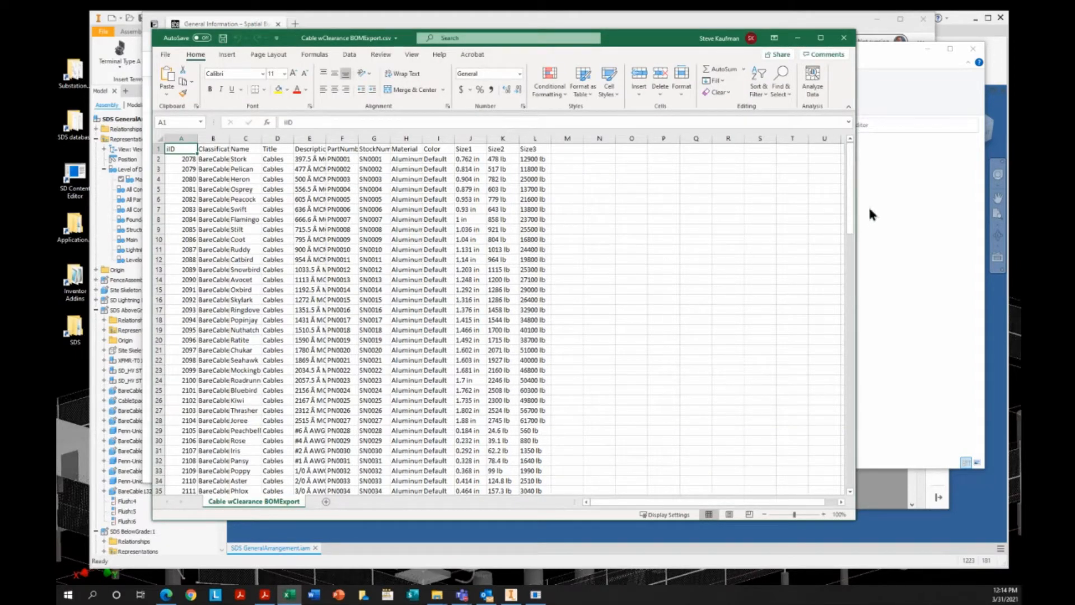
left_click(536, 594)
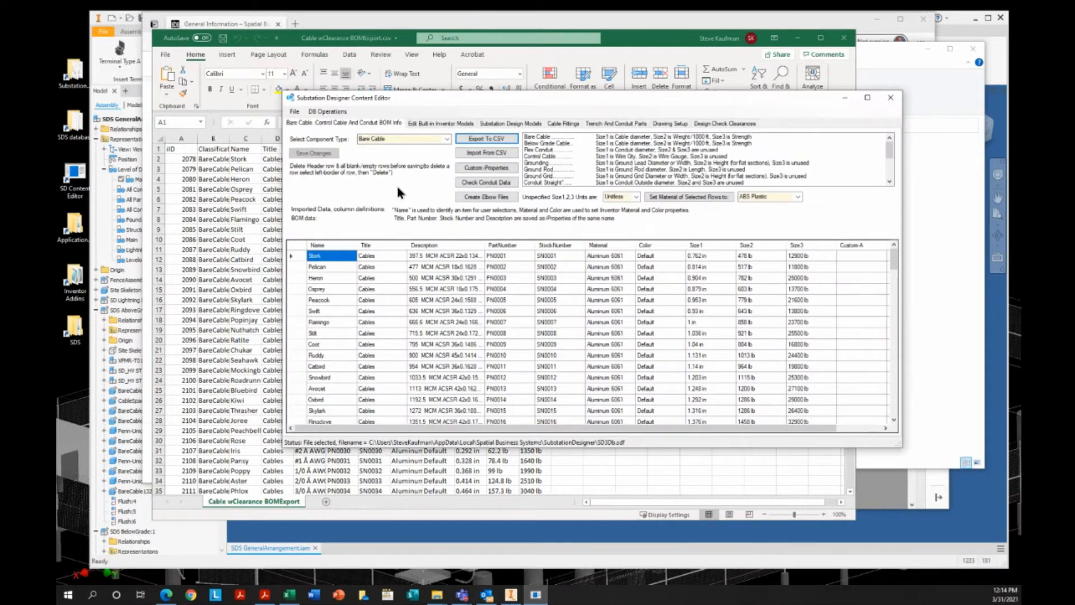
left_click(486, 153)
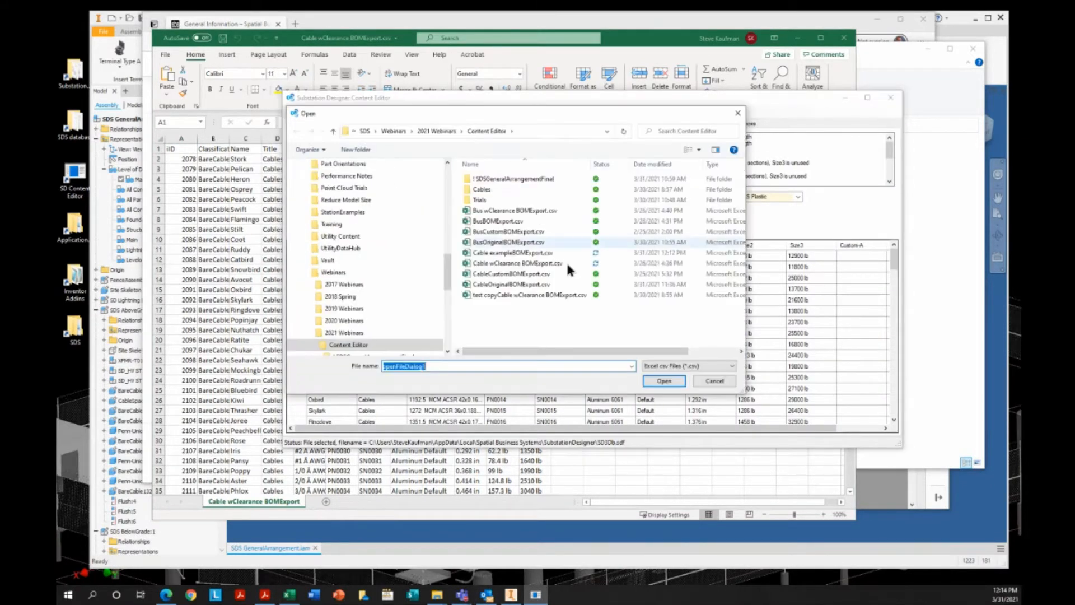
left_click(513, 263)
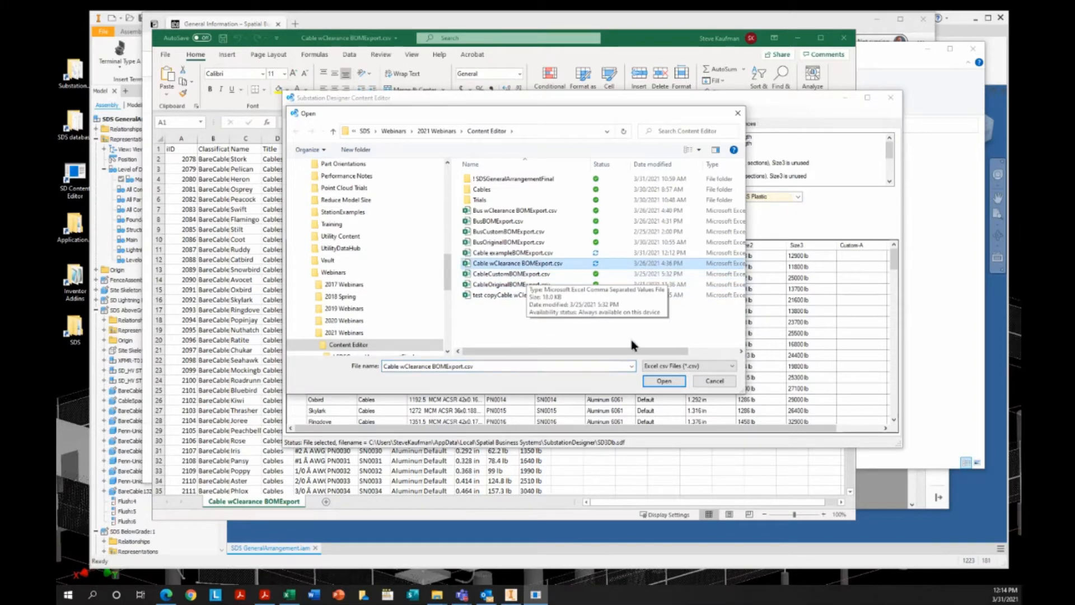
left_click(665, 381)
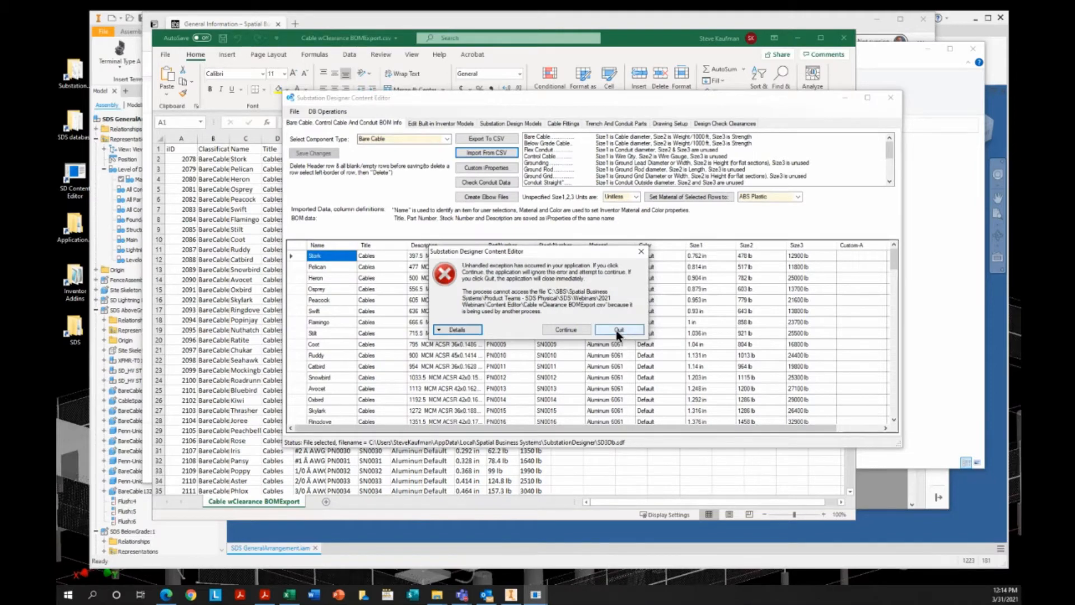
left_click(619, 329)
Step: Close Cable wClearance BOMExport.csv in Excel and relaunch the SD Content Editor
left_click(818, 269)
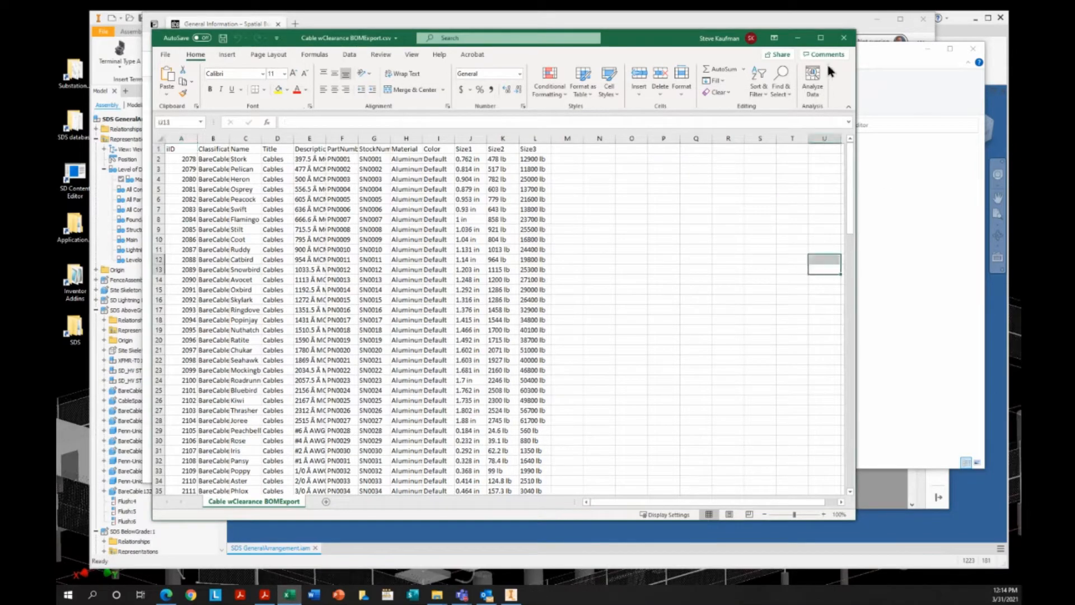
left_click(846, 39)
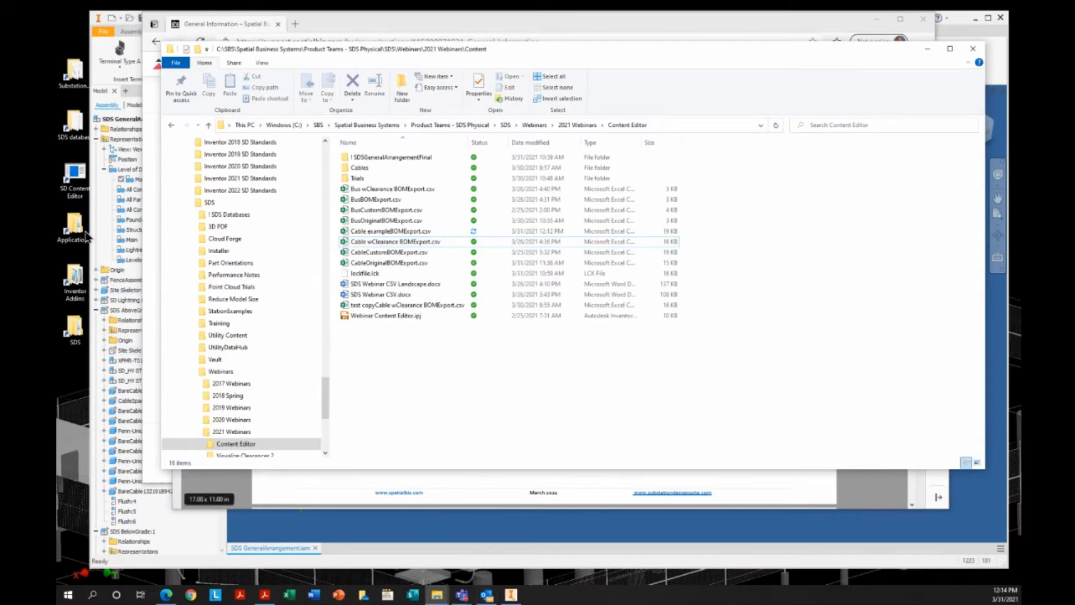
left_click(76, 185)
double_click(75, 187)
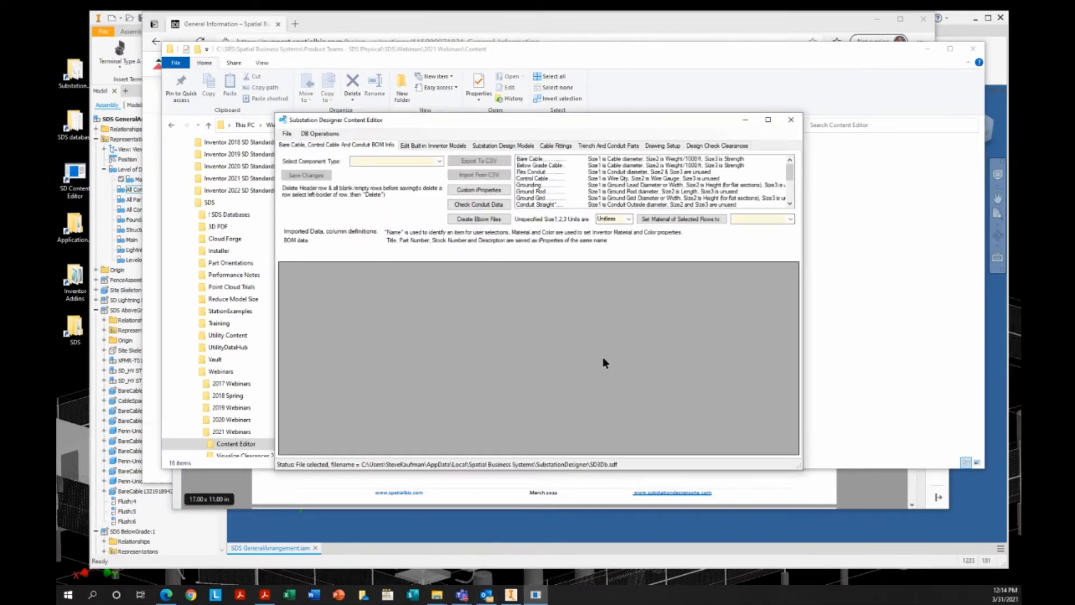
Step: Load the Bare Cable component type and import Cable wClearance BOMExport.csv into it
left_click(439, 161)
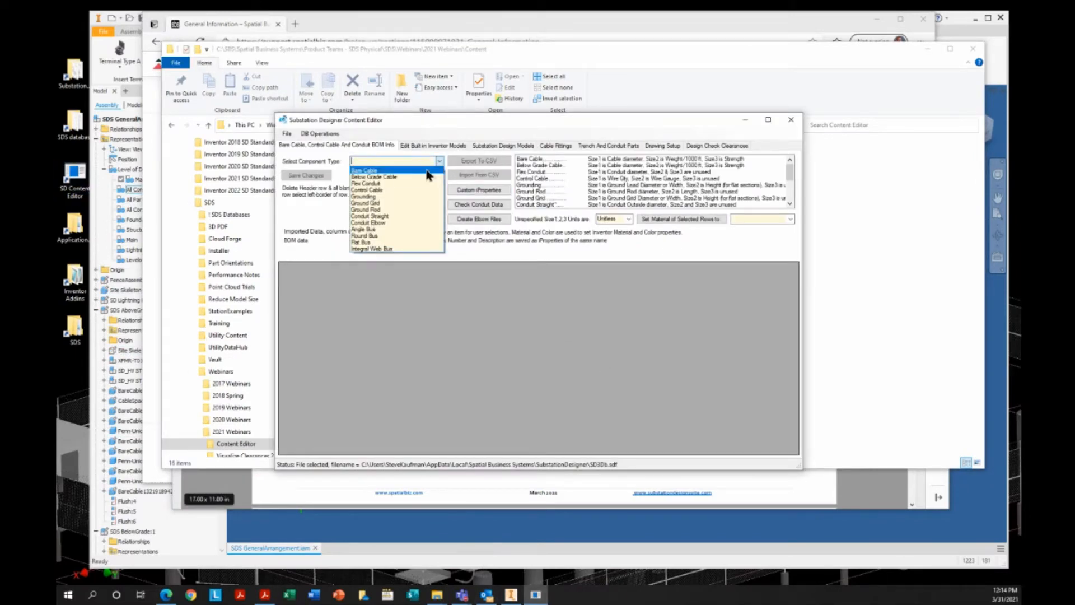
left_click(424, 167)
left_click(468, 174)
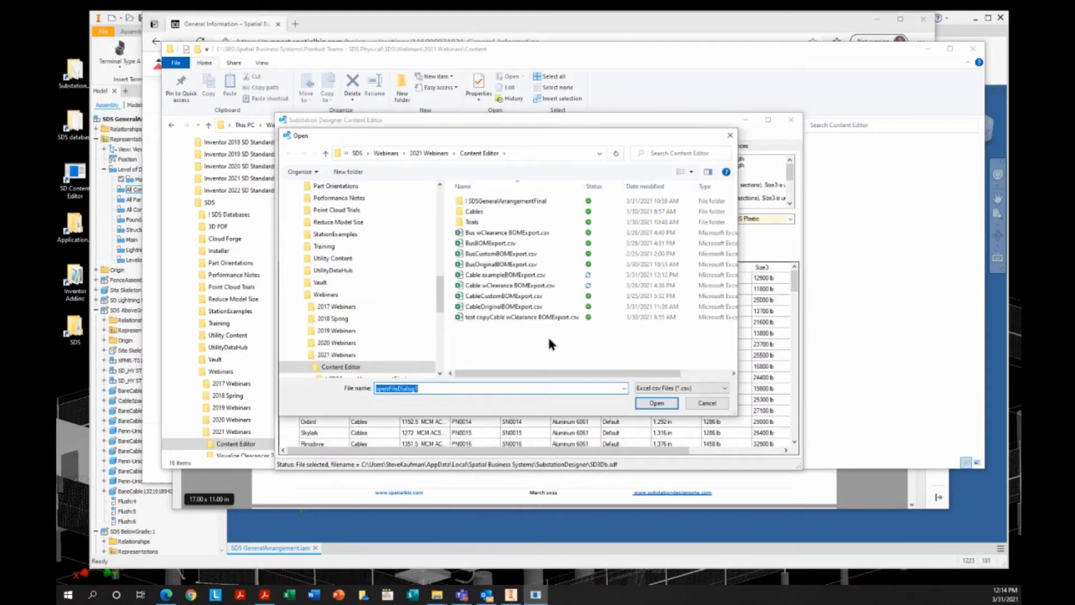
left_click(520, 286)
left_click(658, 404)
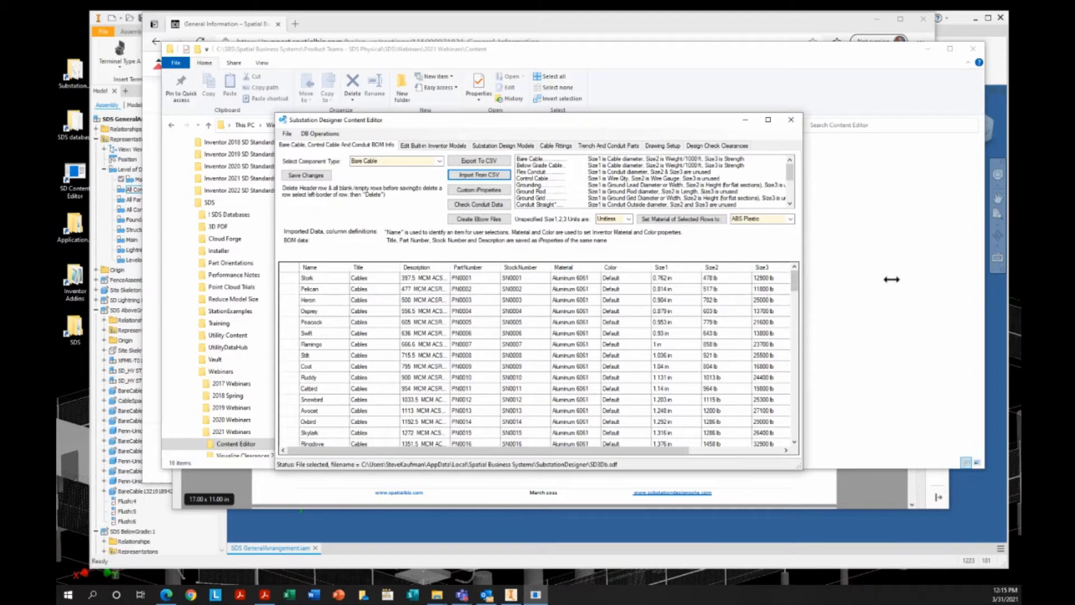
Step: Widen the Content Editor window to examine the imported cable columns, then close the editor without saving the changes
left_click_drag(892, 279, 941, 274)
left_click(512, 333)
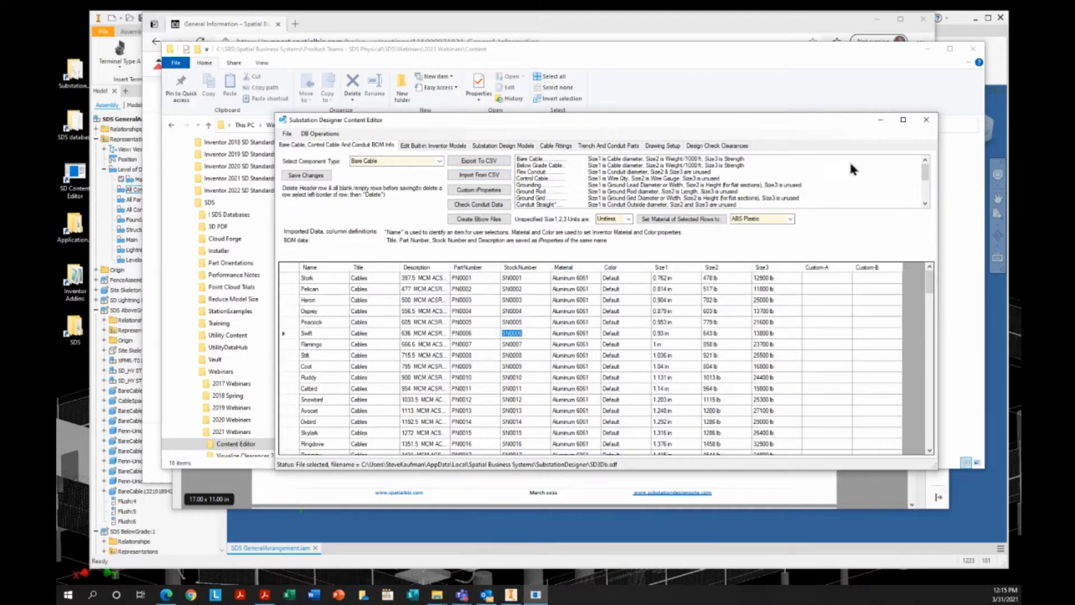
left_click(926, 119)
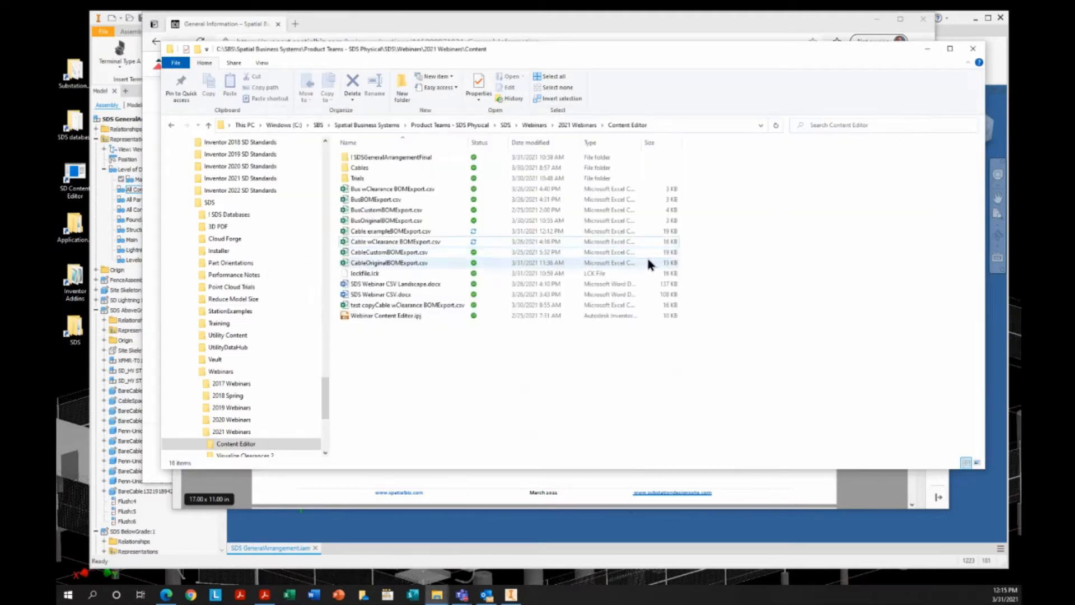
Step: Open Cable wClearance BOMExport.csv in Excel and add the headers Custom-A in M1 and Custom-B in N1
left_click(406, 243)
double_click(406, 246)
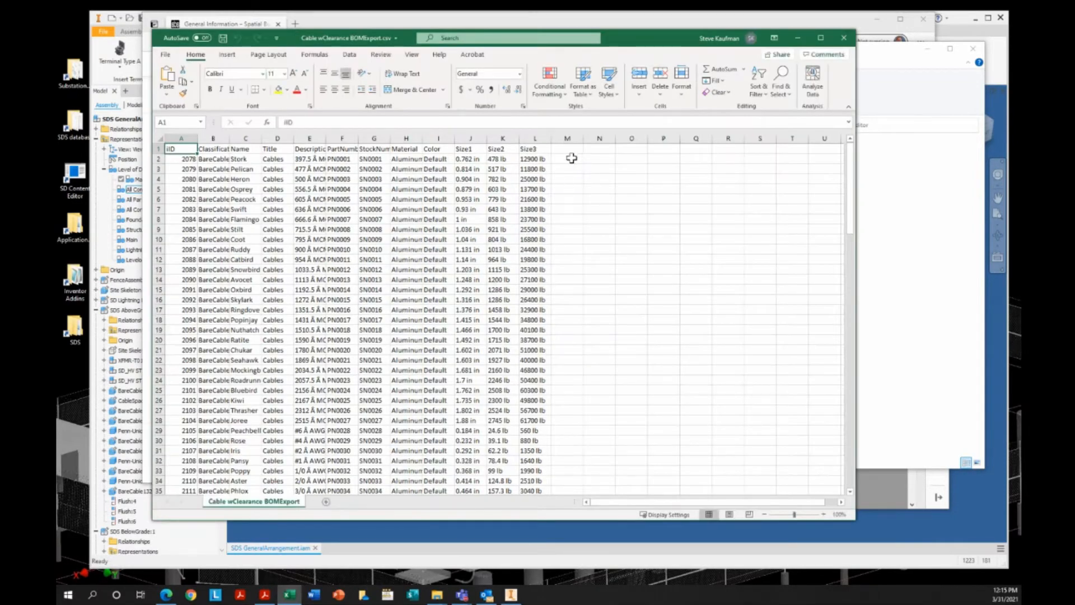
left_click(569, 152)
type("Cu")
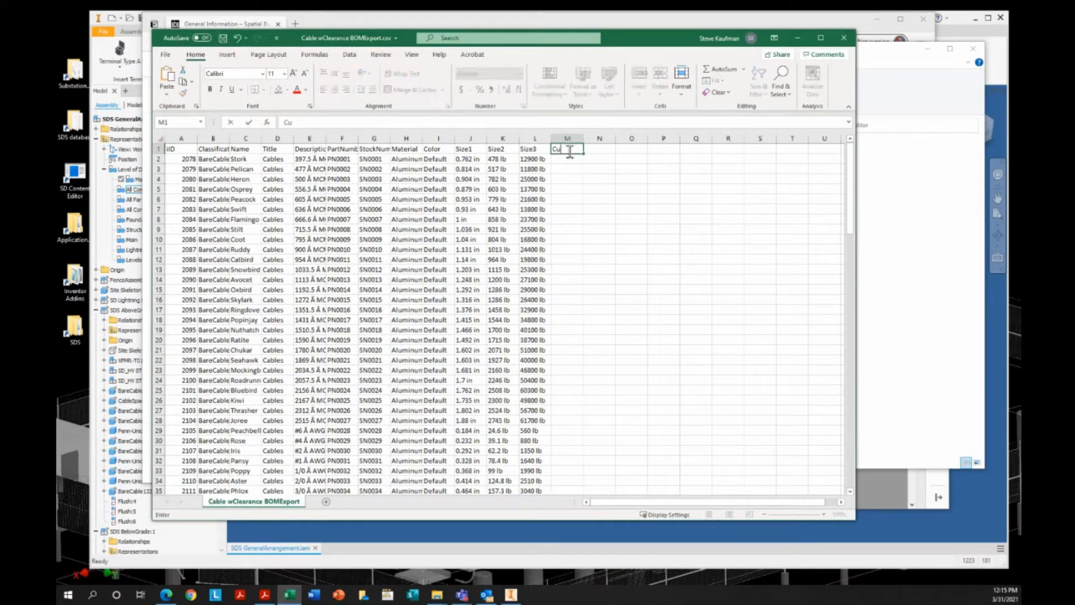
type("stom-A")
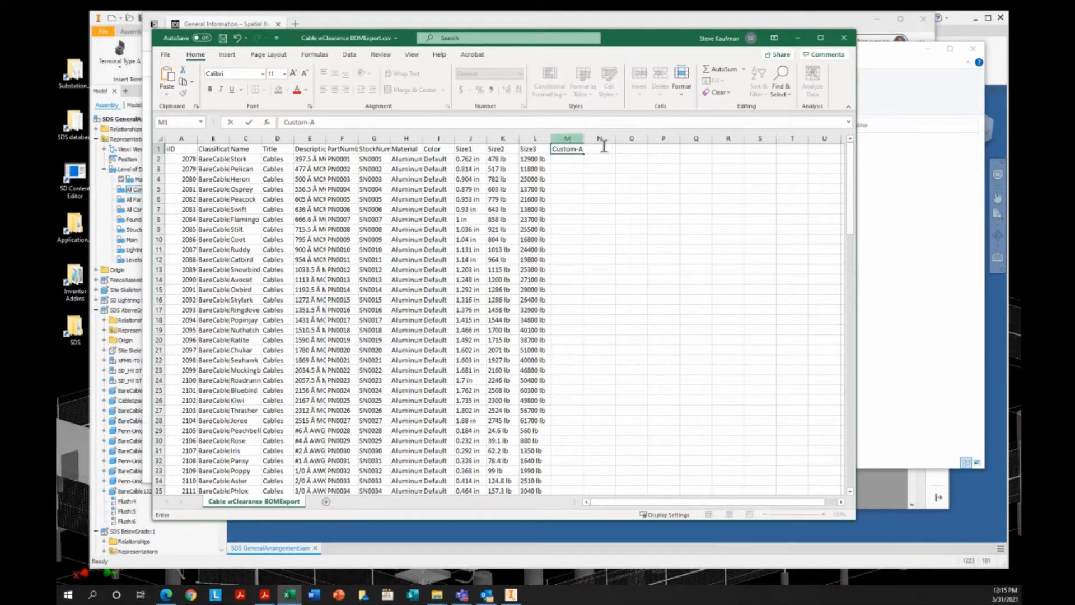
left_click_drag(599, 179, 607, 166)
left_click(605, 151)
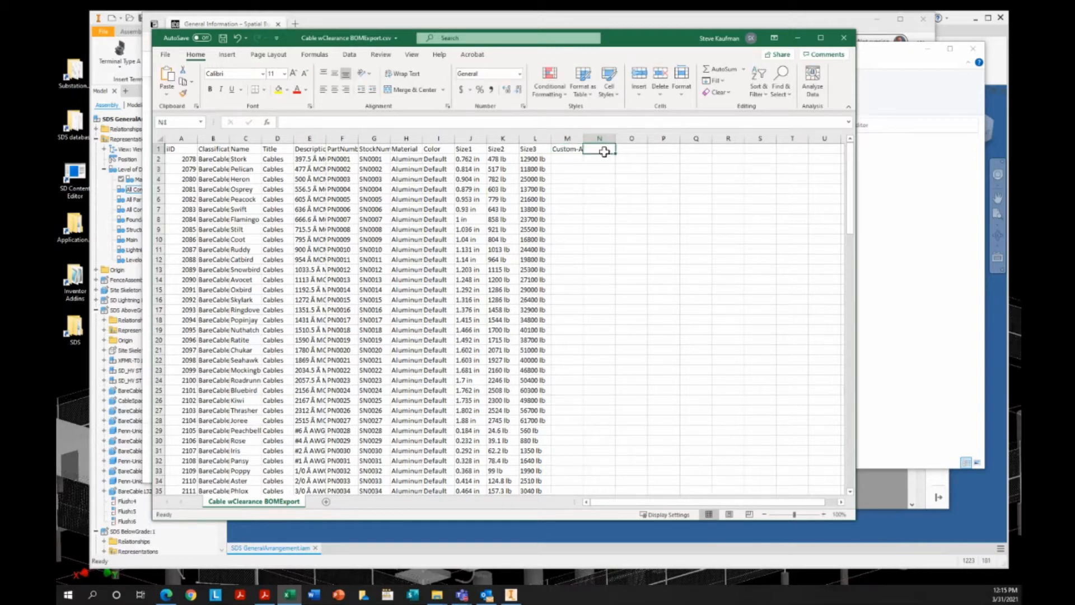
type("Cust")
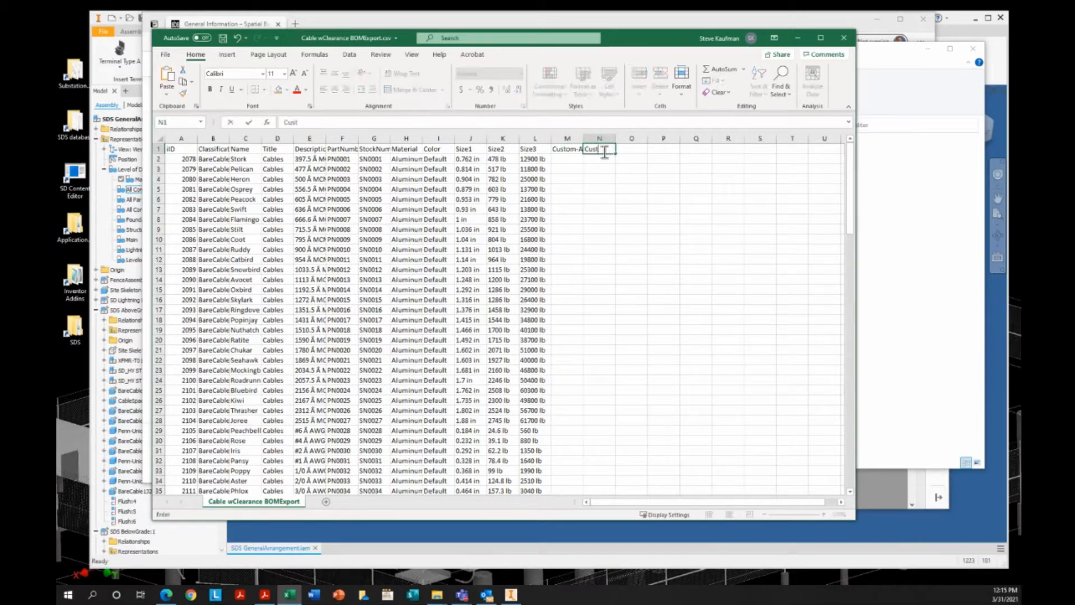
type("om")
type("-B")
key("Return")
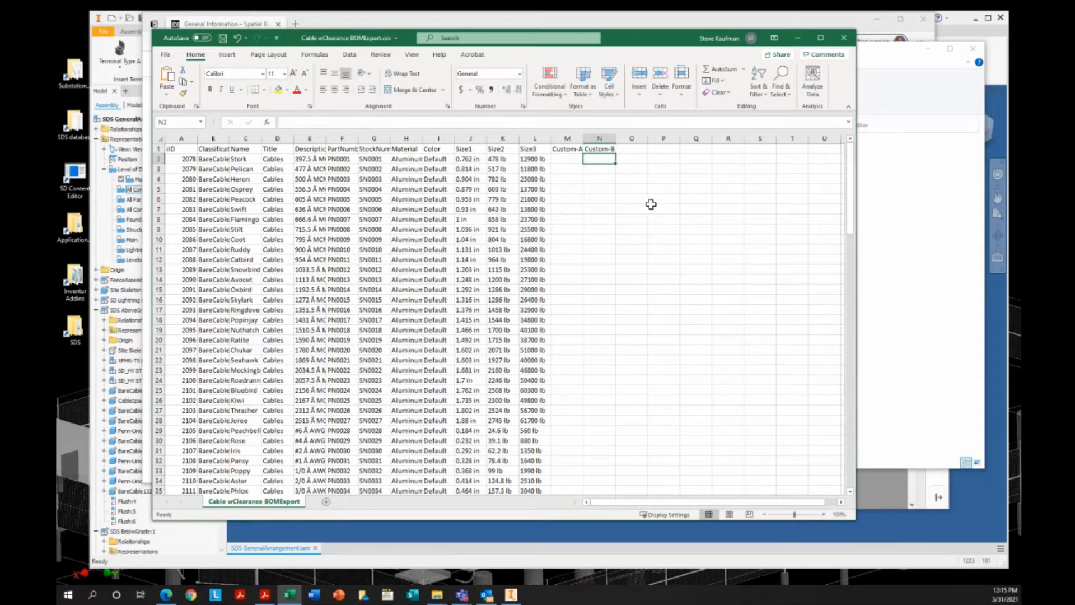
Step: In the Stork row, enter data under Custom-A and custom under Custom-B
left_click(574, 162)
type("dtata")
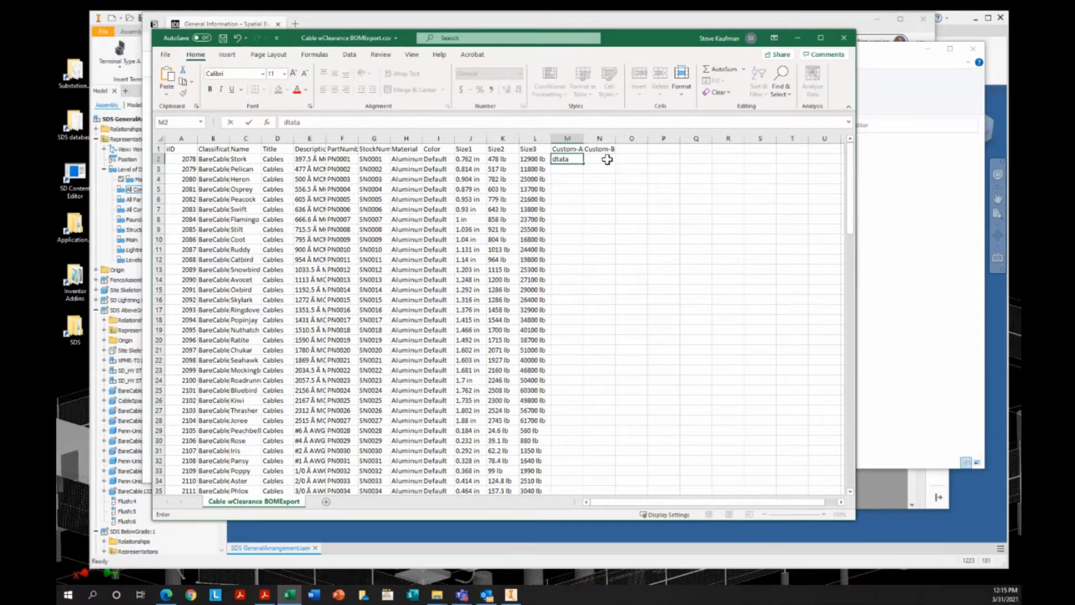
left_click(555, 160)
key("Delete")
left_click(593, 159)
type("cis")
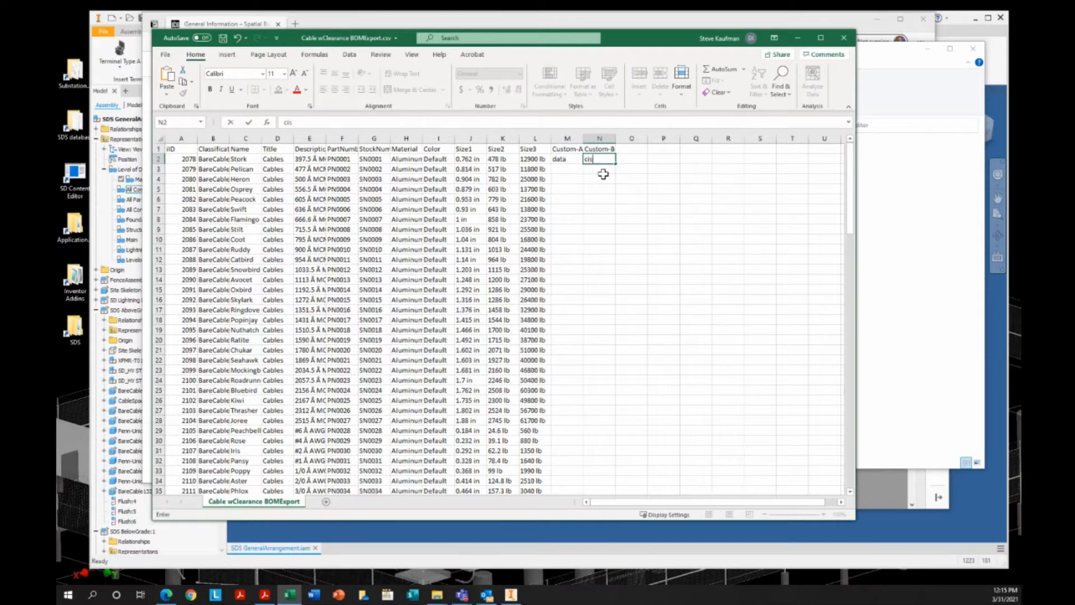
type("tom")
key("Return")
left_click(564, 159)
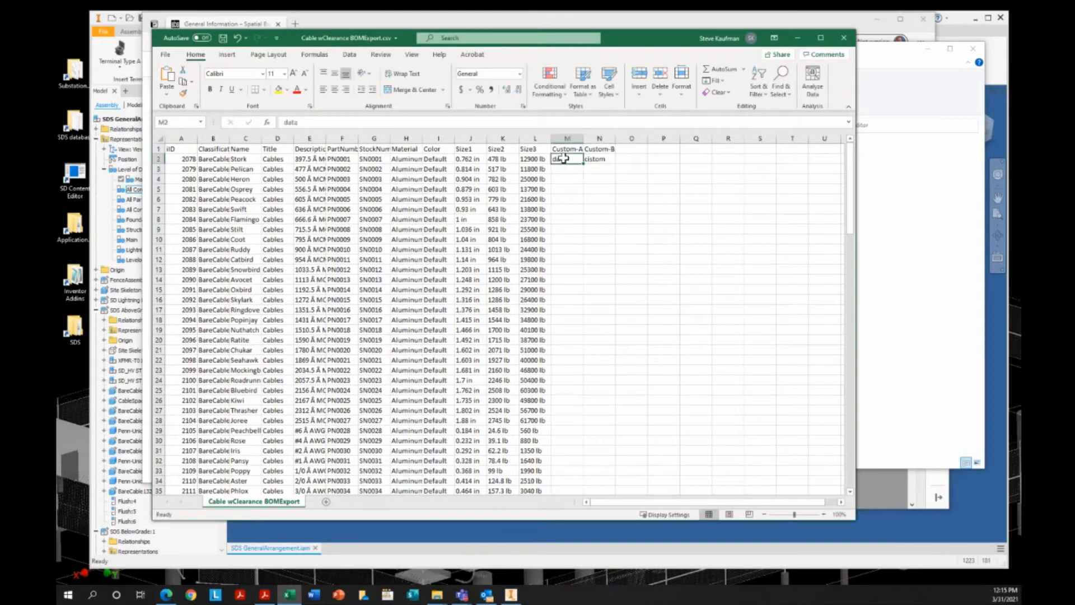
left_click(596, 159)
double_click(589, 162)
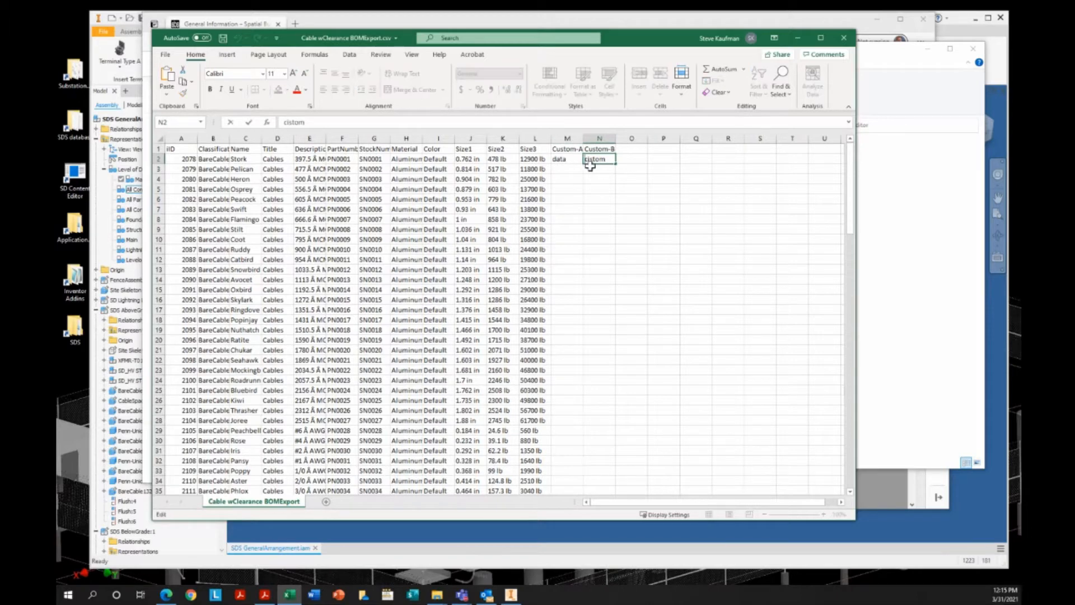
key("BackSpace")
left_click(605, 195)
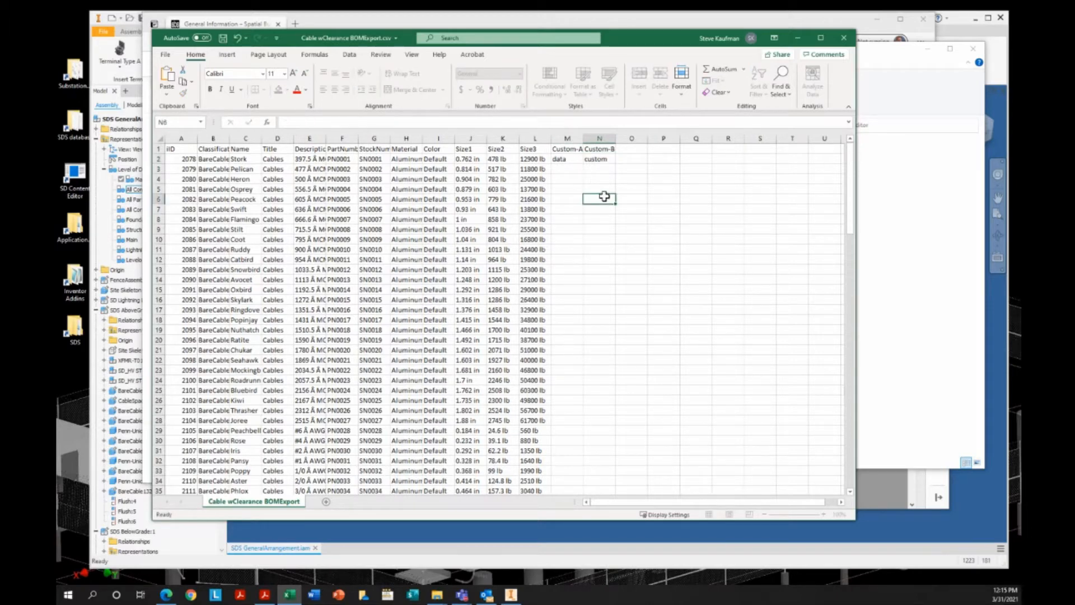
Step: Fill the Custom-A and Custom-B values from row 2 down through row 22
left_click_drag(565, 159, 637, 361)
left_click(631, 350)
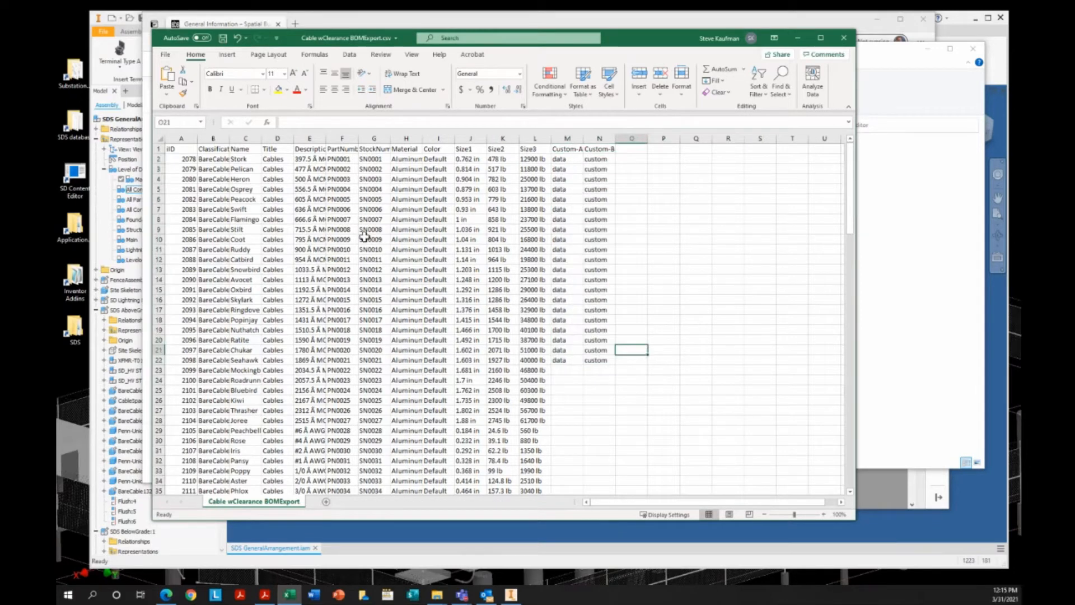
Step: Replace every "Â MCM" in the Description column with MCM and save the CSV file
double_click(327, 141)
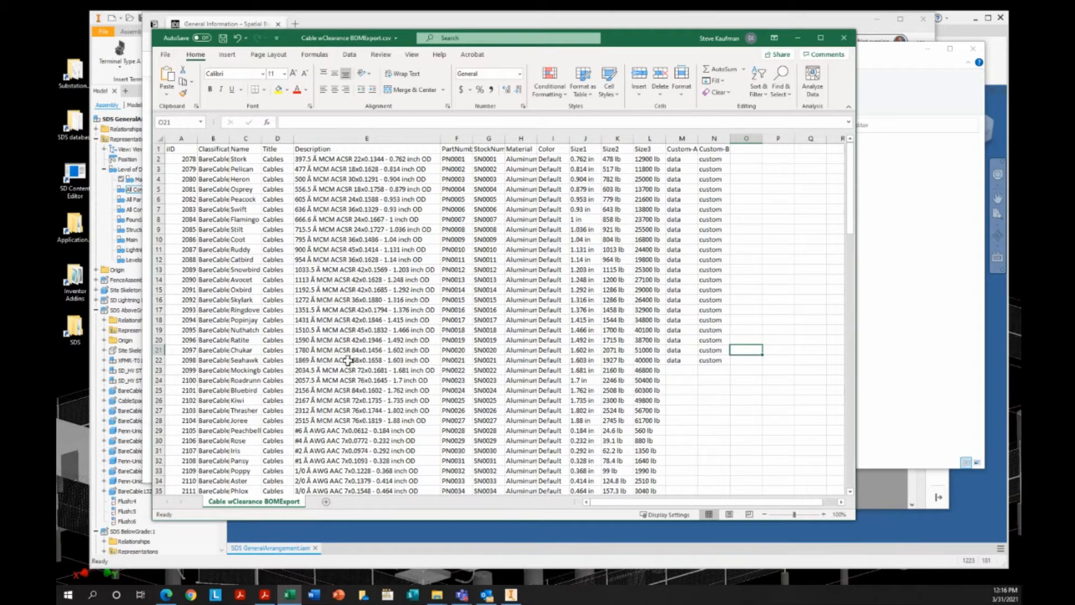
left_click(780, 89)
left_click(801, 121)
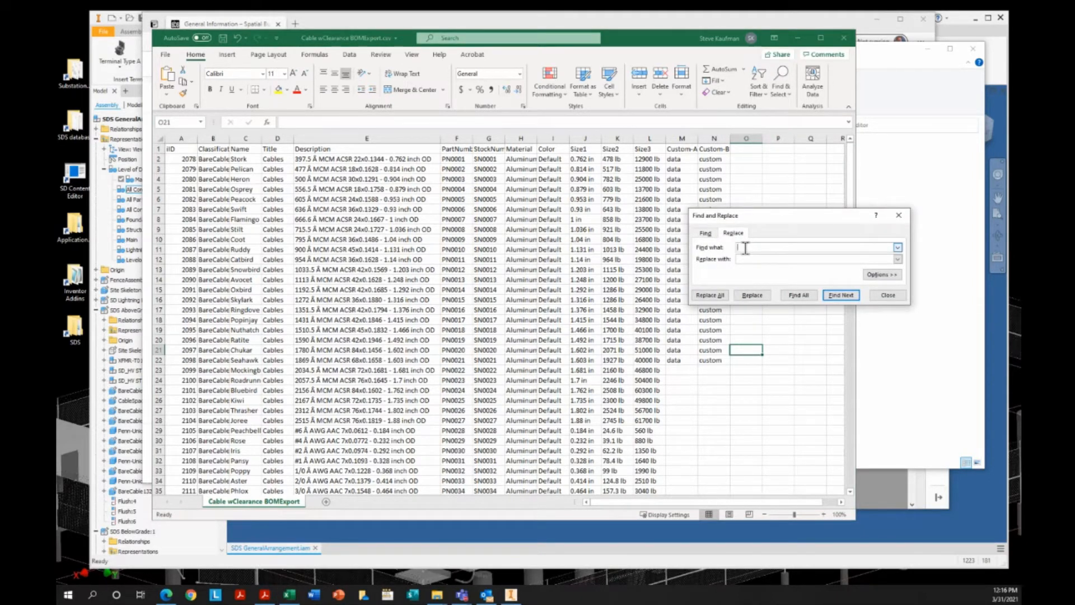
type("MCM")
left_click(350, 159)
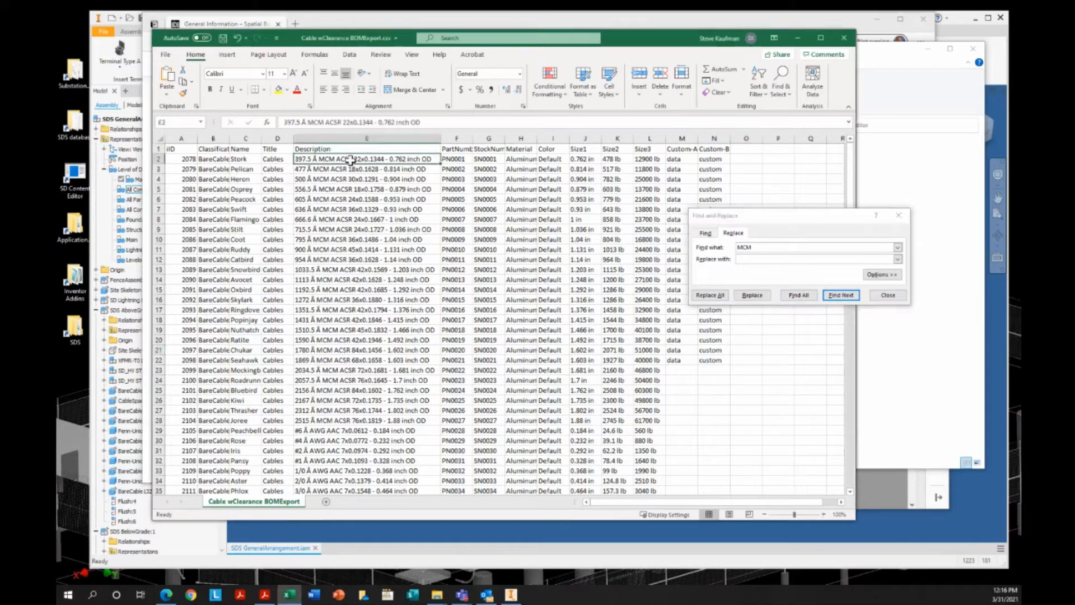
left_click_drag(302, 125, 323, 122)
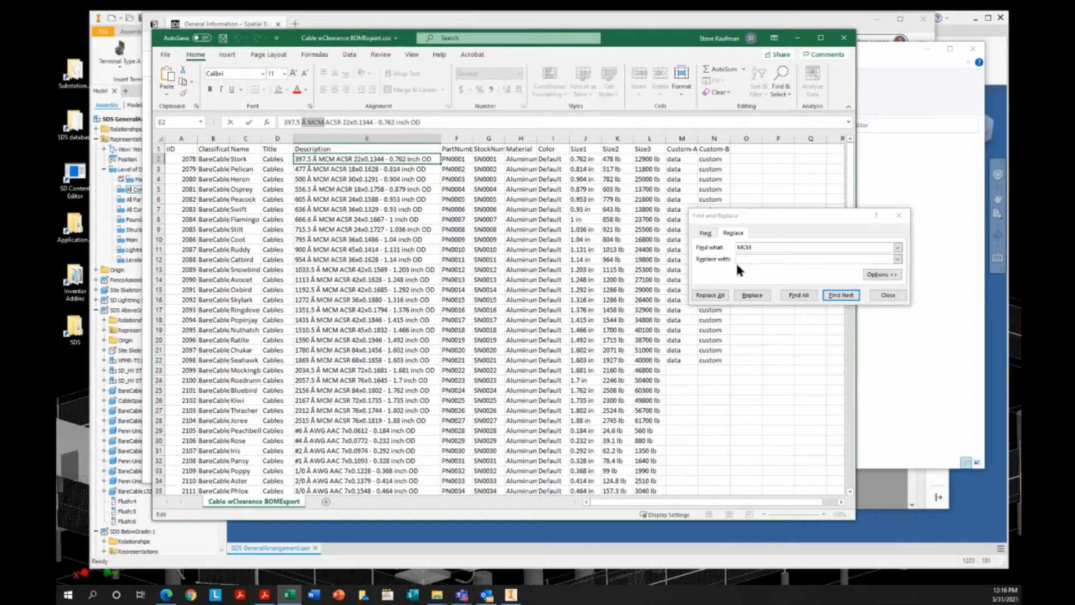
left_click(722, 245)
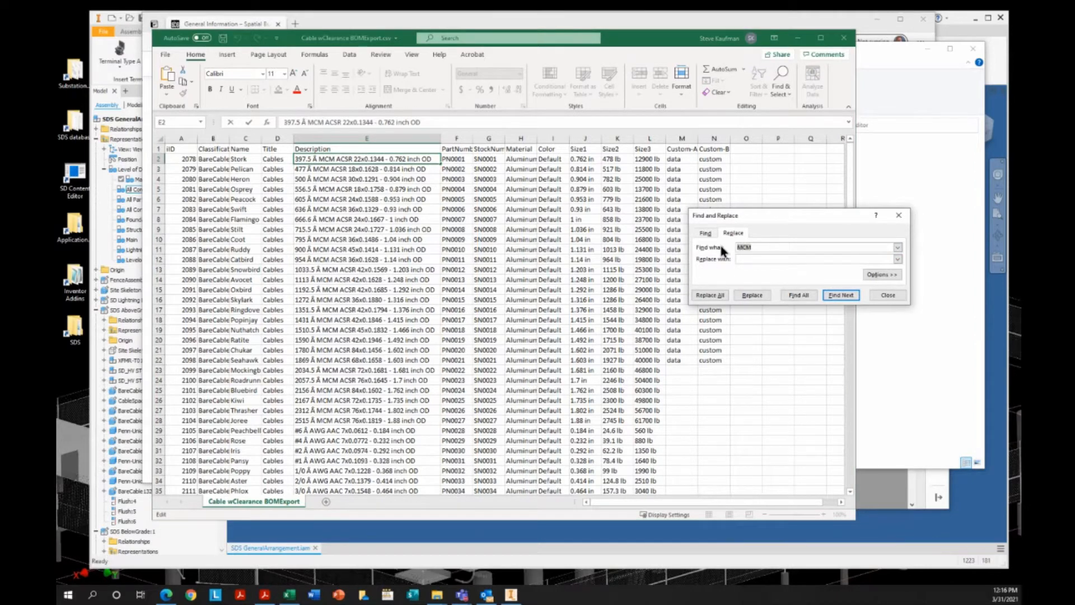
left_click(740, 260)
left_click(725, 296)
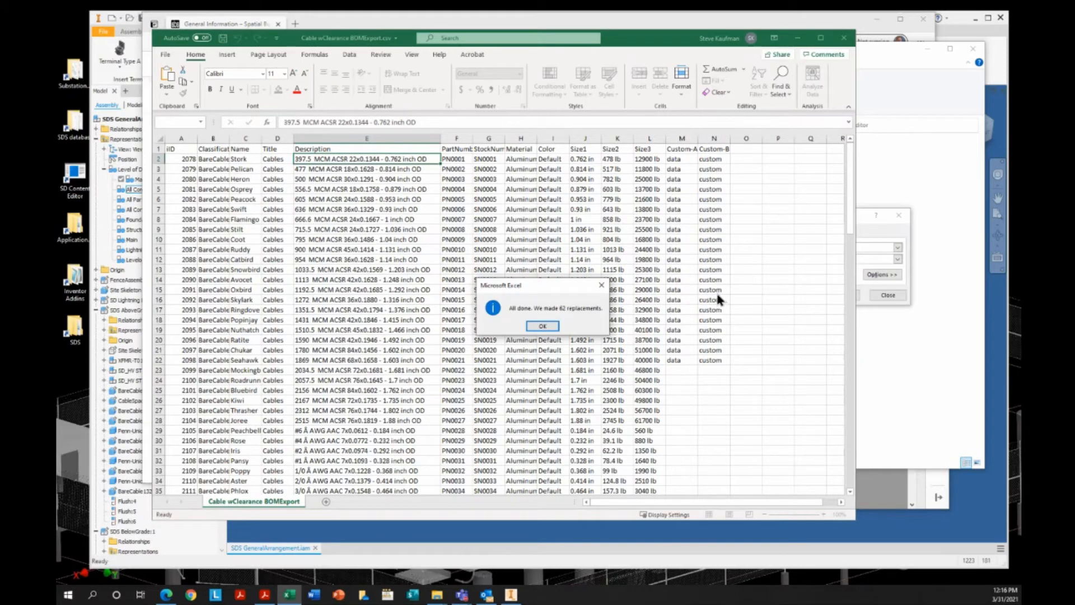
left_click(537, 326)
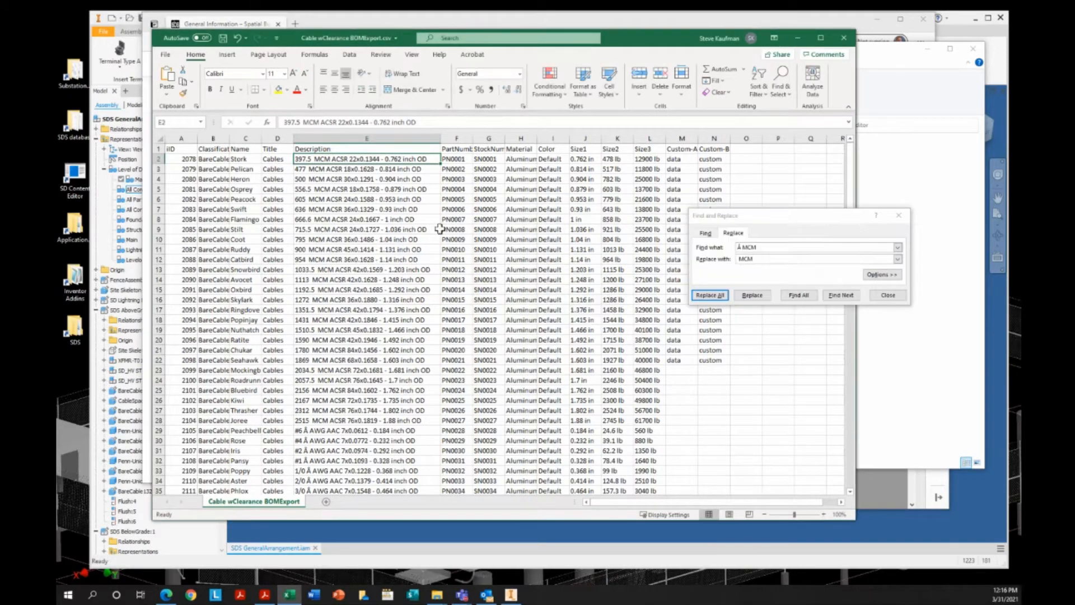
left_click(887, 295)
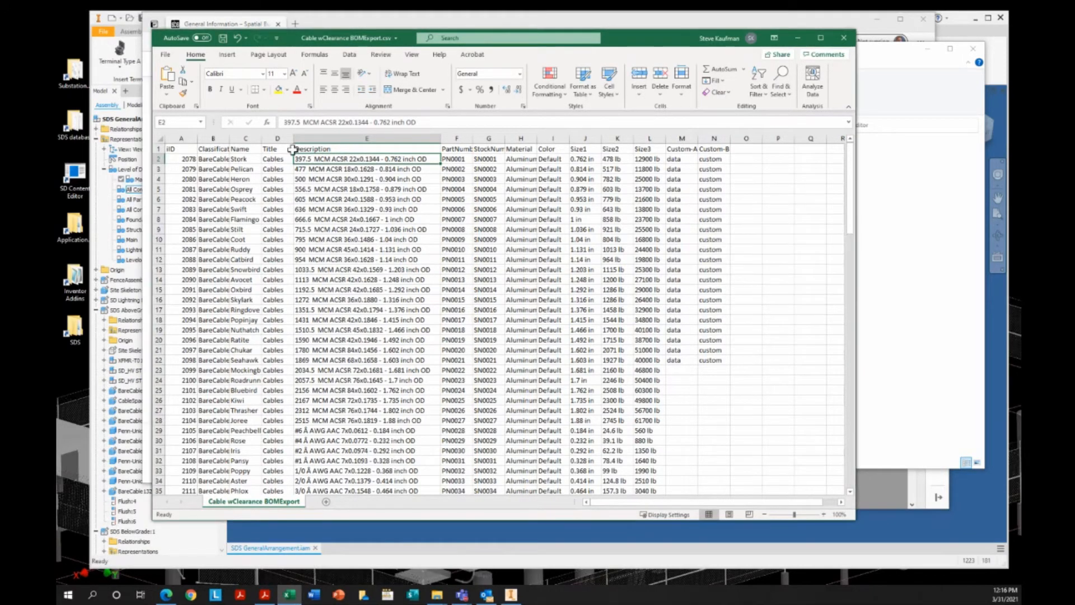
left_click(223, 37)
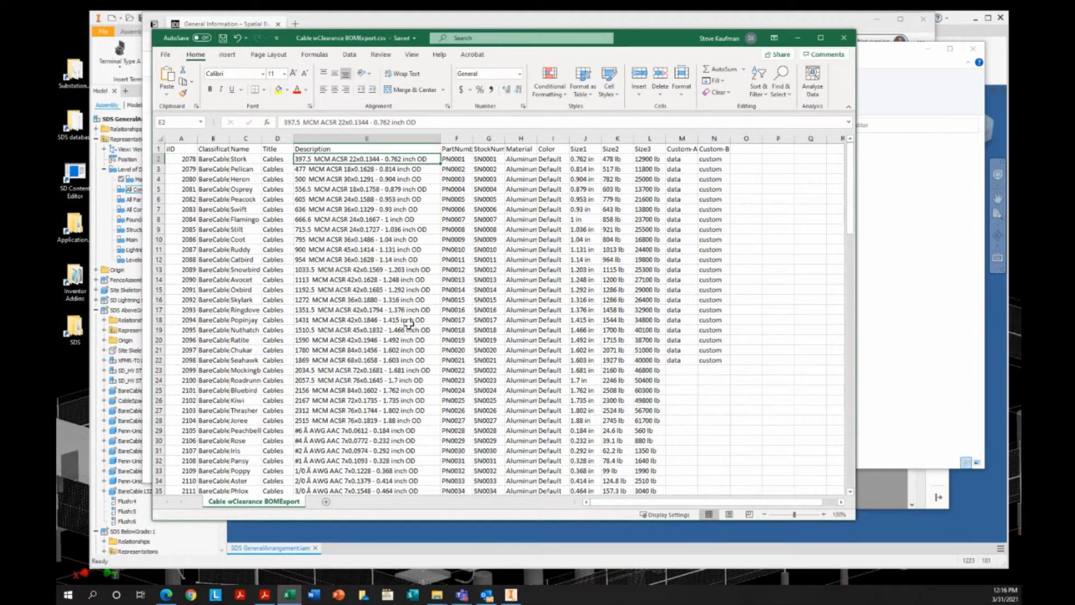
Step: Examine the Clearance rows at the end of the sheet, fitting the Color column to its contents
scroll(411, 330, "down", 20)
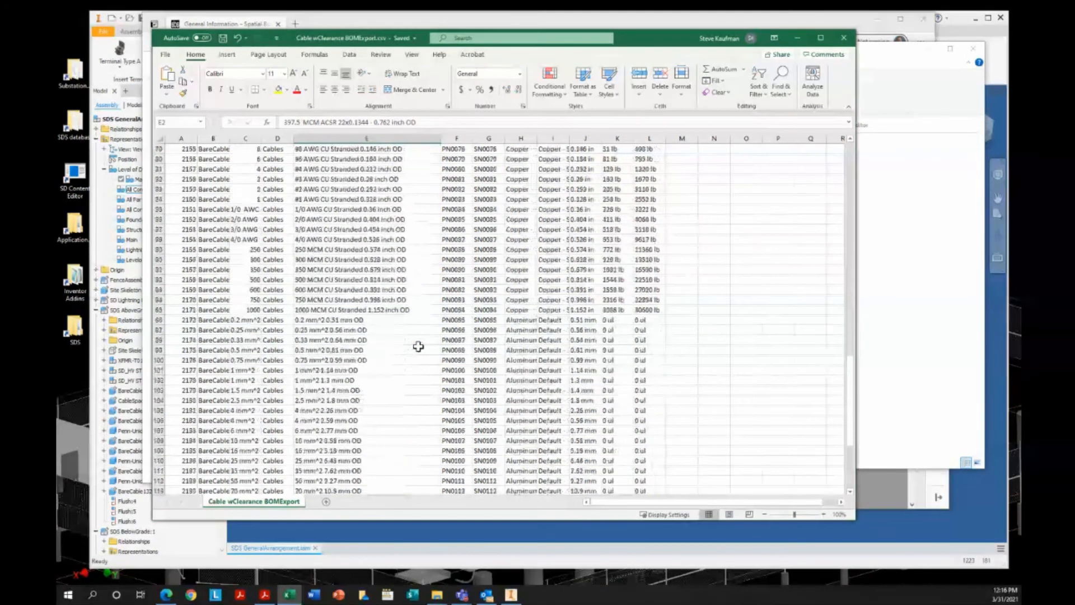
scroll(418, 346, "down", 8)
left_click(383, 370)
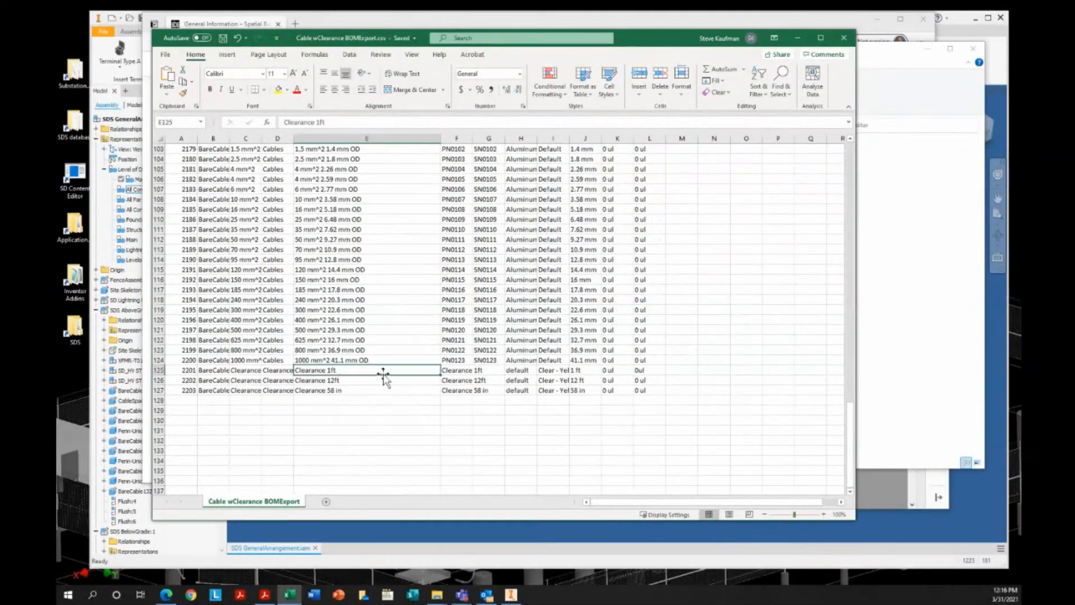
left_click(519, 371)
left_click(552, 371)
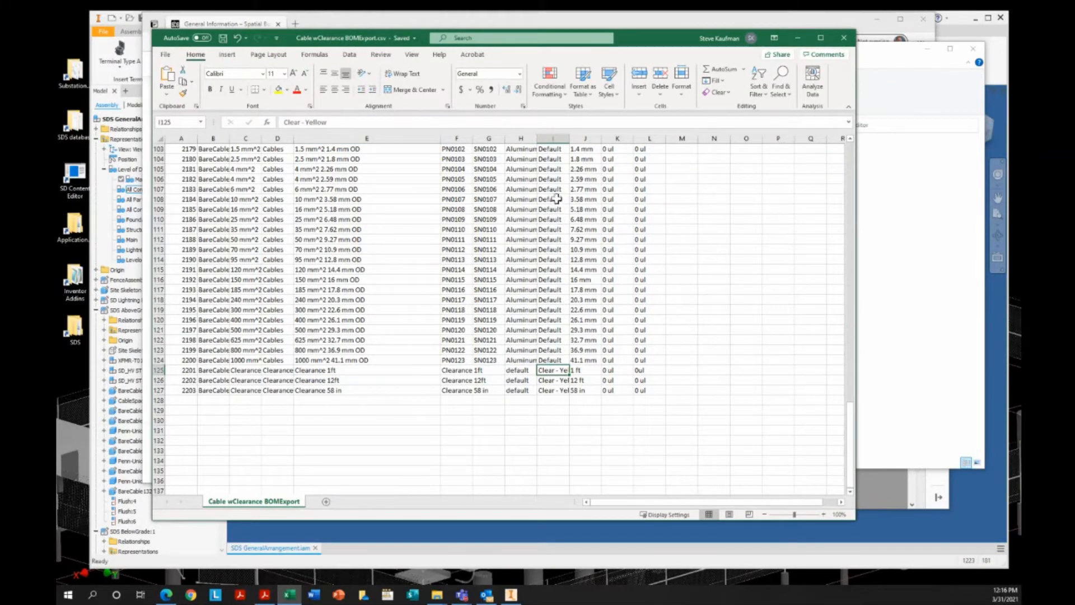
double_click(572, 140)
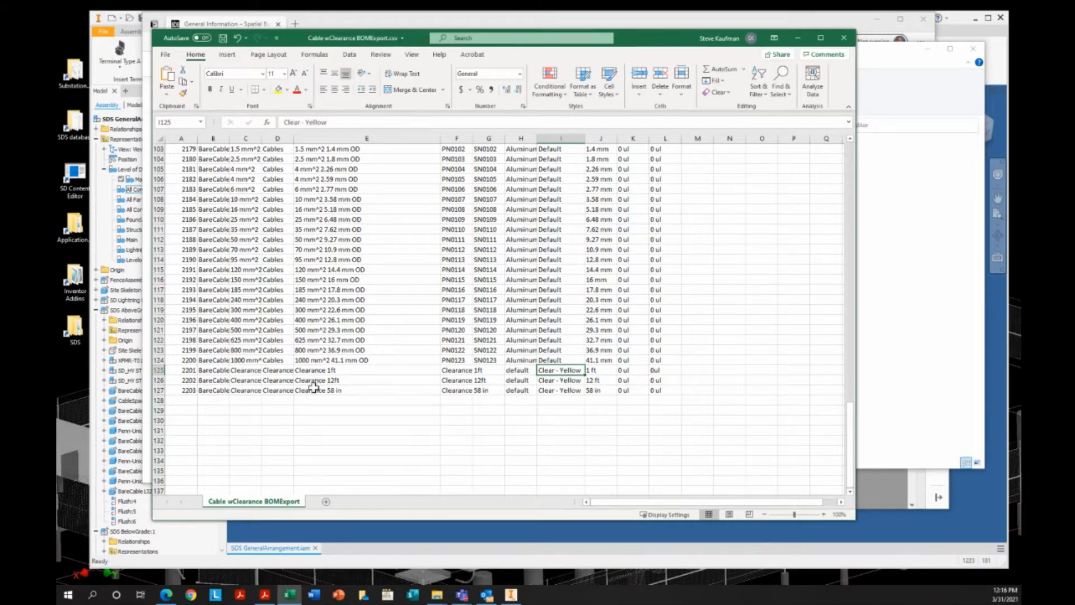
Step: Fit the Classification column to its contents and examine the Classification and iID columns
scroll(319, 440, "up", 20)
scroll(321, 440, "up", 9)
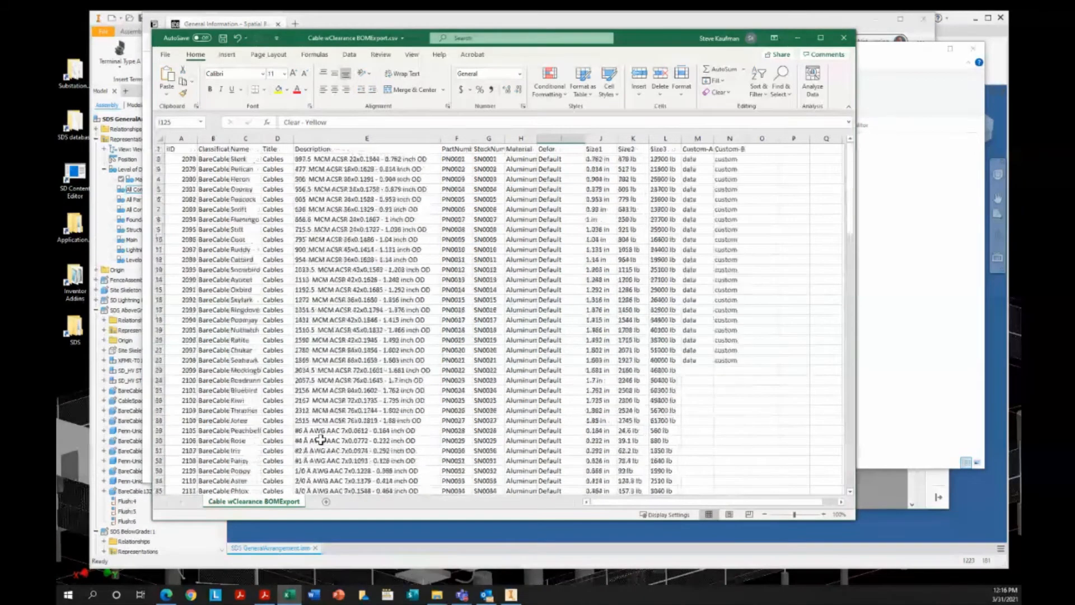
double_click(231, 137)
left_click(232, 159)
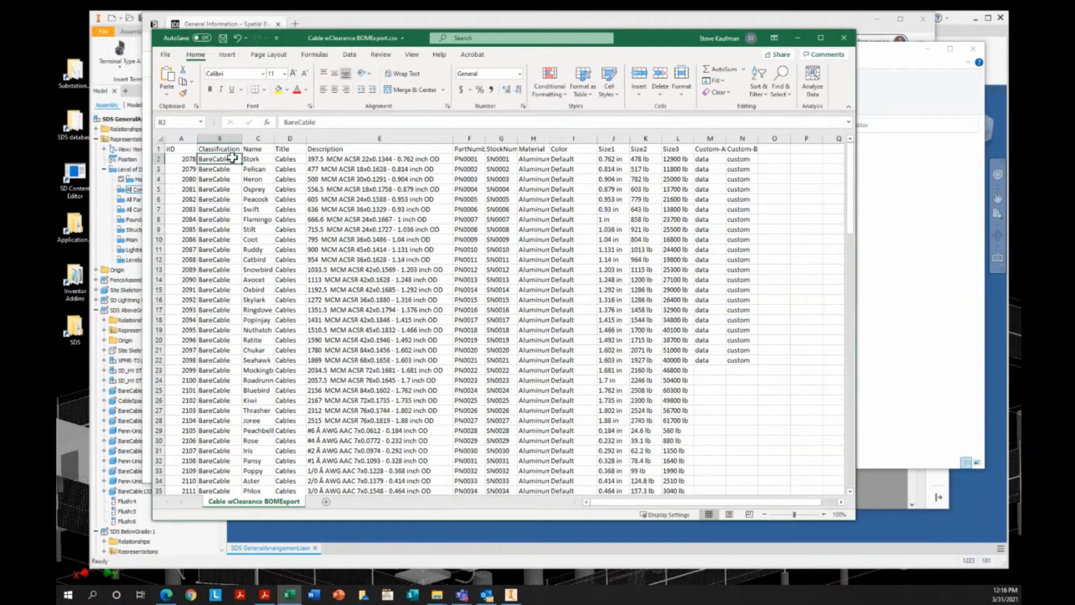
left_click(230, 179)
left_click(227, 189)
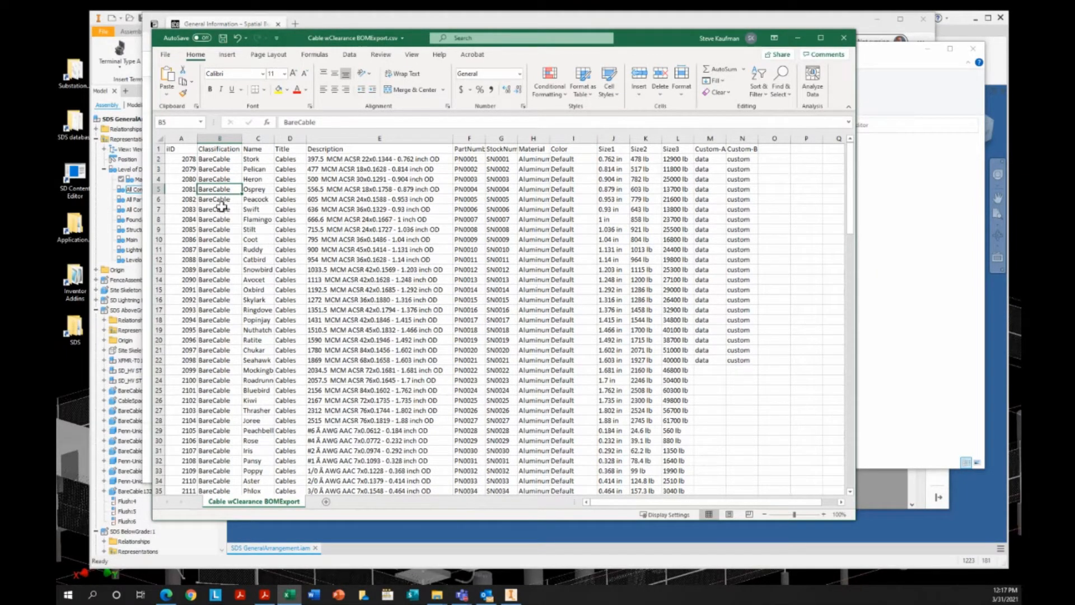
left_click(212, 149)
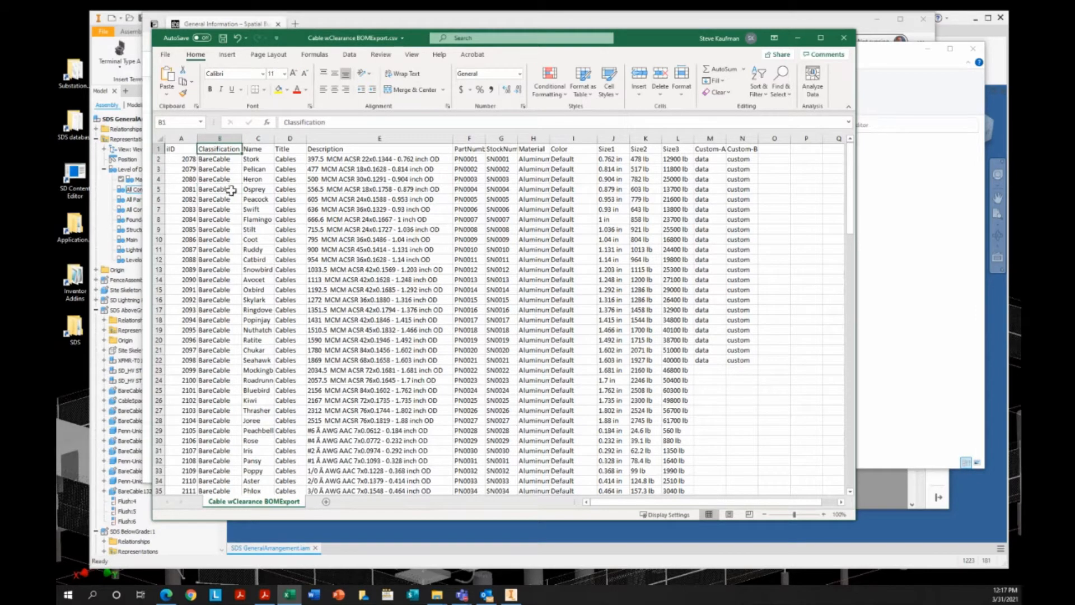
left_click(219, 138)
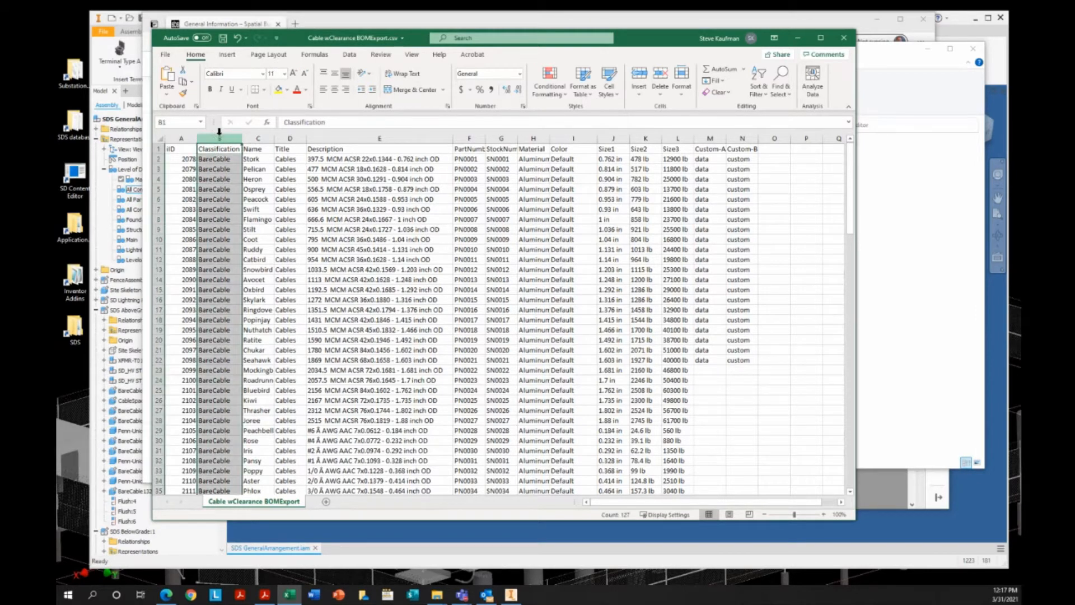
left_click(185, 138)
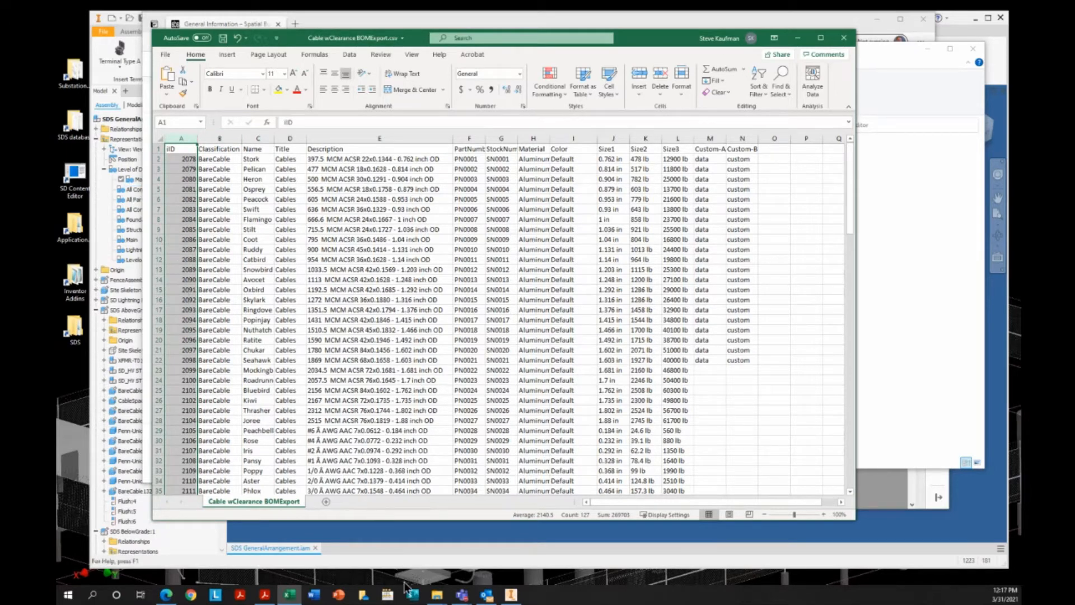
Step: Switch to the Content Editor & Visualize Clearances PDF in Acrobat and read the CSV File Notes
mouse_move(264, 596)
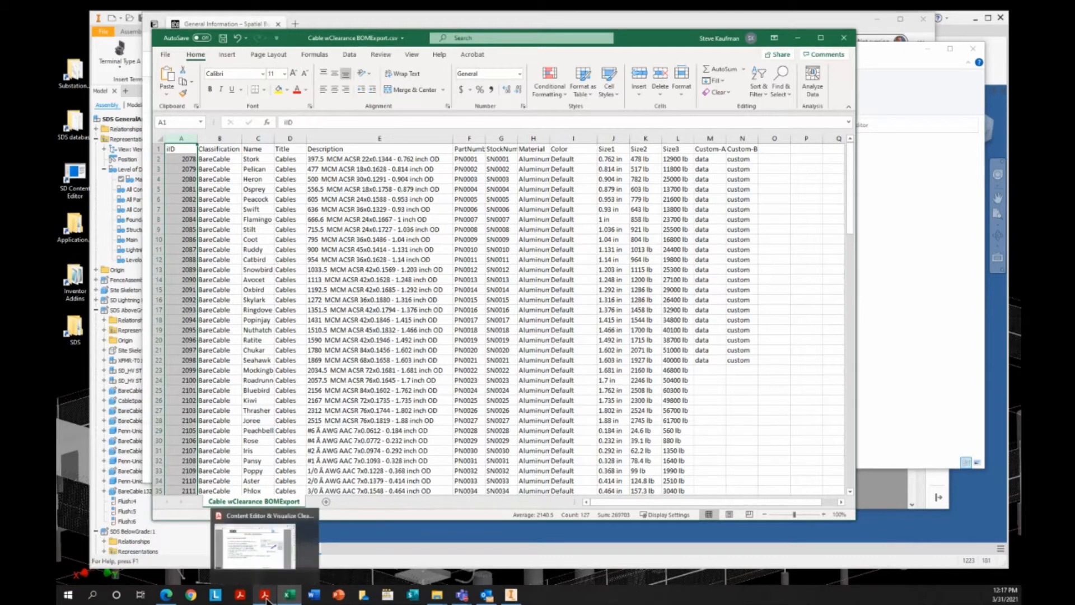
left_click(257, 560)
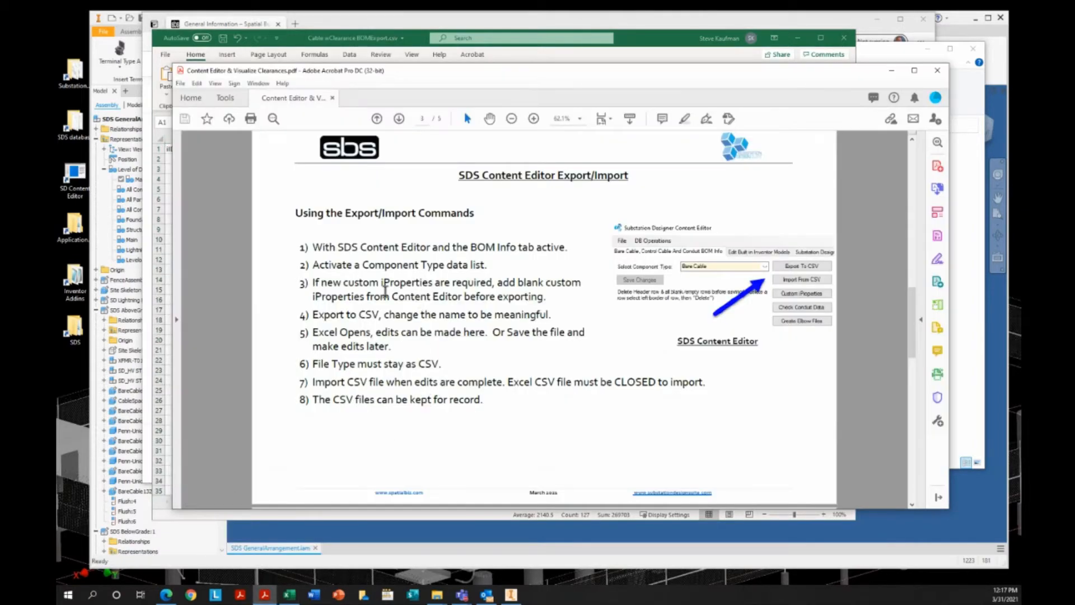
scroll(444, 378, "down", 5)
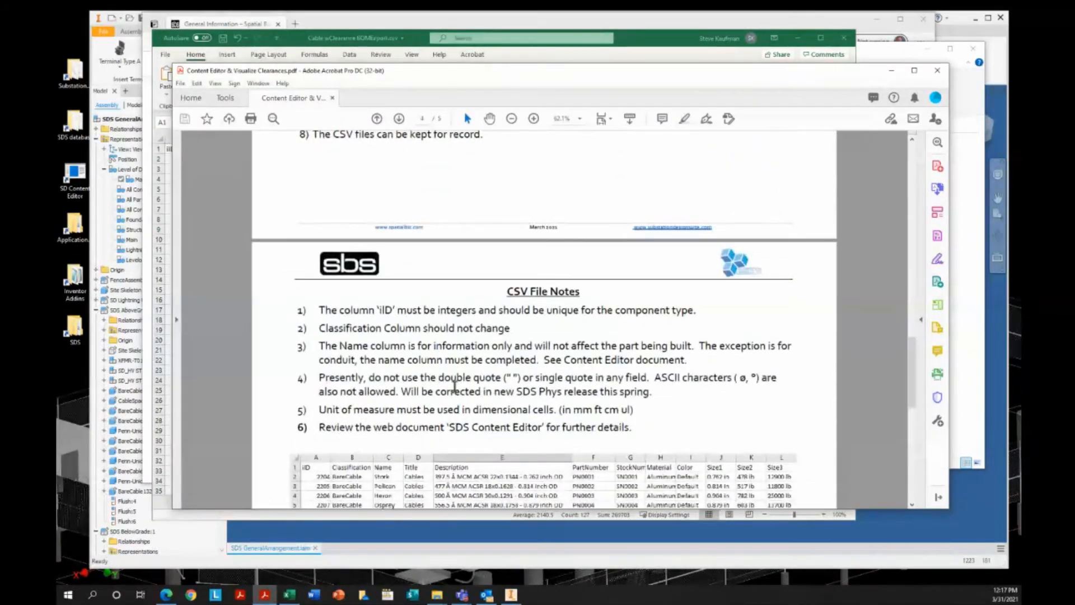
scroll(426, 291, "down", 2)
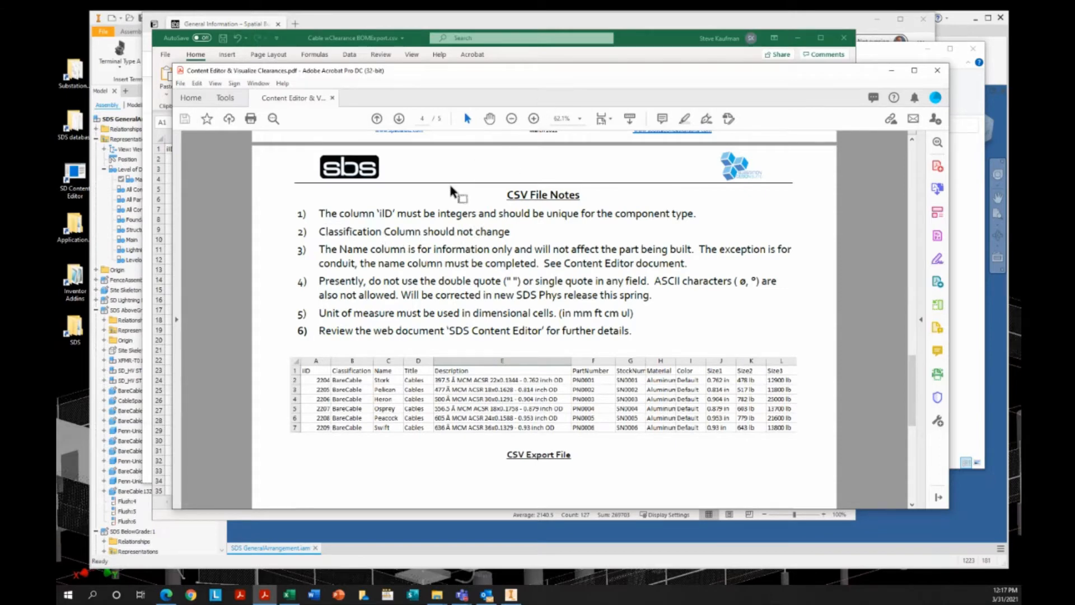
Step: Return to Excel, save Cable wClearance BOMExport.csv, and close the workbook
left_click(644, 48)
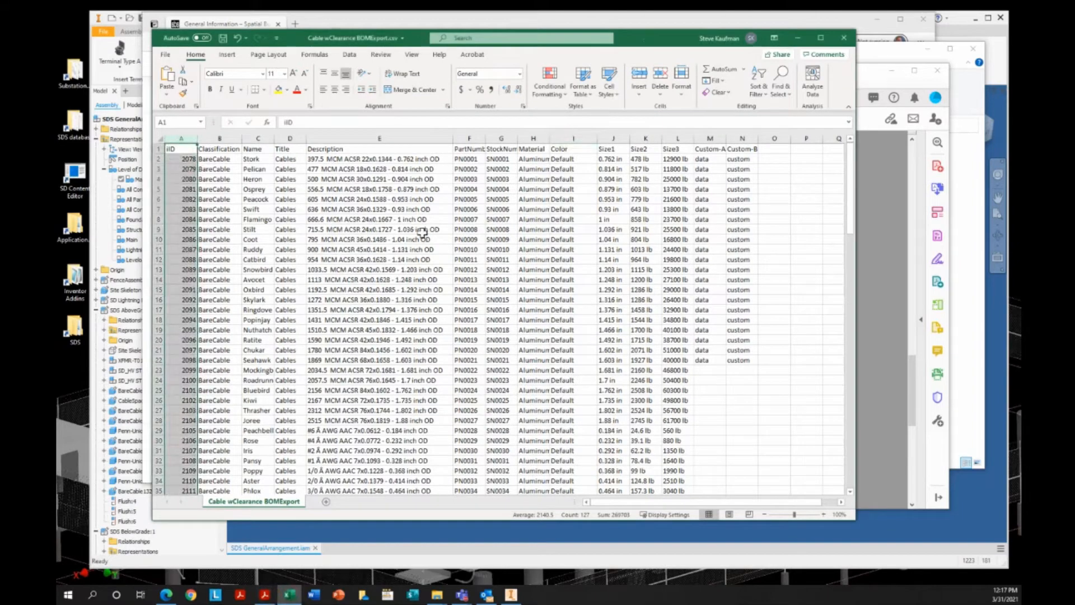
left_click(400, 238)
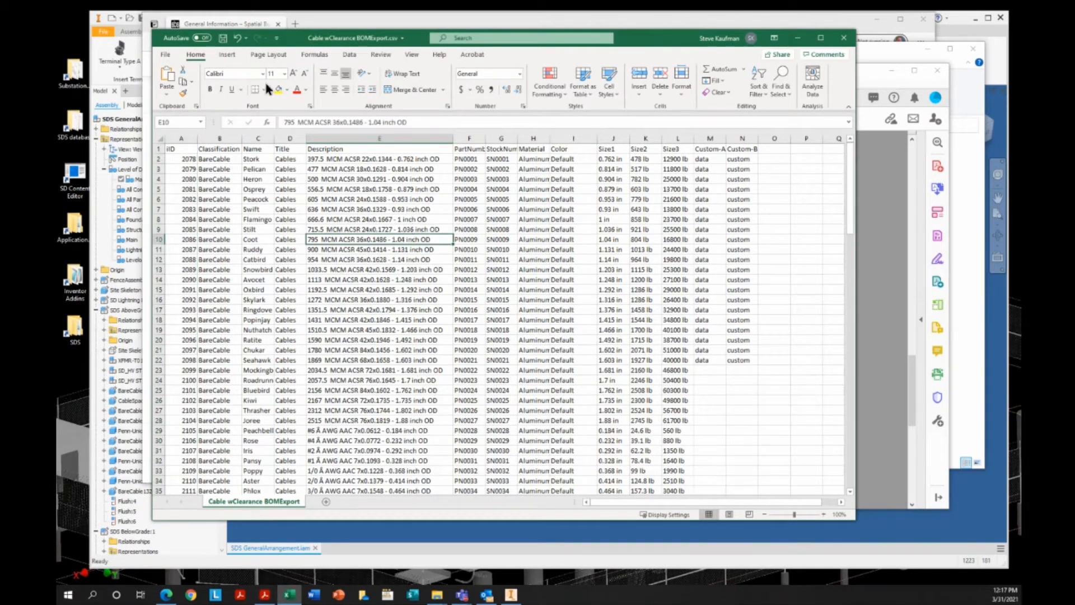
left_click(222, 38)
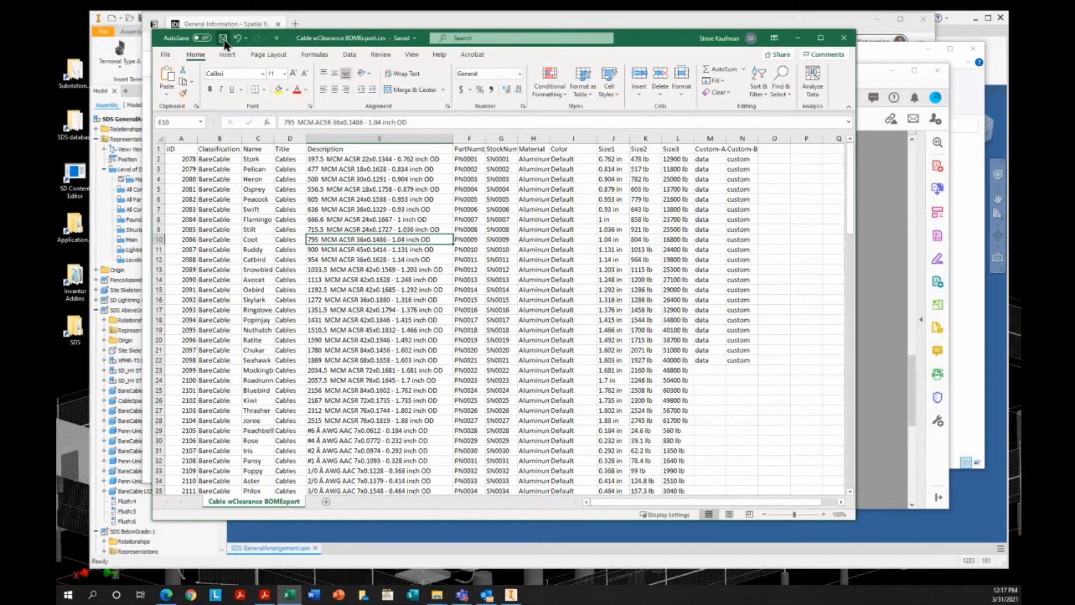
left_click(849, 39)
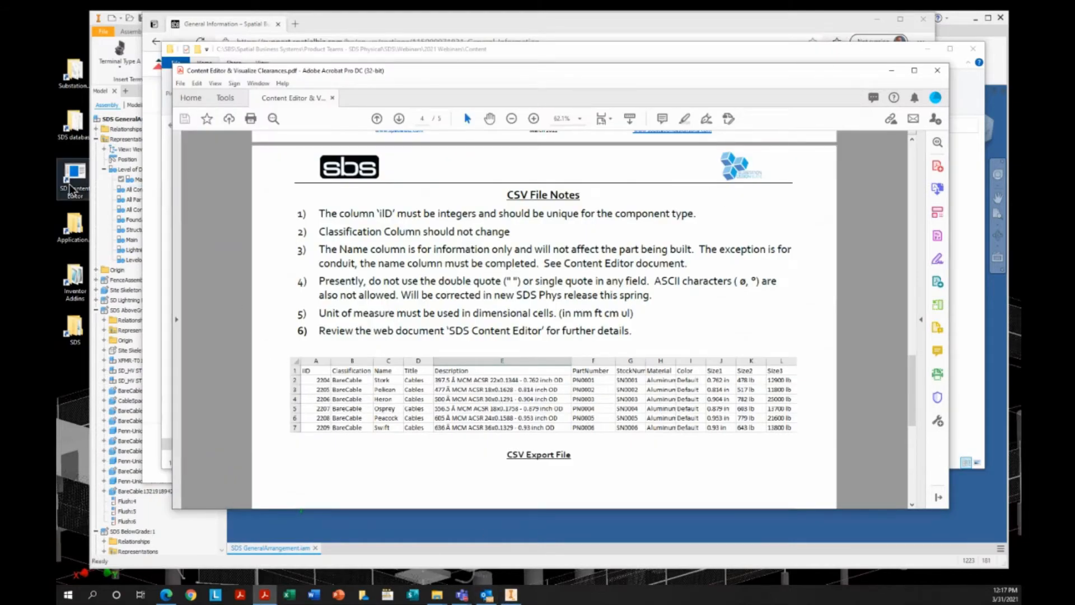
Step: Open the SD Content Editor, load the Bare Cable component type, and import Cable wClearance BOMExport.csv
left_click(88, 188)
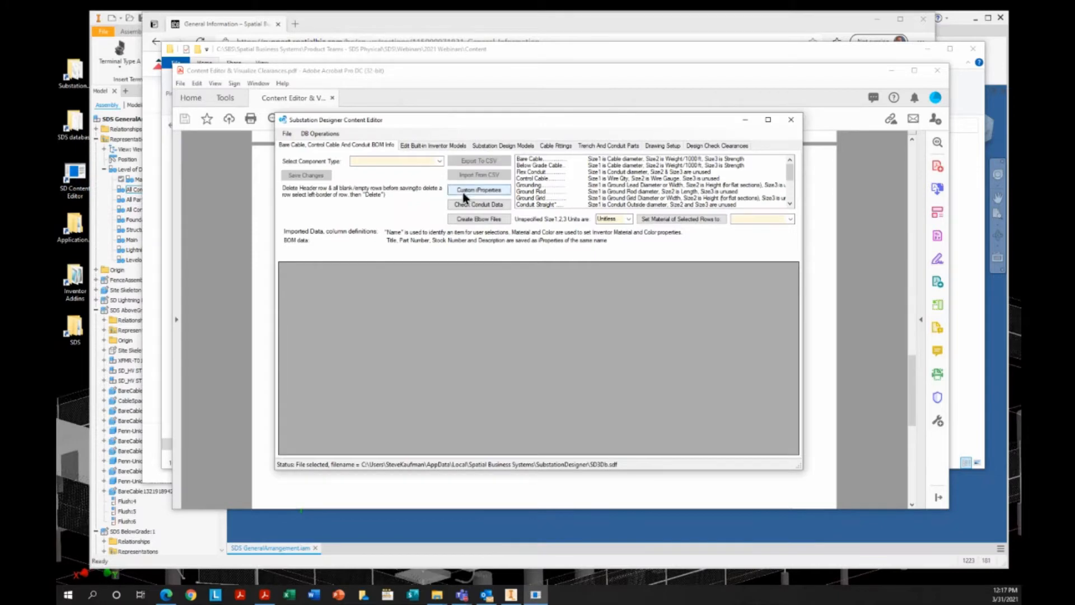
left_click(440, 161)
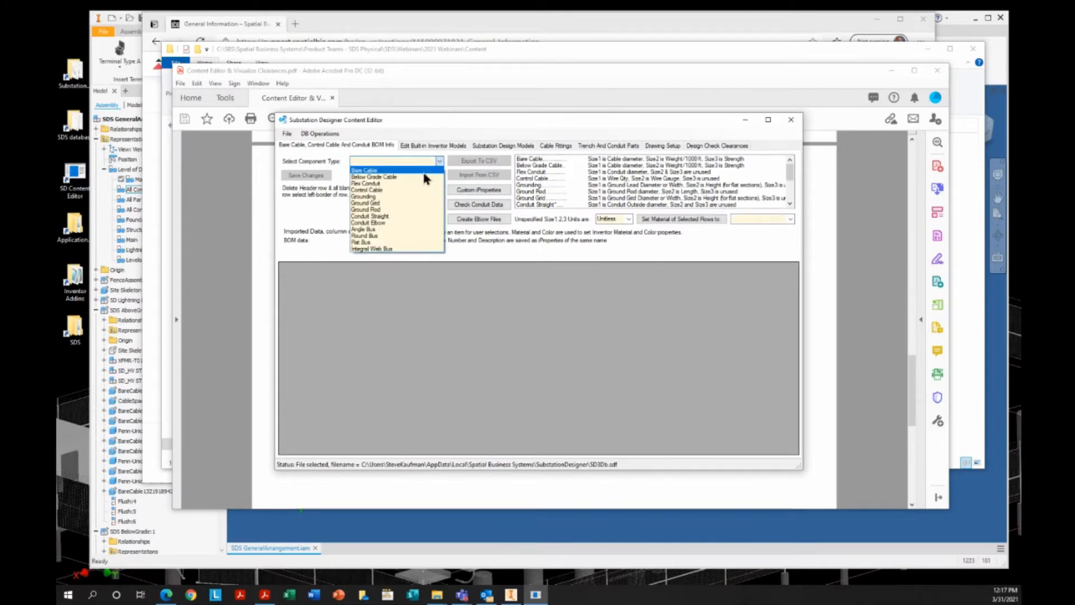
left_click(423, 170)
left_click(478, 174)
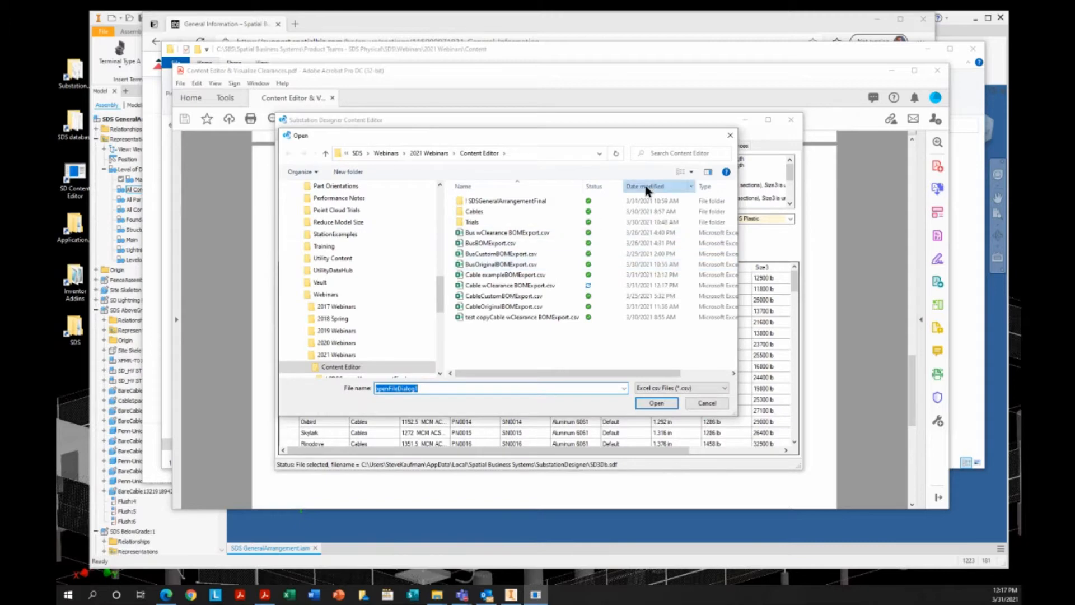
left_click(645, 187)
left_click(564, 202)
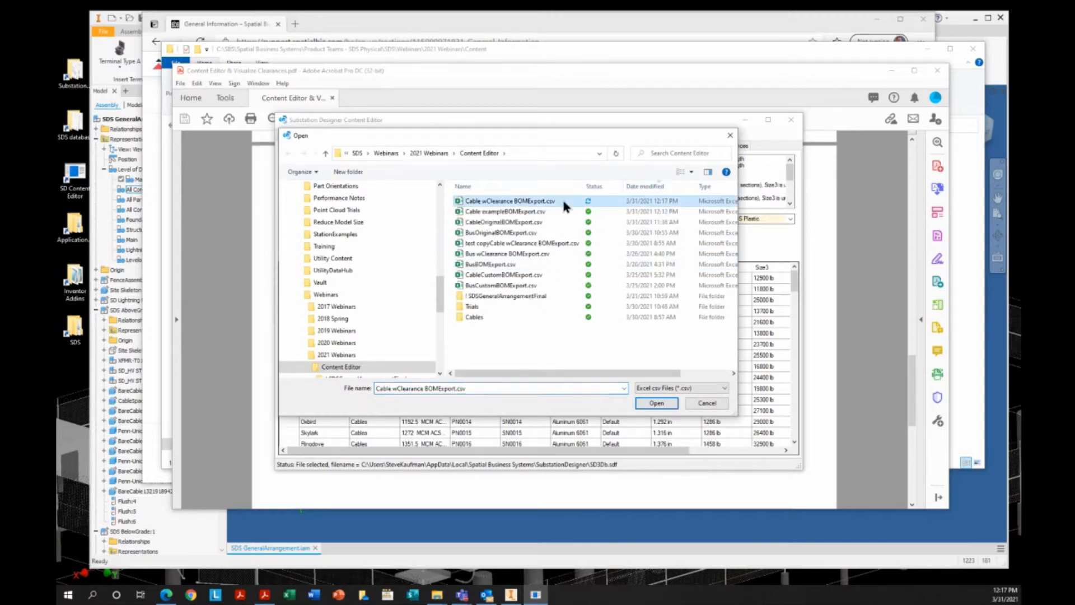
left_click(651, 402)
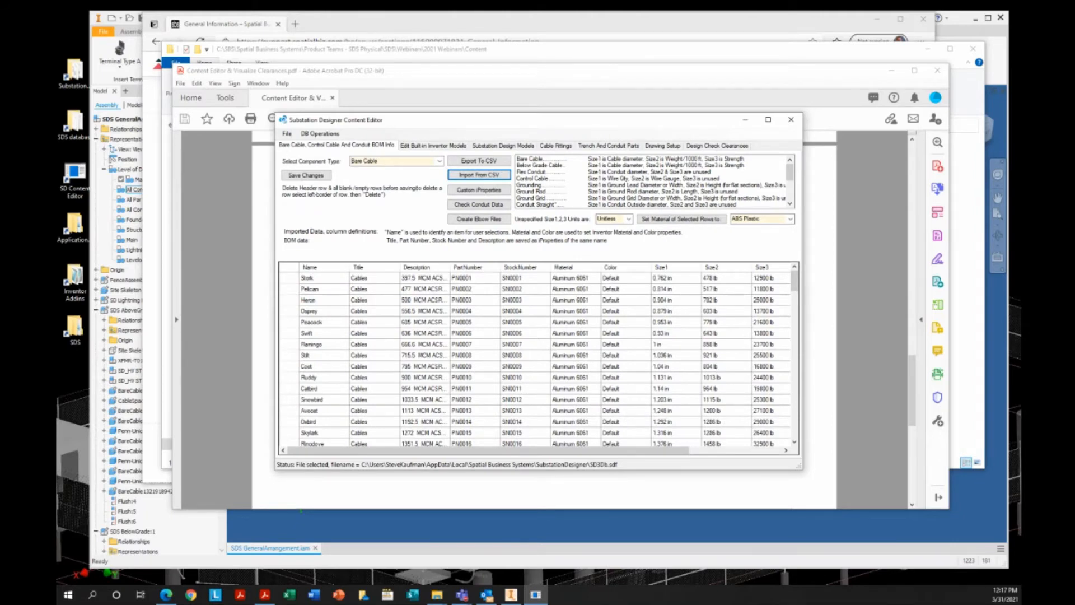
Step: Widen the Content Editor window to examine the imported Custom-A and Custom-B columns
left_click_drag(801, 291, 934, 290)
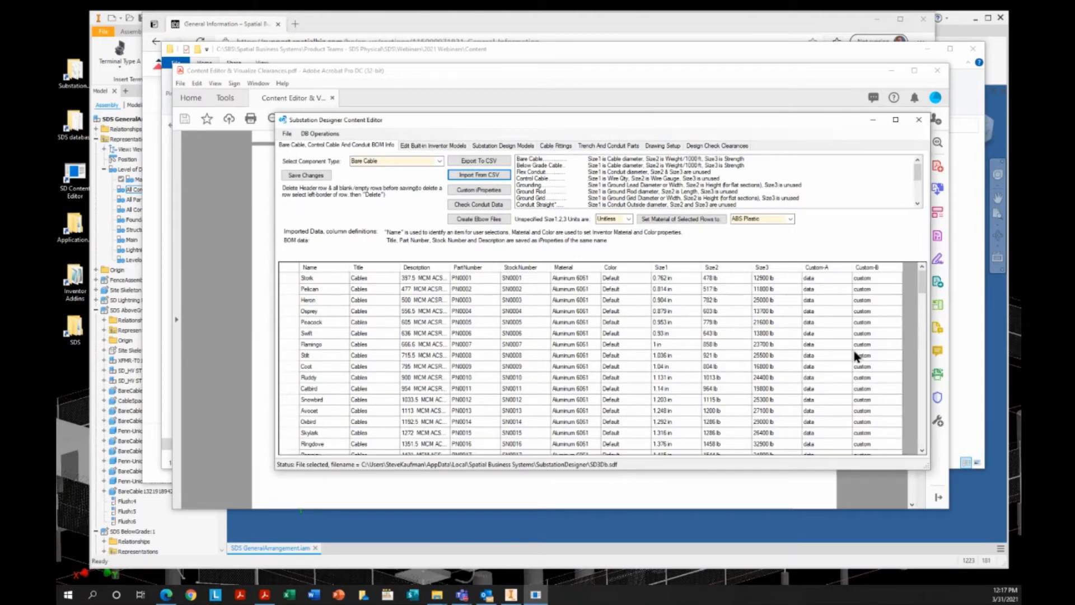
scroll(850, 363, "down", 5)
scroll(850, 367, "up", 5)
Step: Load the Round Bus component type and import Bus wClearance BOMExport.csv into it
left_click(439, 161)
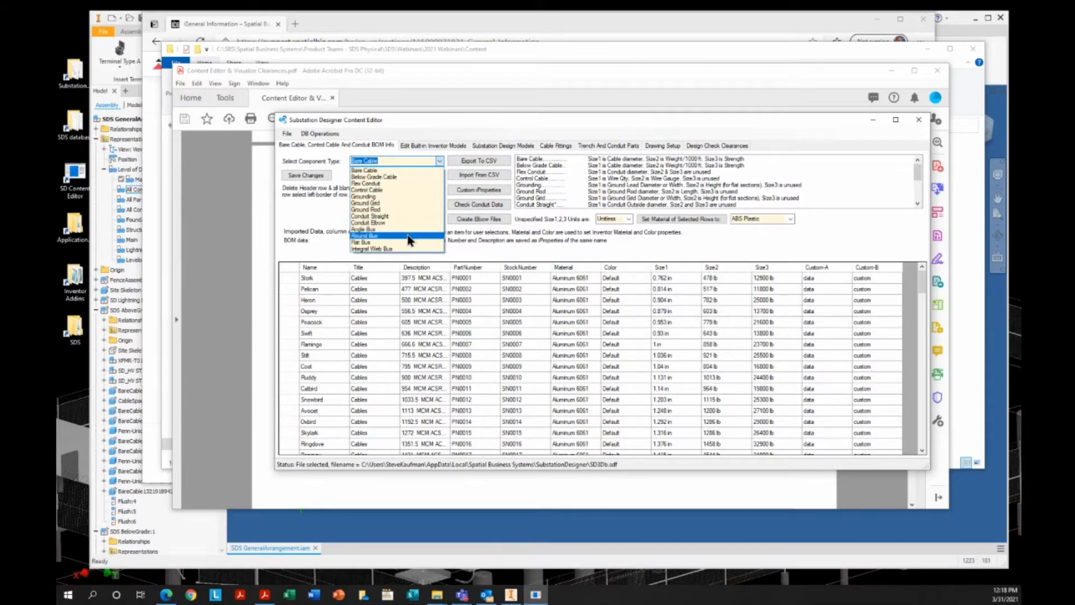
left_click(409, 236)
left_click(486, 177)
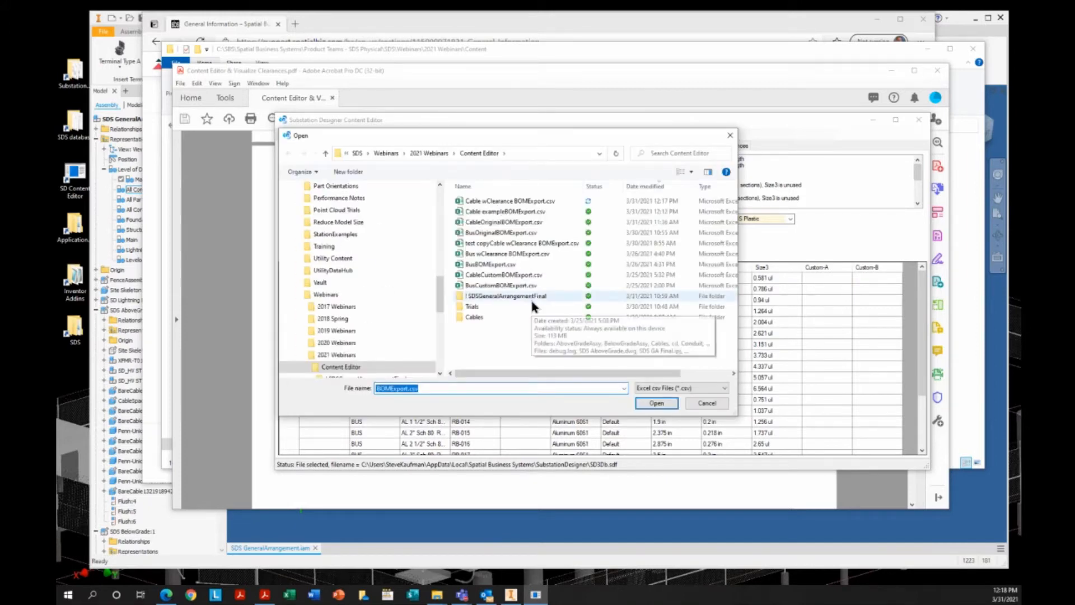
left_click(515, 254)
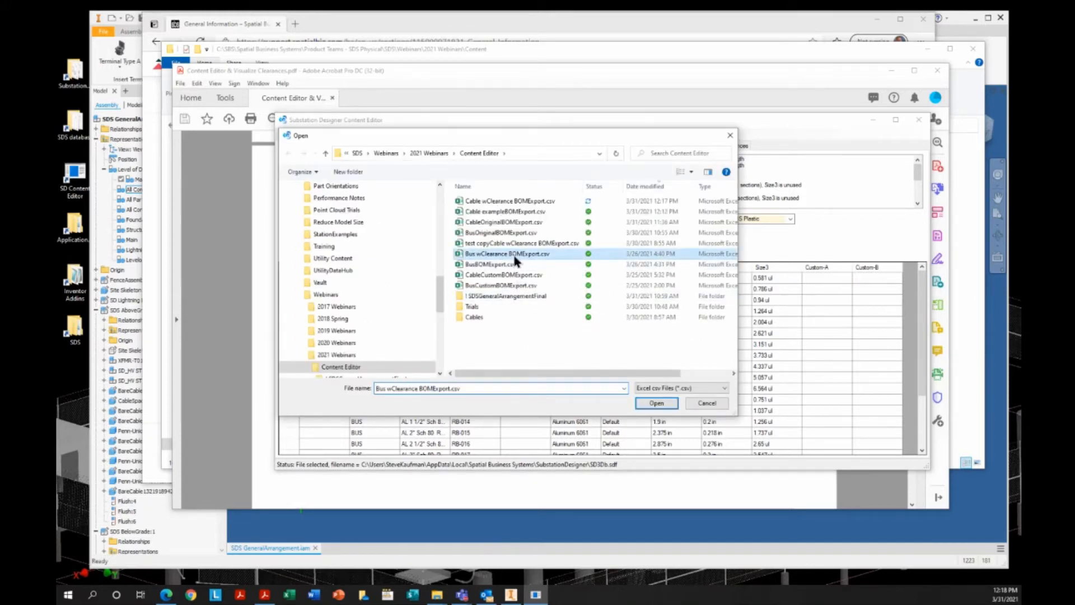
left_click(640, 399)
Step: Examine the Clearance rows at the end of the imported bus data, and reopen and cancel the CSV import
scroll(644, 364, "down", 4)
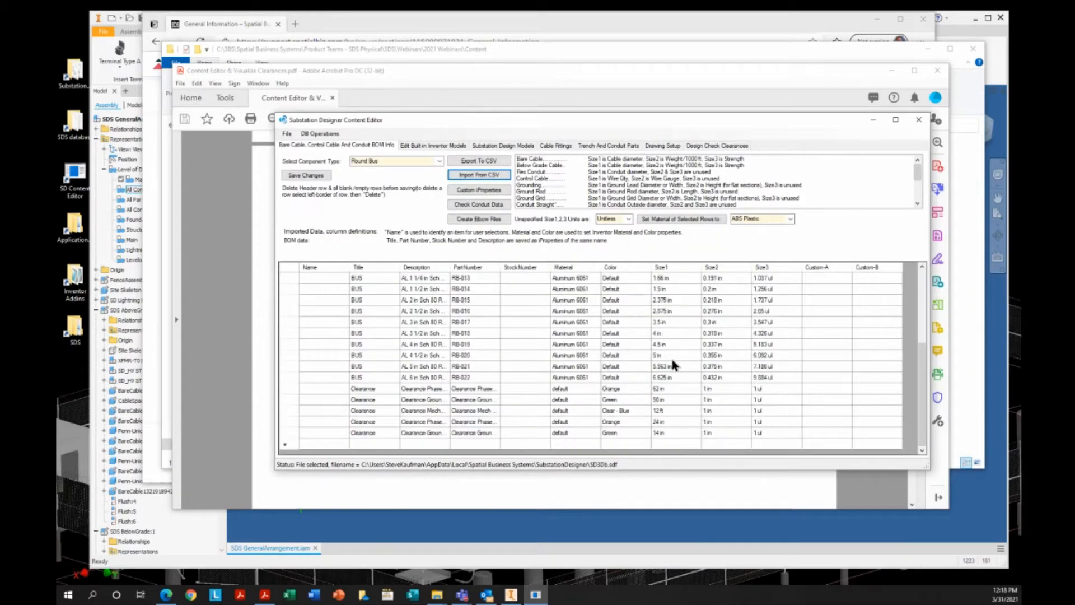
left_click(456, 390)
left_click(463, 412)
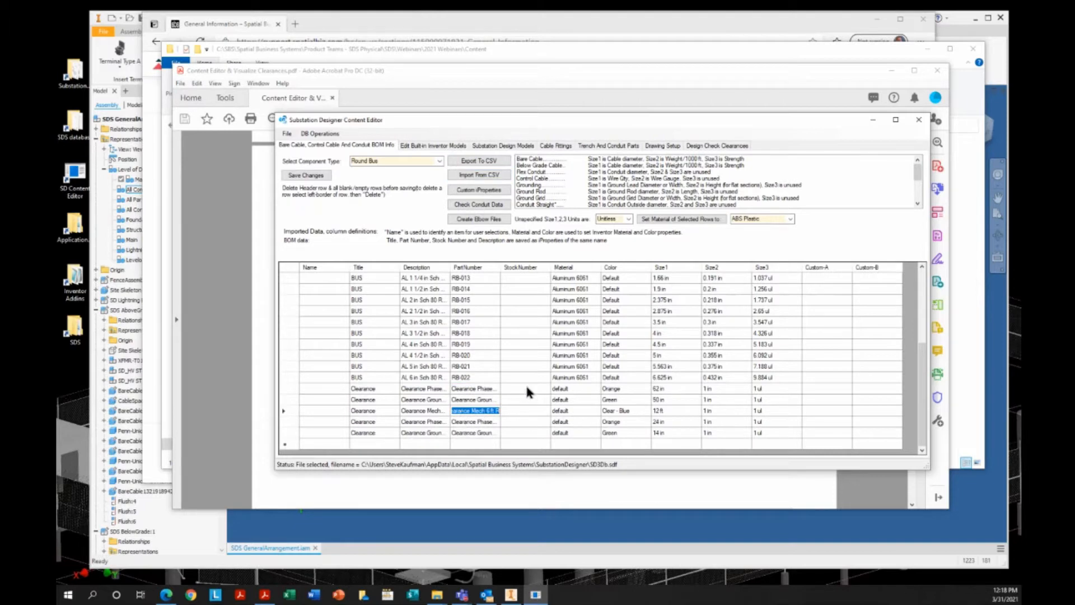
scroll(525, 383, "up", 4)
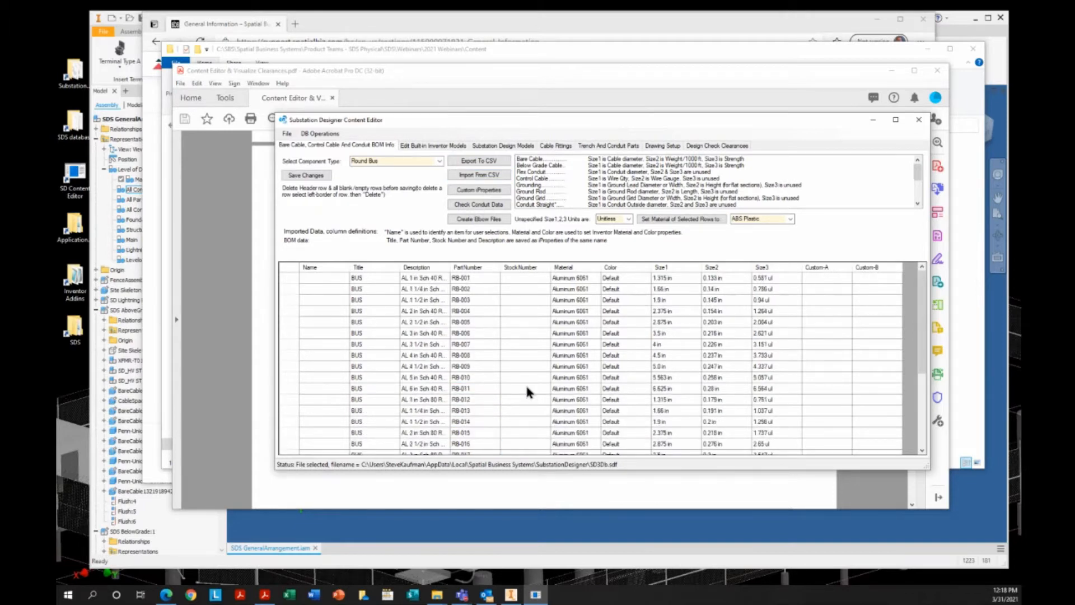
left_click(470, 177)
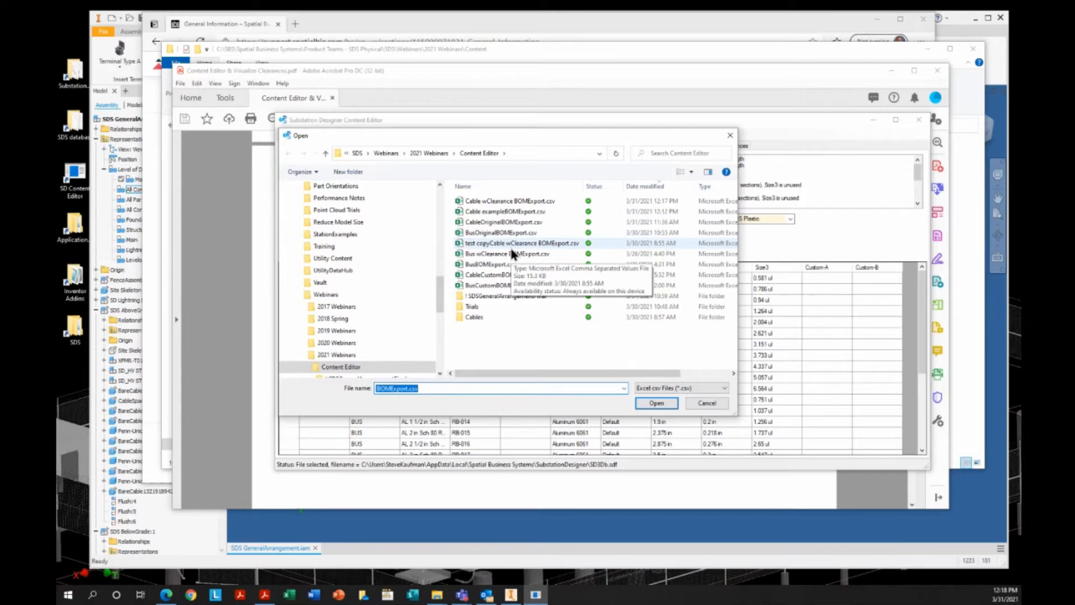
left_click(707, 404)
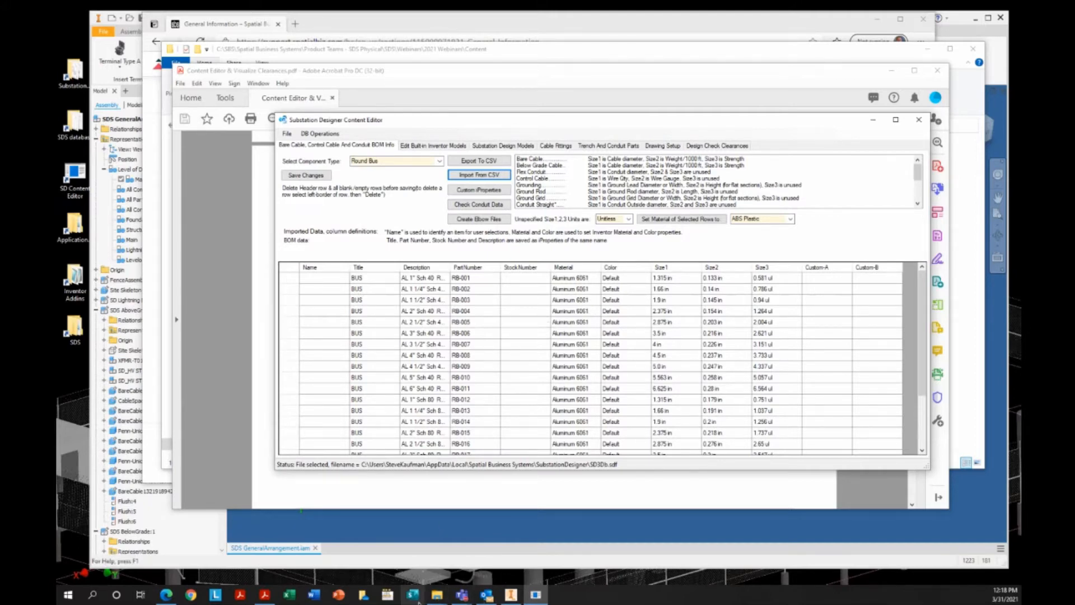
Step: Open Cable wClearance BOMExport.csv in Excel and look at the Clearance rows at the end of the sheet
right_click(289, 594)
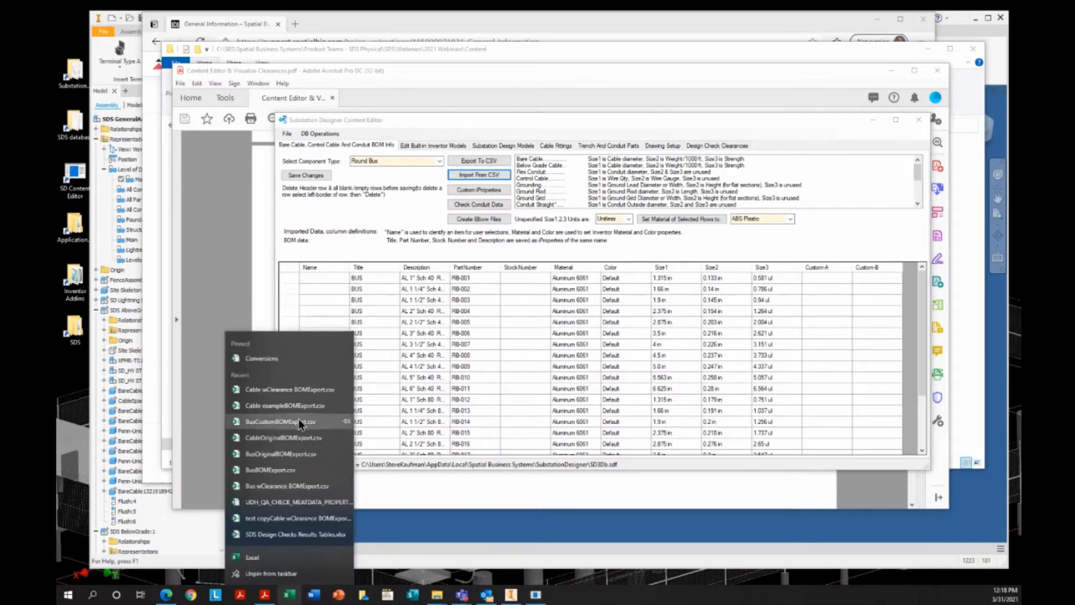
left_click(301, 388)
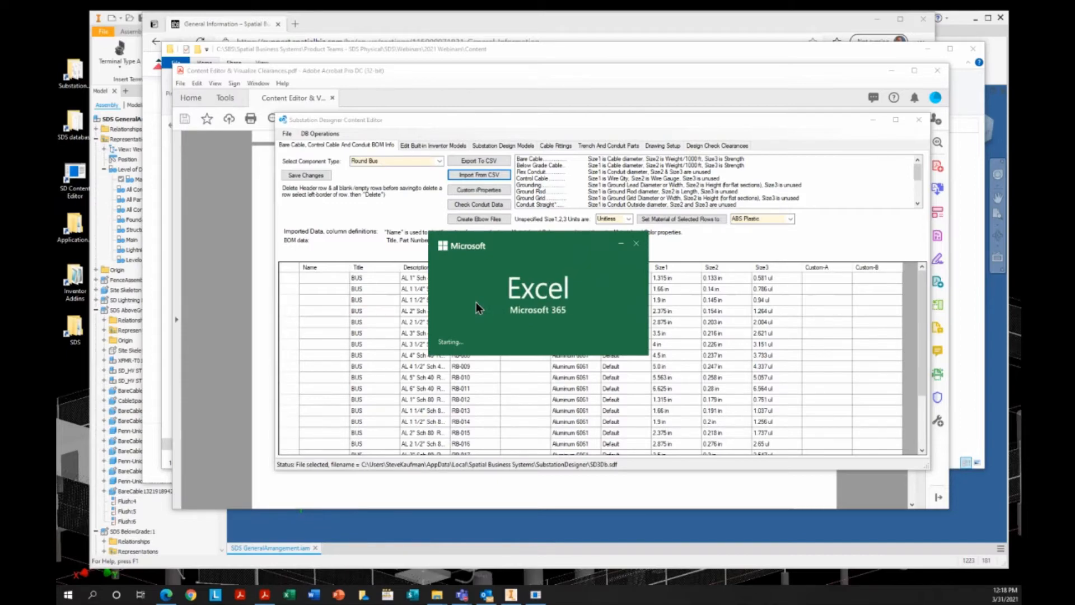
scroll(492, 302, "down", 17)
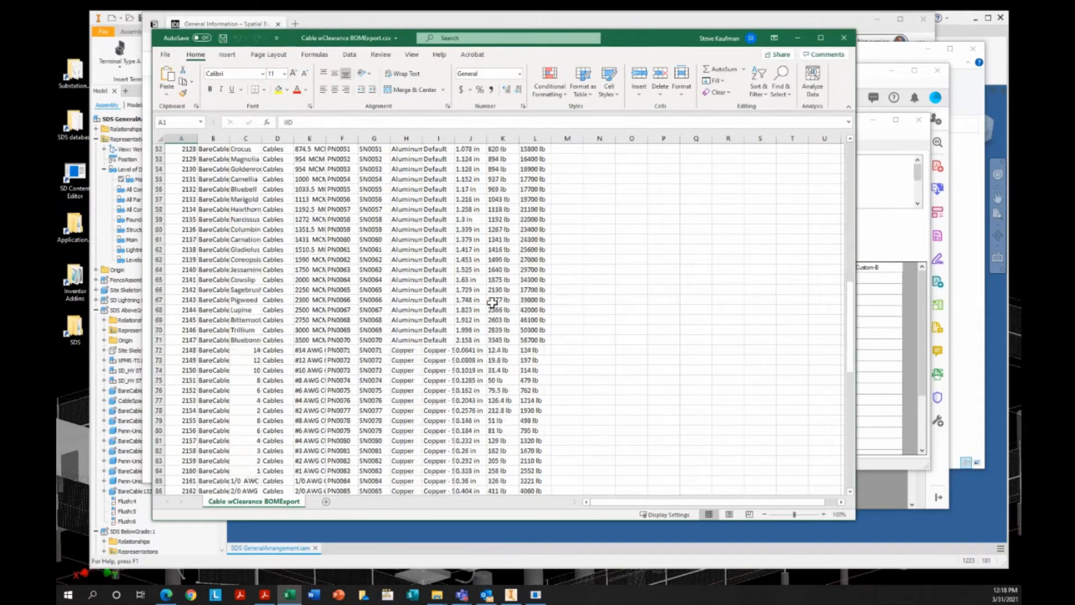
scroll(491, 302, "down", 20)
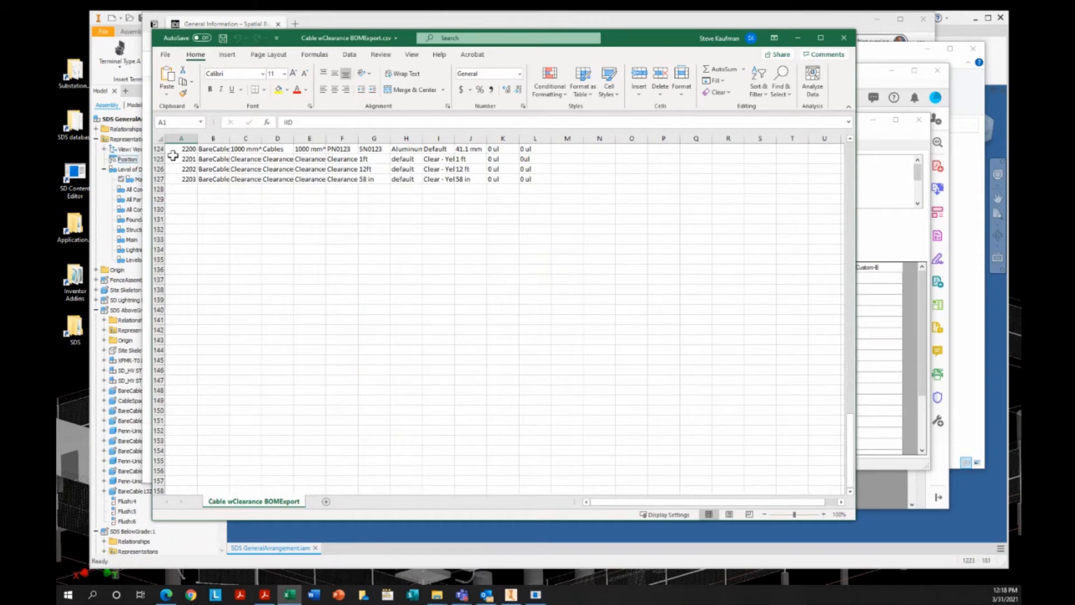
Step: Extend the ID number series in column A down to 2218 in row 142, and clear the added IDs again
left_click_drag(177, 169, 221, 331)
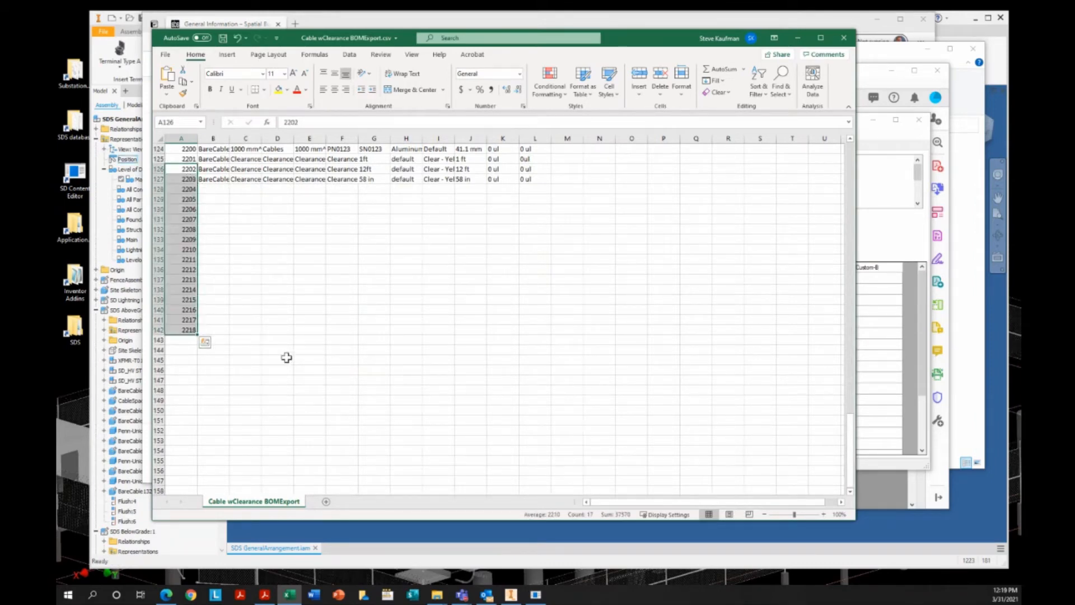
left_click(286, 357)
left_click_drag(189, 190, 181, 331)
key("Delete")
left_click(323, 330)
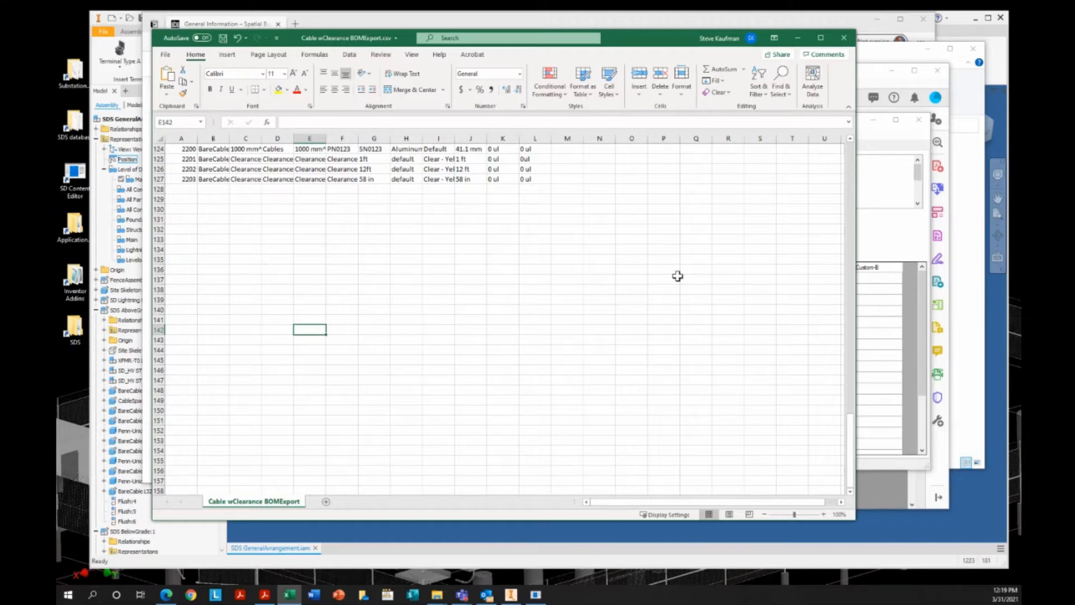
Step: Switch to Inventor, open the Above Ground Settings, and view the choices for the default new cable size
left_click(875, 258)
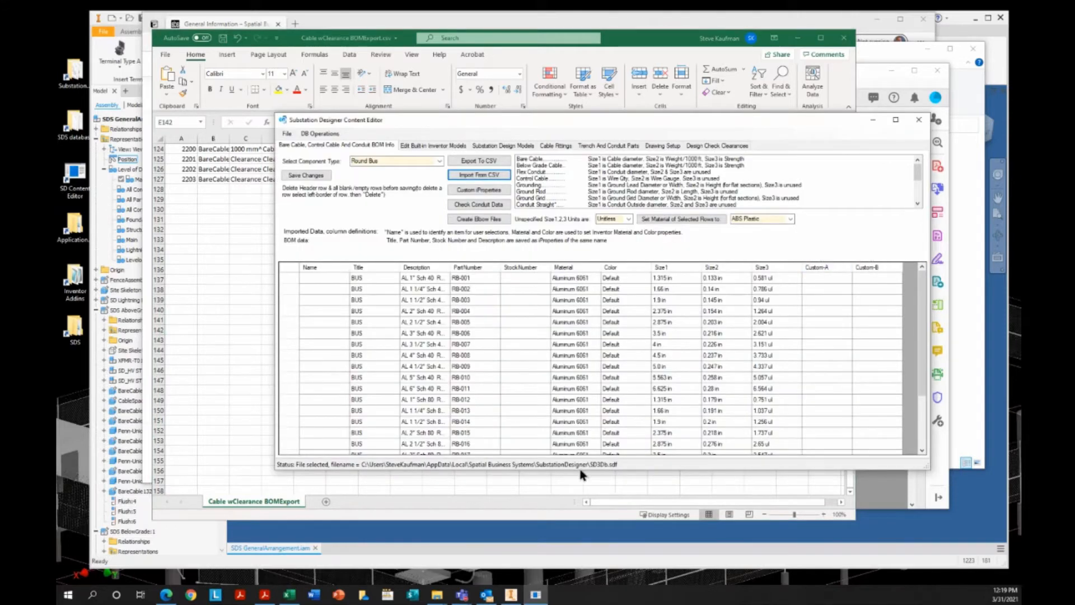
left_click(628, 561)
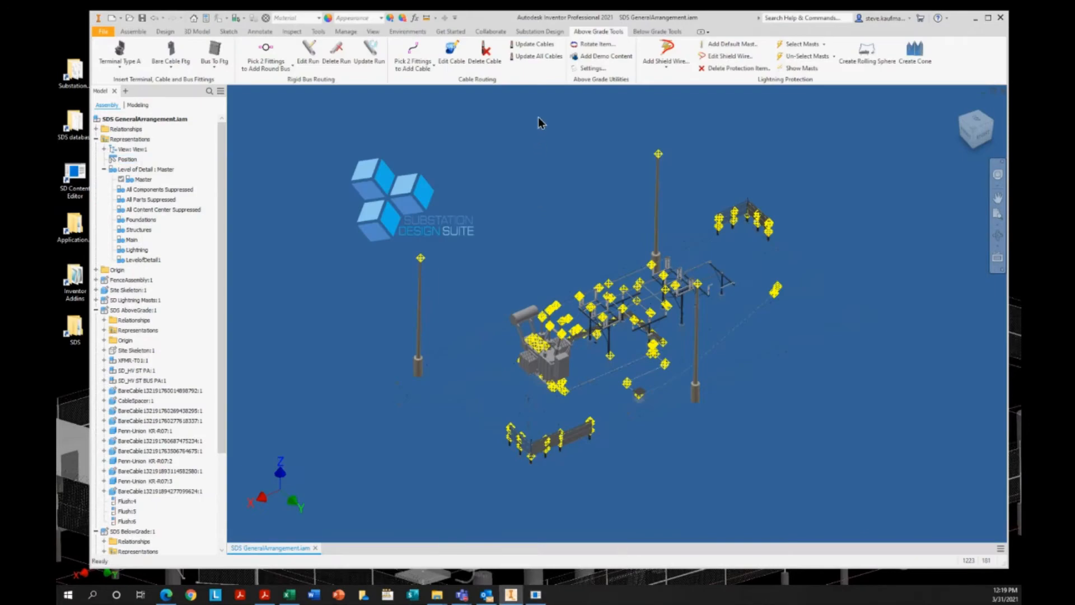
left_click(587, 69)
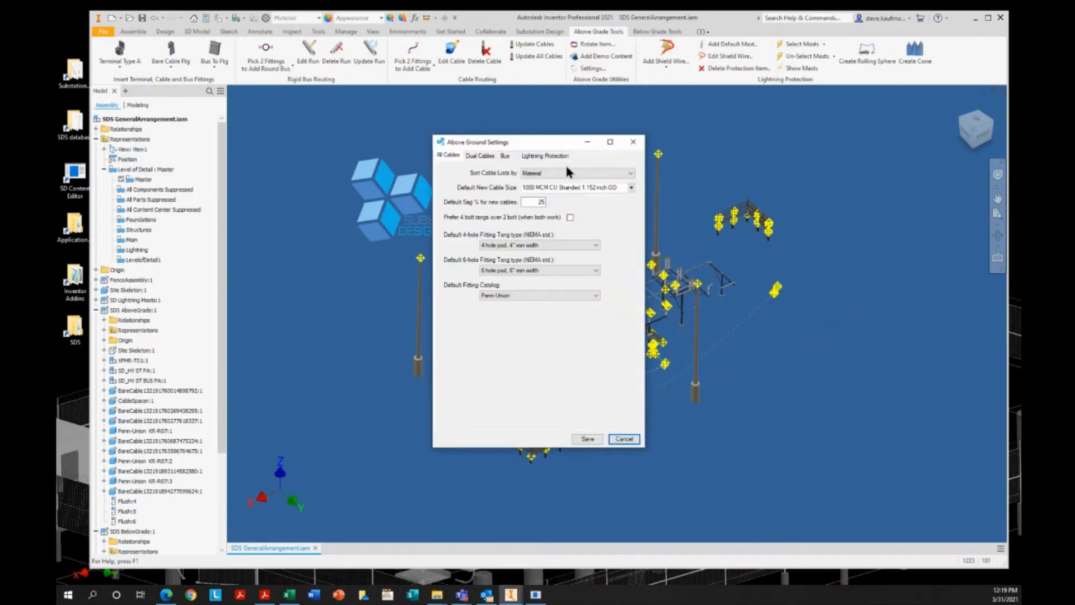
left_click(631, 188)
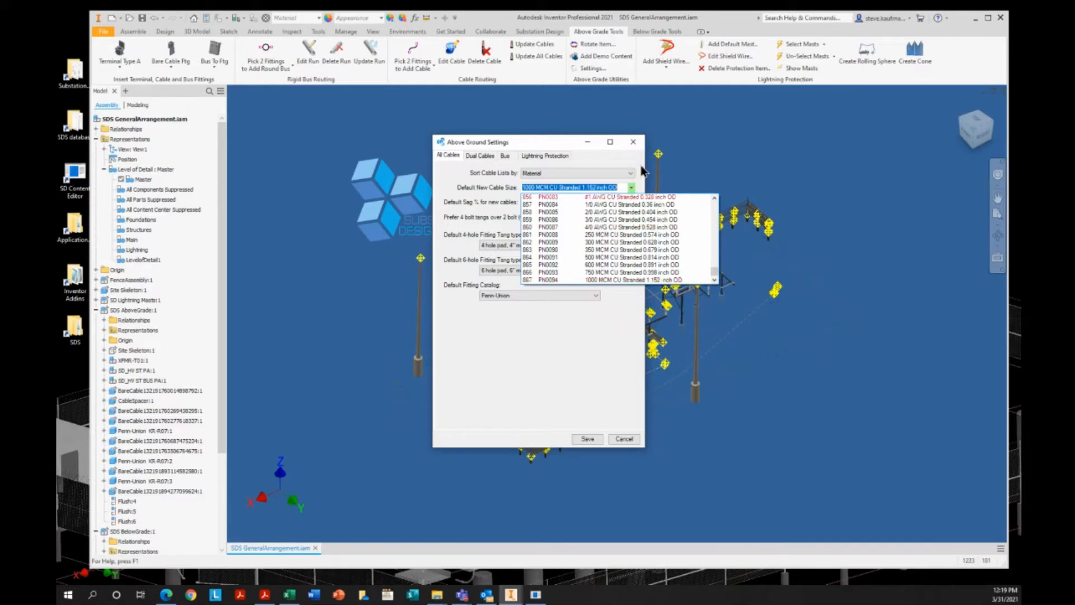
Step: Sort the cable lists by PartNumber and view the reordered choices for the default new cable size
left_click(631, 174)
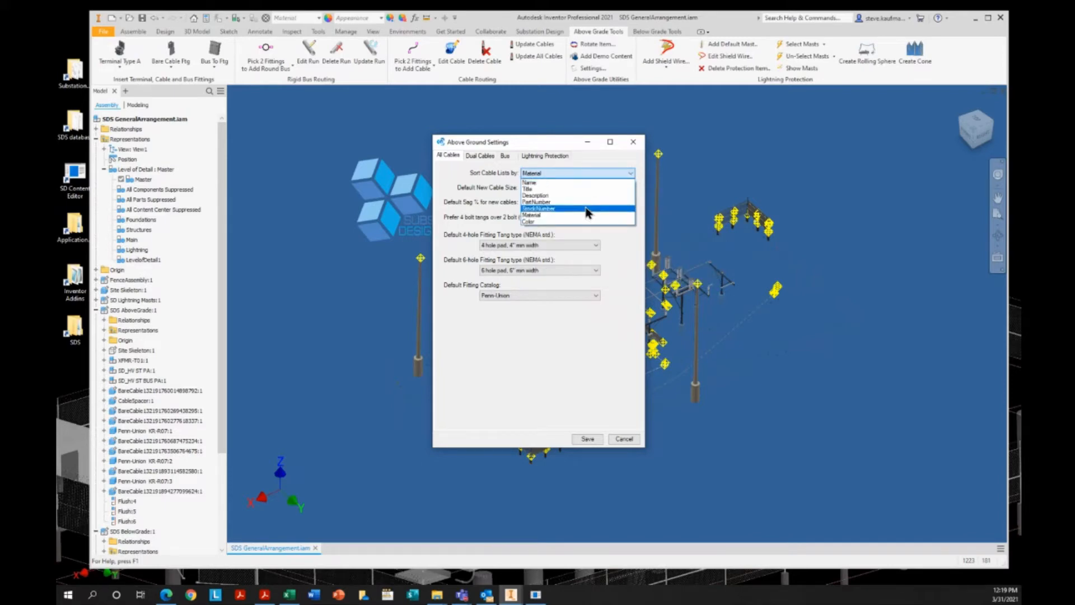
left_click(591, 202)
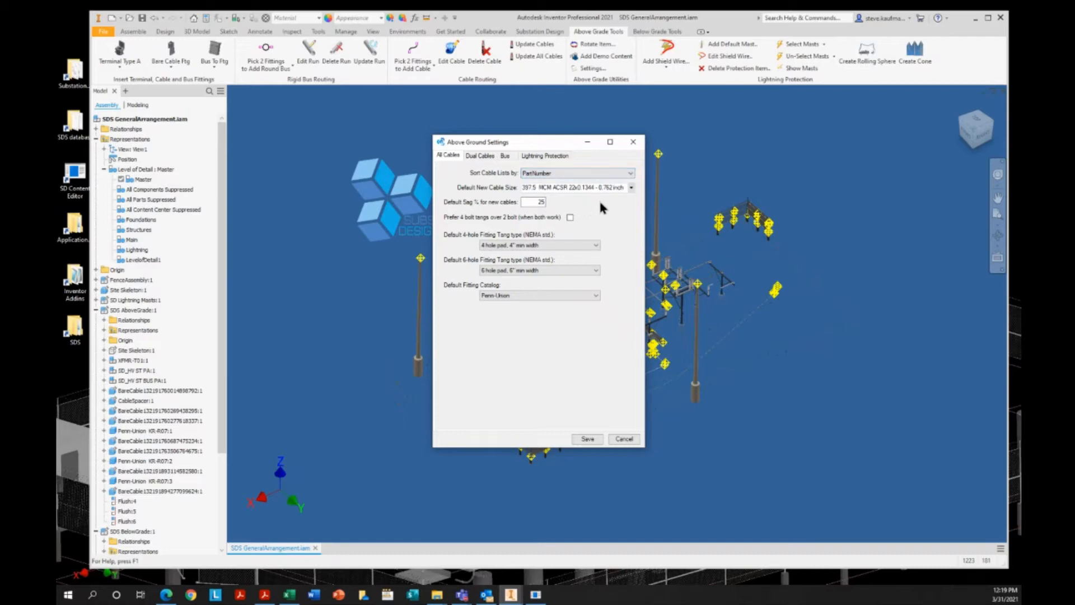
left_click(631, 187)
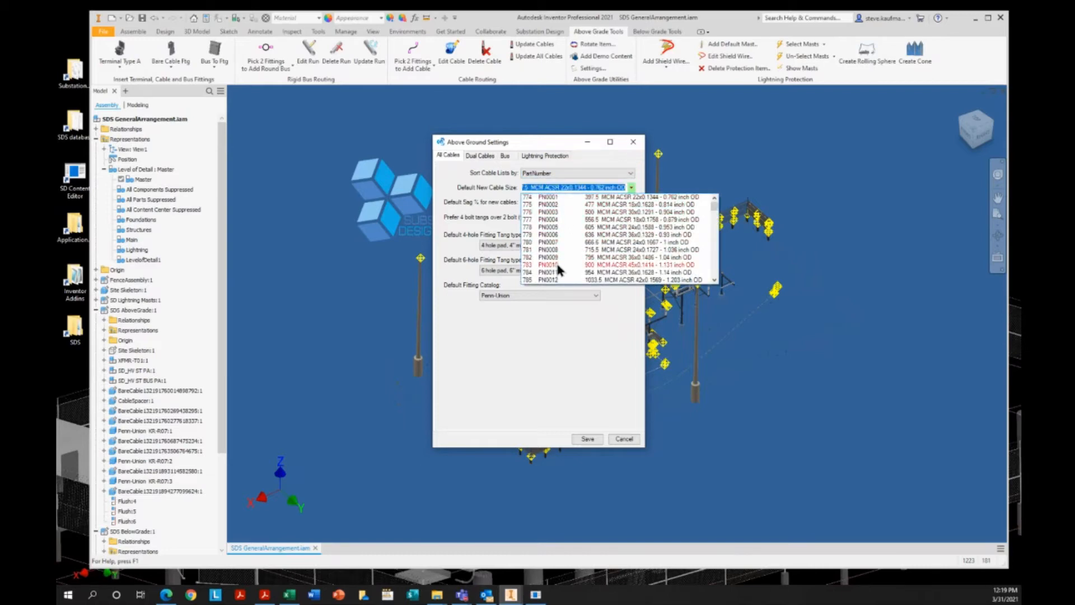
left_click(626, 186)
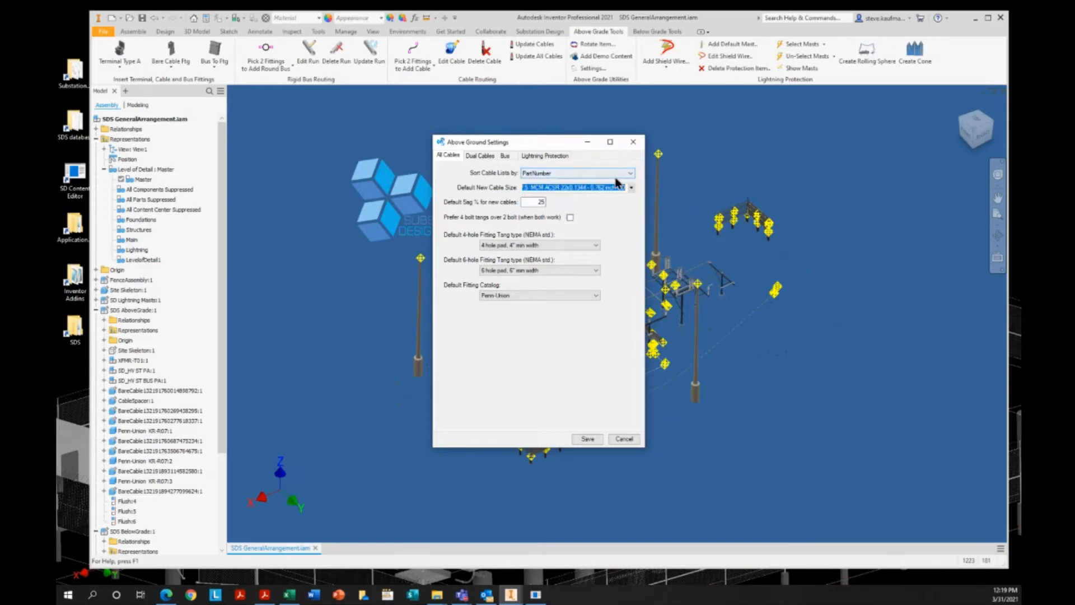
Step: Sort the cable lists by Description and choose #12 AWG CU Solid 0.0808 inch OD as the default new cable size
left_click(631, 173)
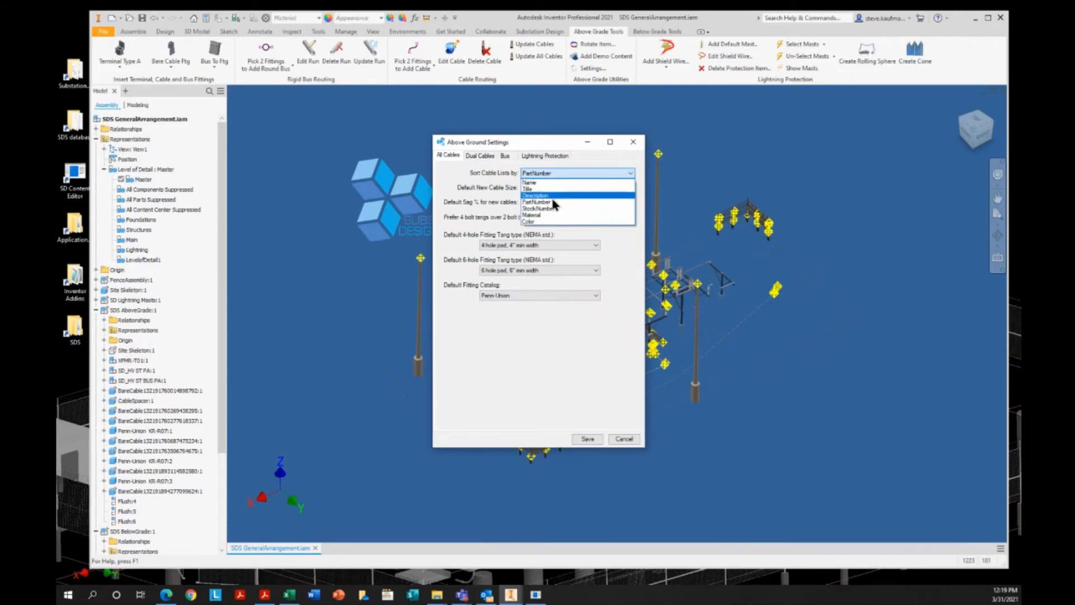
left_click(550, 196)
left_click(631, 188)
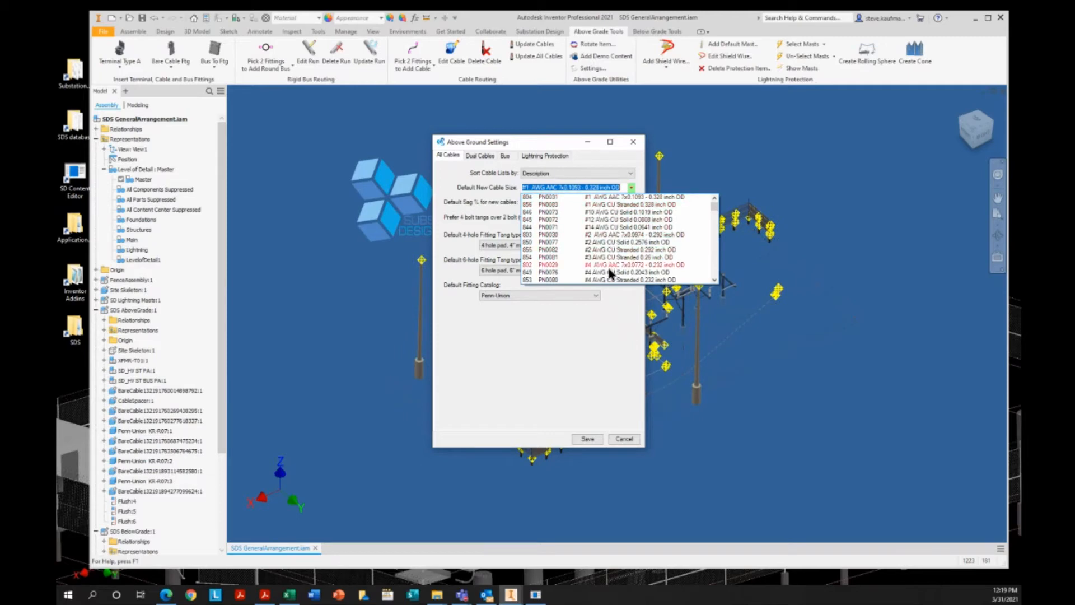
left_click(605, 220)
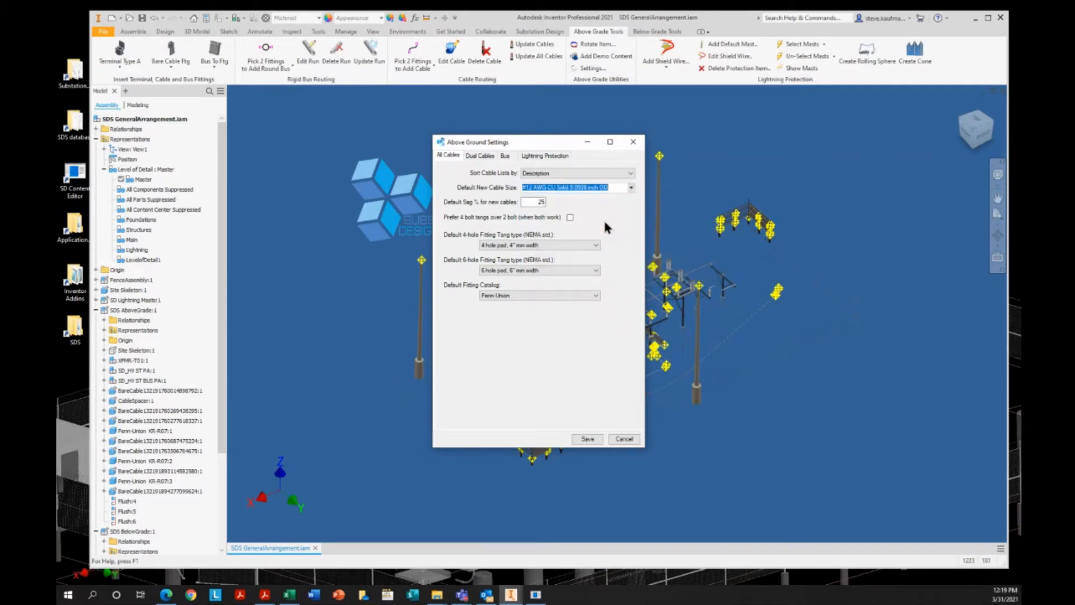
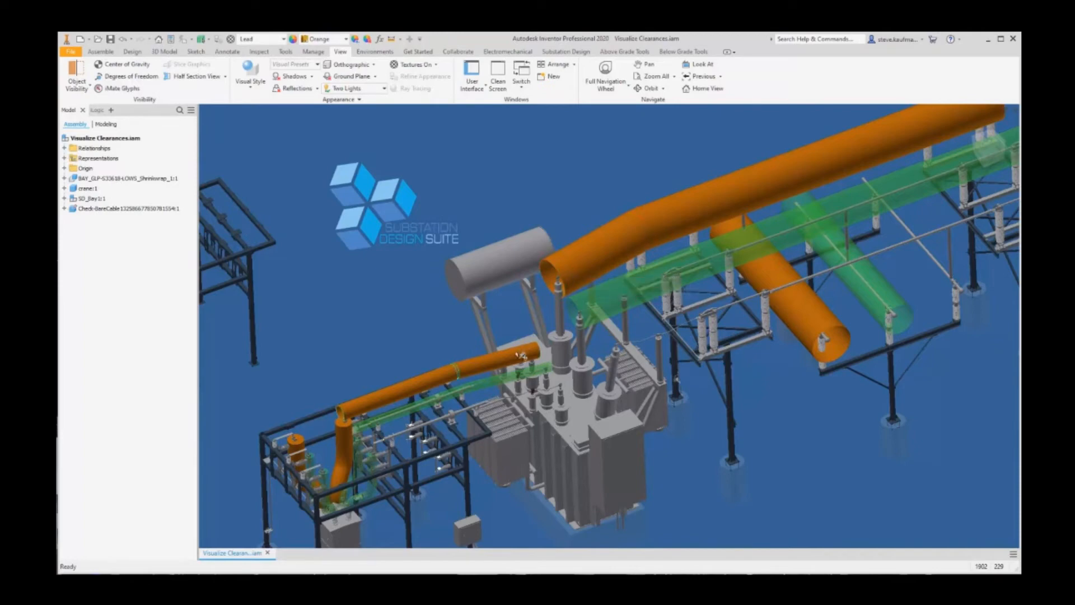
Step: Examine the orange and green clearance envelopes around the cables and bus runs in the Visualize Clearances assembly, near the bay structure and transformer
mouse_move(521, 355)
mouse_move(593, 301)
scroll(529, 379, "up", 10)
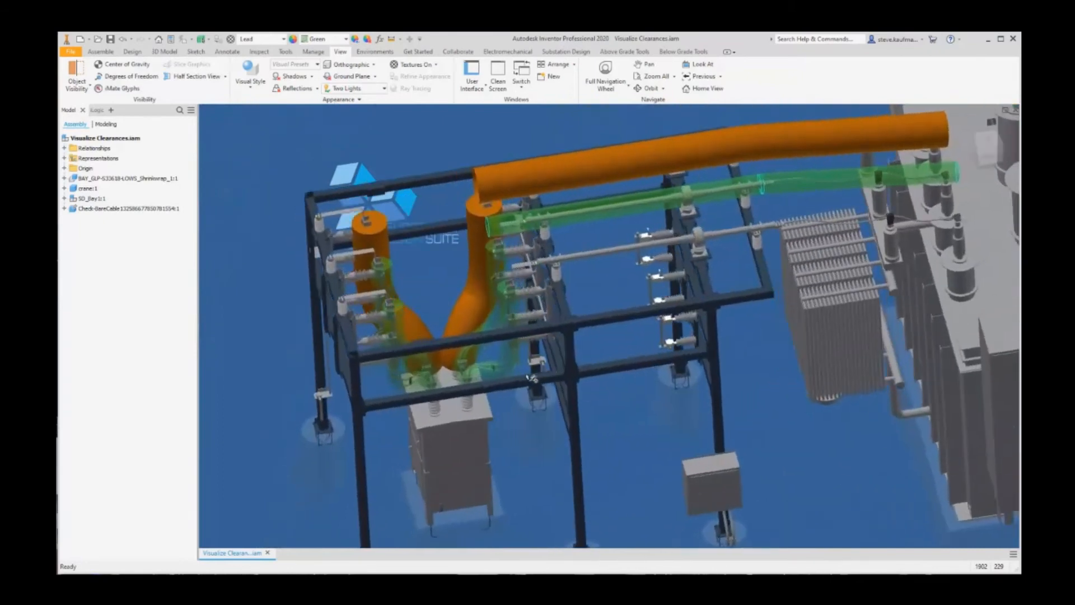
scroll(531, 378, "up", 10)
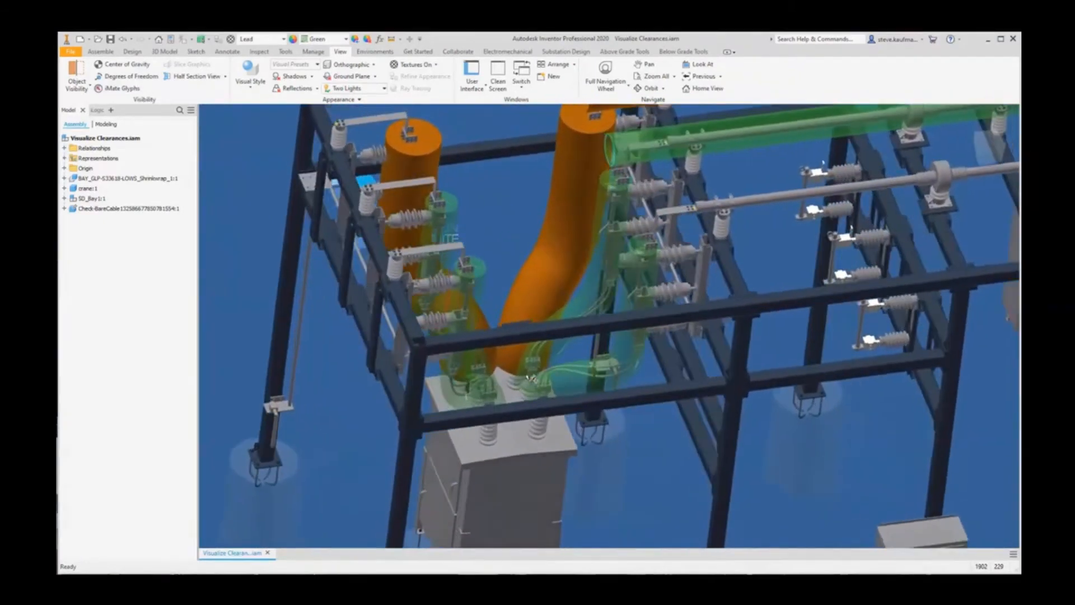
scroll(531, 379, "up", 2)
scroll(643, 469, "down", 1)
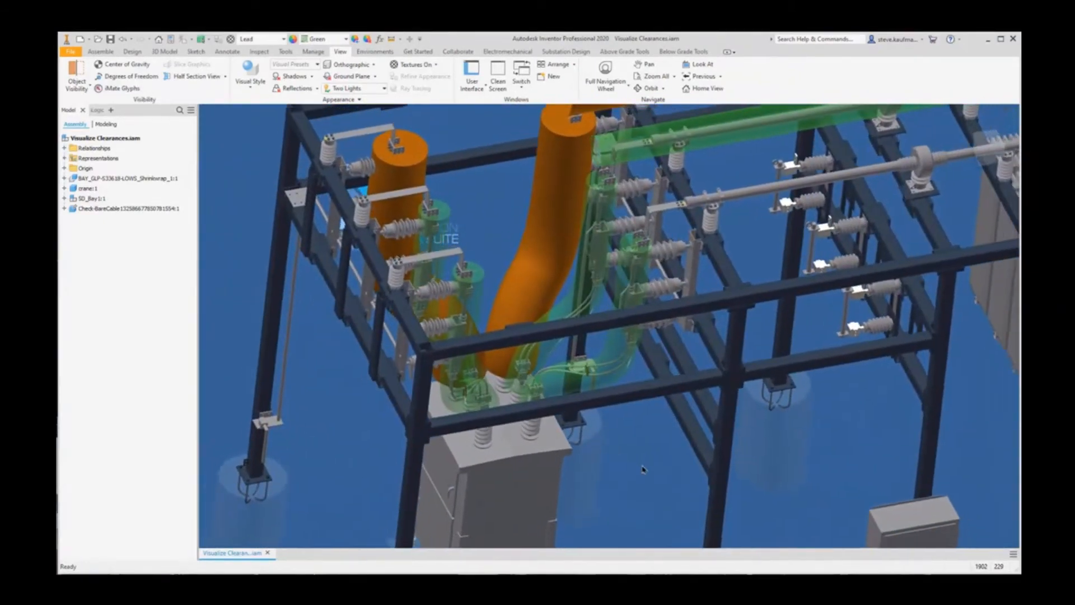
scroll(643, 469, "down", 8)
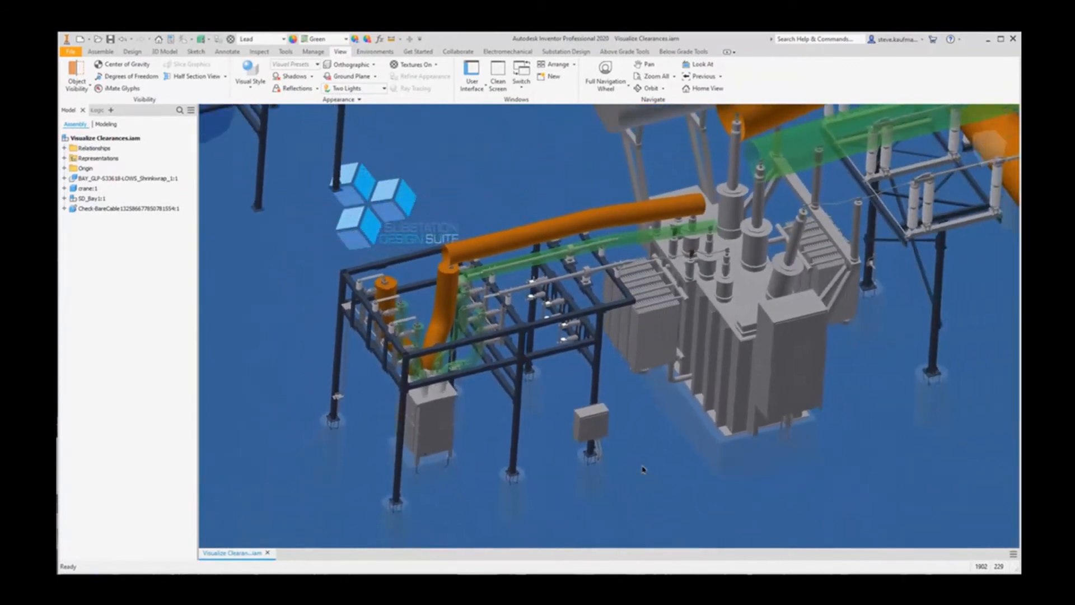
scroll(642, 469, "down", 8)
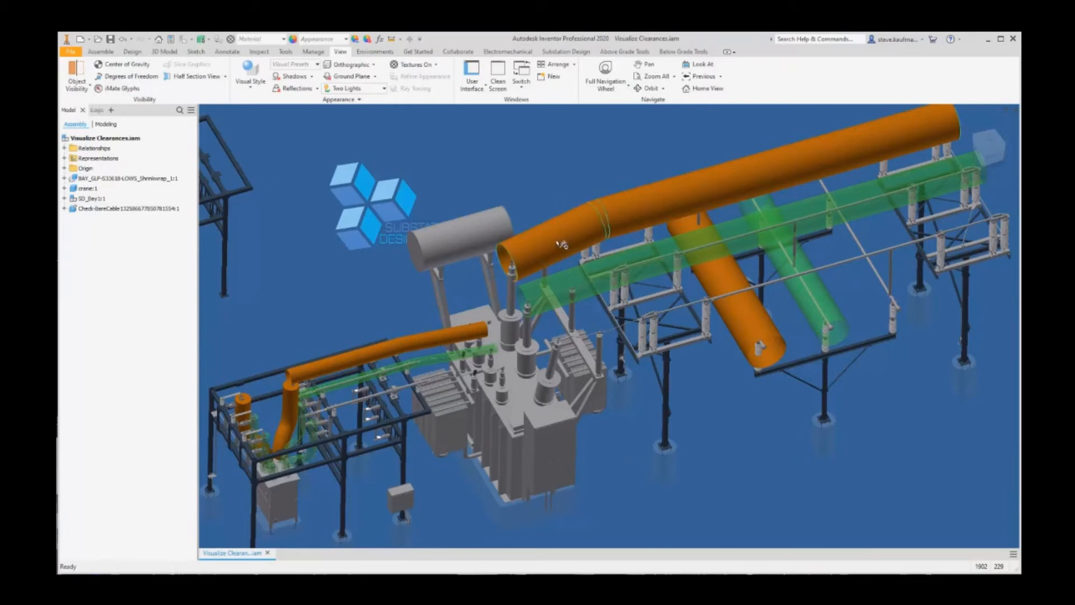
Step: Open the Above Ground Settings, look through the default new cable size choices down to the clearance entries, and cancel the dialog
left_click(559, 242)
left_click(625, 52)
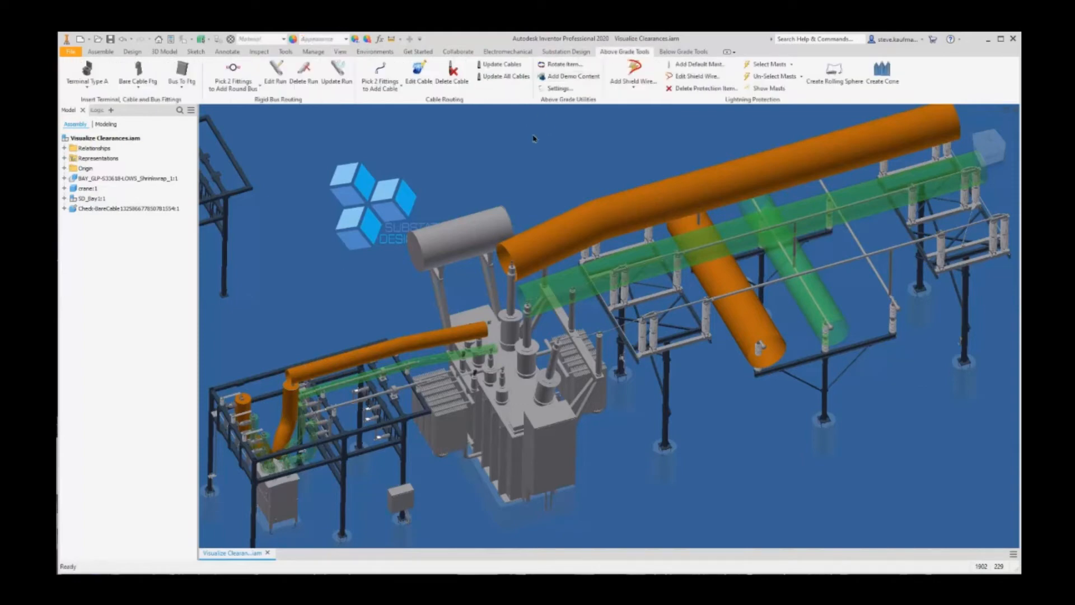
left_click(560, 89)
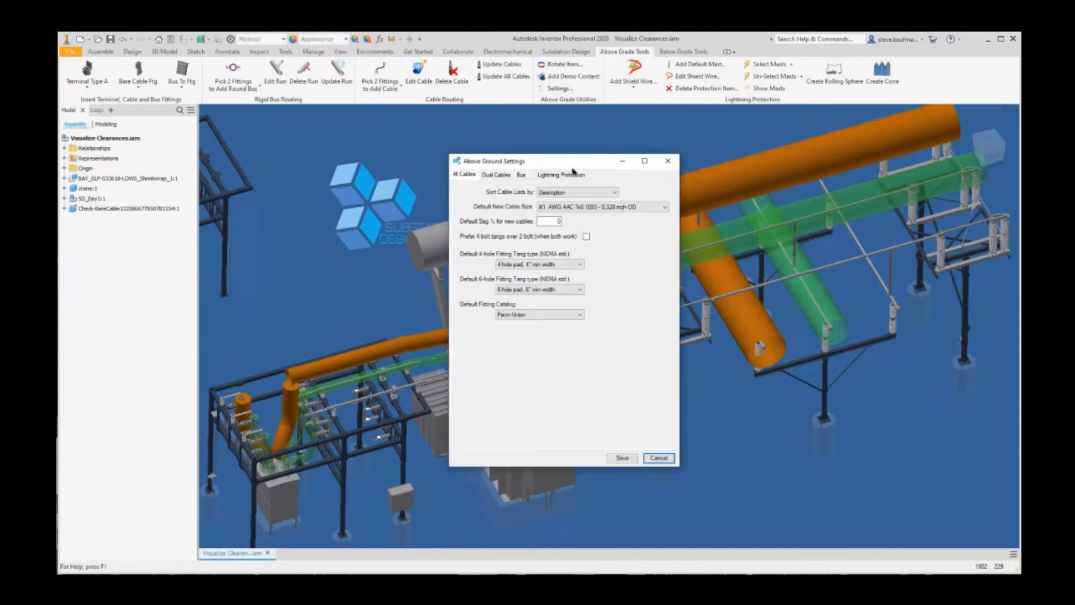
left_click(663, 206)
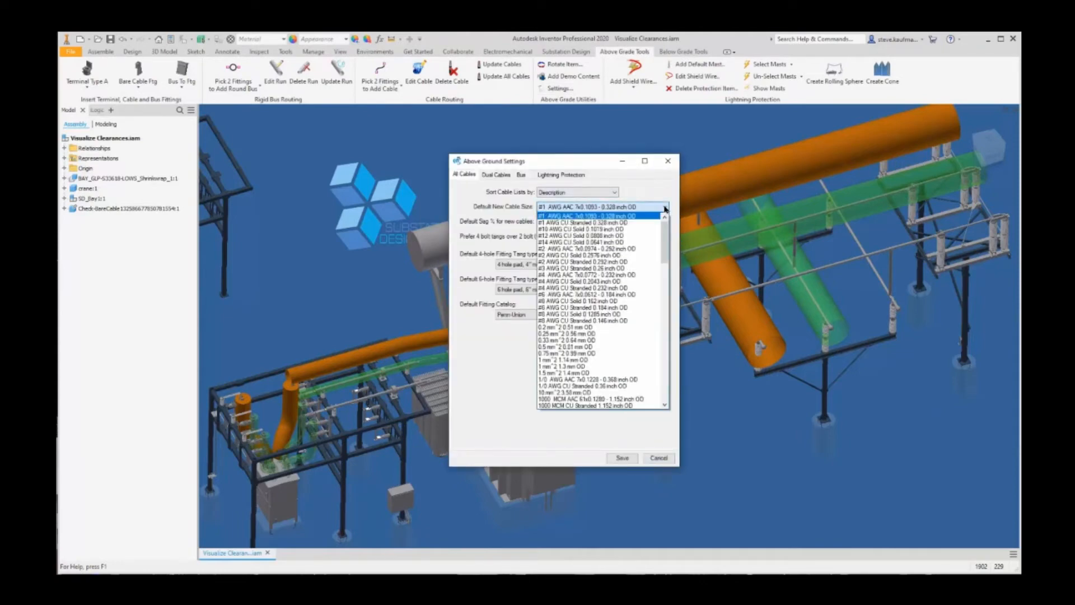
left_click_drag(665, 229, 673, 379)
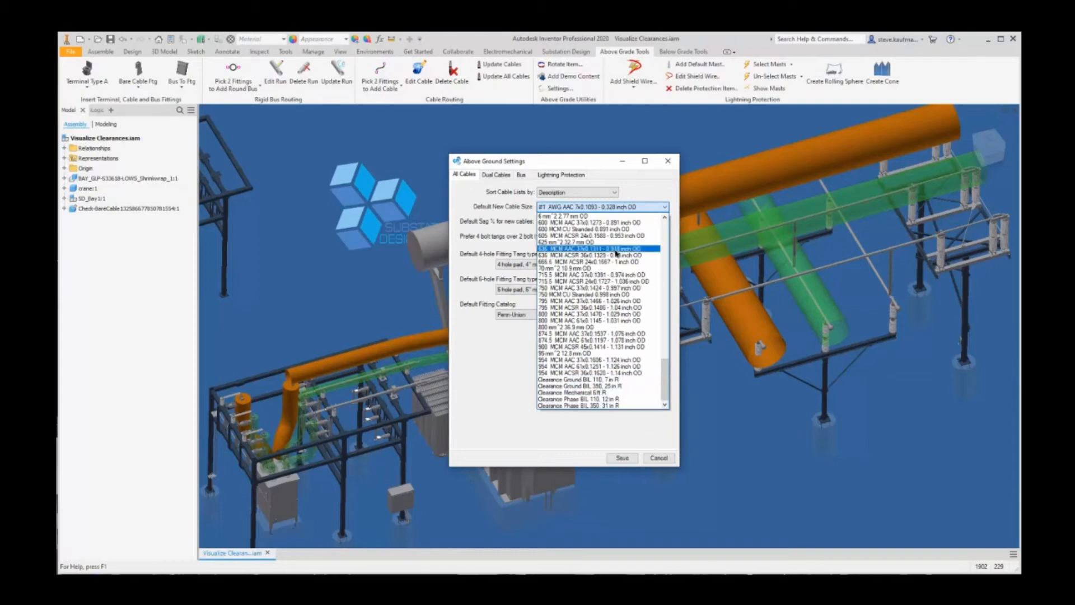
left_click(526, 177)
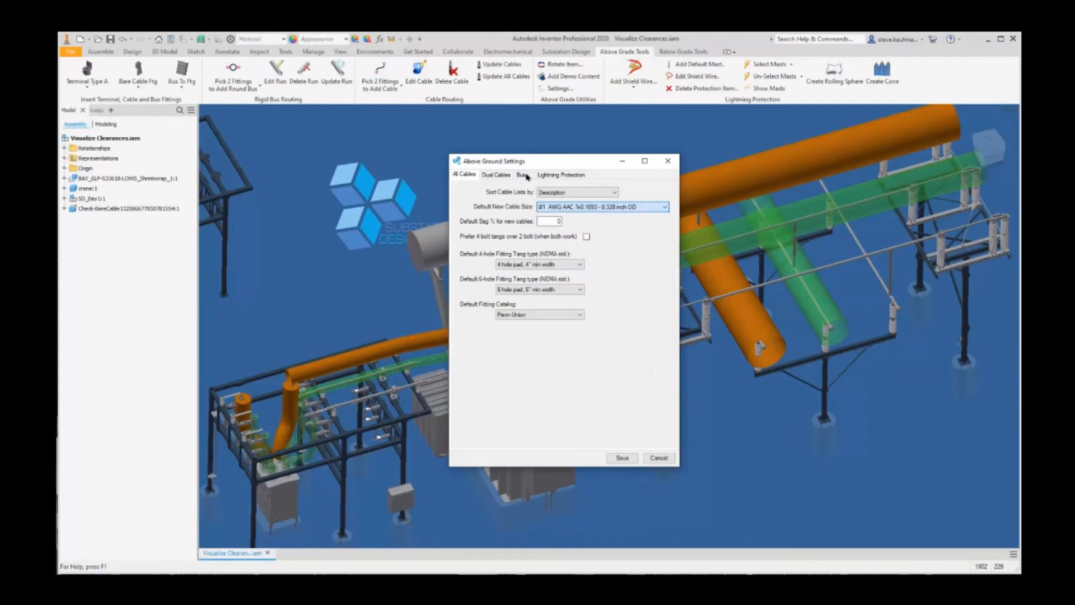
left_click(654, 207)
scroll(661, 263, "up", 3)
left_click_drag(661, 263, 656, 397)
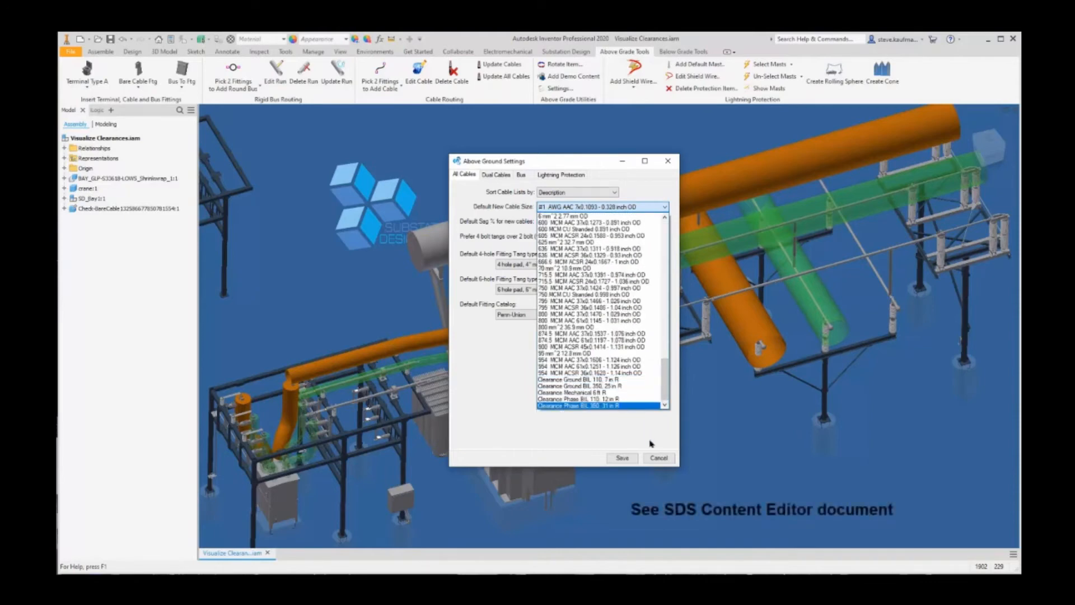
left_click(657, 457)
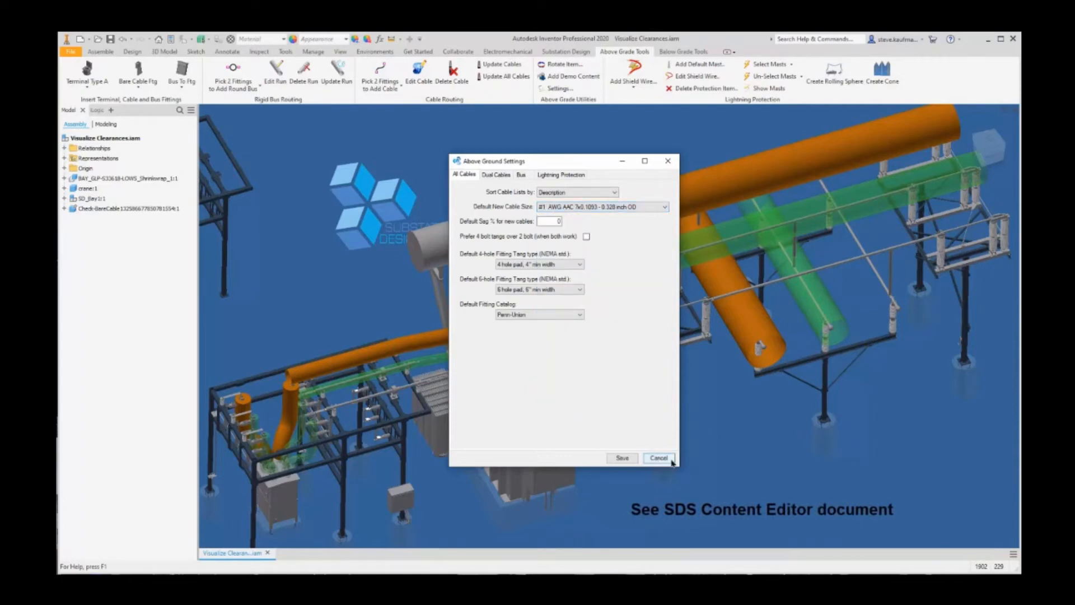
left_click(659, 458)
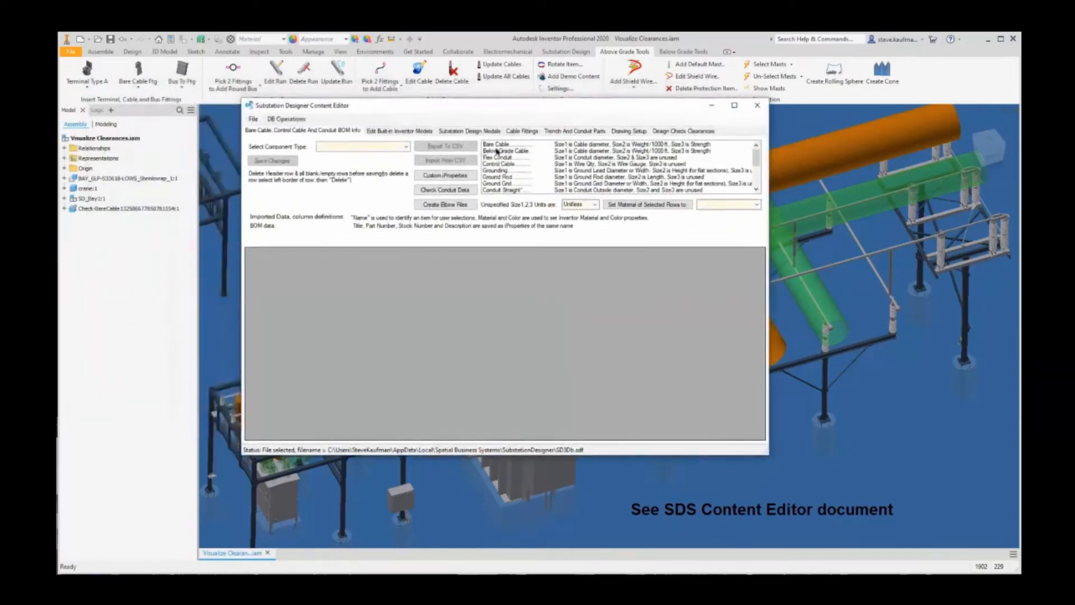
Step: Load the Bare Cable data in the Substation Designer Content Editor, enlarge the window, and view the clearance rows ending the table
left_click(407, 146)
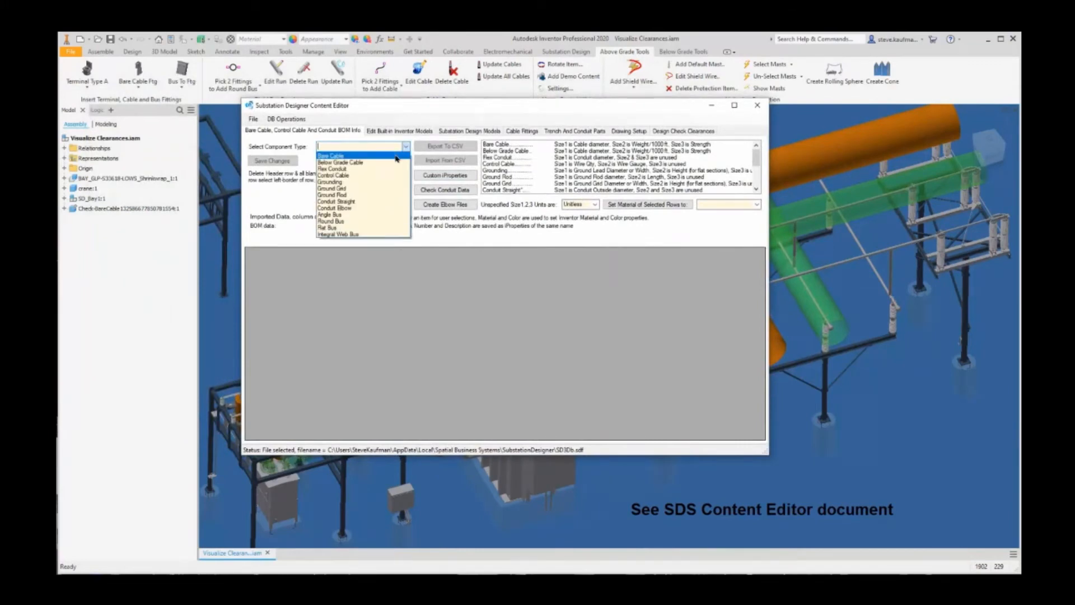
left_click(395, 156)
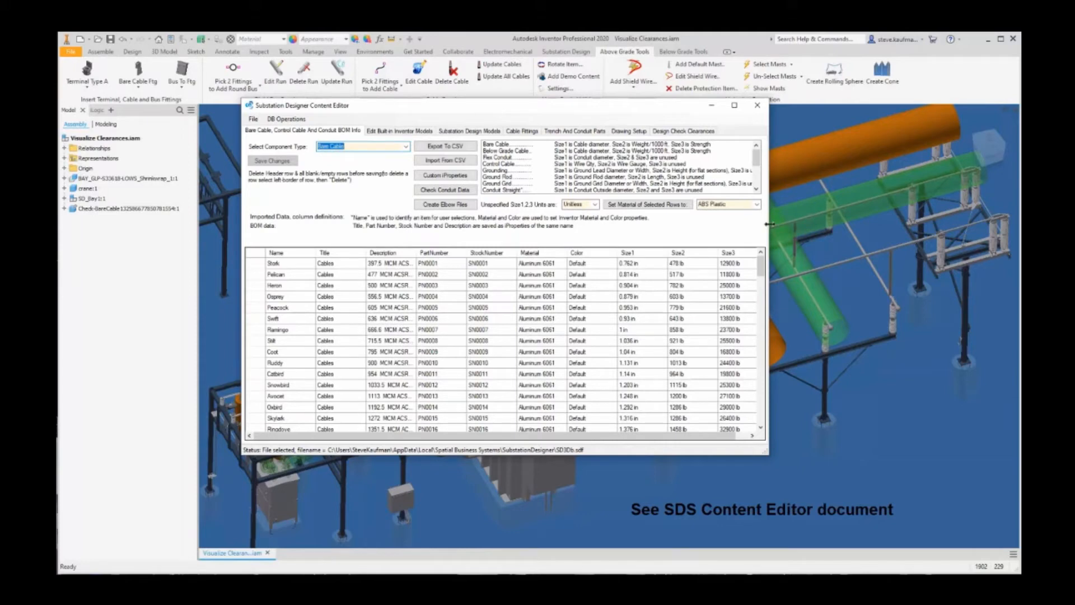
left_click_drag(769, 224, 860, 219)
left_click_drag(853, 275, 847, 435)
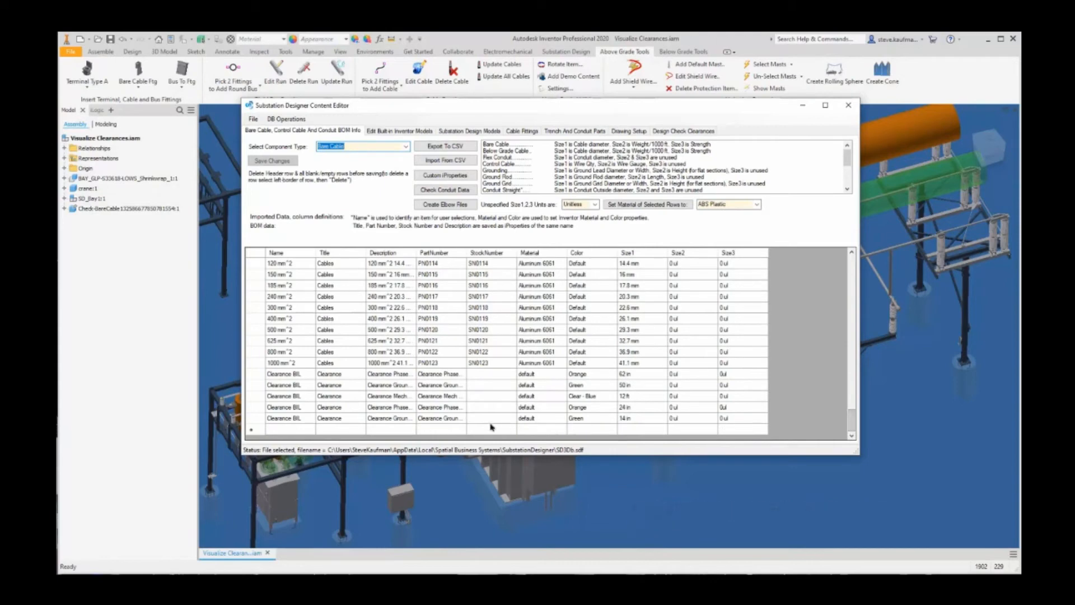
Step: Inspect the first clearance row's name, title, description and part number, widening the PartNumber and Description columns to read them in full
left_click(302, 375)
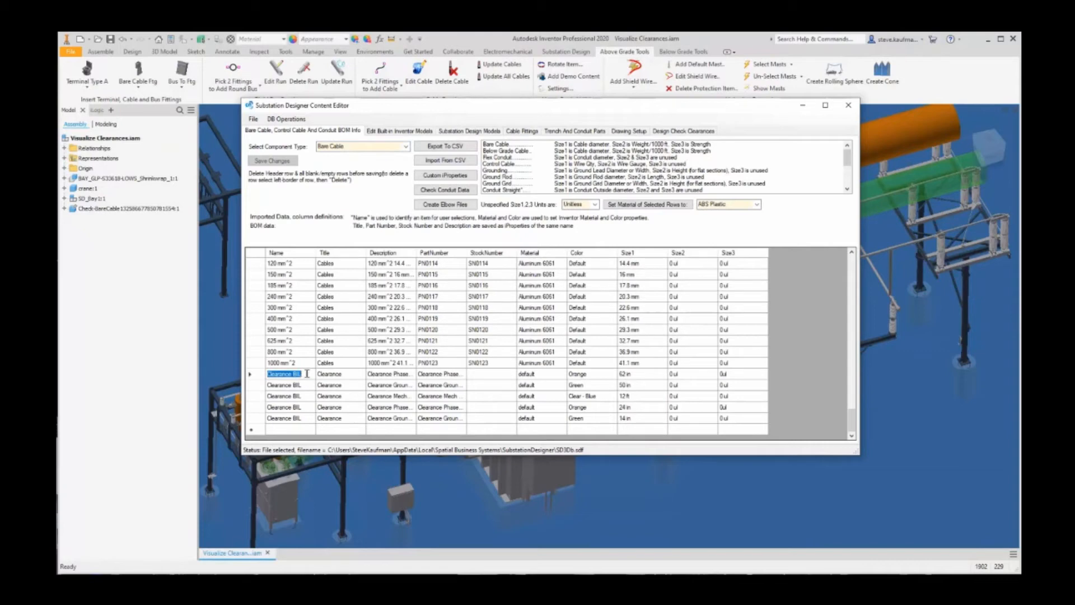
left_click(354, 379)
left_click(376, 377)
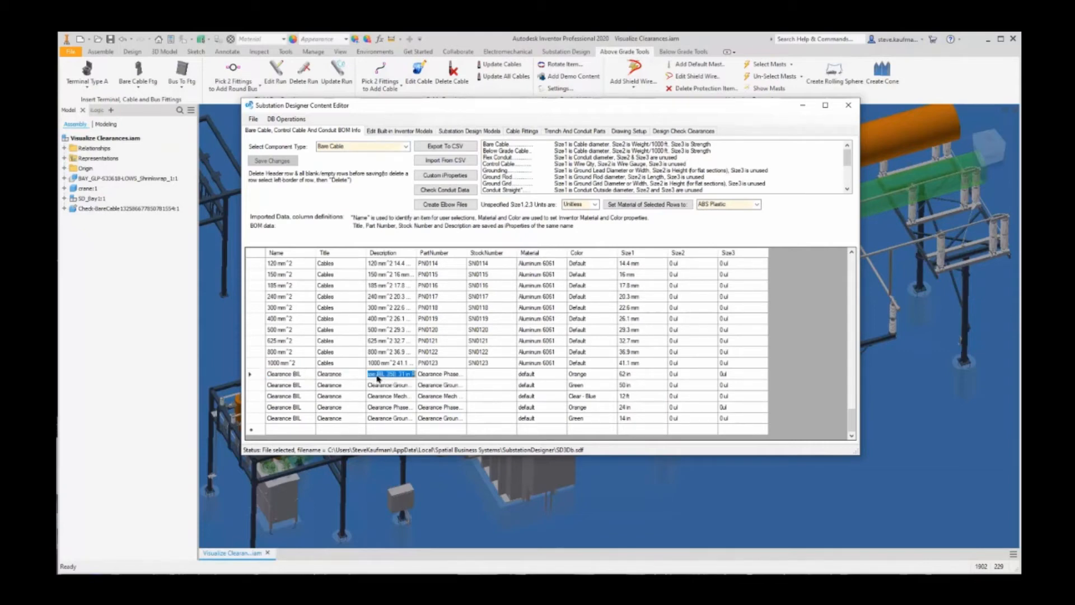
left_click(456, 376)
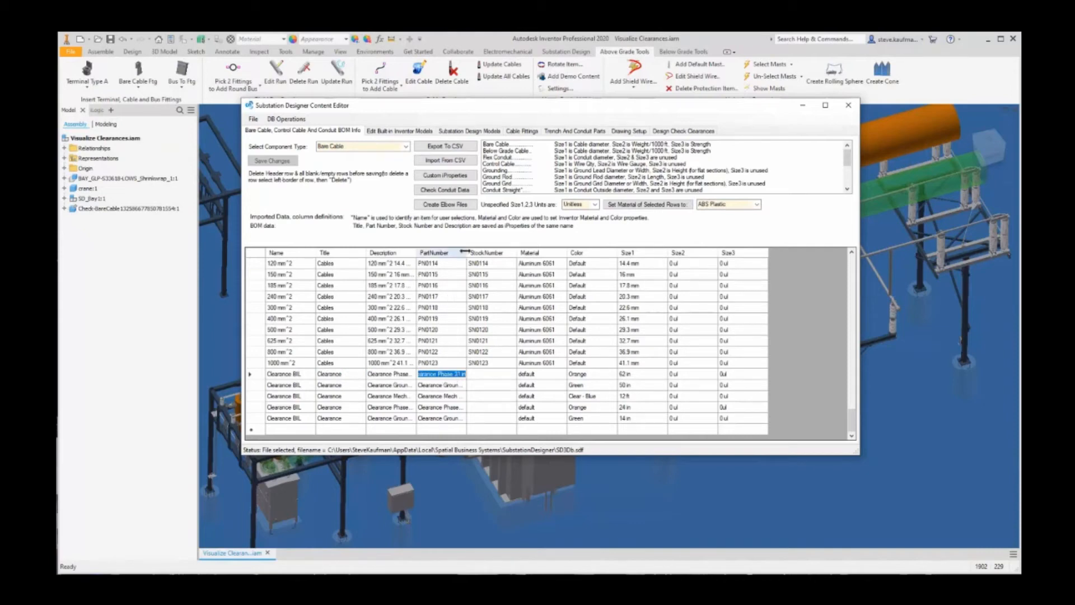
left_click_drag(469, 253, 503, 253)
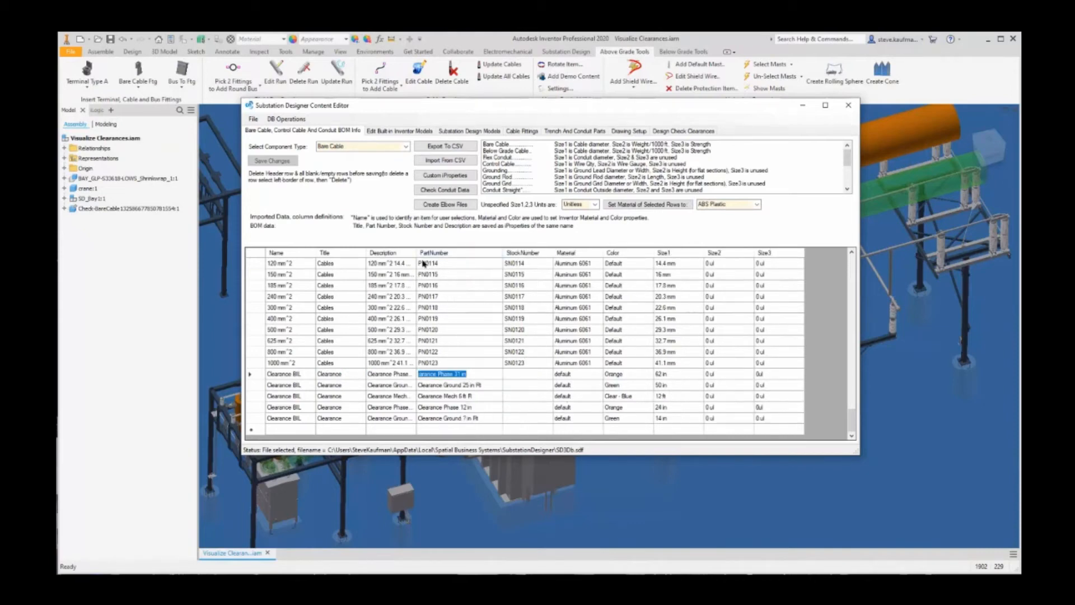
left_click_drag(416, 253, 438, 253)
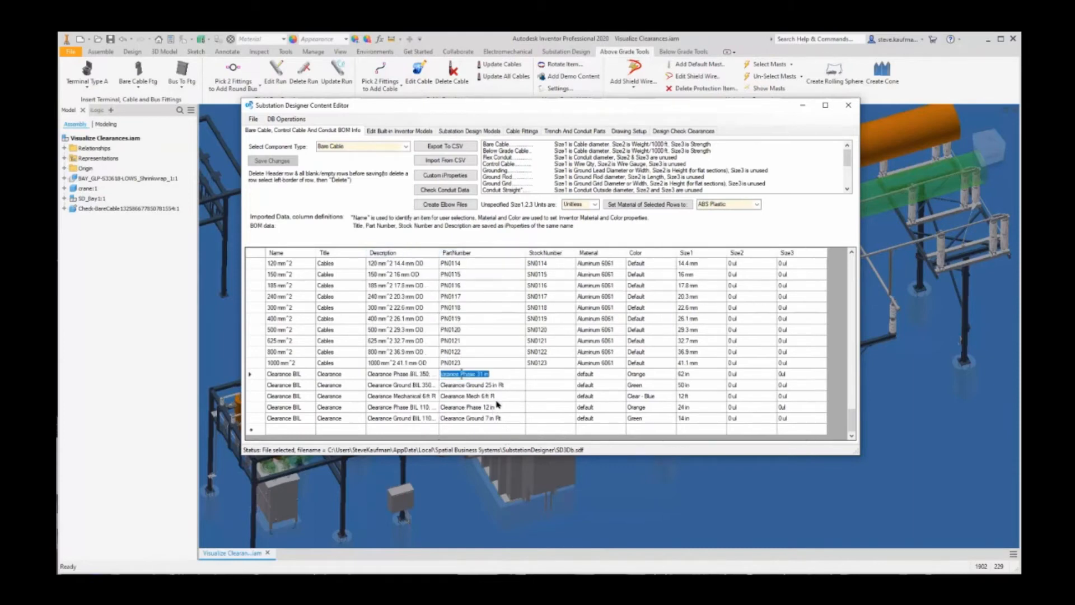
left_click_drag(438, 253, 451, 253)
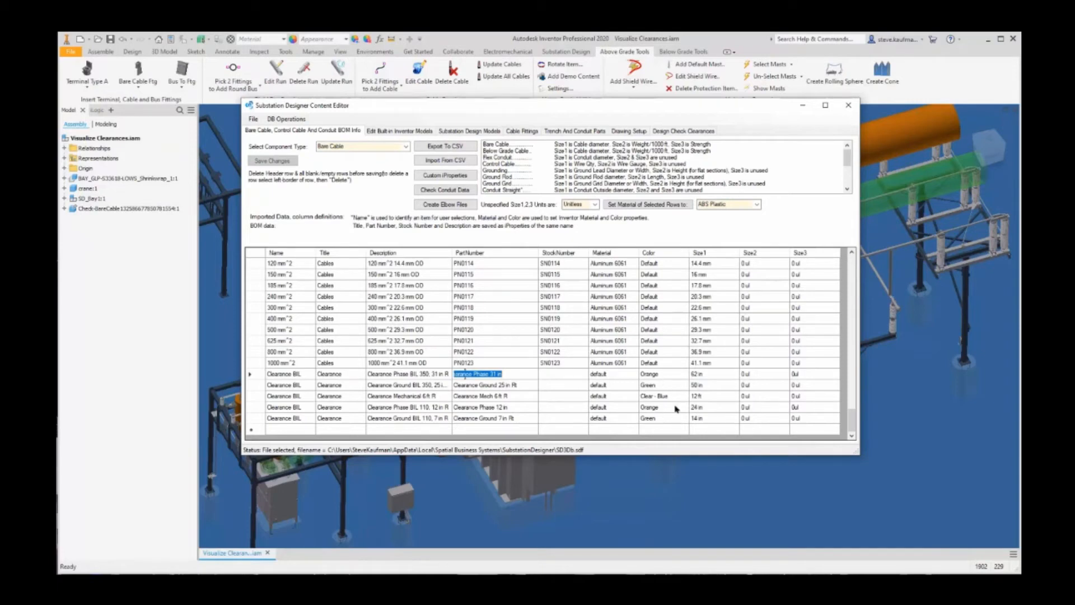
Step: Check the Size1 value of each clearance row in the Bare Cable table, and close the Content Editor
left_click(716, 373)
left_click(716, 387)
left_click(712, 397)
left_click(717, 407)
left_click(710, 419)
left_click(713, 396)
left_click(846, 108)
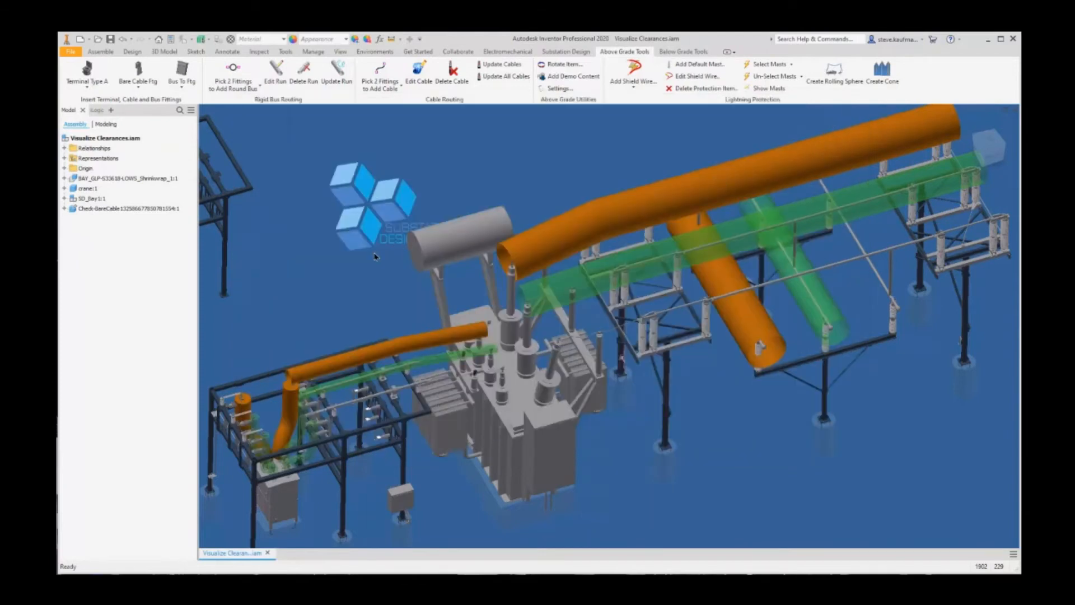
Step: Open the SD_Bay1 subassembly of the Visualize Clearances assembly in its own window
scroll(375, 257, "down", 3)
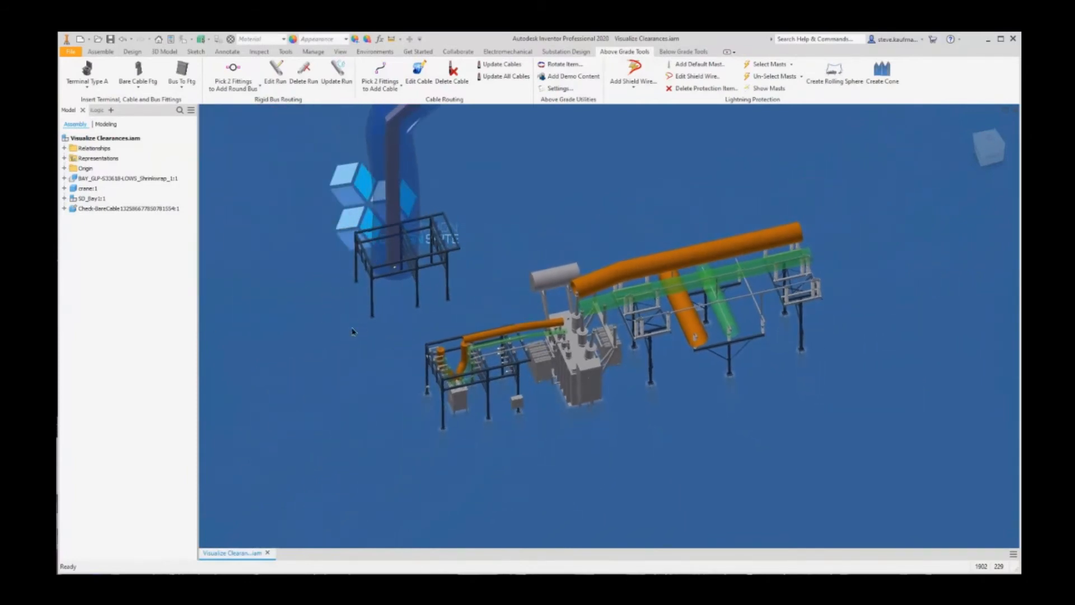
left_click(96, 200)
right_click(97, 200)
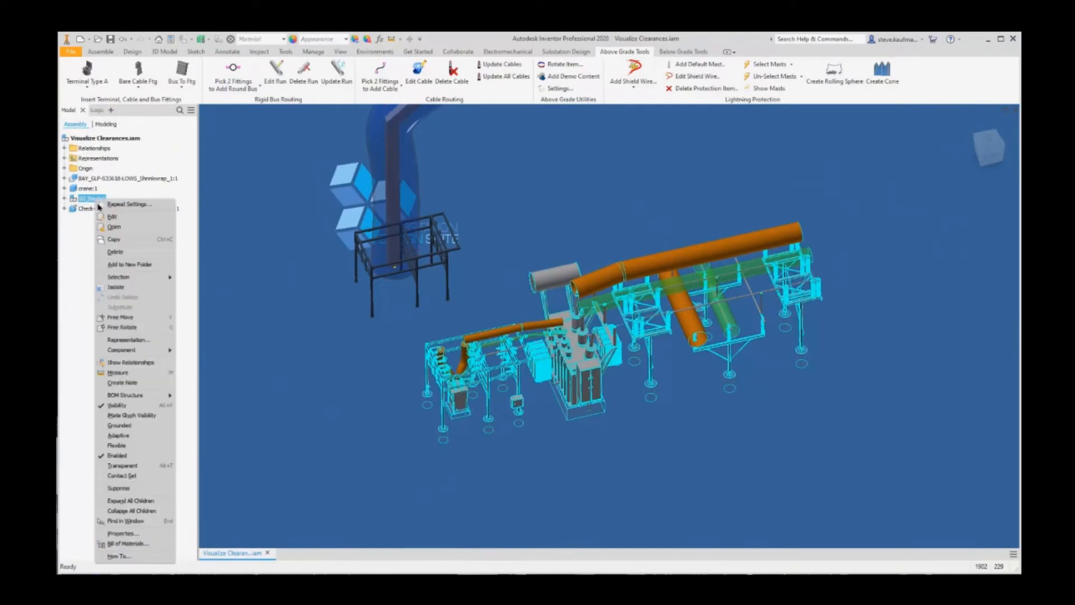
left_click(115, 226)
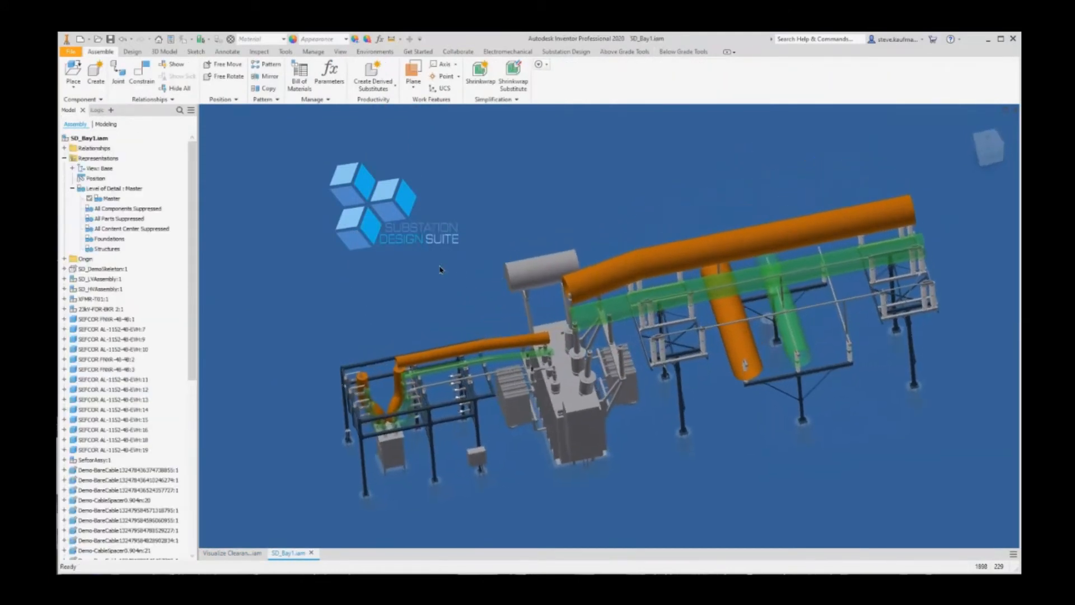
Step: Delete the long orange and green clearance envelopes running from the transformer along the high-voltage bus in SD_Bay1
left_click(665, 255)
key("Delete")
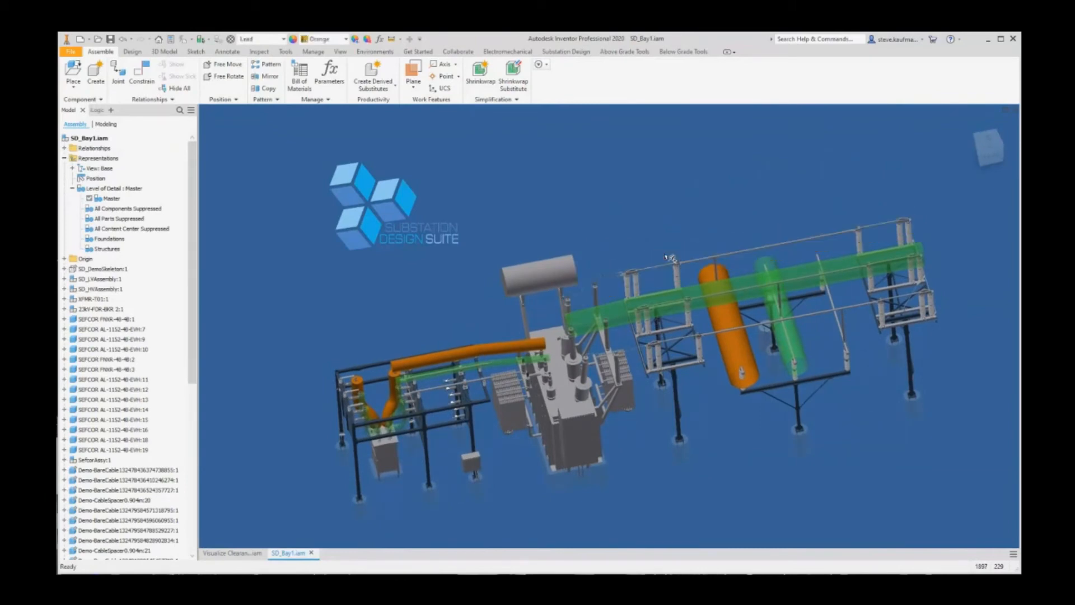
left_click(697, 293)
key("Delete")
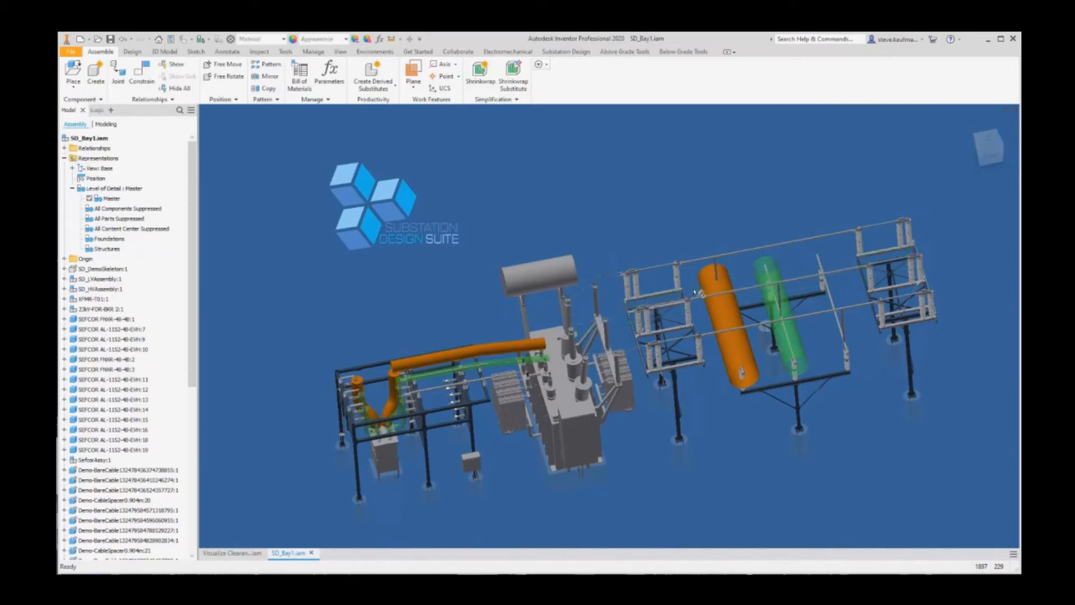
scroll(648, 243, "up", 5)
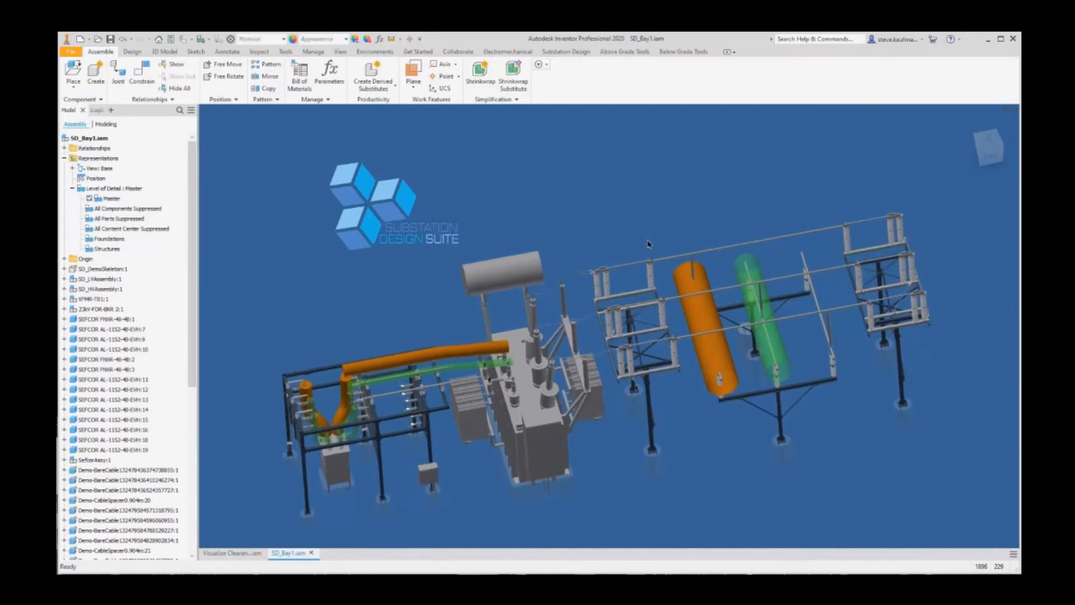
scroll(648, 243, "up", 3)
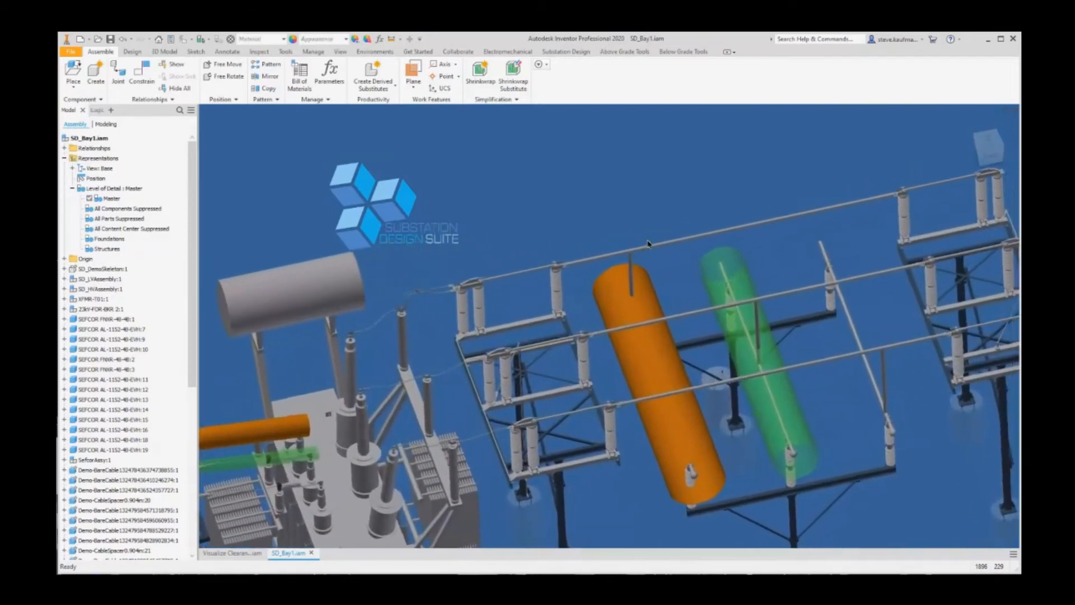
Step: In the Above Ground bus settings, set the default round bus to Clearance Phase BIL 350, 31 in R and the end overhang to 31 in, and save
left_click(624, 51)
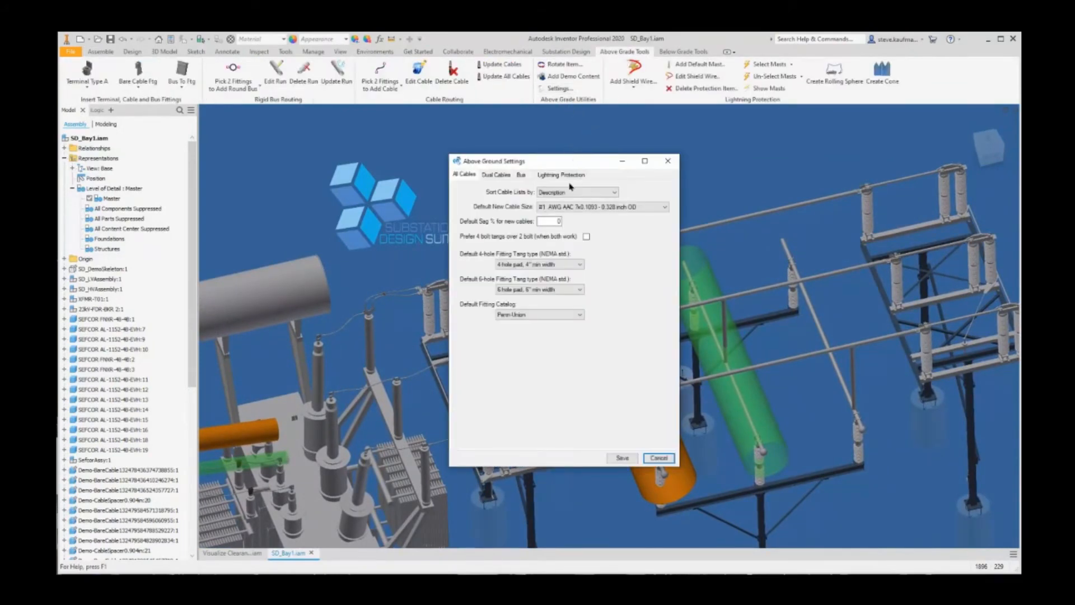
left_click(520, 174)
left_click(604, 194)
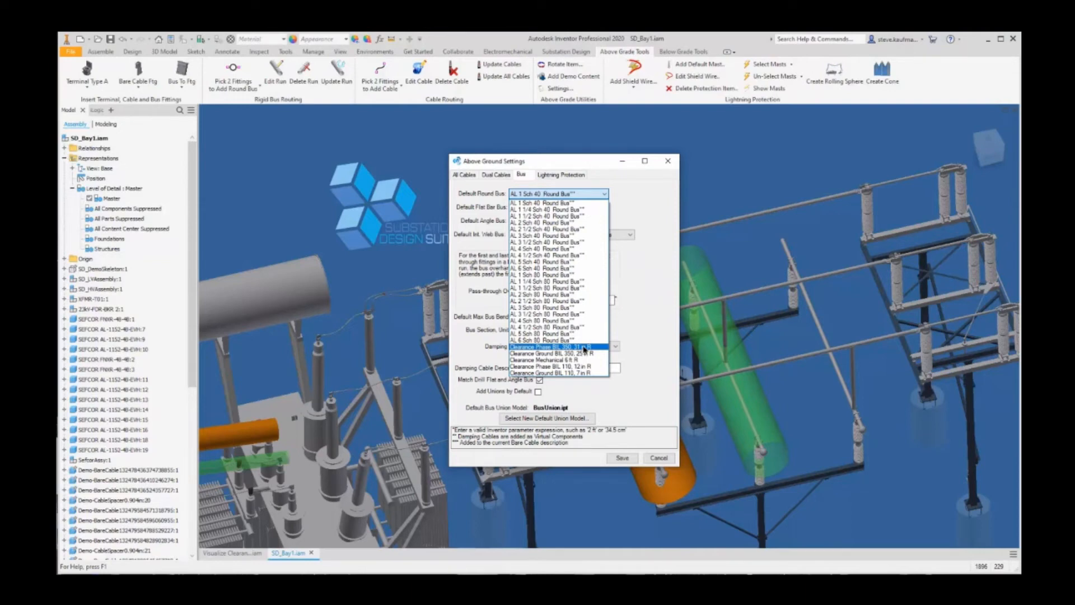
left_click(584, 347)
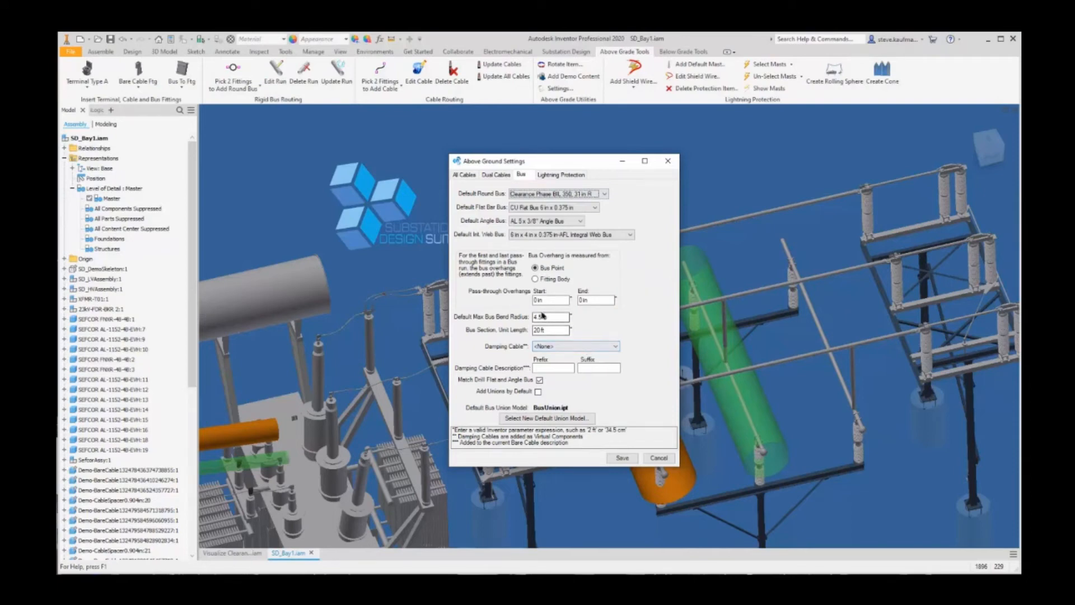
left_click(580, 300)
left_click_drag(583, 300, 577, 301)
type("31")
left_click(615, 458)
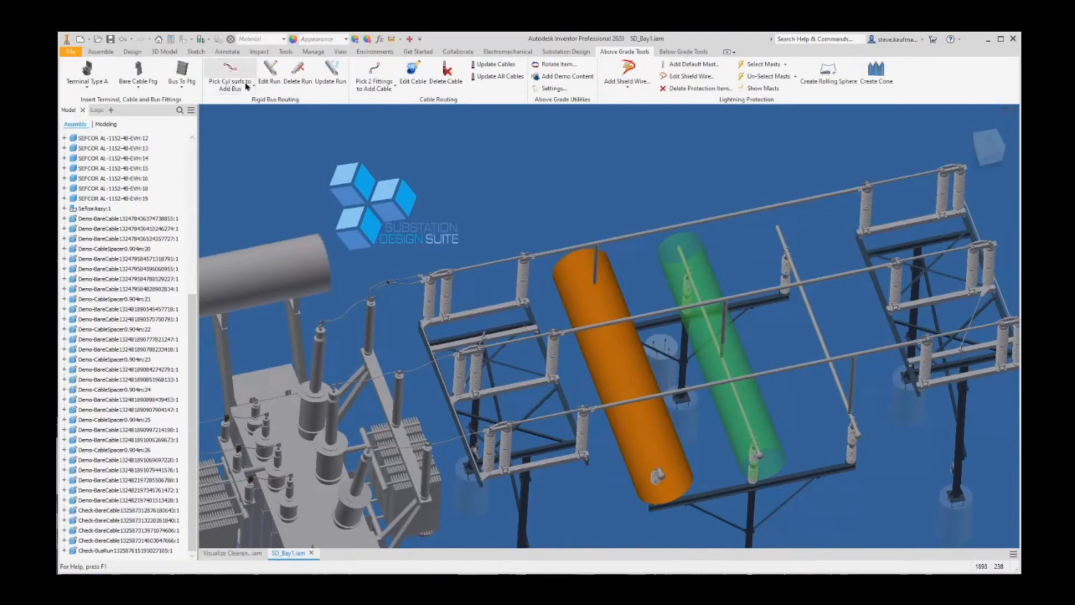
Step: Route a Clearance Phase BIL 350, 31 in R bus along the rear high-voltage phase, from the far switch terminal through the near switch to the transformer bushing
left_click(231, 76)
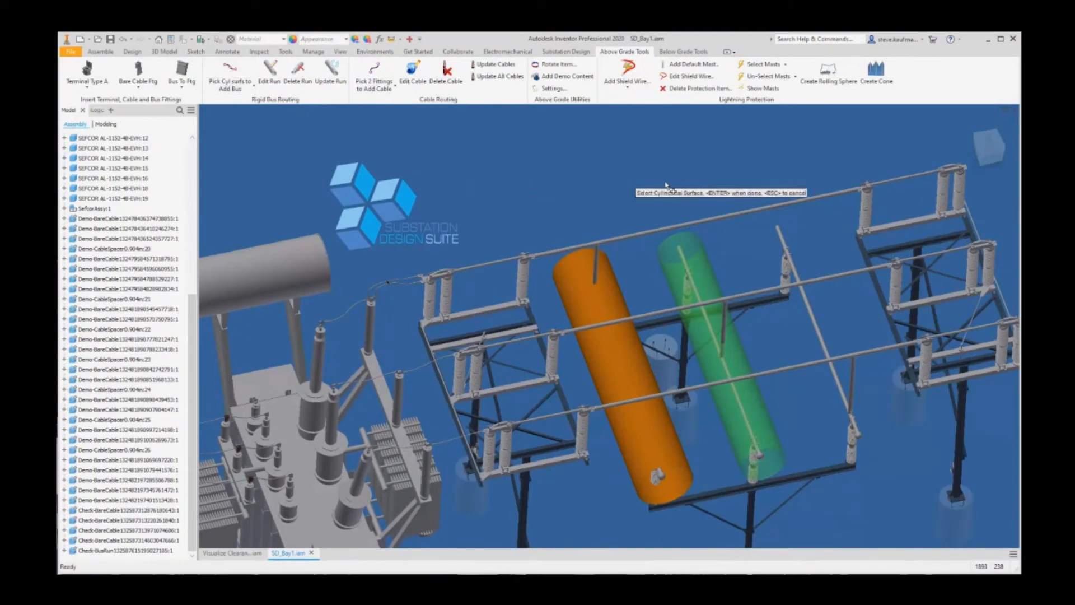
scroll(965, 188, "up", 5)
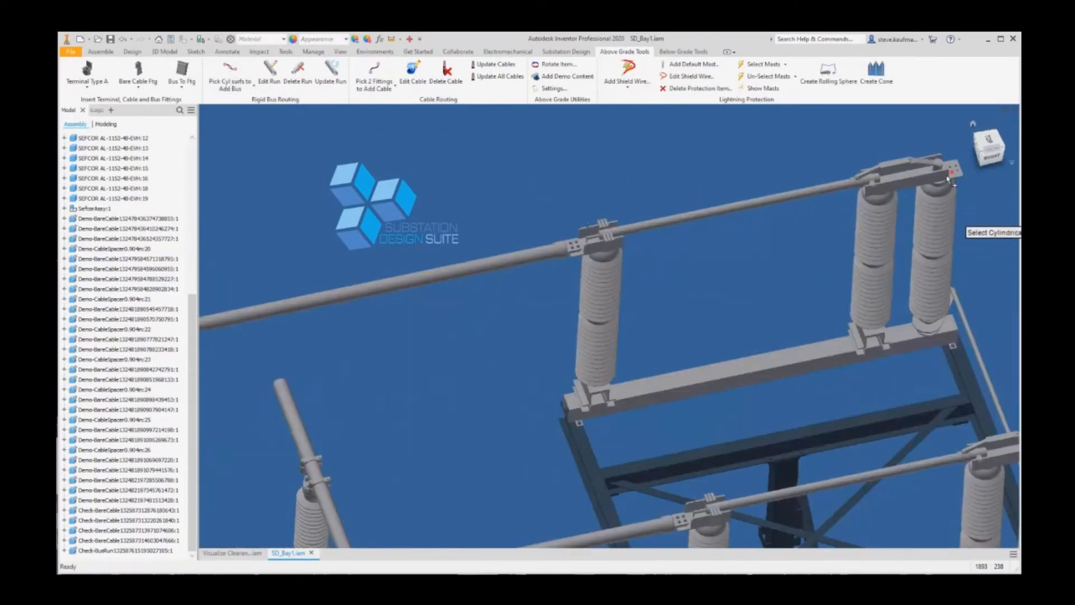
left_click(878, 184)
scroll(873, 212, "down", 10)
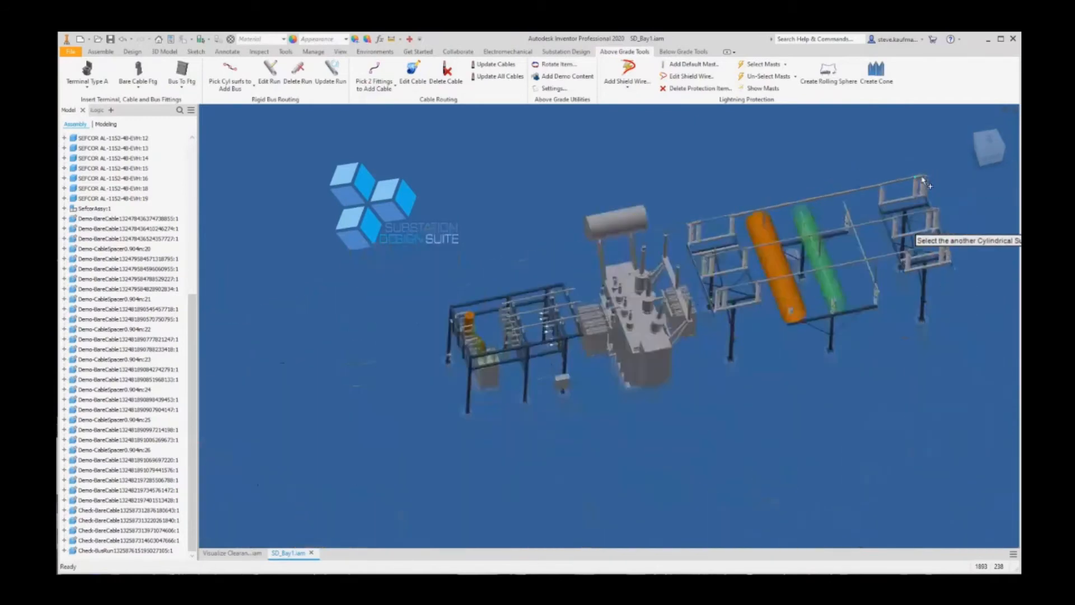
scroll(683, 238, "up", 5)
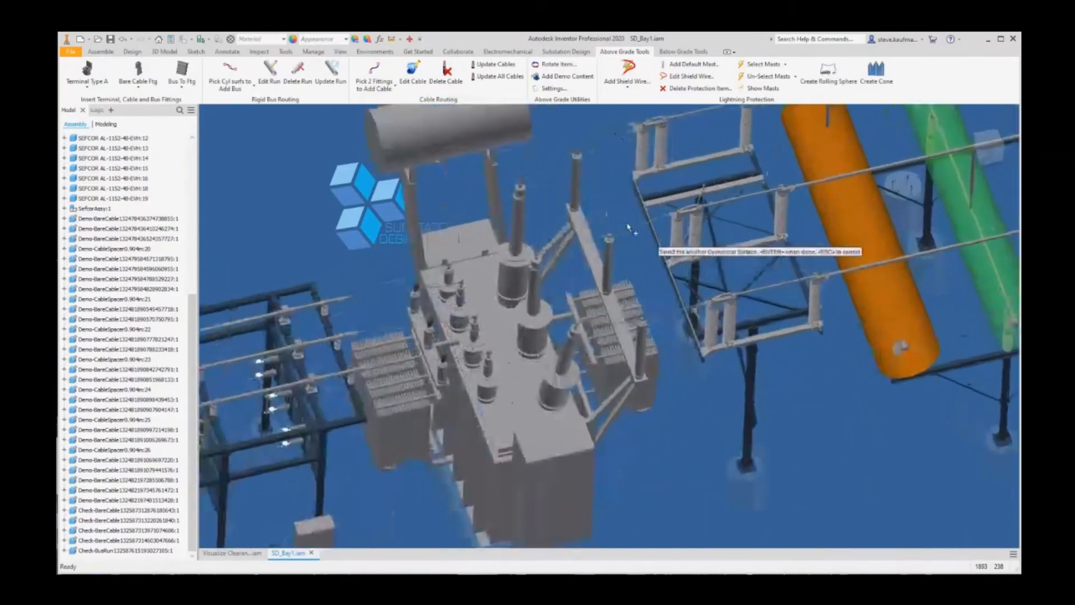
scroll(622, 235, "up", 3)
scroll(605, 289, "up", 5)
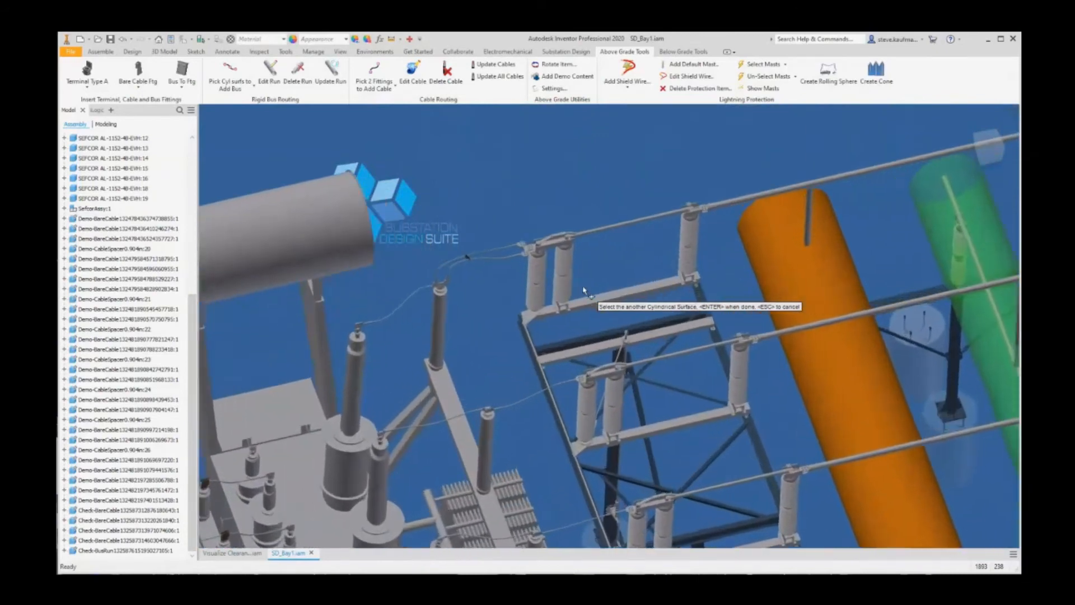
left_click(549, 243)
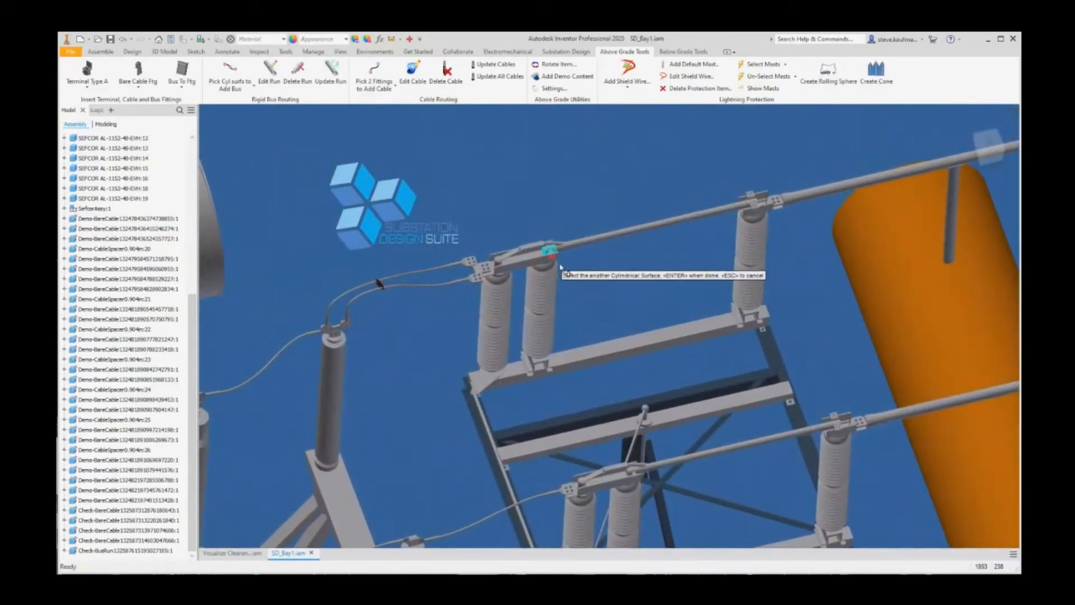
scroll(600, 290, "up", 2)
scroll(554, 294, "up", 3)
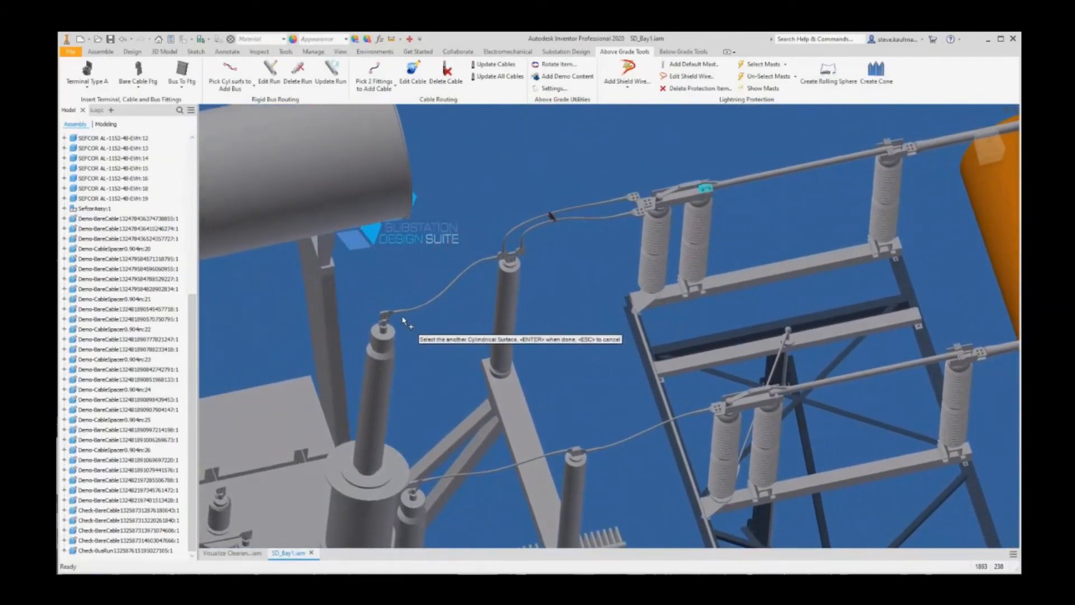
left_click(401, 316)
scroll(417, 331, "down", 6)
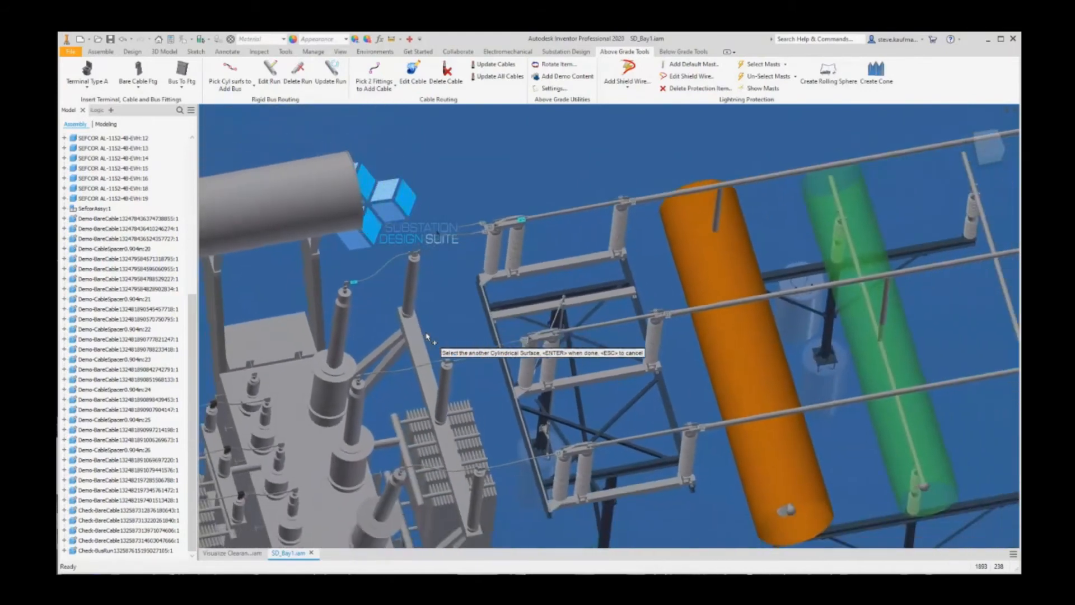
scroll(427, 337, "down", 5)
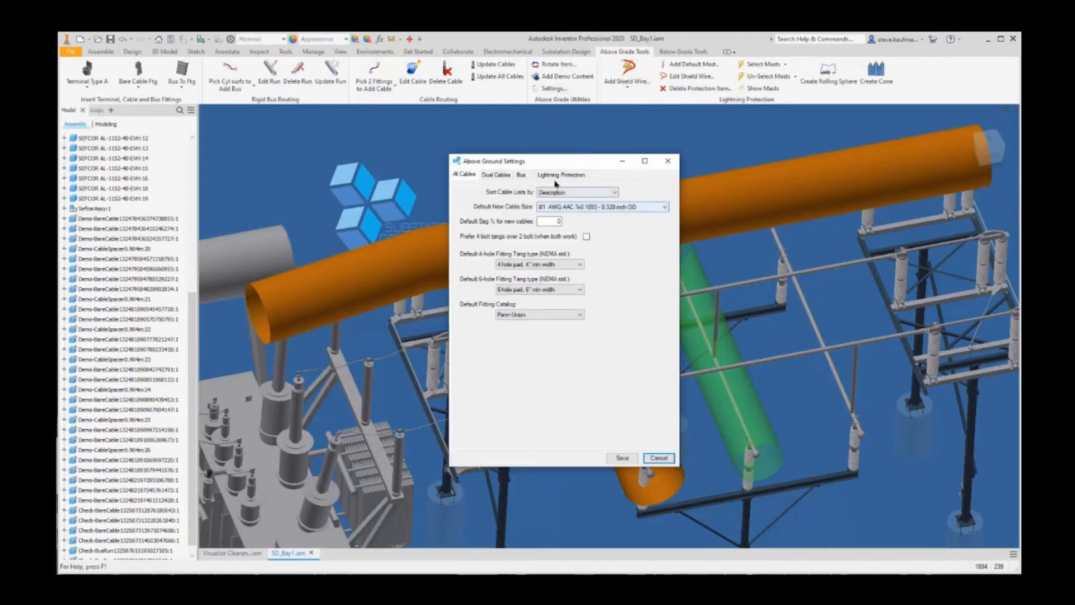
Step: In the Above Ground bus settings, set the default round bus to Clearance Ground BIL 350, 25 in R and both overhangs to 25 in, and save
left_click(522, 175)
left_click(605, 194)
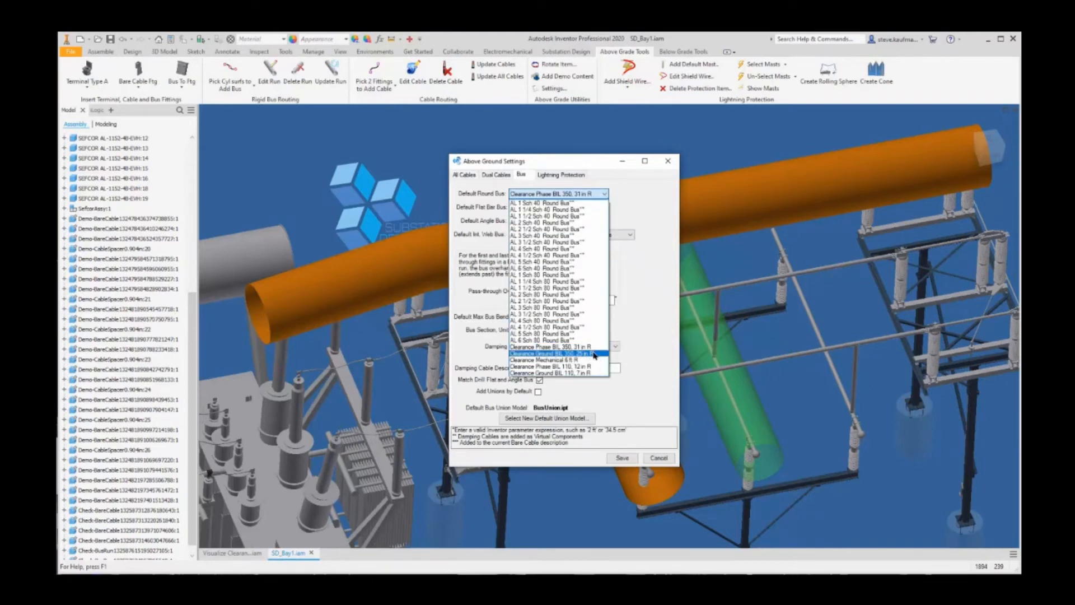
left_click(594, 354)
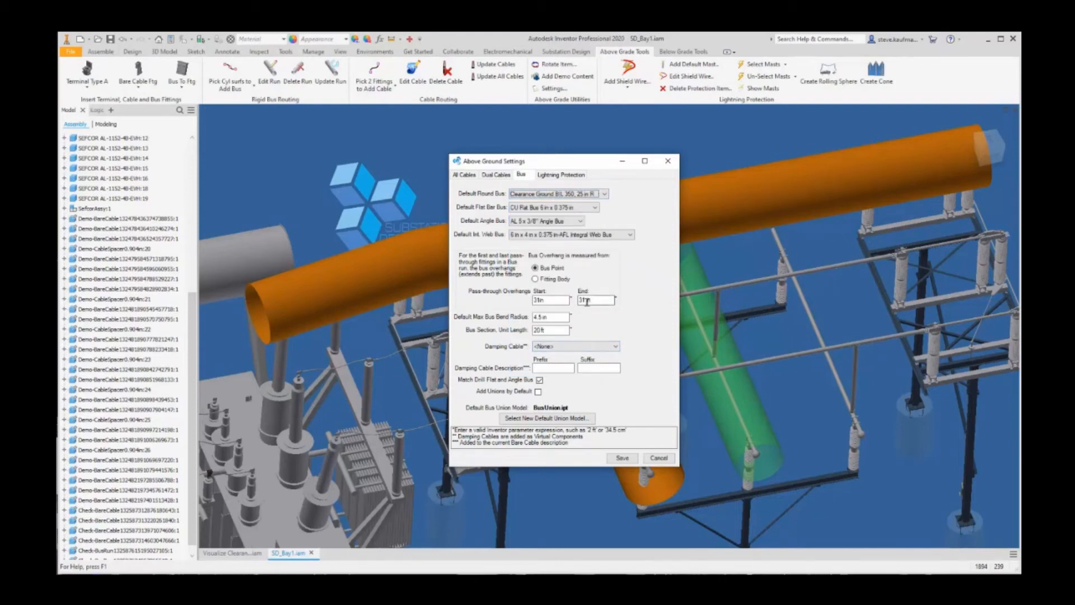
left_click(583, 299)
double_click(583, 299)
type("25")
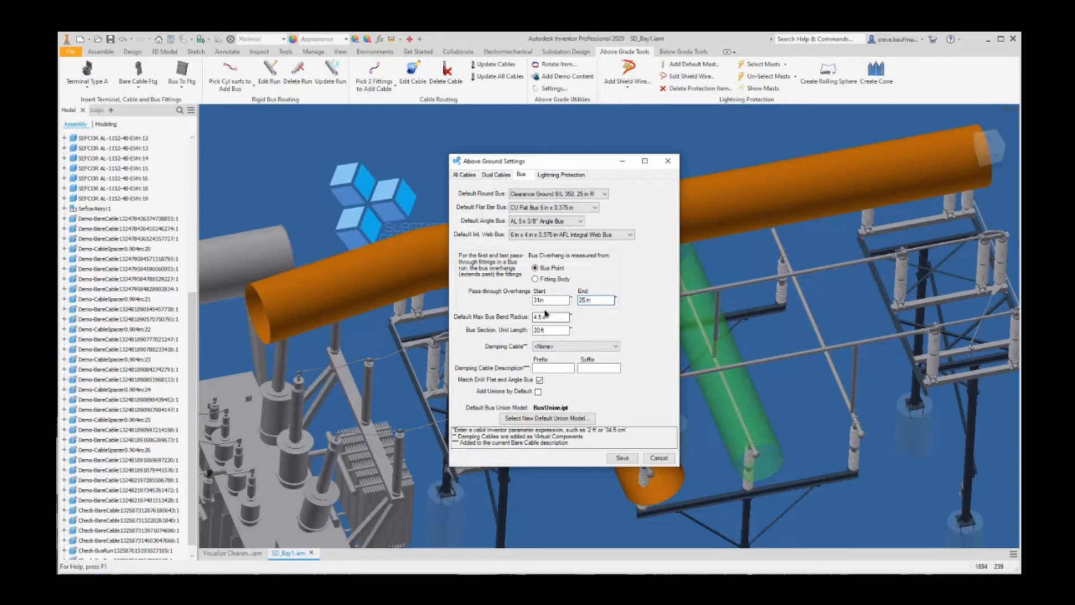
double_click(535, 300)
type("25")
left_click(626, 457)
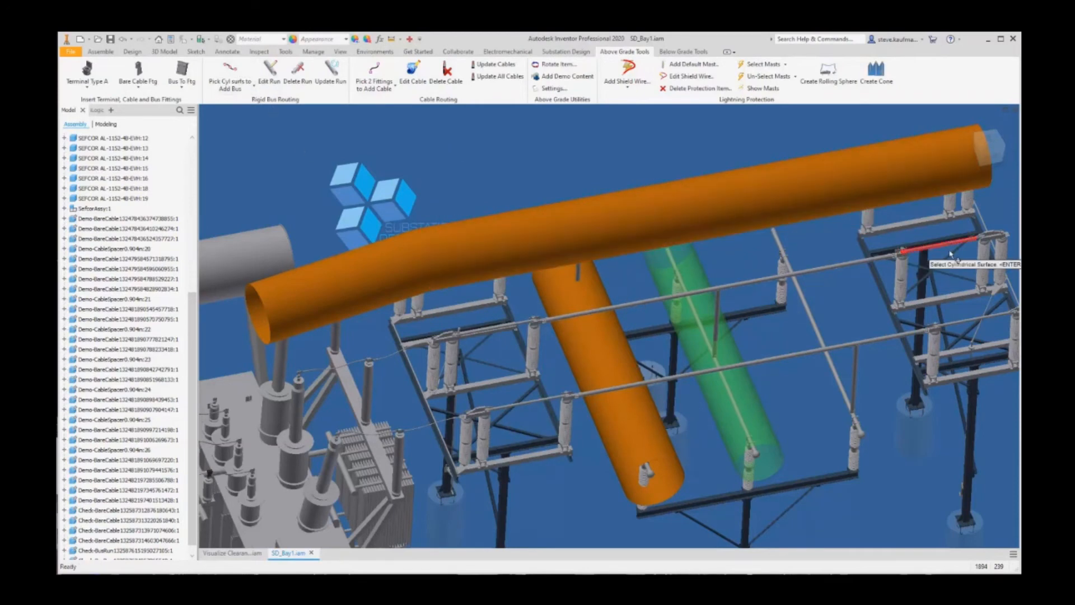
Step: Route a Clearance Ground BIL 350, 25 in R bus along the middle high-voltage phase, through the switch terminals to the transformer bushing connector
scroll(992, 239, "up", 5)
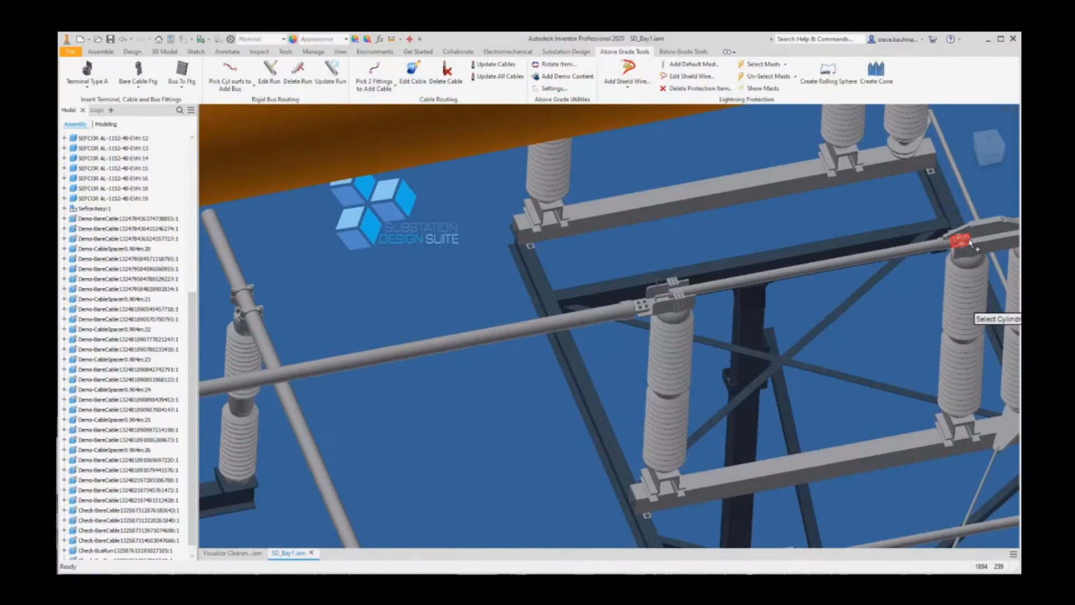
scroll(924, 280, "down", 5)
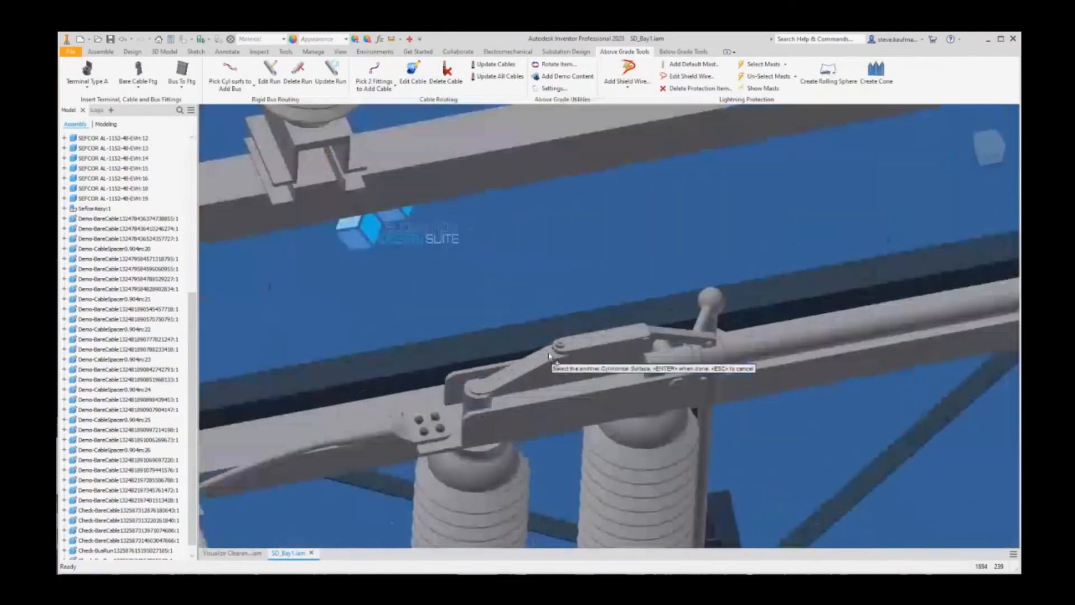
scroll(565, 347, "up", 5)
left_click(652, 359)
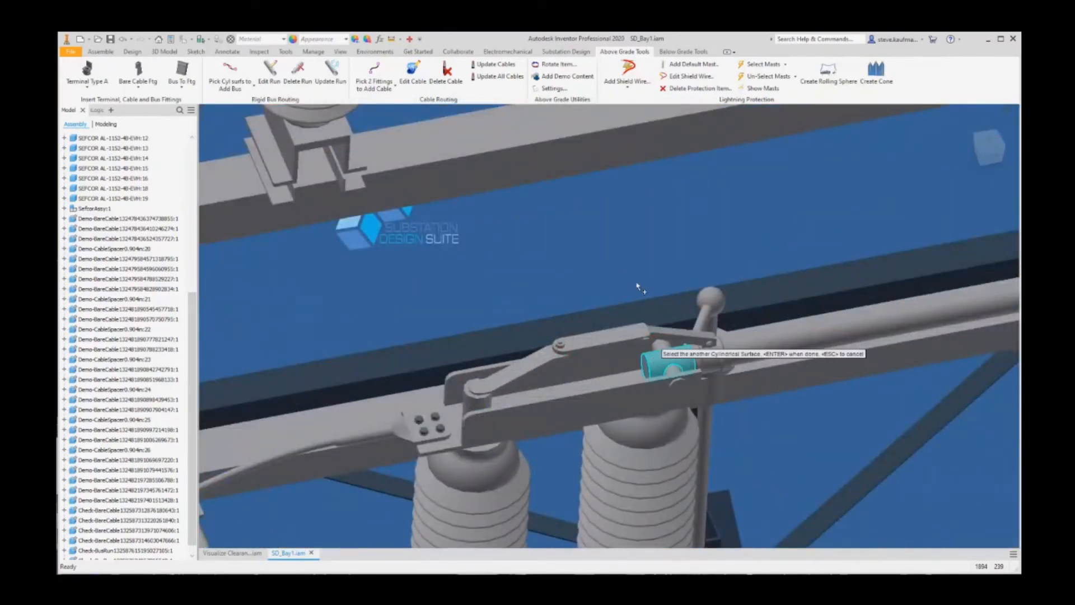
scroll(641, 286, "down", 5)
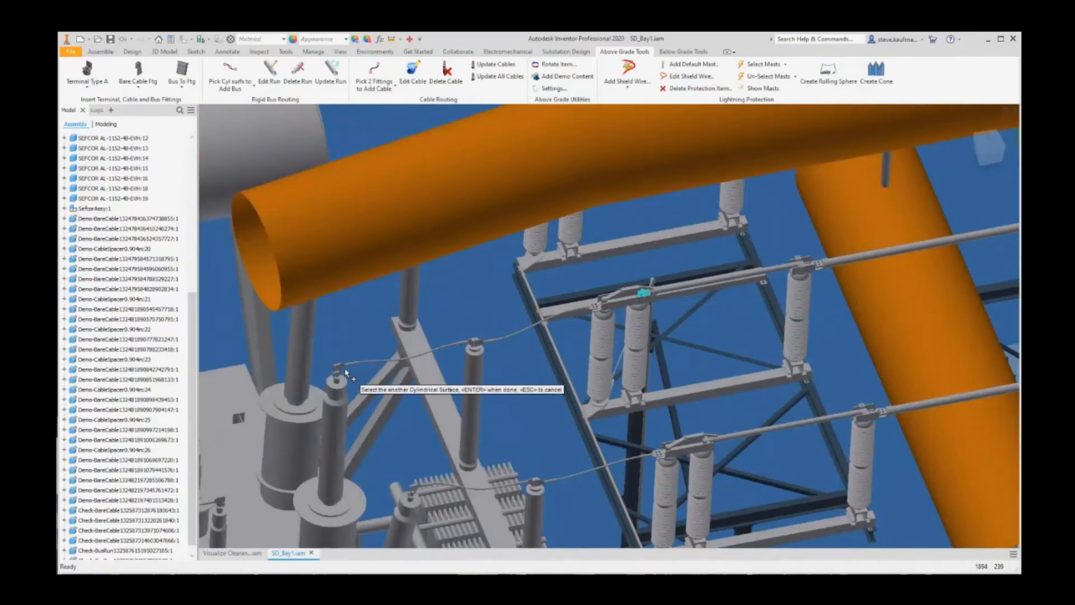
left_click(357, 374)
scroll(392, 398, "down", 5)
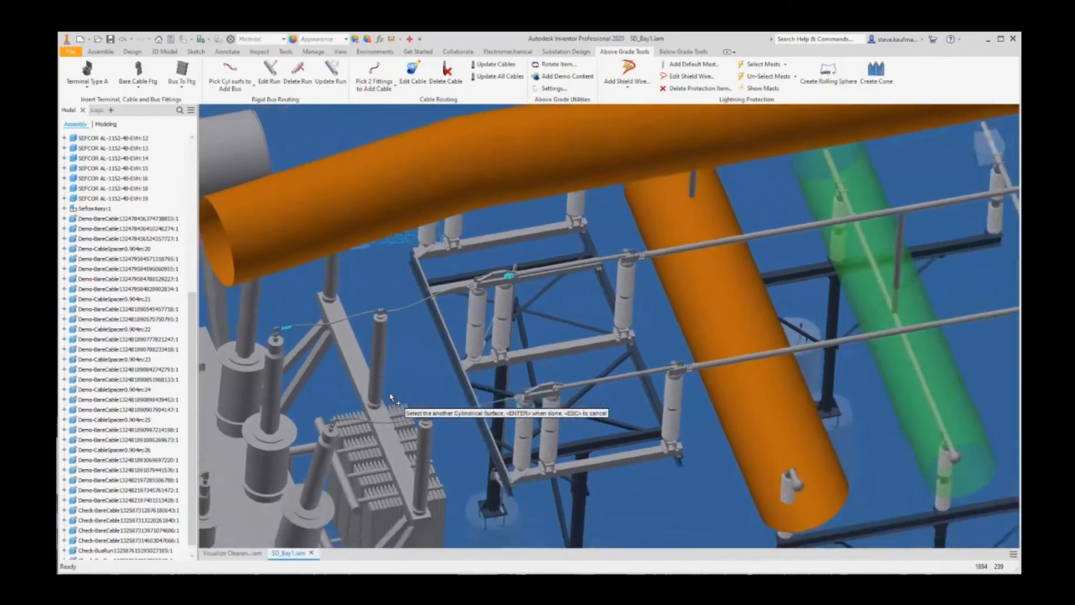
scroll(392, 399, "down", 4)
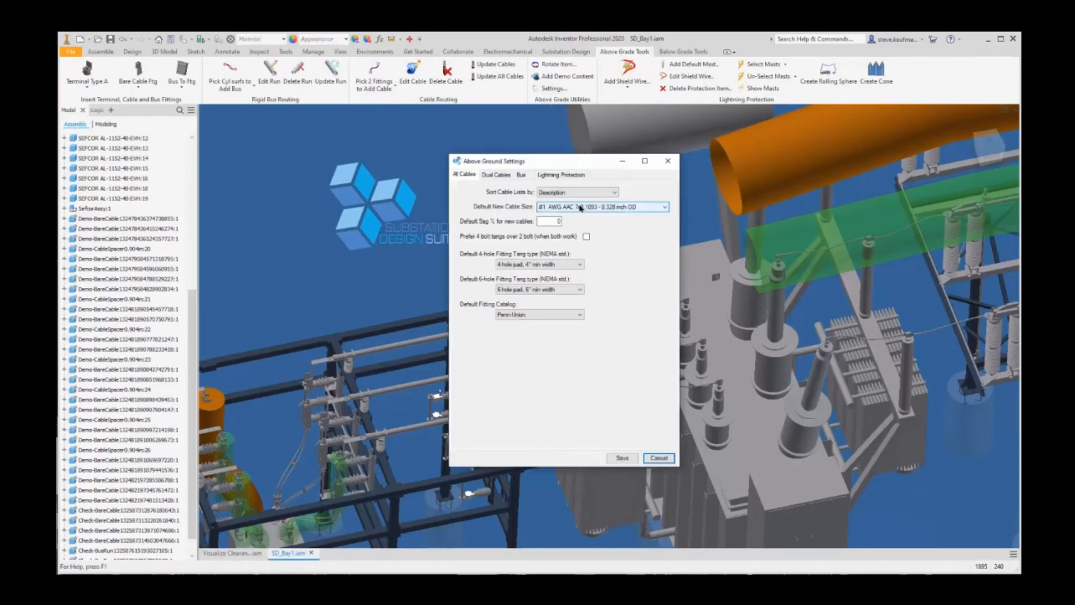
Step: Set the default round bus to Clearance Phase BIL 110, 12 in R, with a 20 in start and 12 in end overhang, and save the settings
left_click(521, 175)
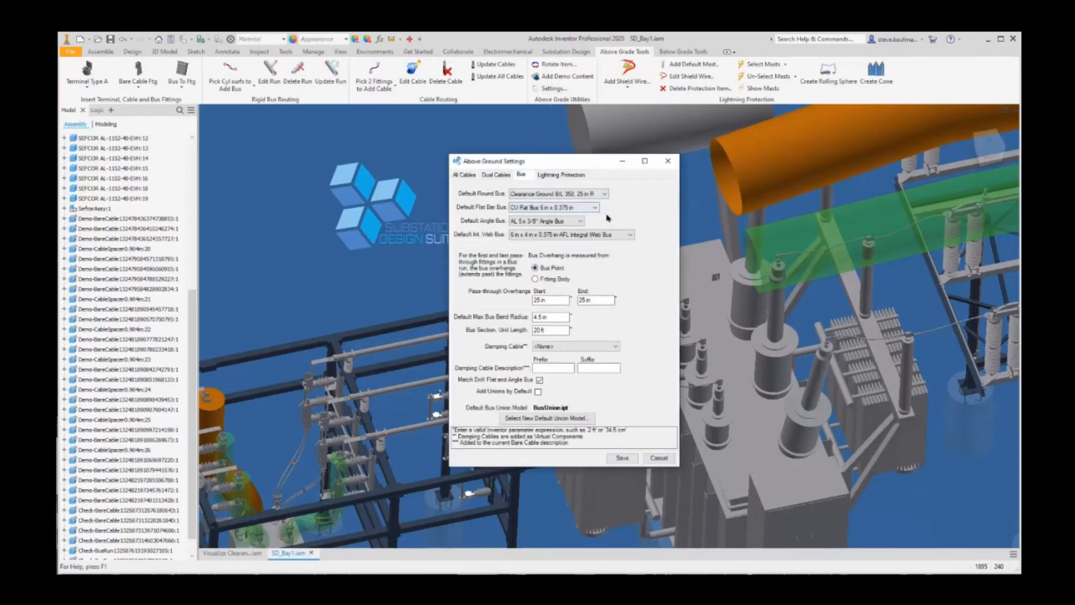
left_click(603, 194)
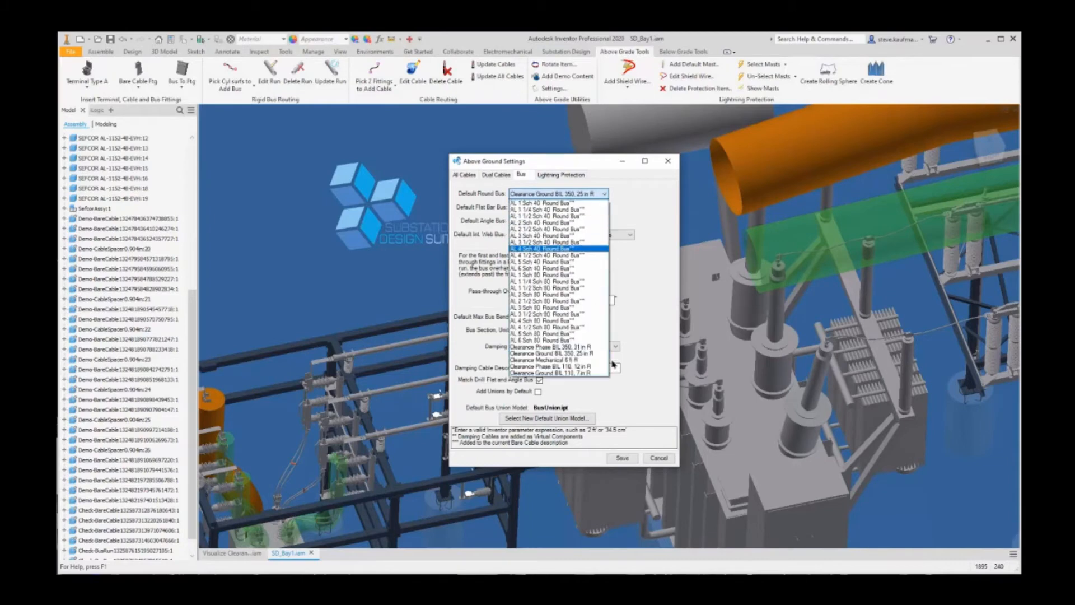
left_click(590, 368)
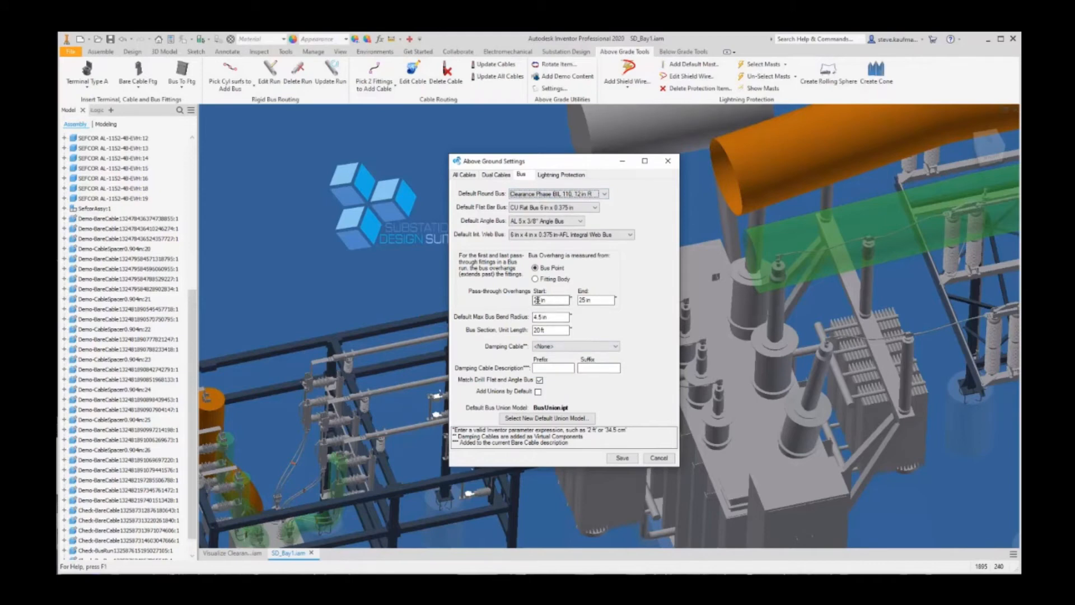
left_click(533, 300)
left_click(580, 301)
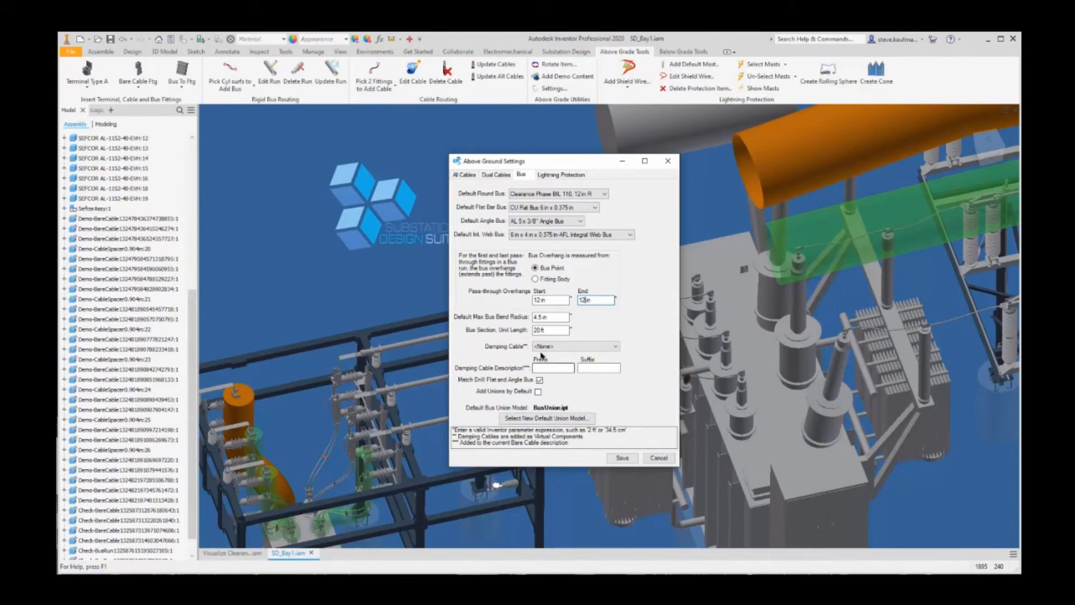
double_click(536, 300)
type("20")
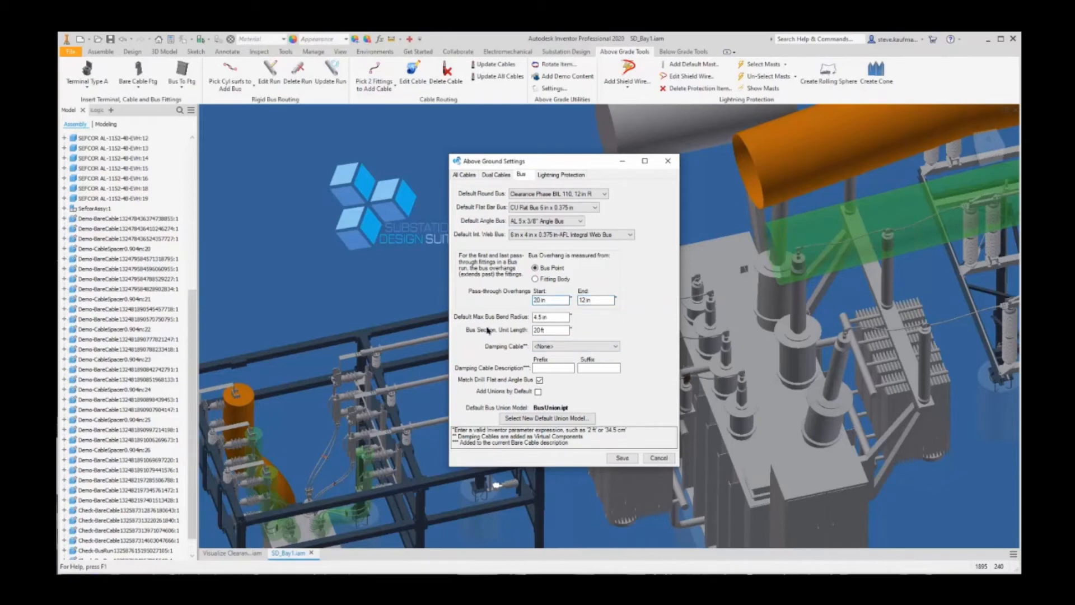
left_click(620, 458)
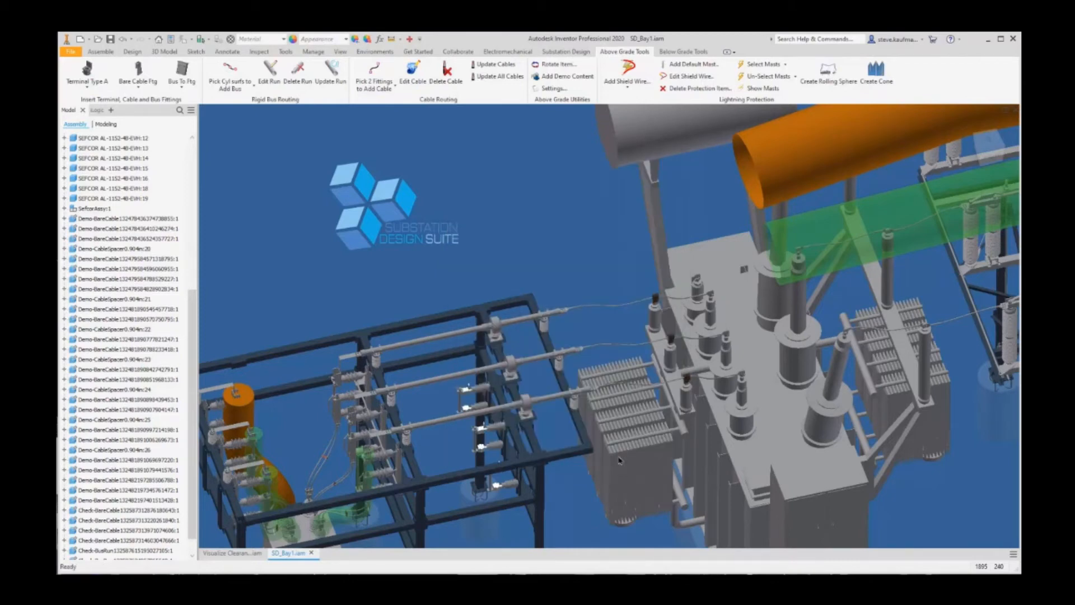
Step: Route a Clearance Phase BIL 110, 12 in R bus along the rear low-voltage bus, through both its end terminals to the transformer's cable connection
left_click(230, 72)
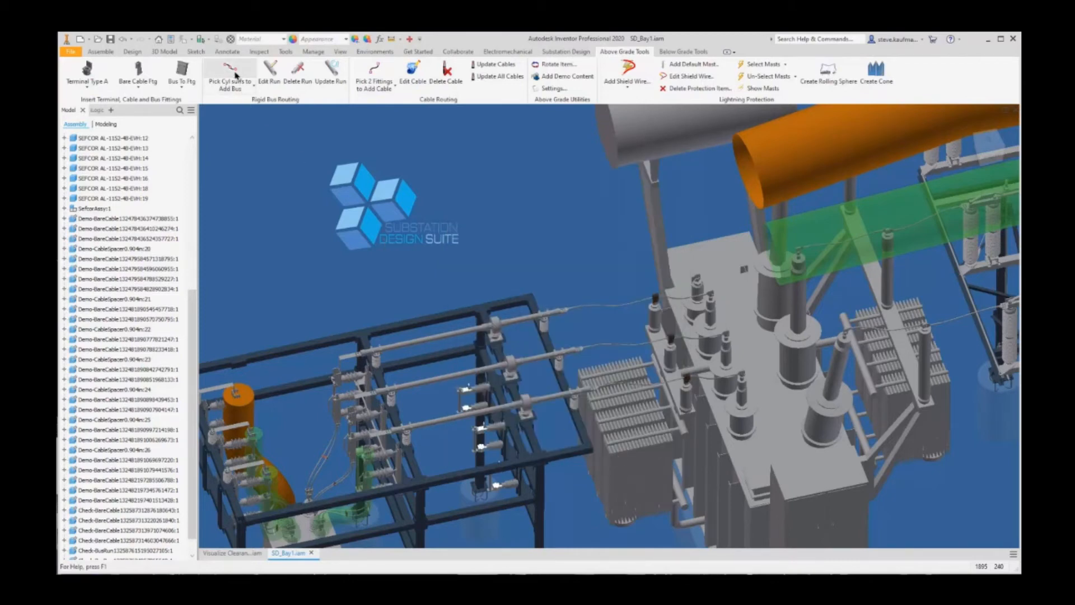
scroll(369, 367, "up", 5)
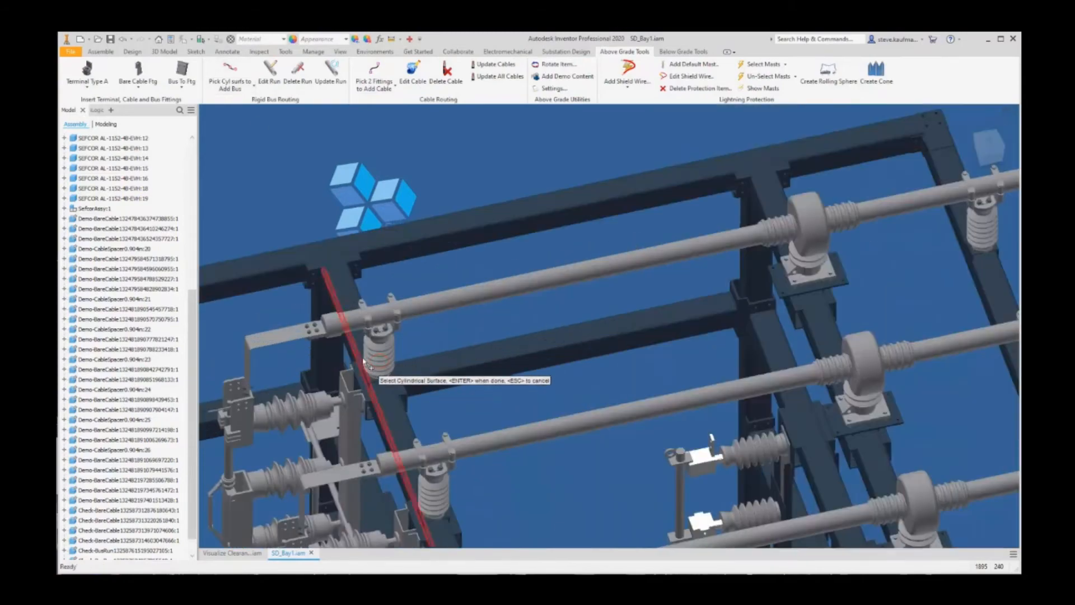
left_click(331, 323)
scroll(377, 380, "down", 4)
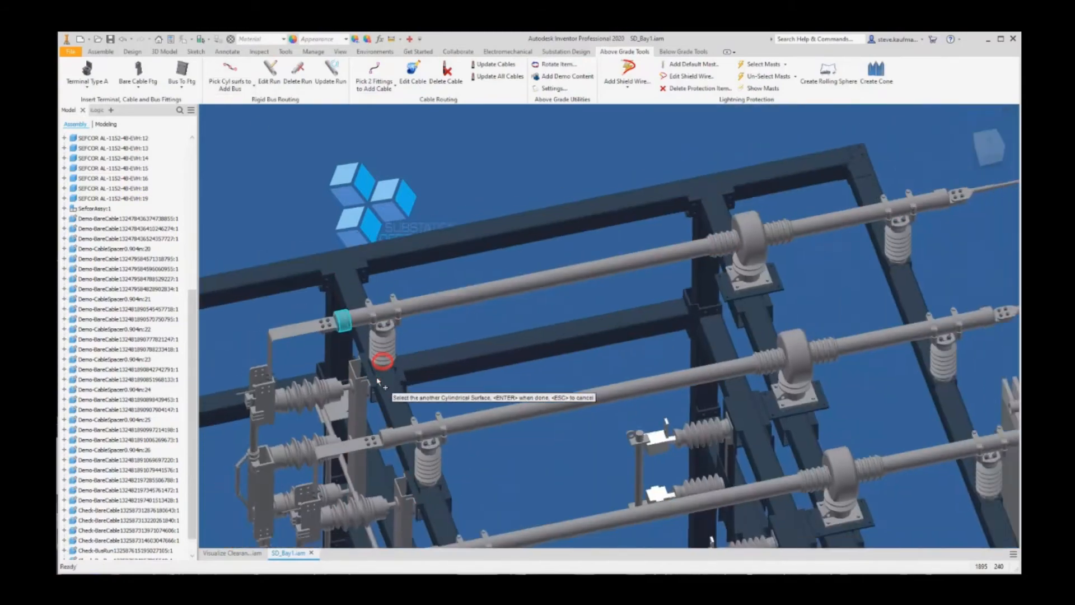
scroll(521, 337, "up", 2)
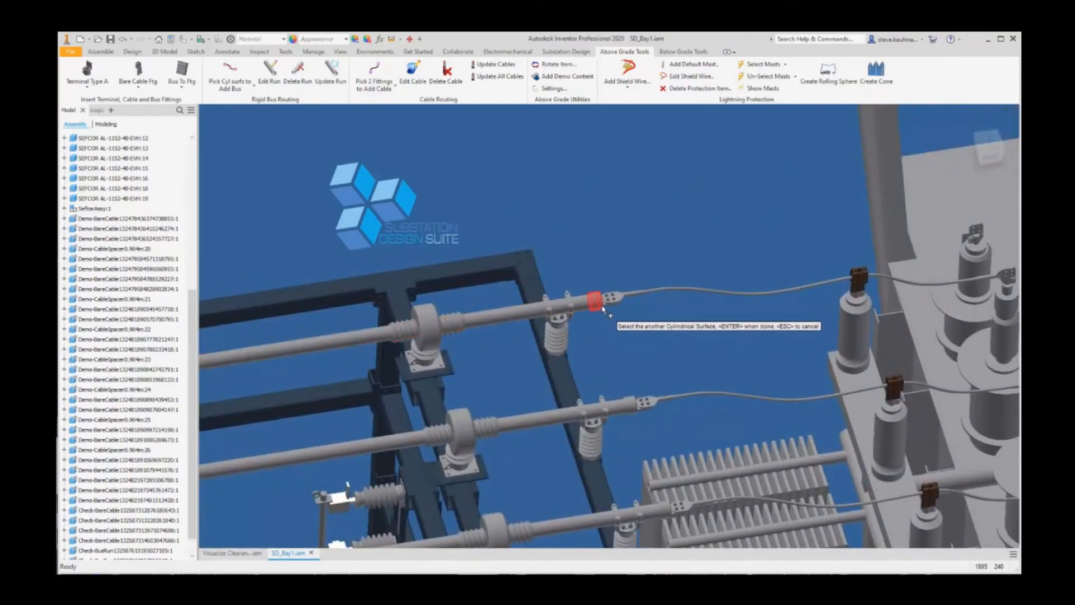
left_click(603, 309)
middle_click_drag(699, 336, 567, 179, "shift")
left_click(861, 263)
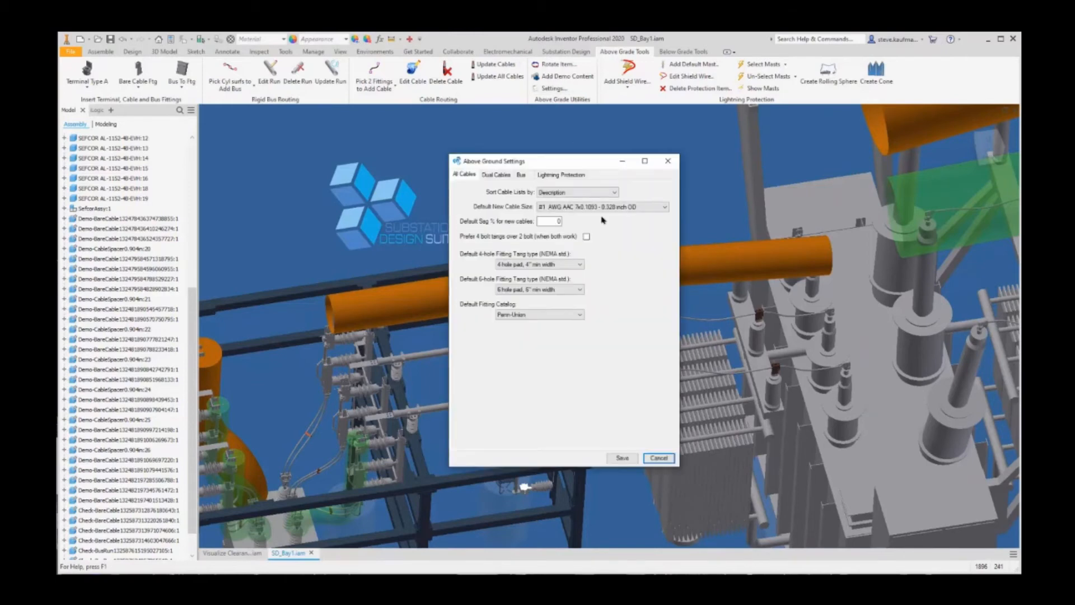
Step: Set the default round bus to Clearance Ground BIL 110, 7 in R and the end overhang to 7 in, and save the settings
left_click(523, 175)
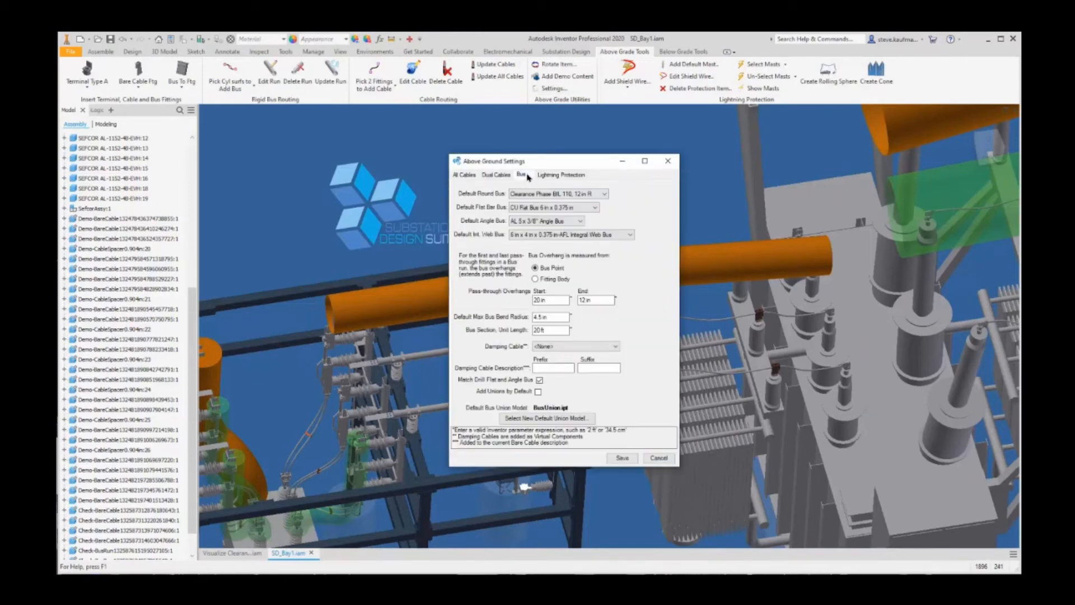
left_click(604, 194)
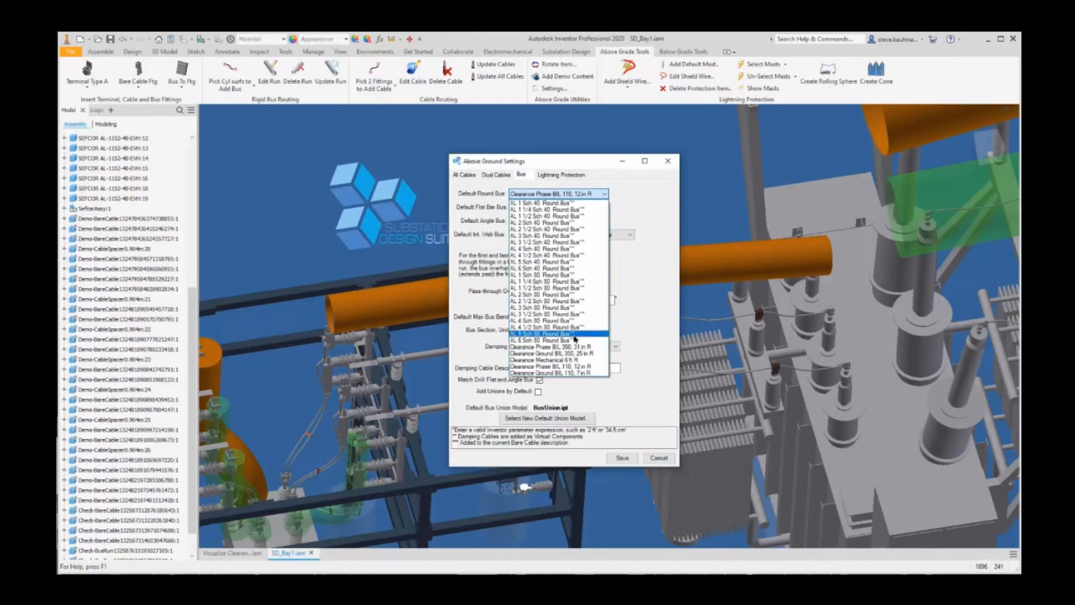
left_click(588, 373)
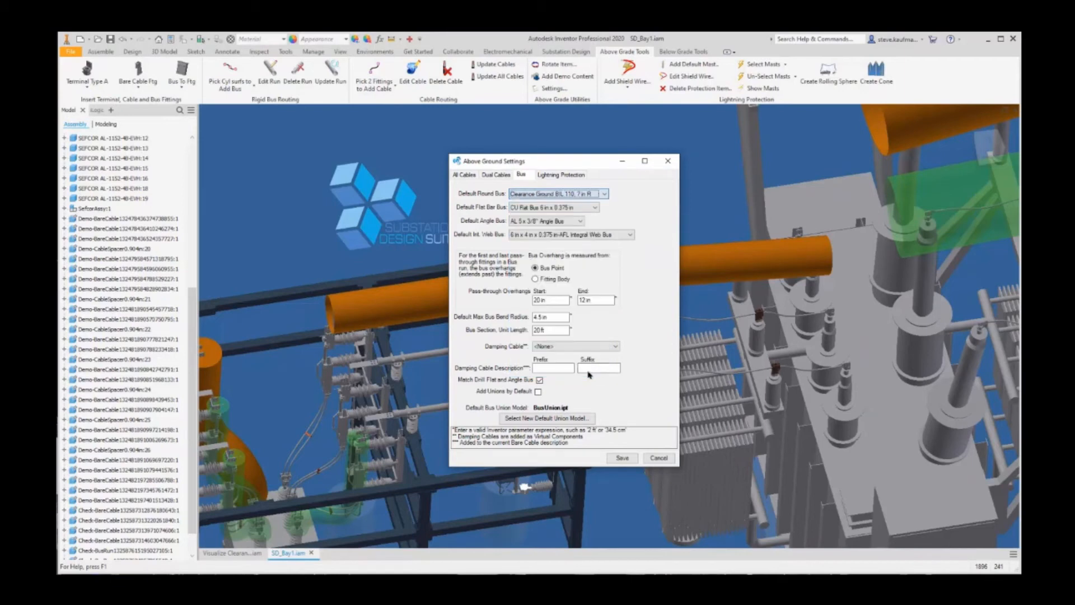
left_click(584, 299)
type("7")
left_click(623, 457)
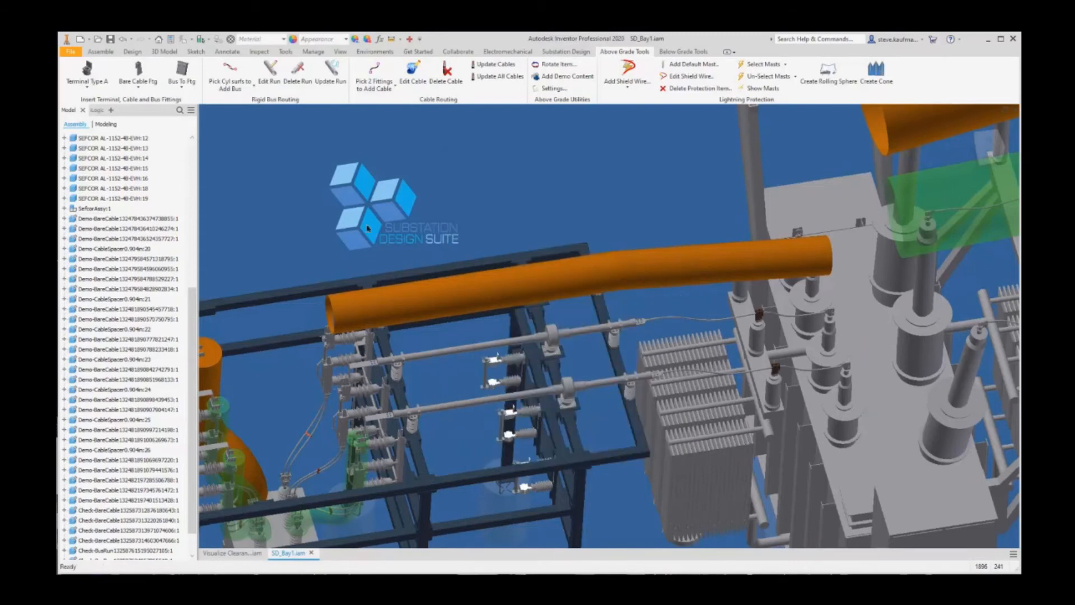
Step: Route a Clearance Ground BIL 110, 7 in R bus along the middle low-voltage bus, through both end terminals to the transformer's cable connection, and save the assembly
left_click(230, 76)
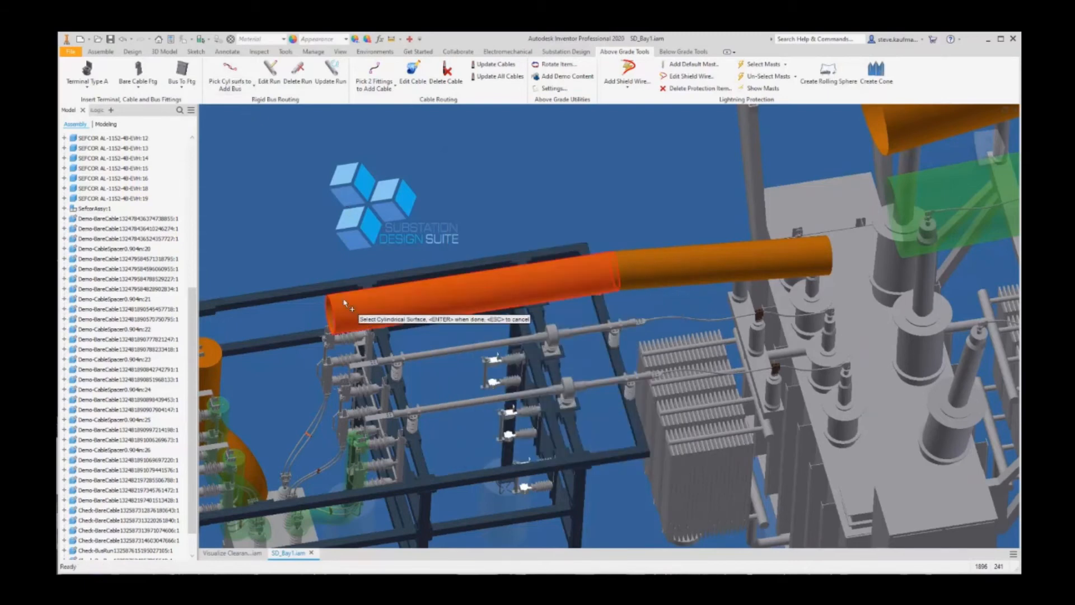
scroll(390, 376, "down", 5)
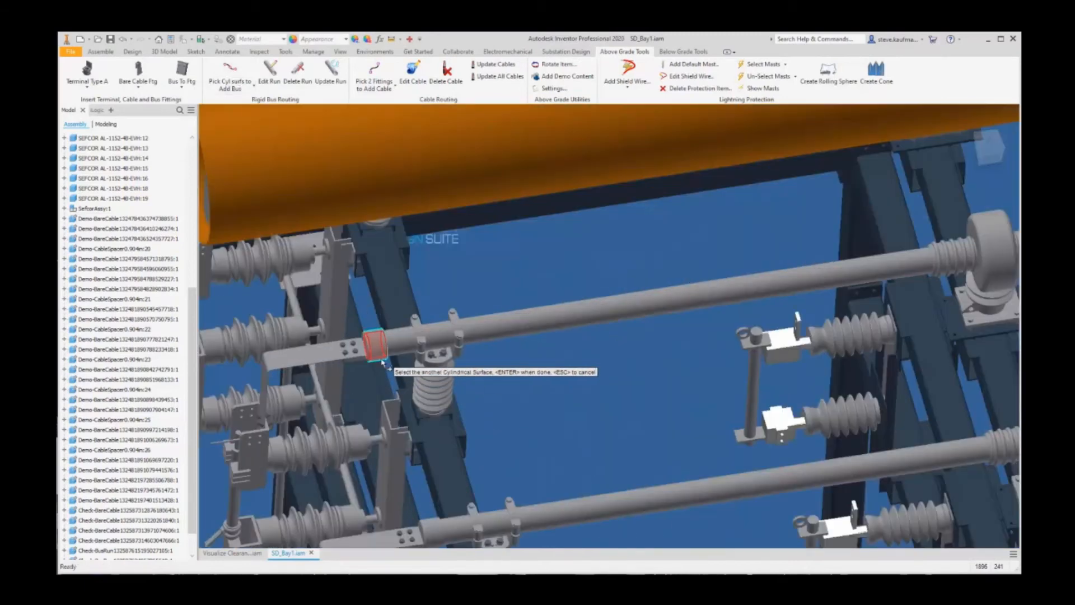
left_click(380, 346)
scroll(499, 400, "up", 3)
middle_click_drag(500, 400, 203, 407)
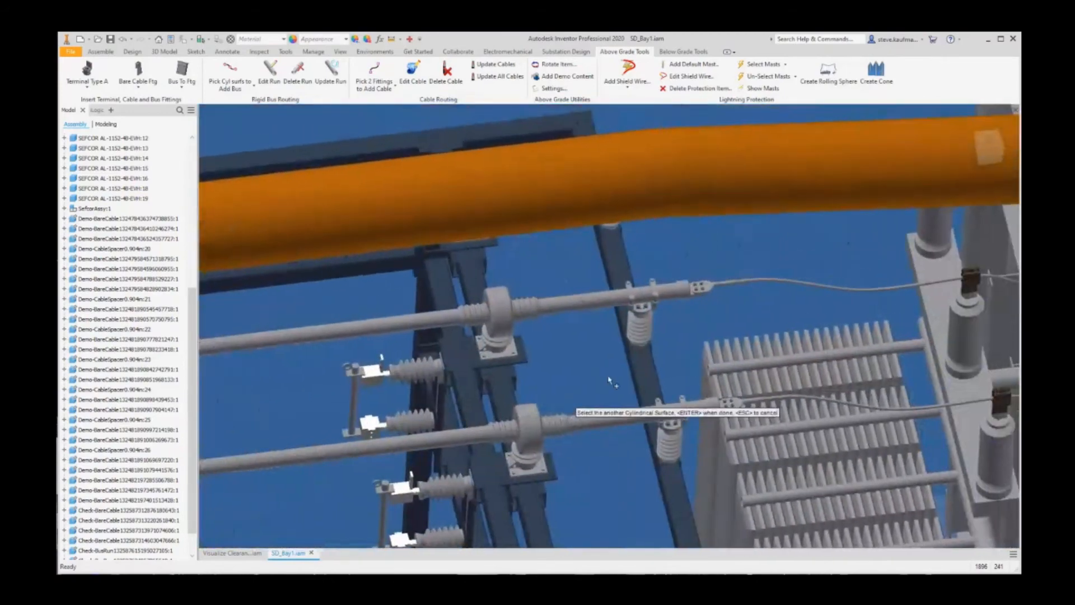
left_click(682, 300)
middle_click_drag(851, 350, 710, 343)
scroll(710, 343, "up", 3)
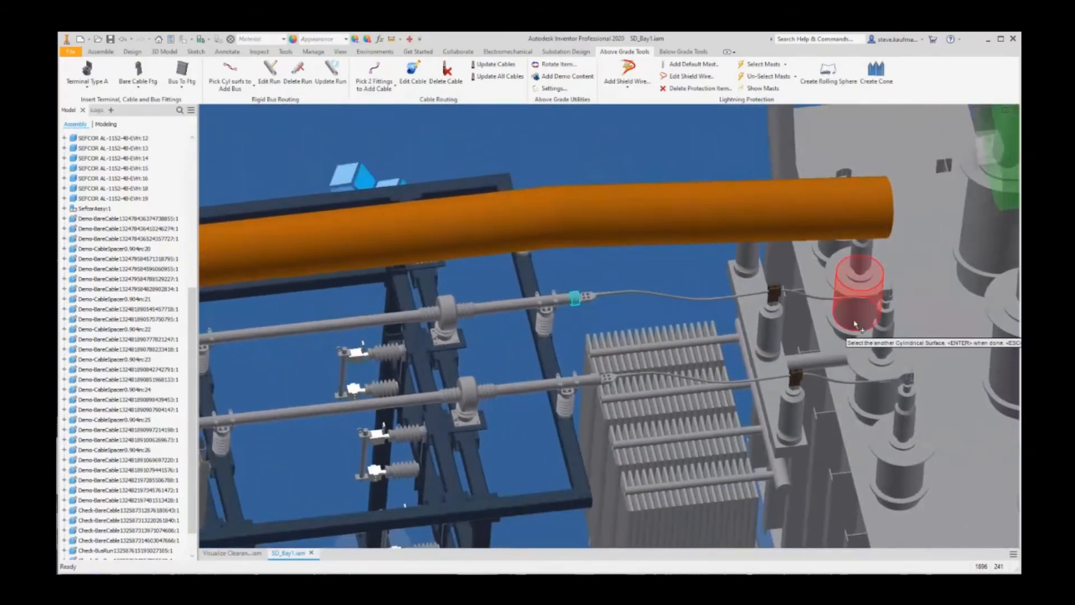
left_click(877, 300)
scroll(750, 336, "up", 5)
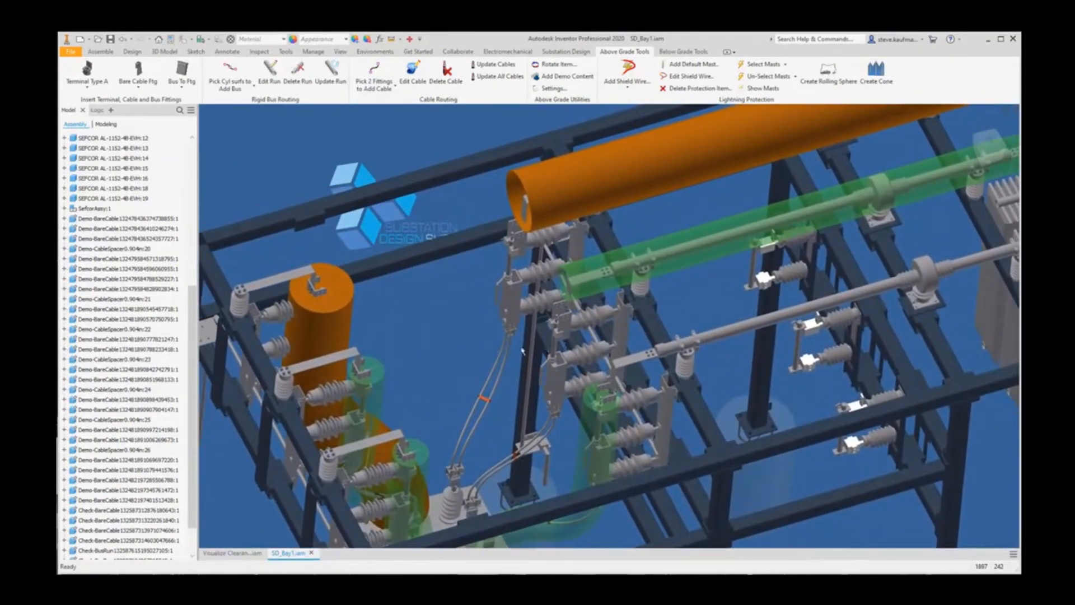
left_click(111, 39)
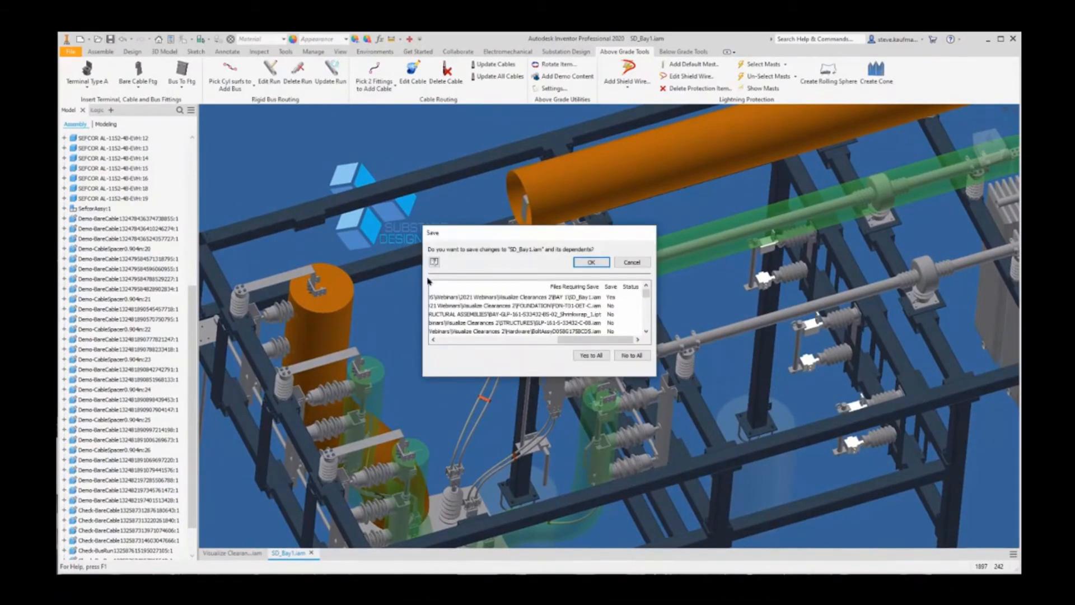
left_click(590, 262)
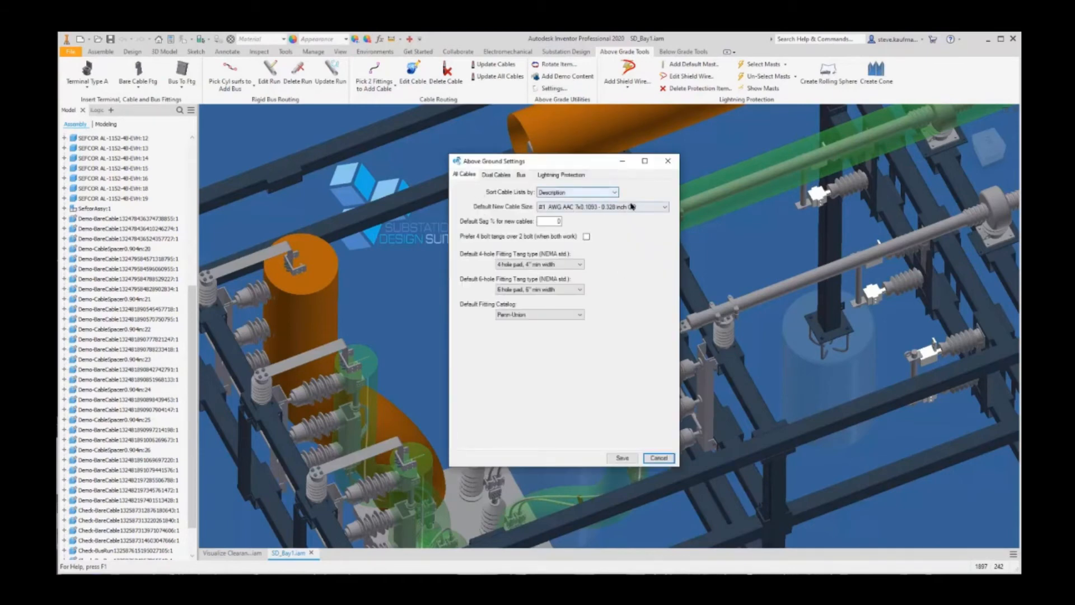
Step: Set the default new cable size to Clearance Phase BIL 110, 12 in R, and save the settings
left_click(664, 207)
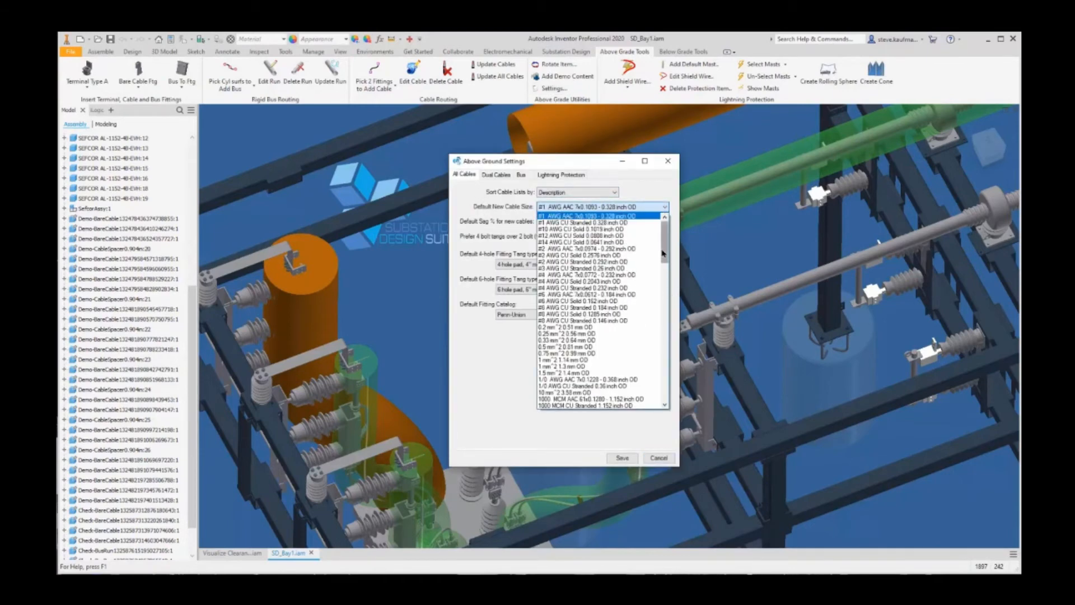
scroll(658, 389, "down", 3)
scroll(658, 389, "down", 4)
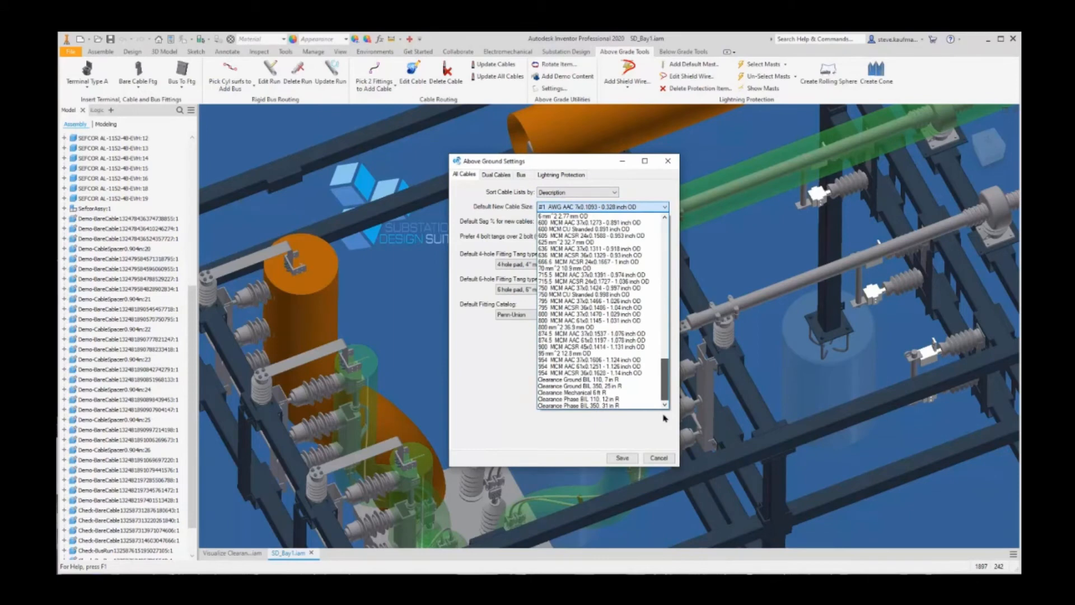
left_click(619, 400)
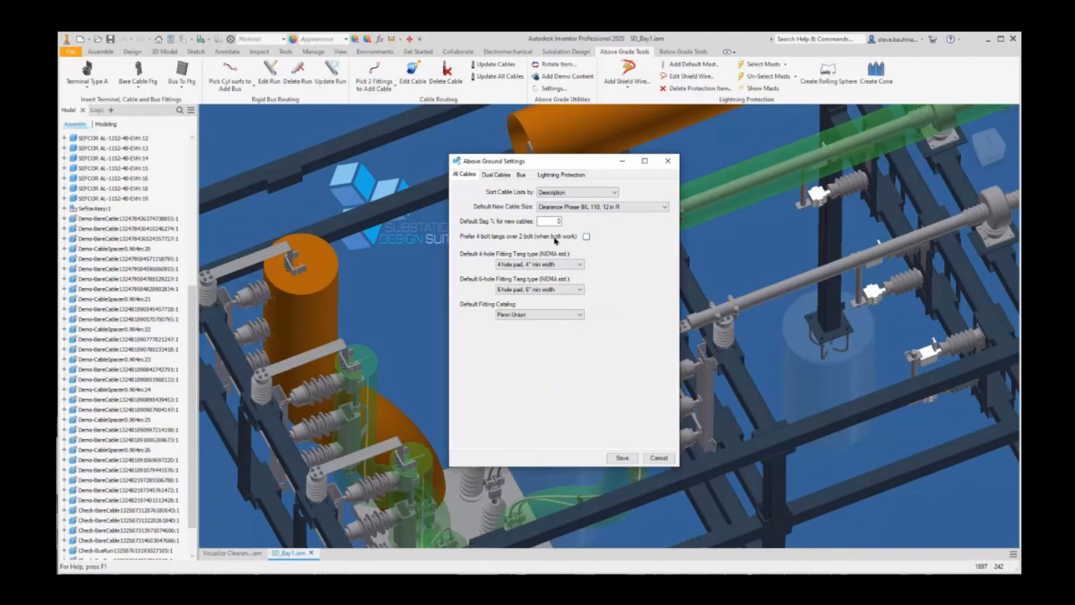
left_click(622, 457)
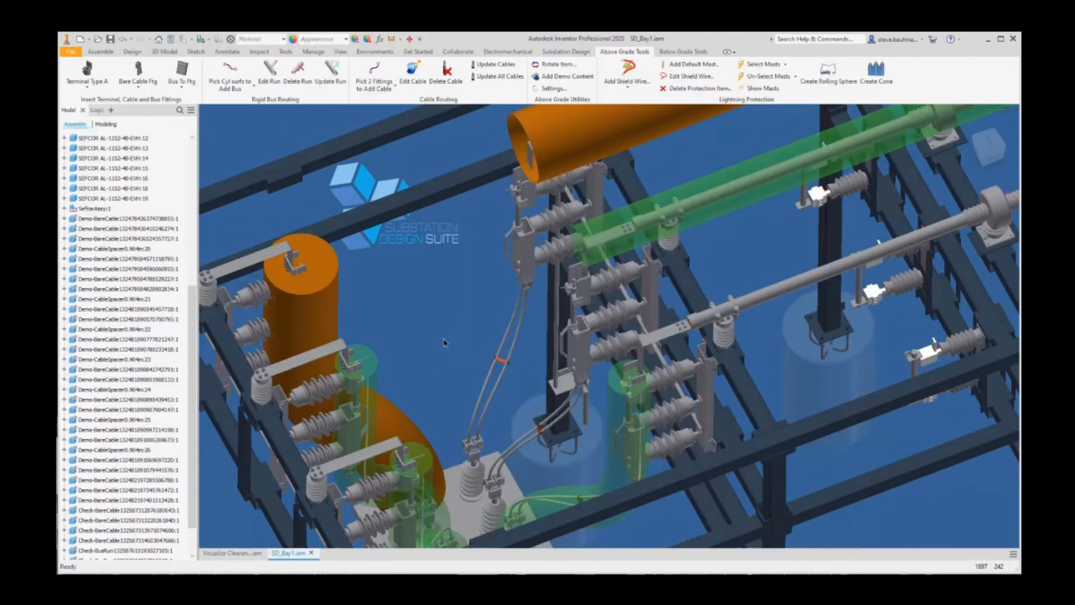
Step: Route a Clearance Phase BIL 110, 12 in R cable through cylindrical surfaces from the rear low-voltage switch down to the breaker bushing
left_click(376, 88)
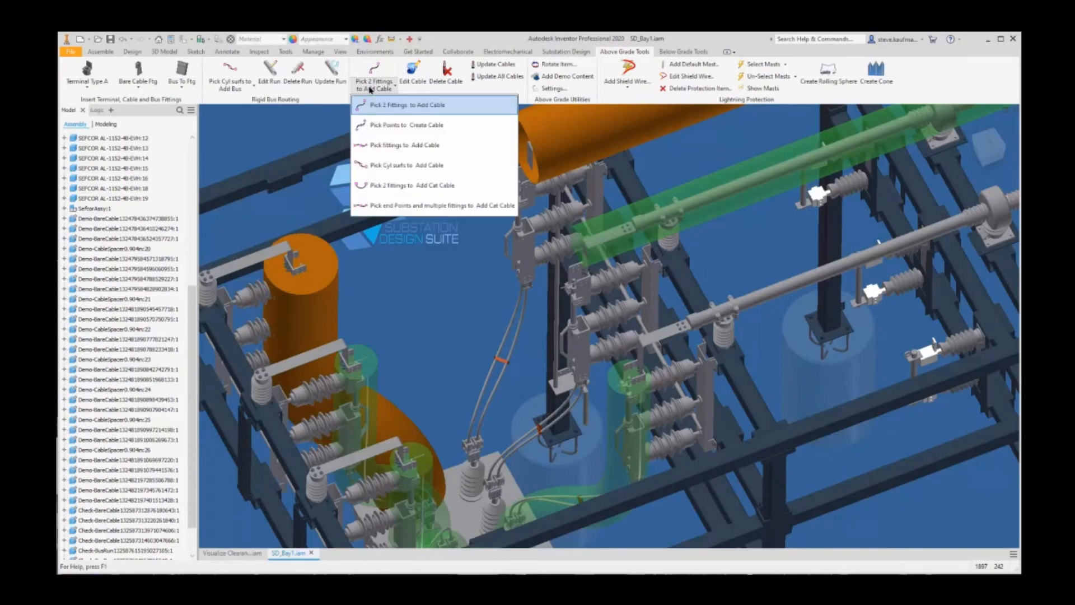
left_click(404, 166)
scroll(477, 257, "down", 5)
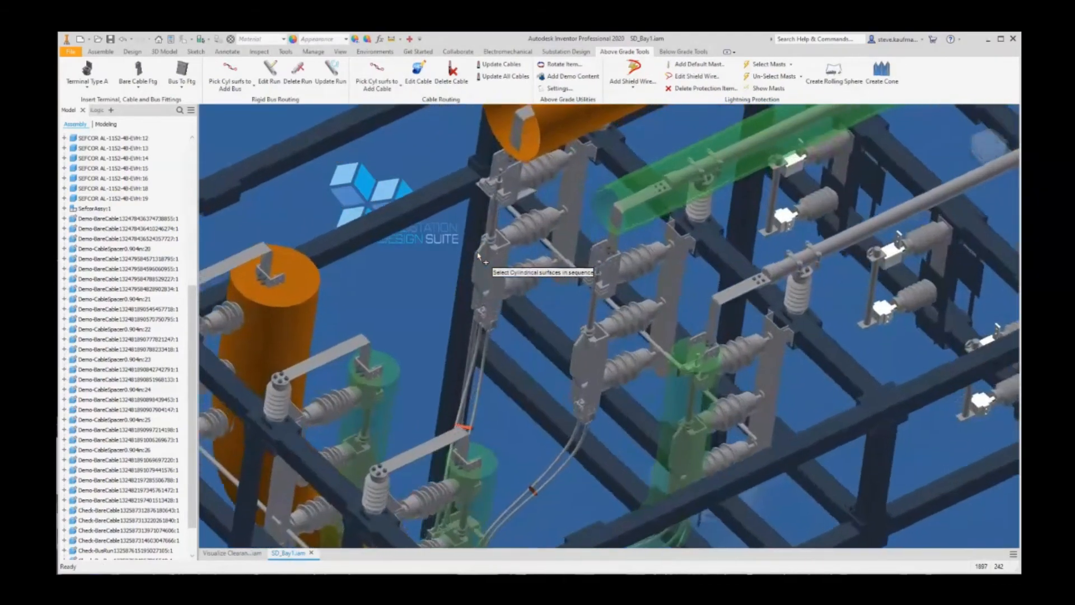
scroll(477, 257, "down", 3)
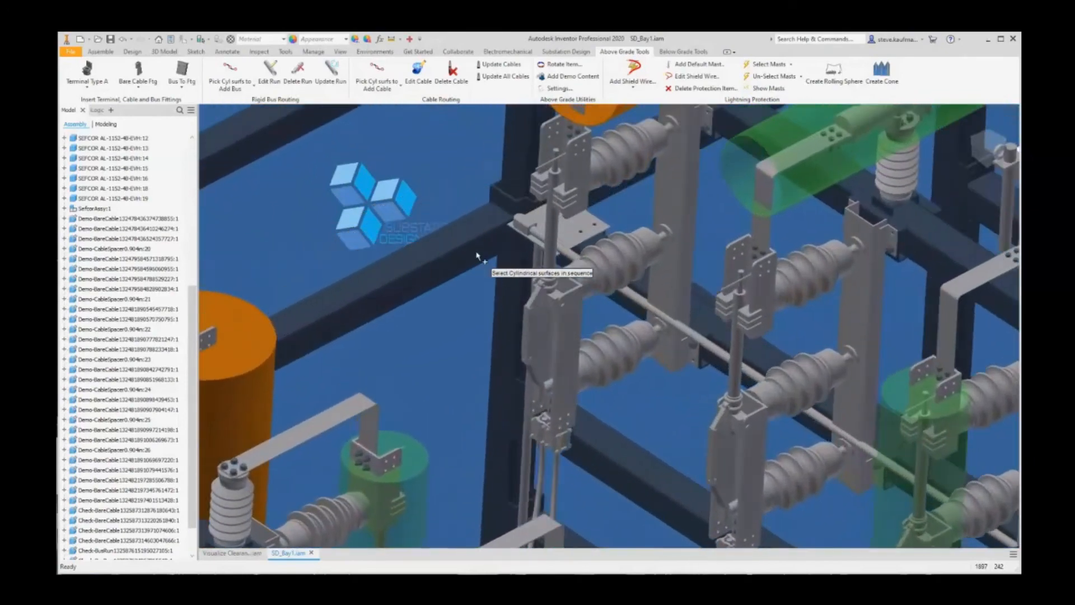
left_click(556, 163)
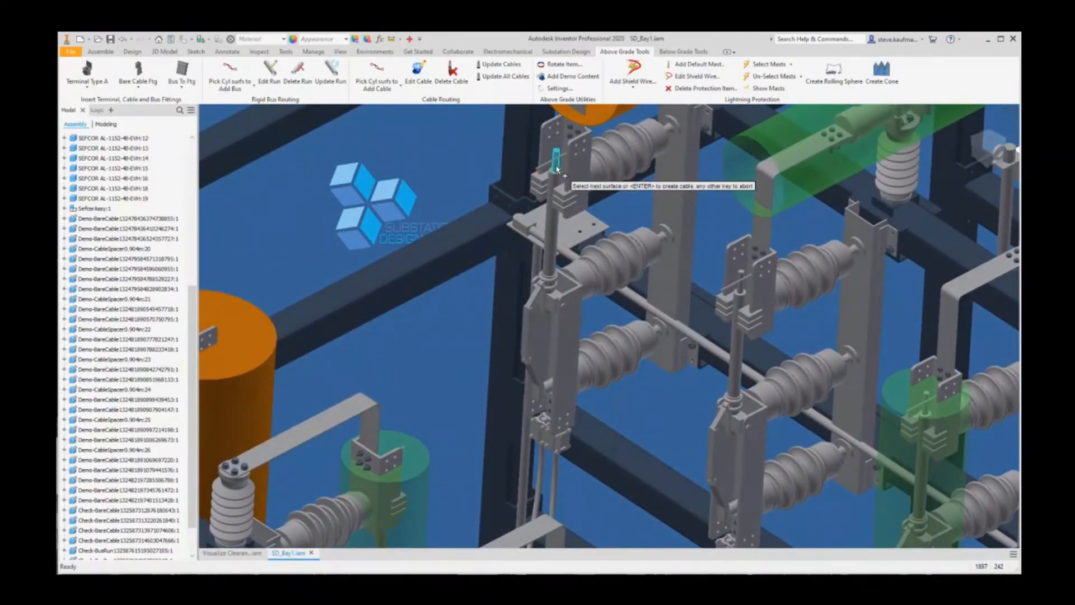
scroll(469, 366, "down", 4)
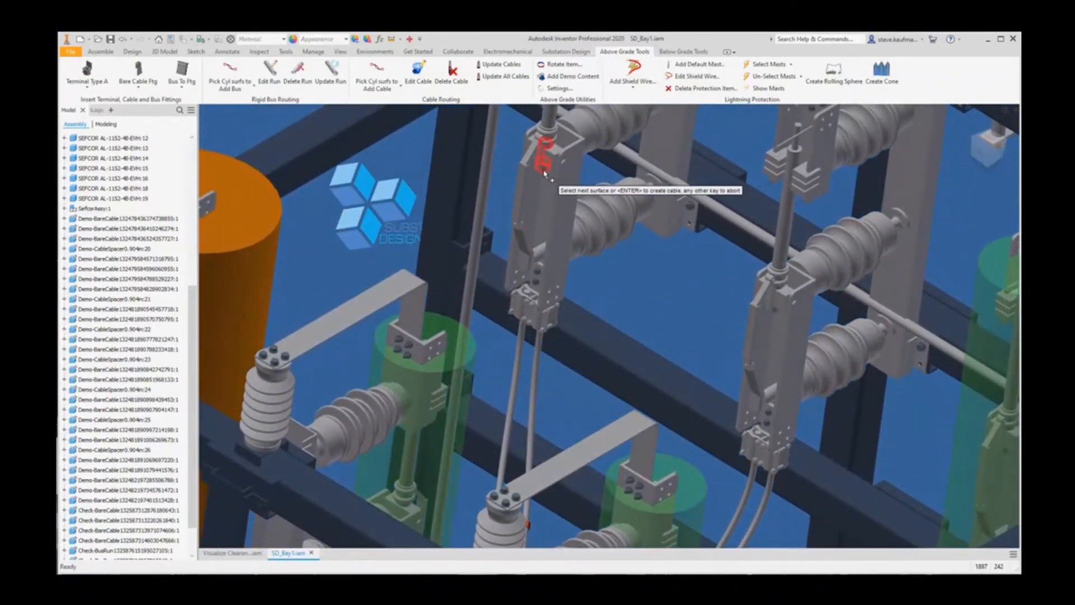
left_click(545, 171)
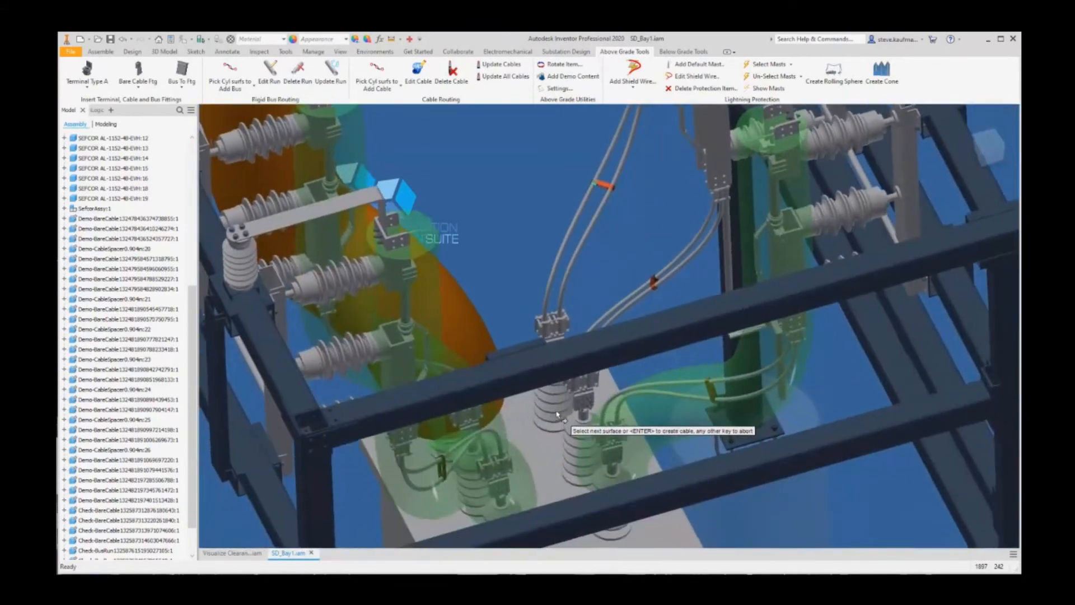
left_click(558, 396)
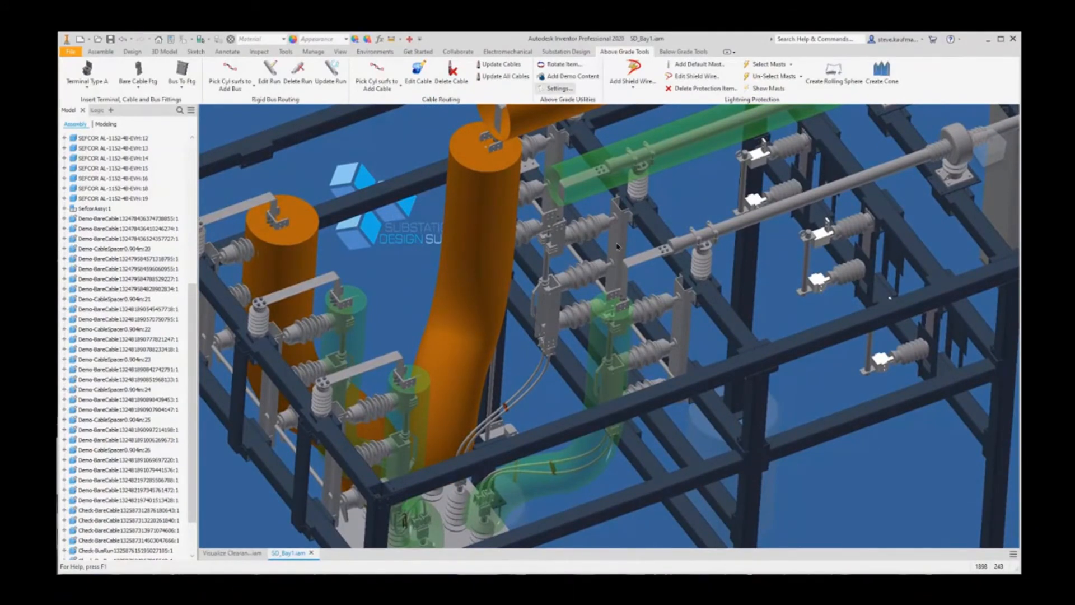
Step: Set the default new cable size to Clearance Ground BIL 110, 7 in R, and save the settings
left_click(664, 207)
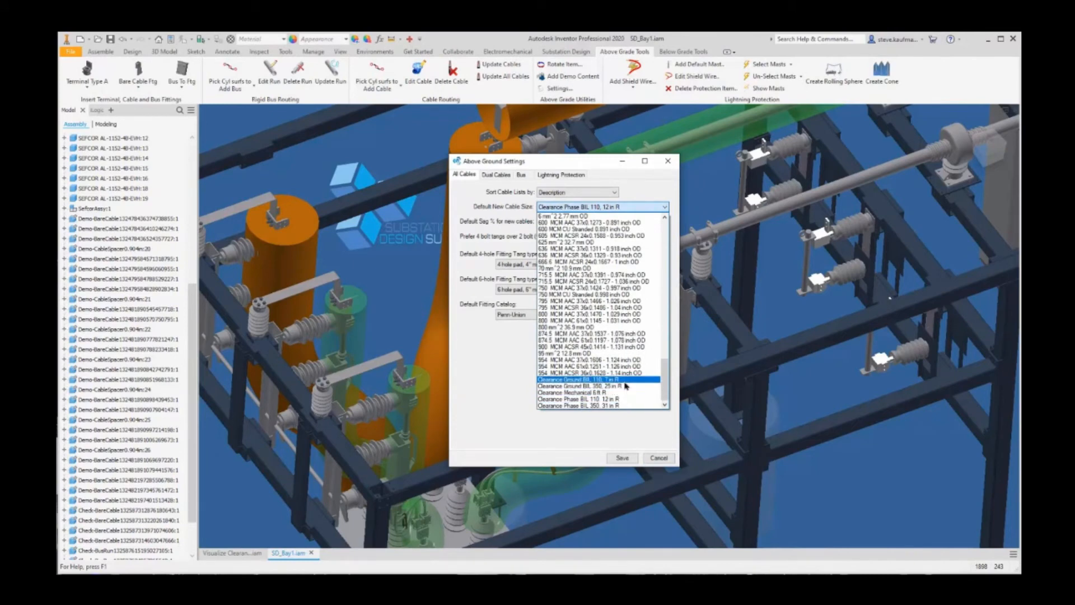
left_click(625, 380)
left_click(625, 455)
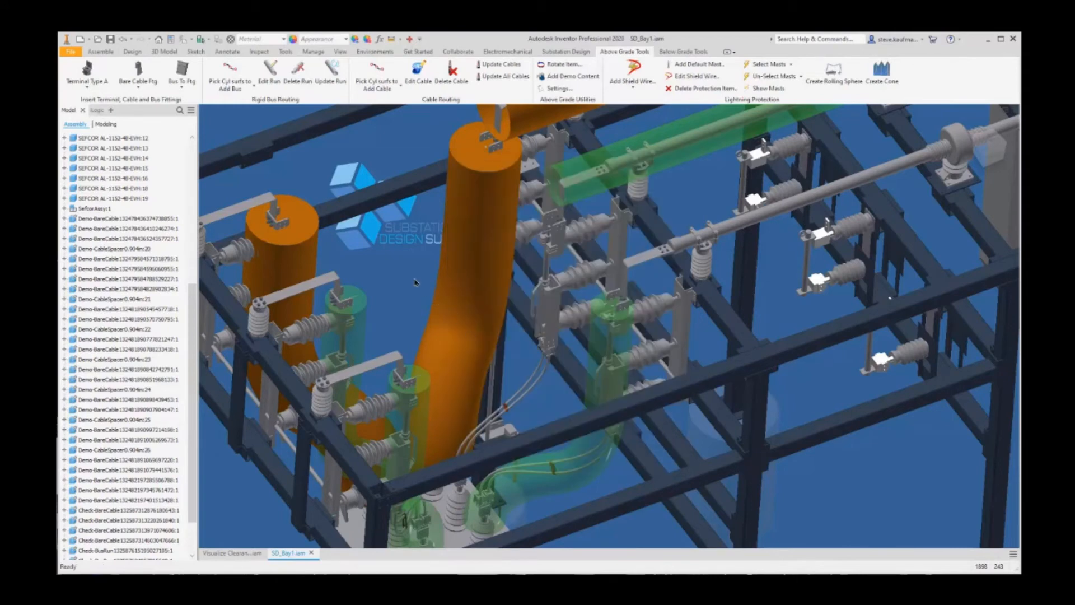
Step: Route a Clearance Ground BIL 110, 7 in R cable from the middle low-voltage switch through the cable spacer to the breaker bushing, and save the assembly
left_click(373, 70)
scroll(532, 291, "up", 6)
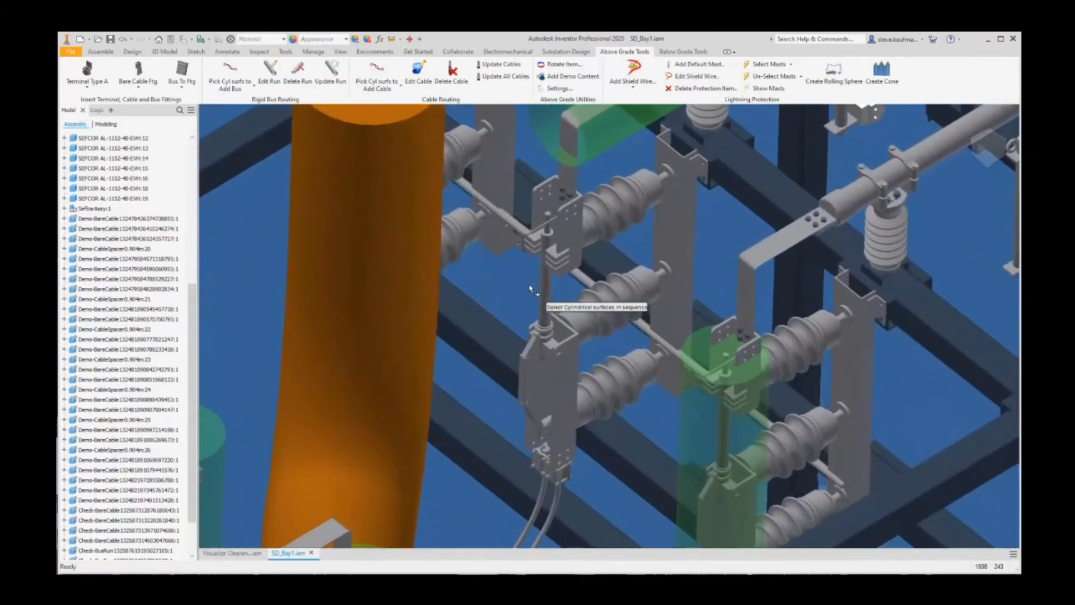
left_click(548, 232)
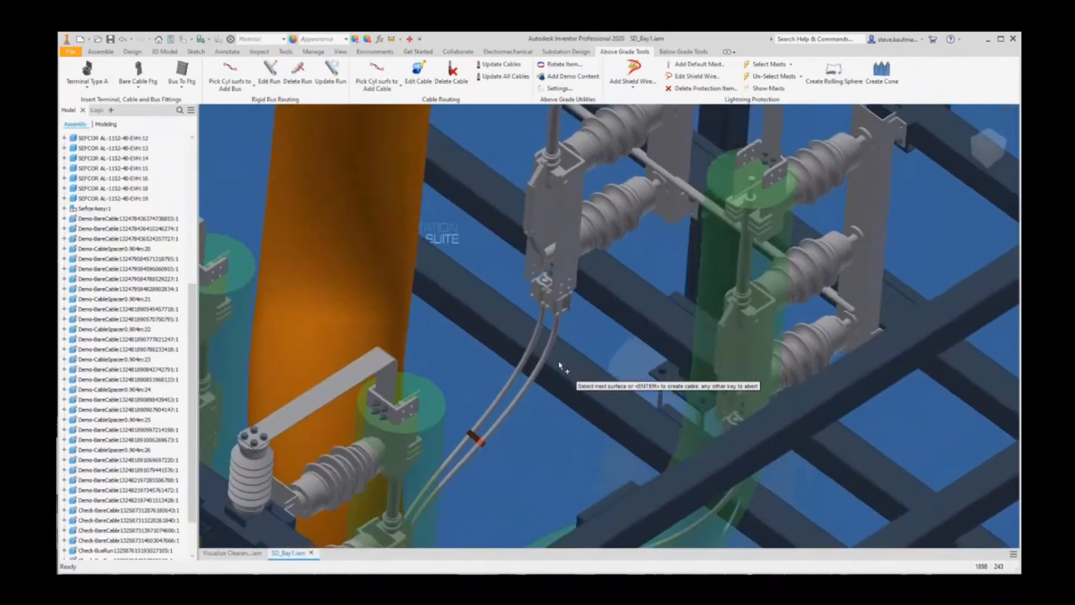
middle_click_drag(560, 365, 538, 306, "shift")
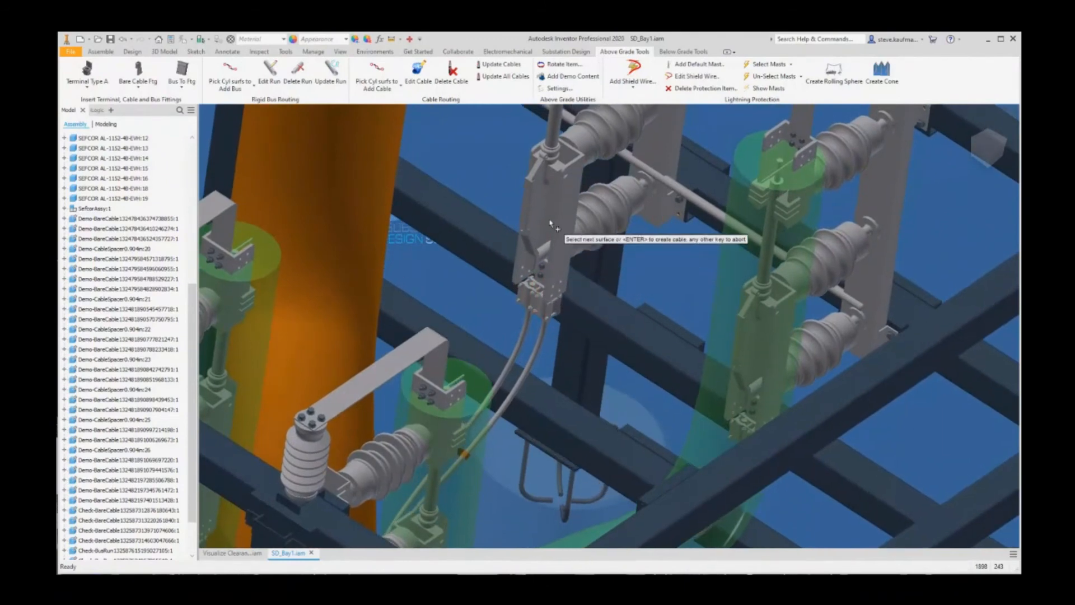
left_click(548, 168)
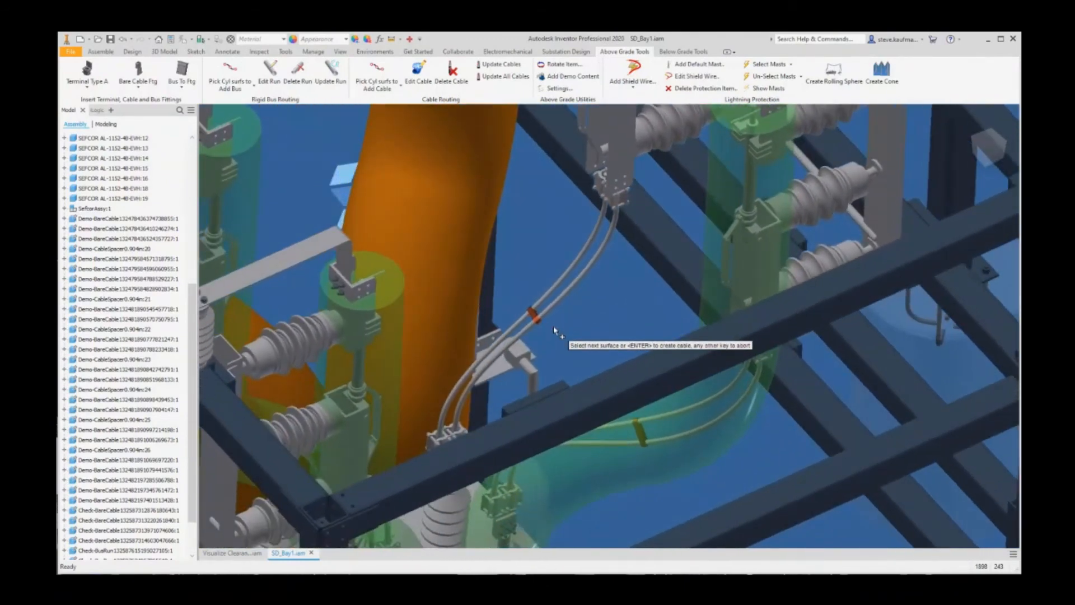
left_click(537, 320)
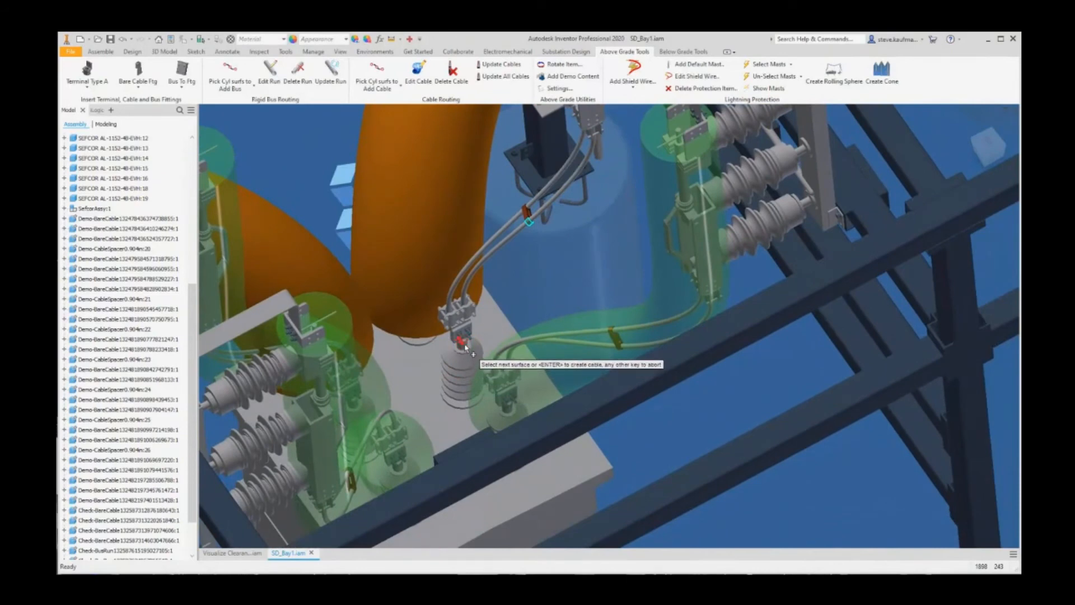
left_click(467, 352)
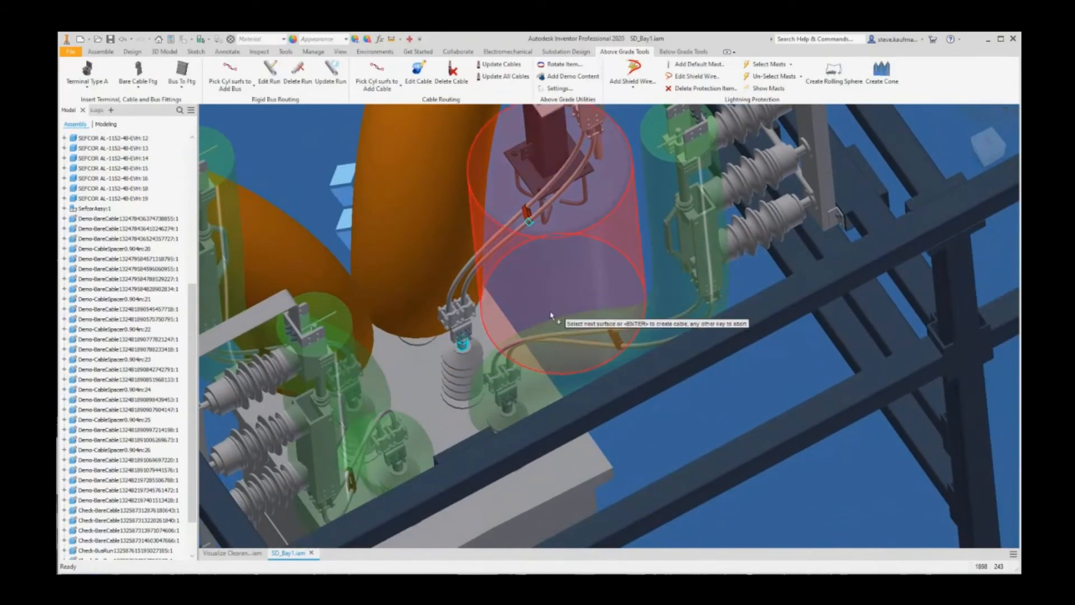
key("Return")
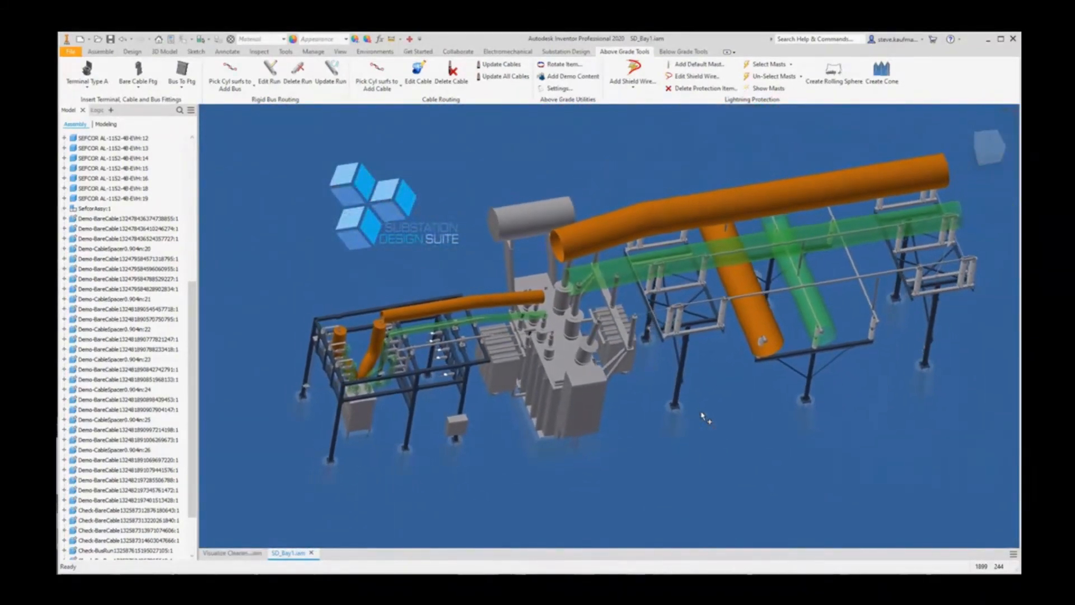
left_click(110, 39)
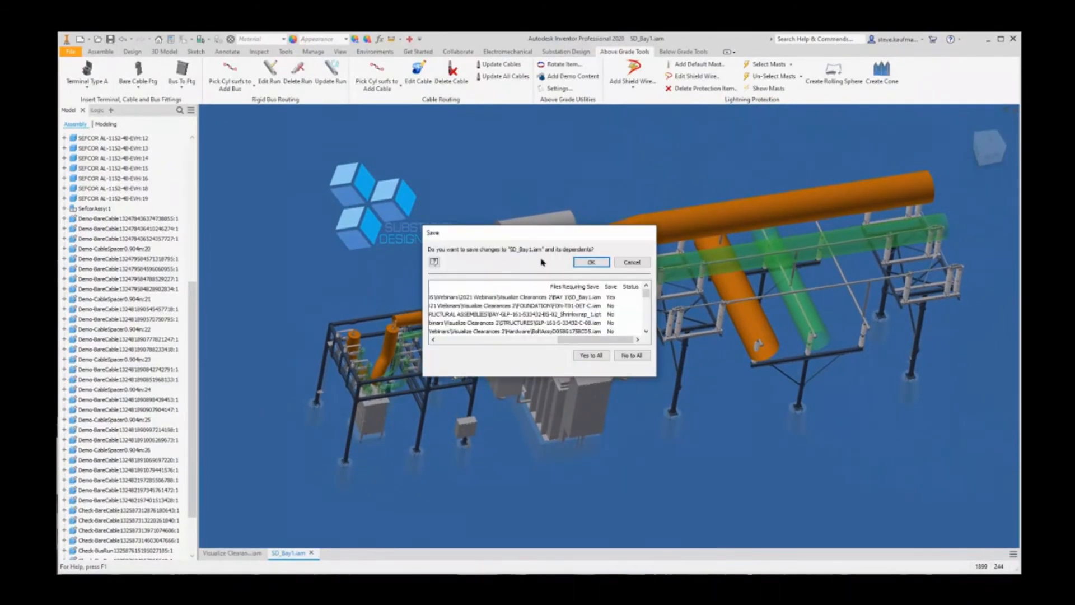
left_click(583, 262)
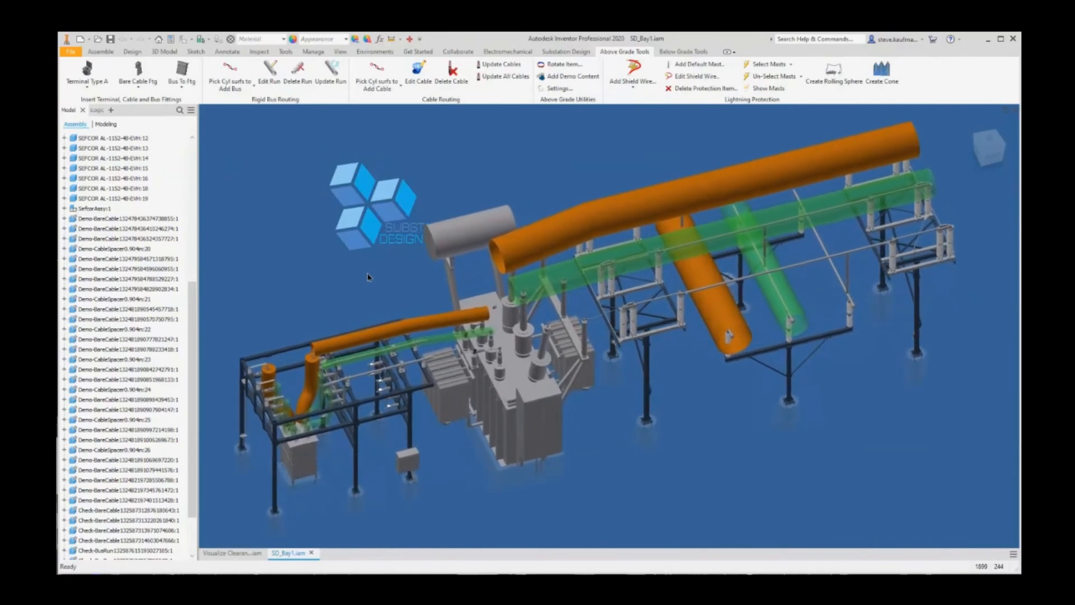
Step: Examine the clearance entries in the assembly's structured bill of materials, sorted by title, and select the Clearance Phase 31 in R title
left_click(101, 52)
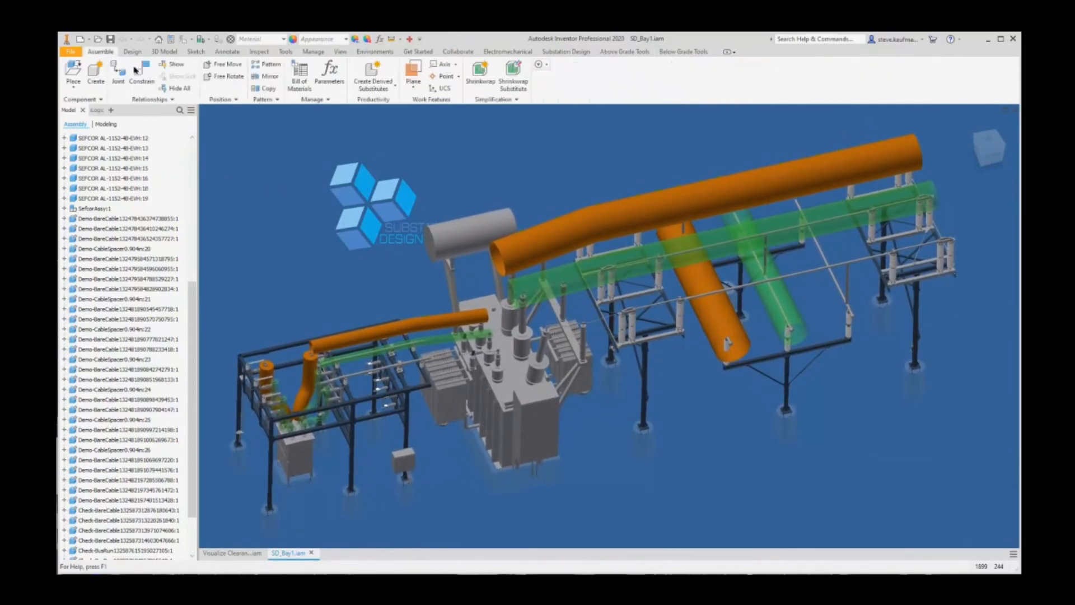
left_click(300, 76)
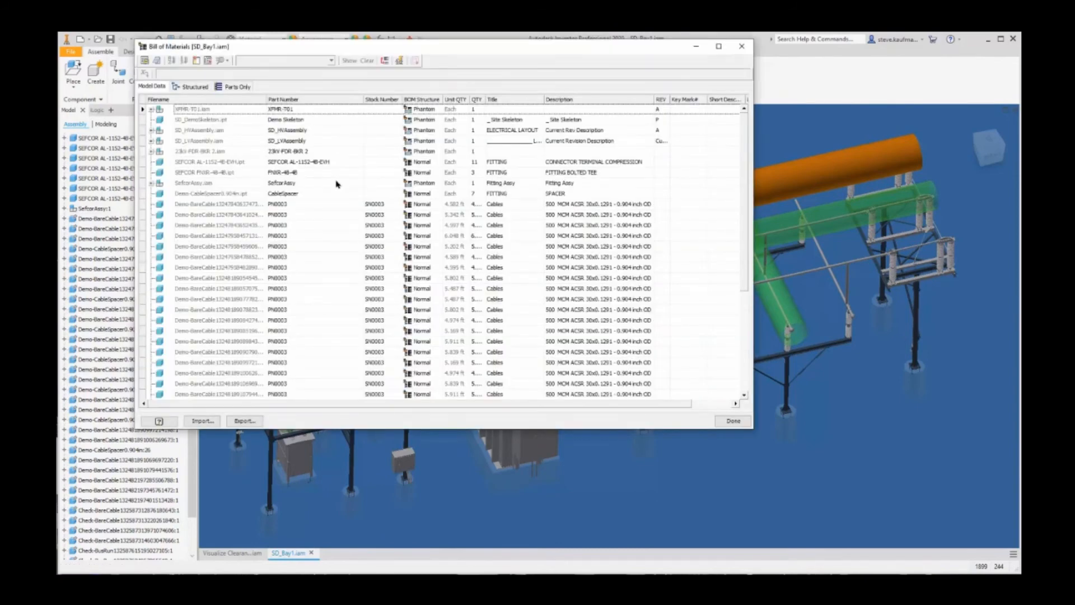
left_click(526, 99)
left_click(194, 89)
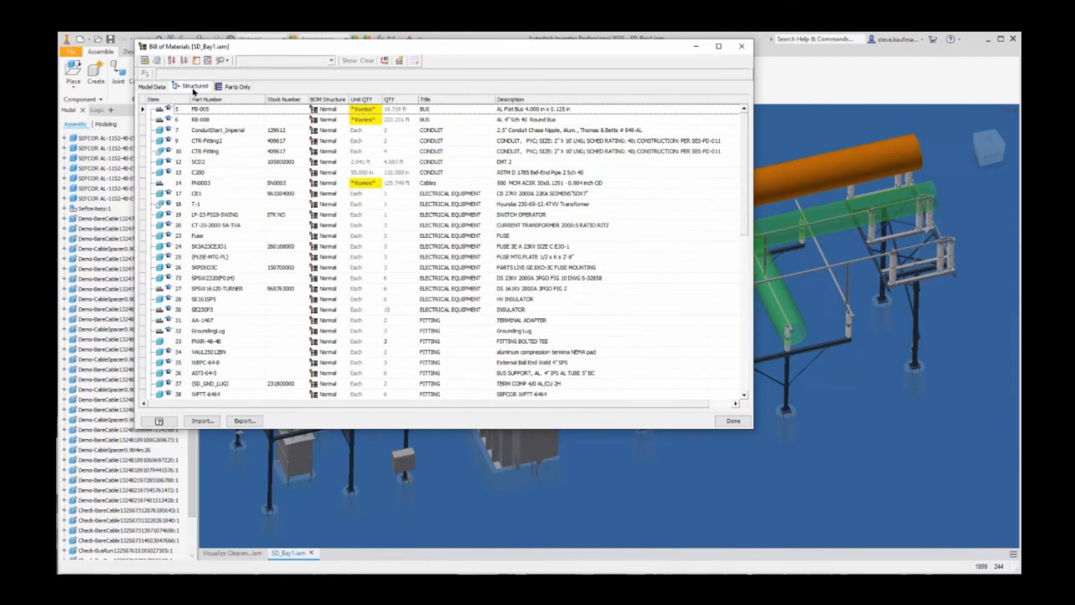
left_click(443, 102)
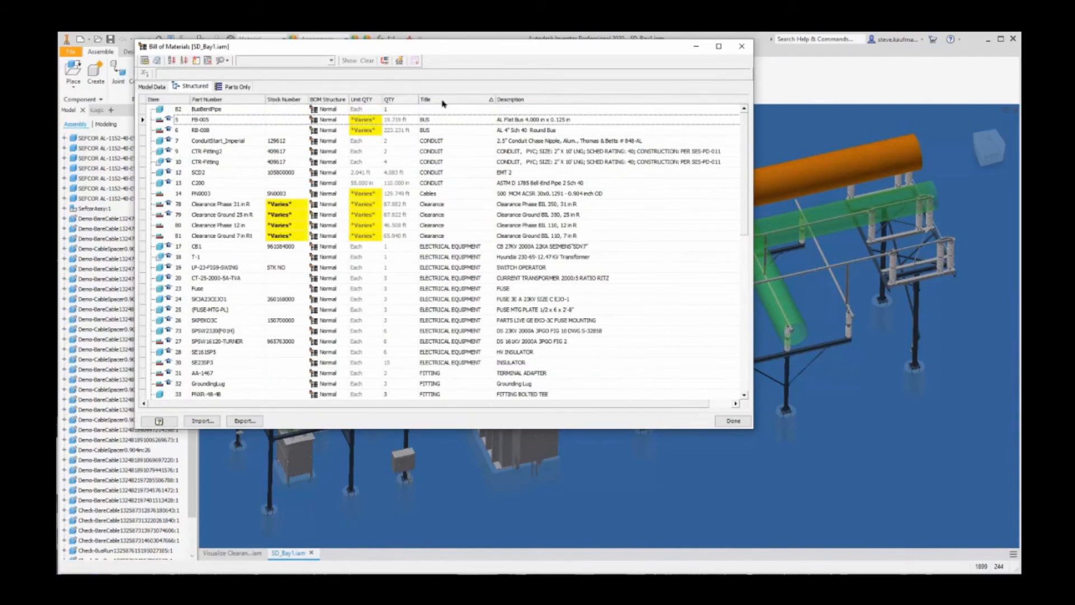
left_click(443, 102)
left_click(443, 101)
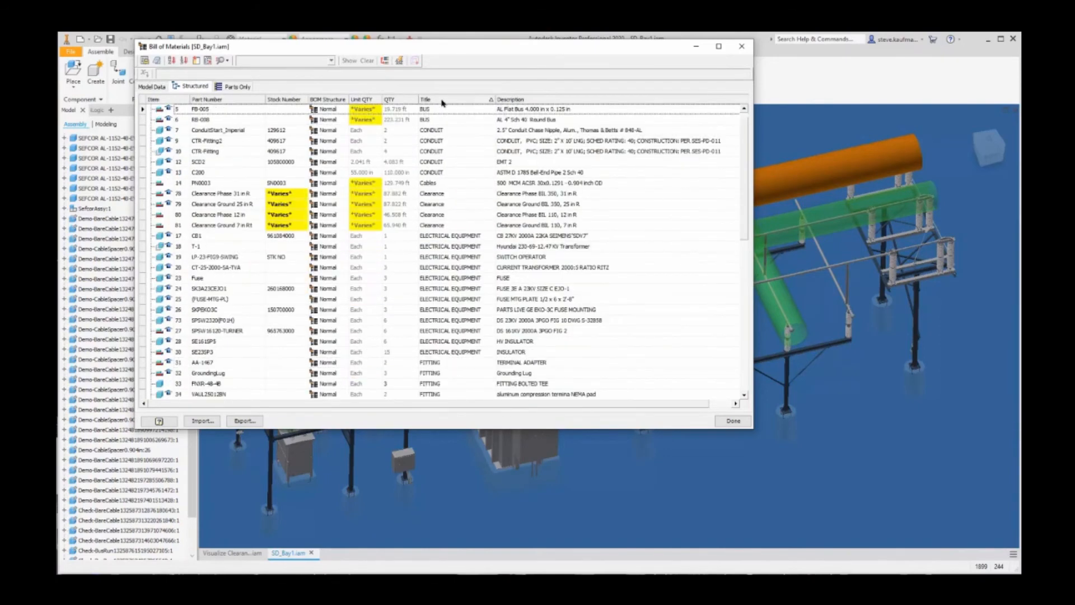
left_click(444, 195)
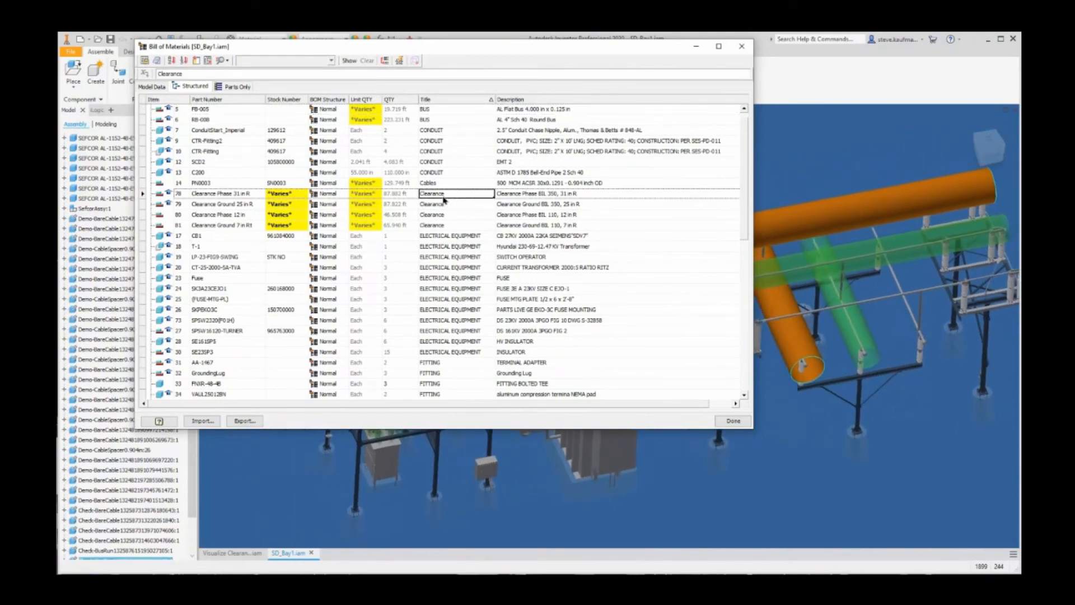
Step: Go through the titles of the Clearance Ground 25 in R, Clearance Phase 12 in and Clearance Ground 7 in Rt entries
left_click(448, 207)
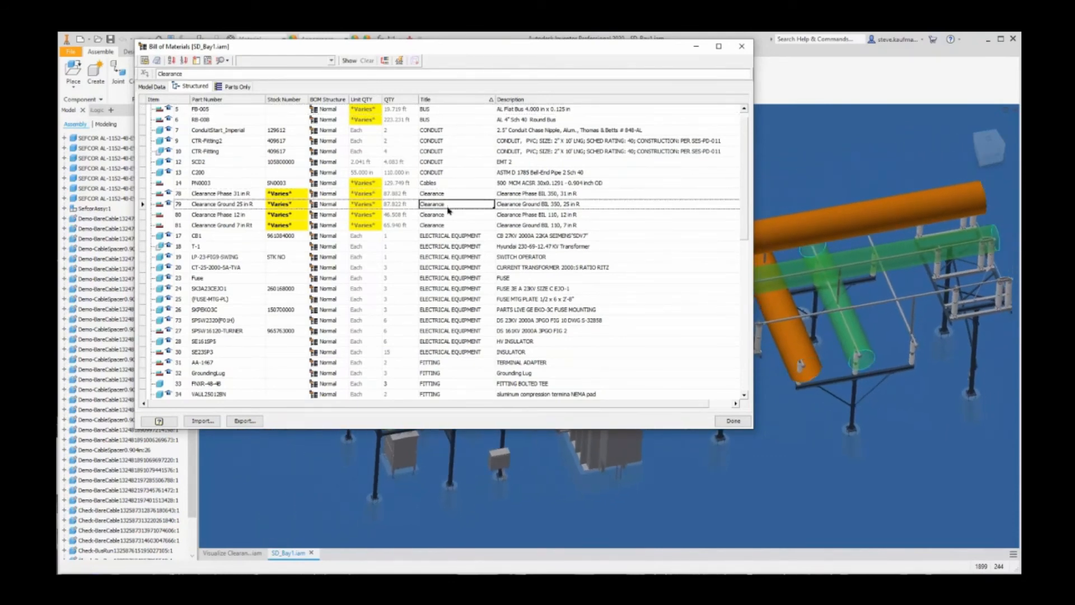
left_click(449, 216)
left_click(449, 225)
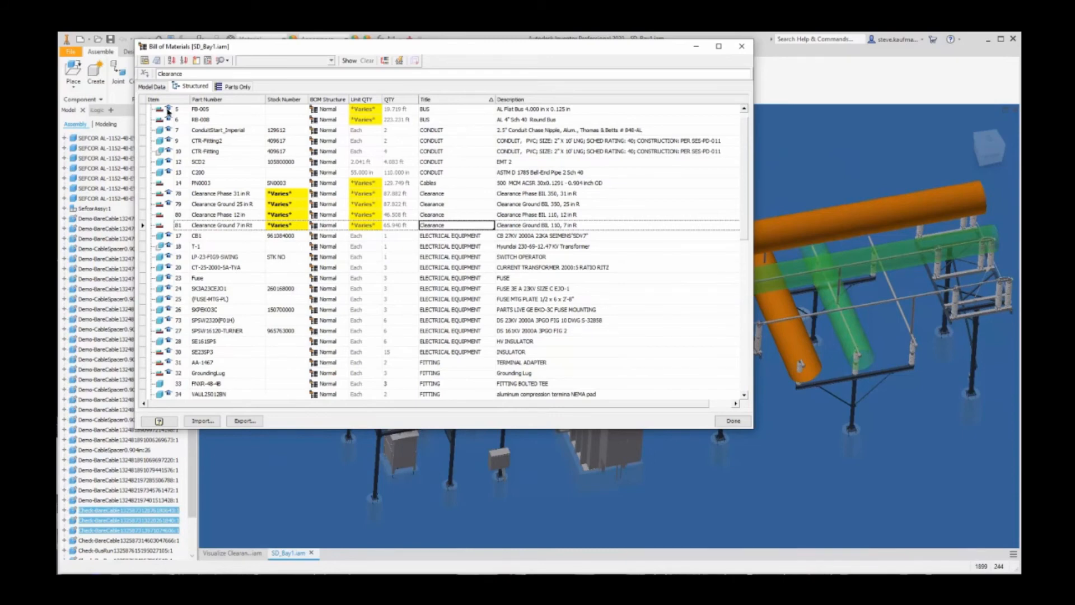
Step: In the bill of materials' model data, set the BOM structure of the first Clearance Ground 7 in Rt entry to Phantom
left_click(155, 88)
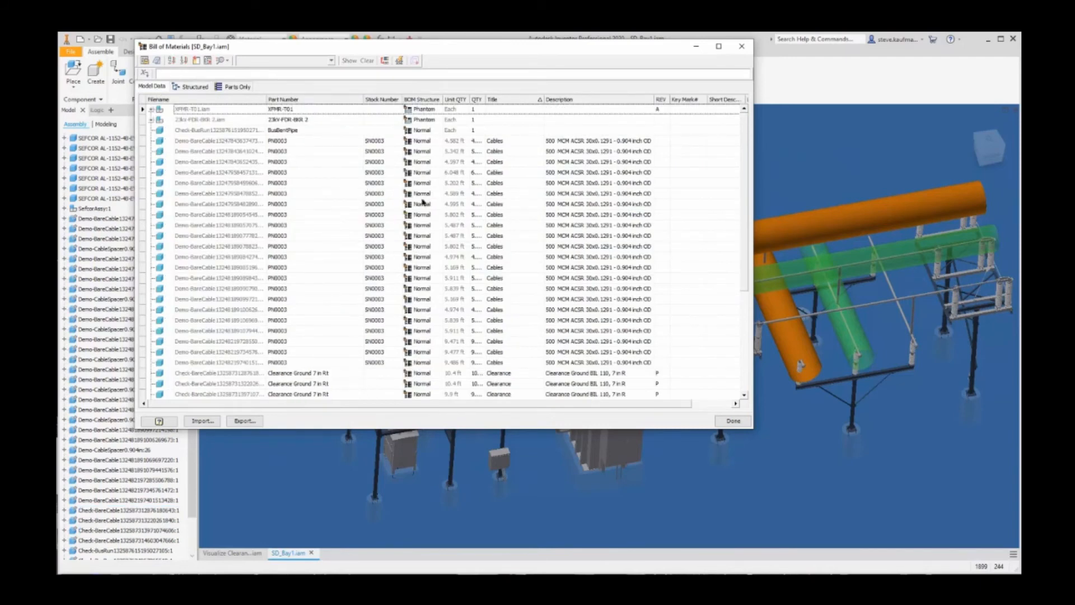
scroll(536, 234, "down", 2)
scroll(535, 234, "down", 3)
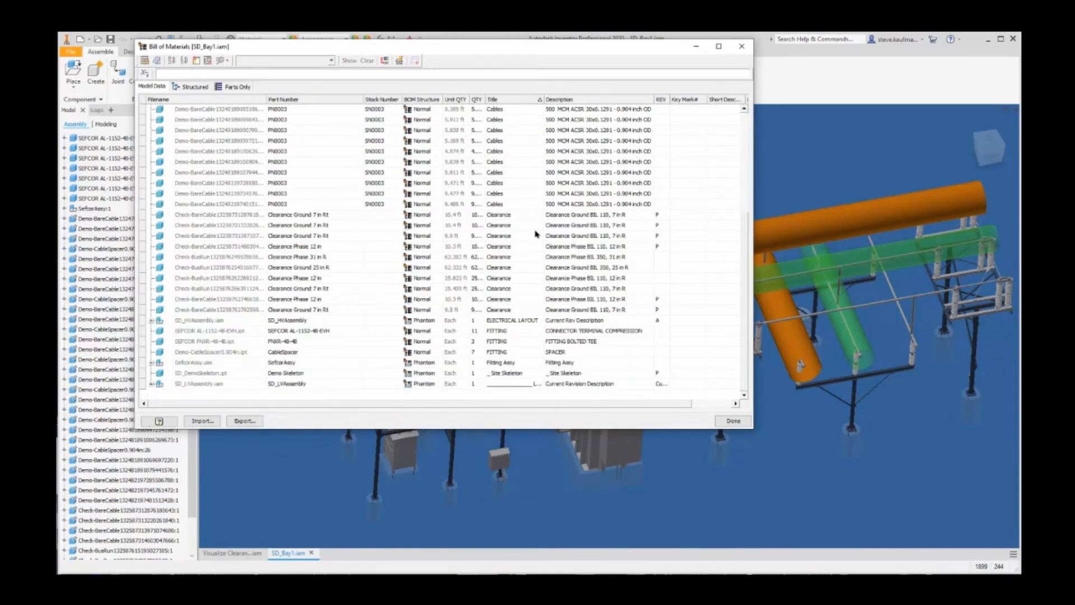
left_click(513, 216)
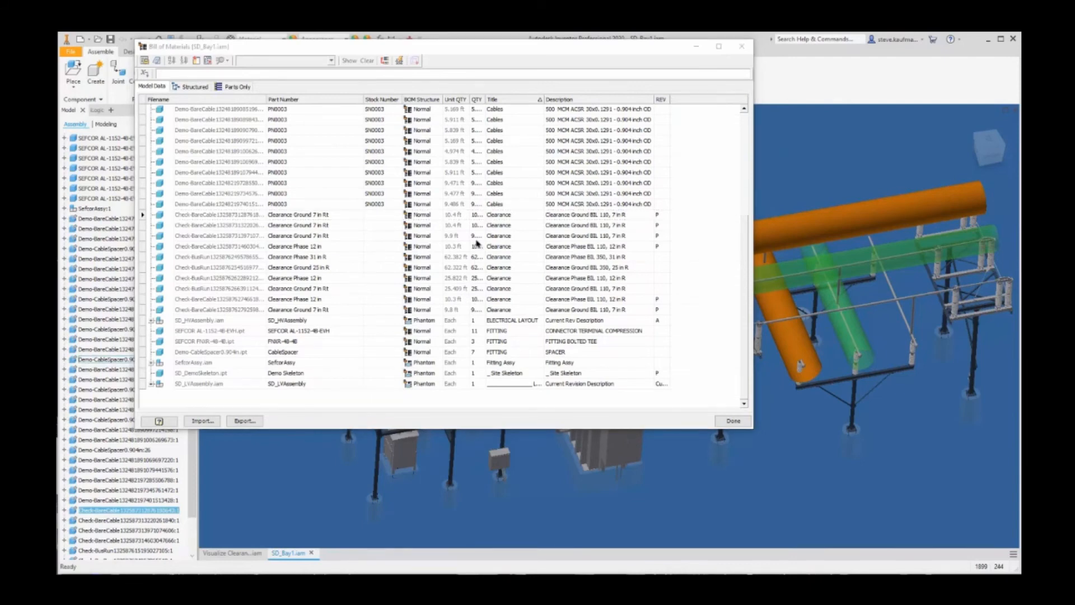
left_click(430, 217)
left_click(436, 217)
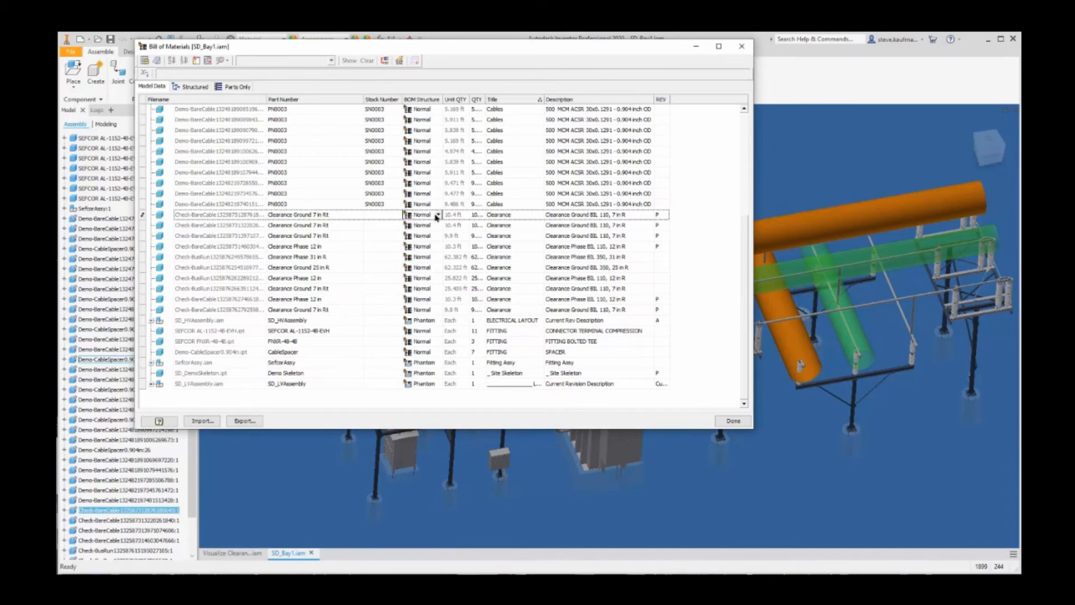
left_click(437, 216)
left_click(433, 253)
scroll(437, 226, "up", 5)
left_click(436, 225)
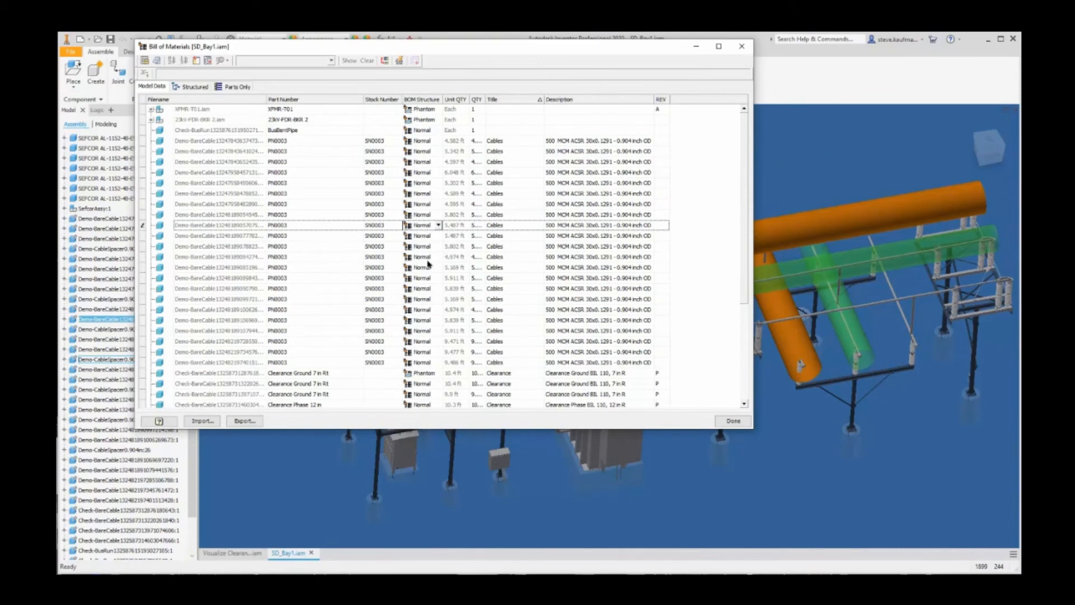
left_click(426, 373)
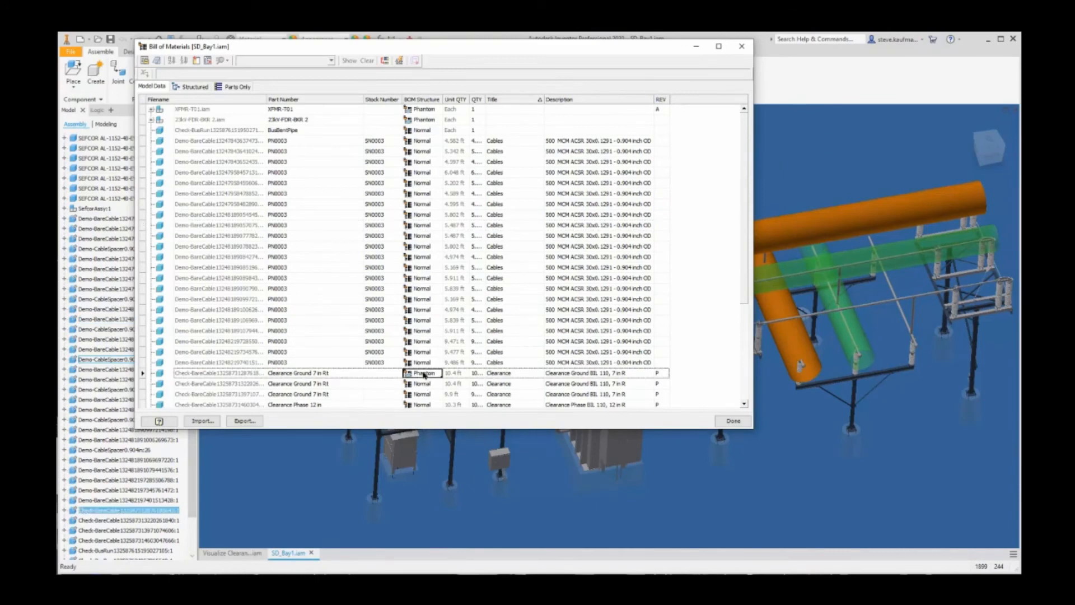
Step: Copy the Phantom BOM structure from the first clearance entry to all the remaining entries titled Clearance
scroll(466, 316, "down", 1)
scroll(465, 316, "down", 4)
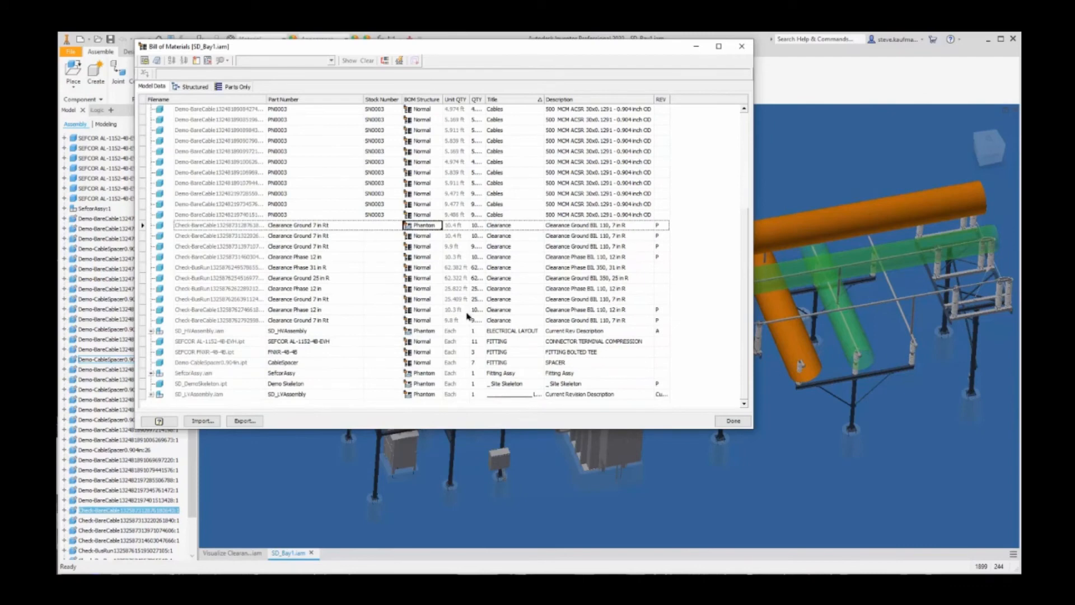
key("ctrl+c")
key("Return")
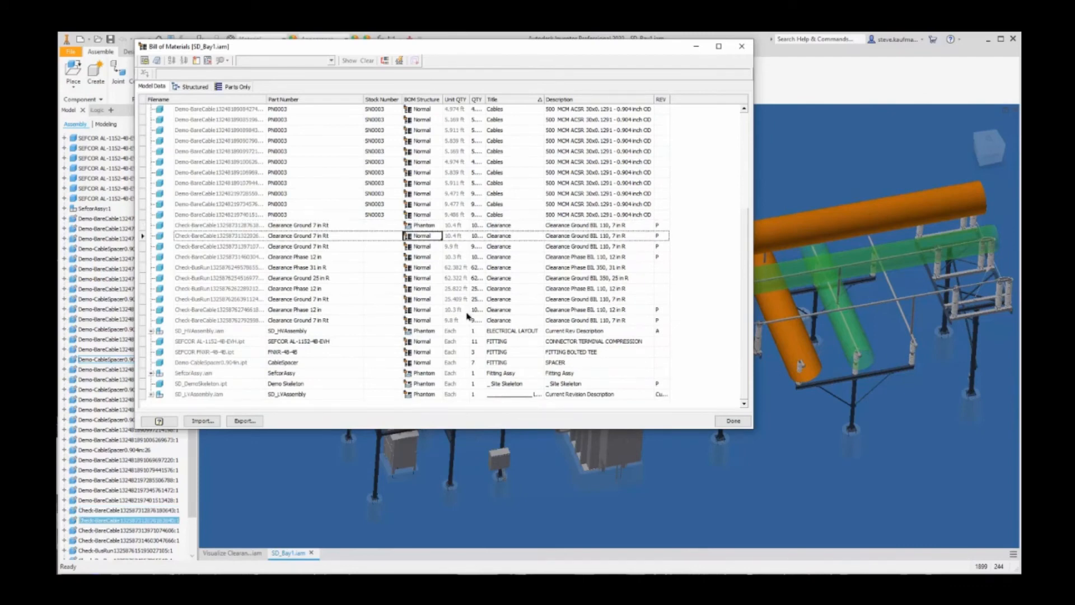
key("ctrl+v")
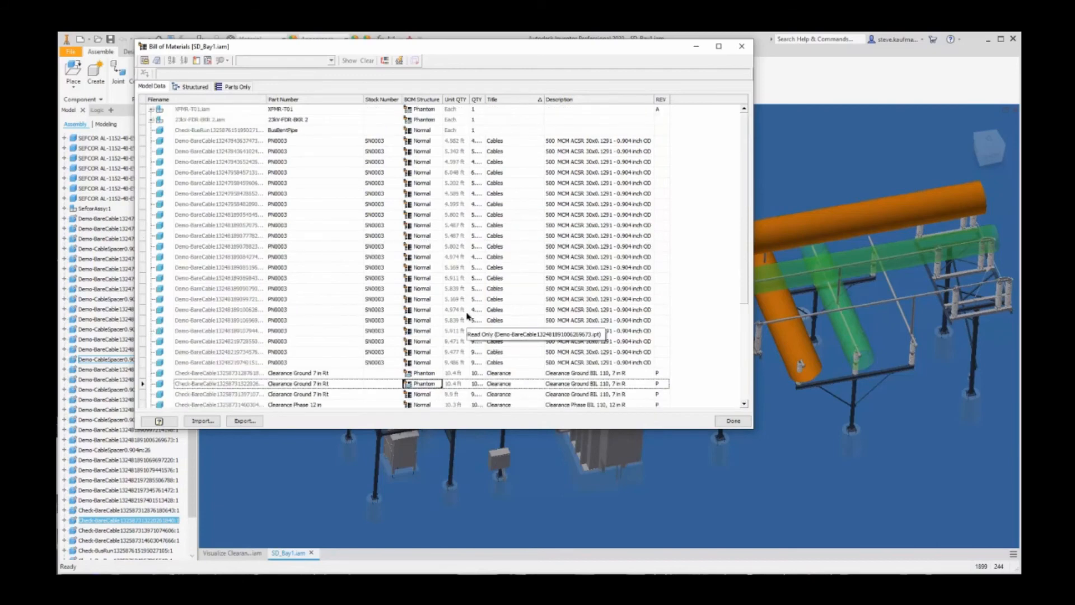
key("Return")
key("ctrl+v")
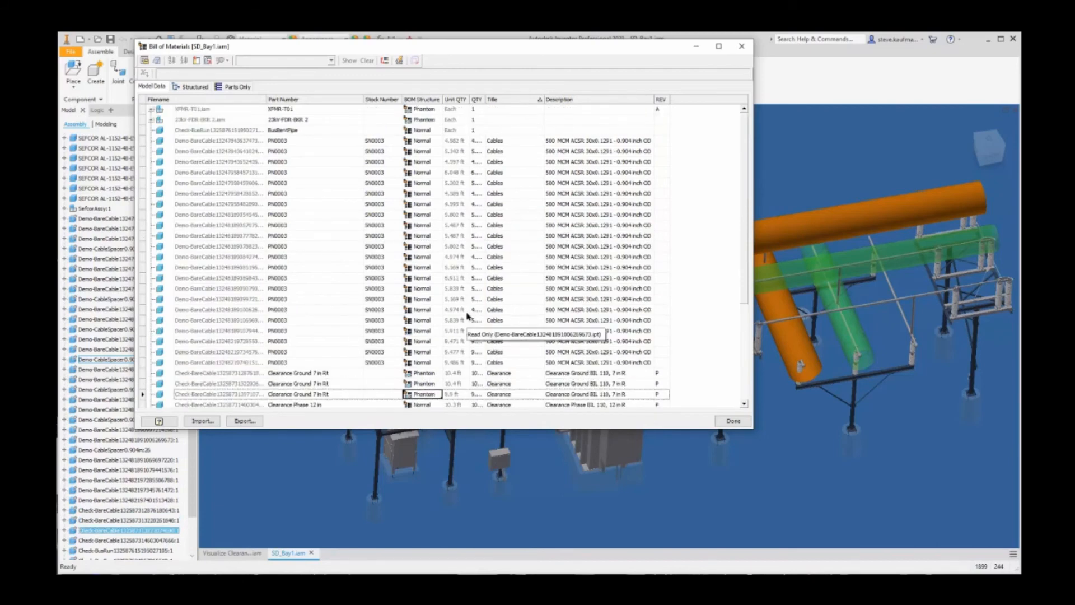
key("Return")
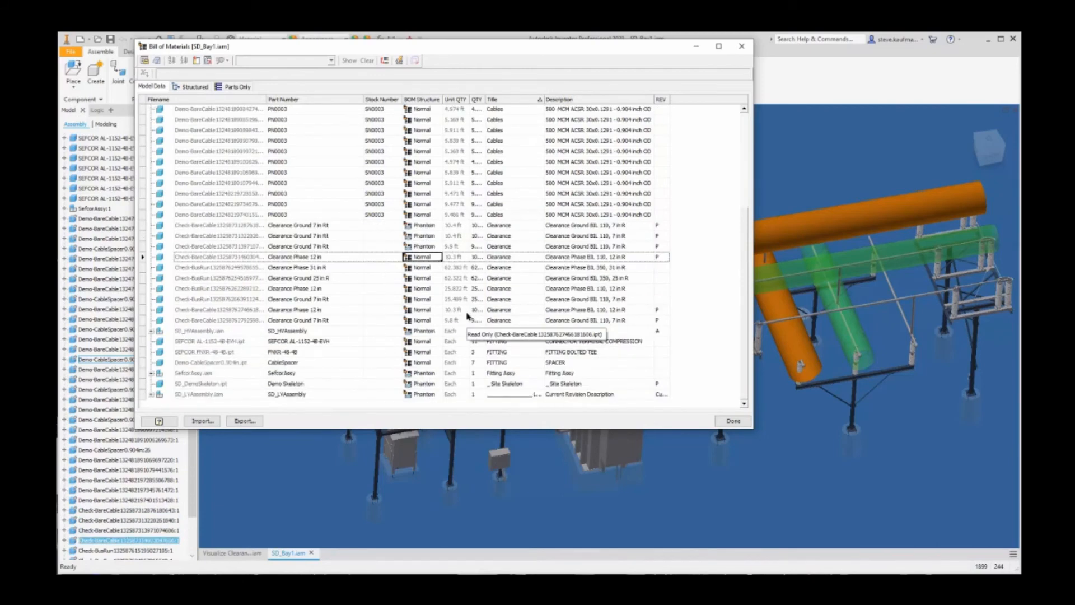
key("ctrl+v")
key("Return")
key("ctrl+v")
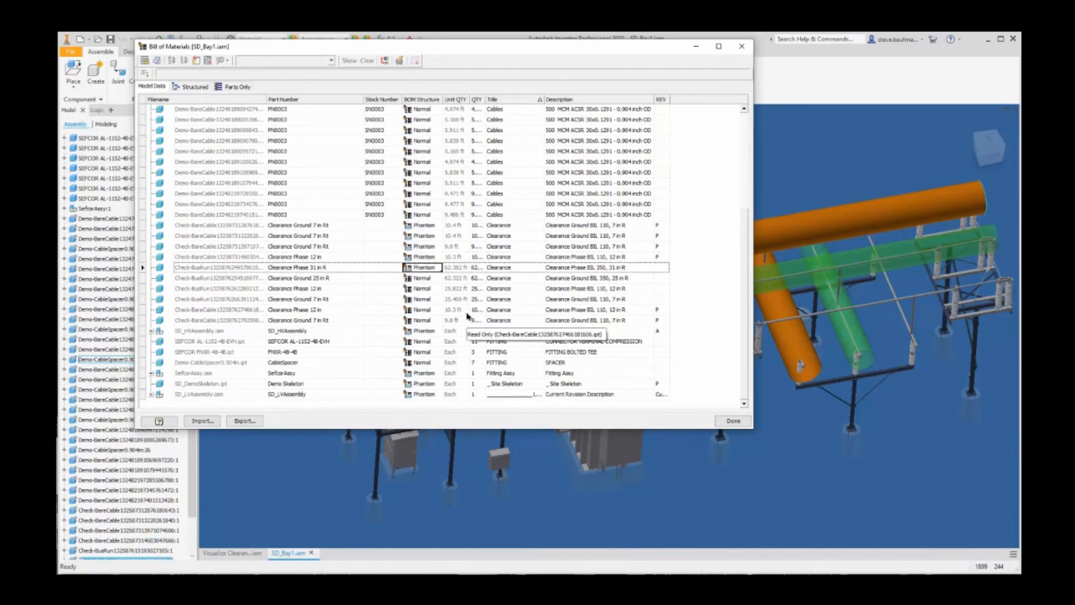
key("Return")
key("Return")
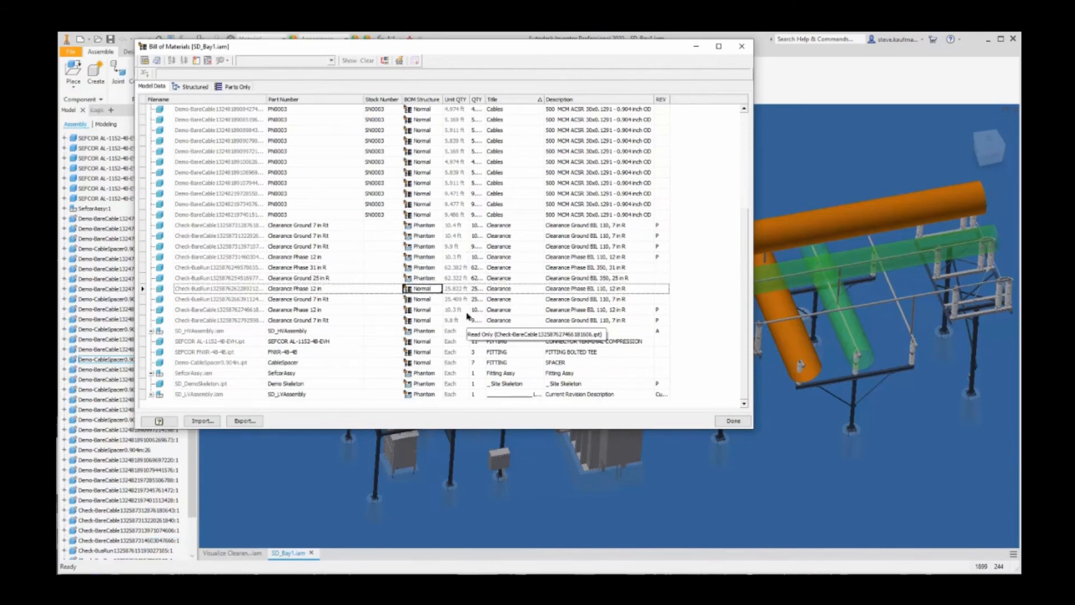
key("Return")
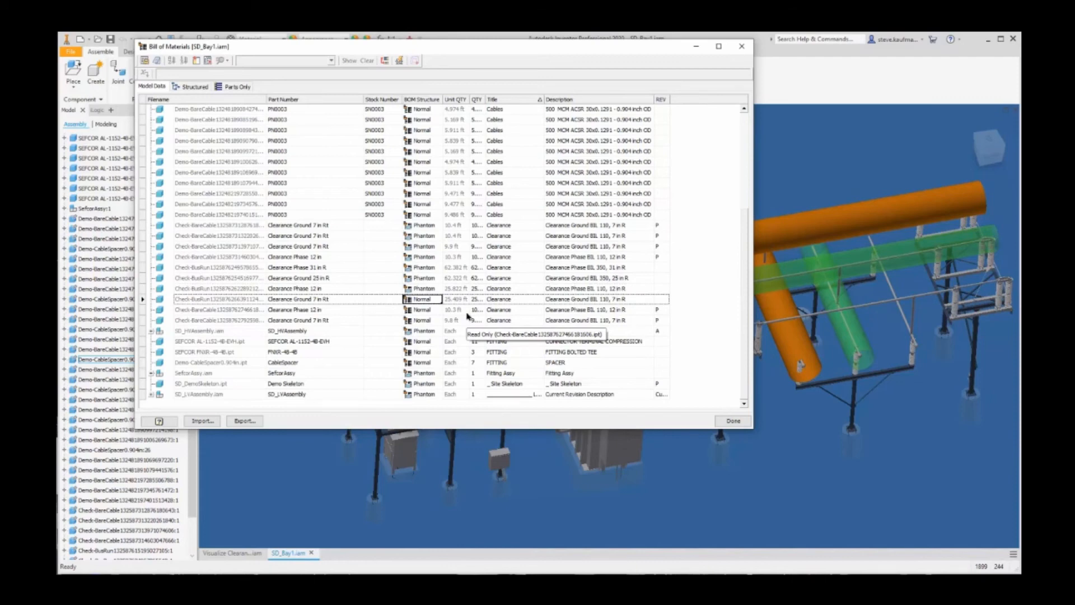
key("ctrl+v")
key("Return")
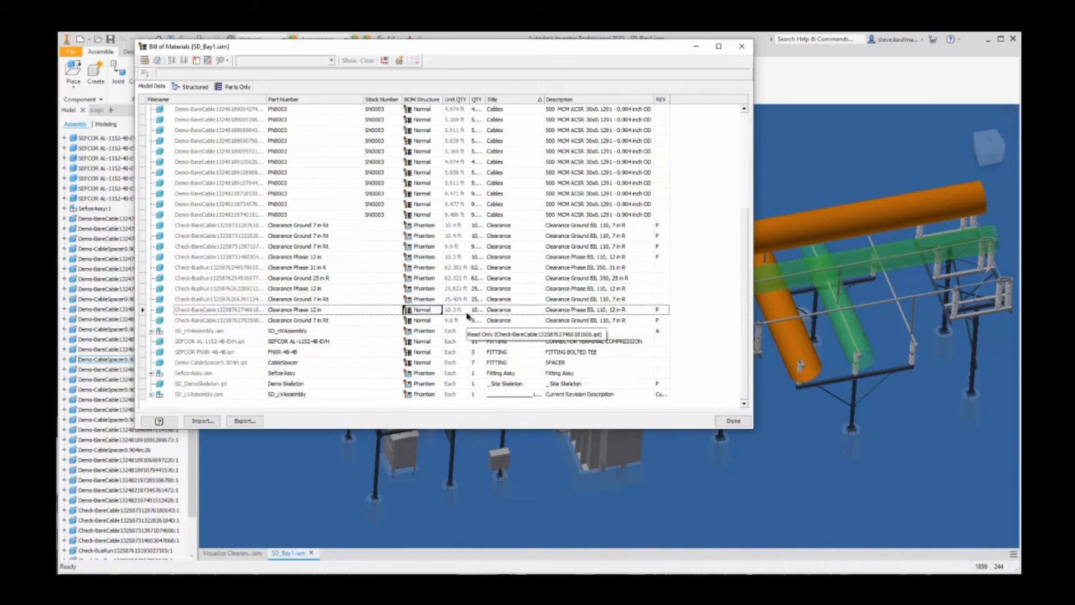
key("ctrl+v")
key("Return")
key("ctrl+v")
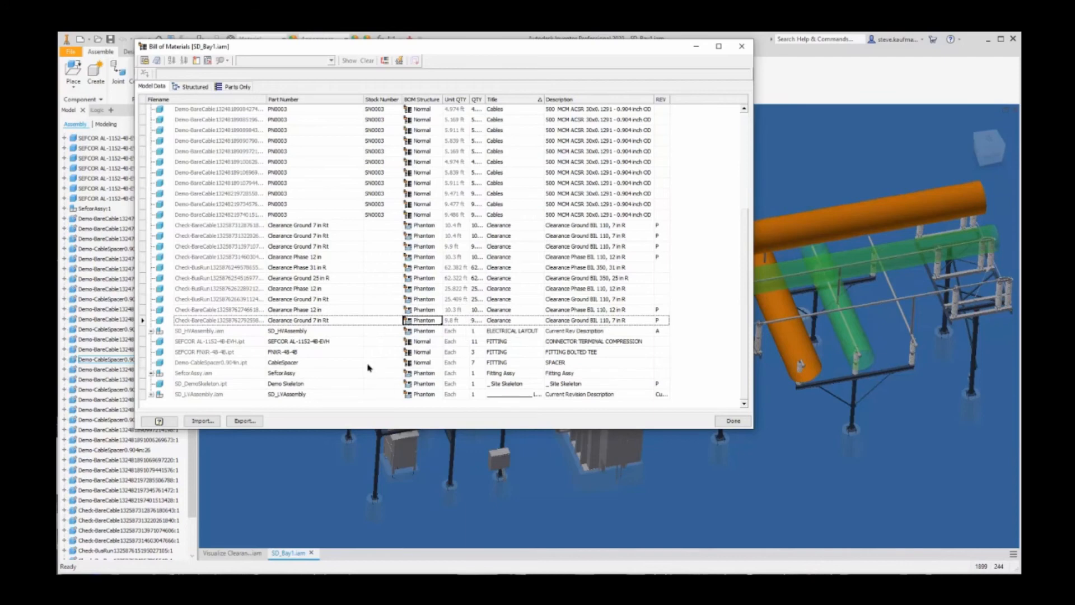
Step: Finish editing the bill of materials, and save SD_Bay1.iam with its dependents
left_click(495, 268)
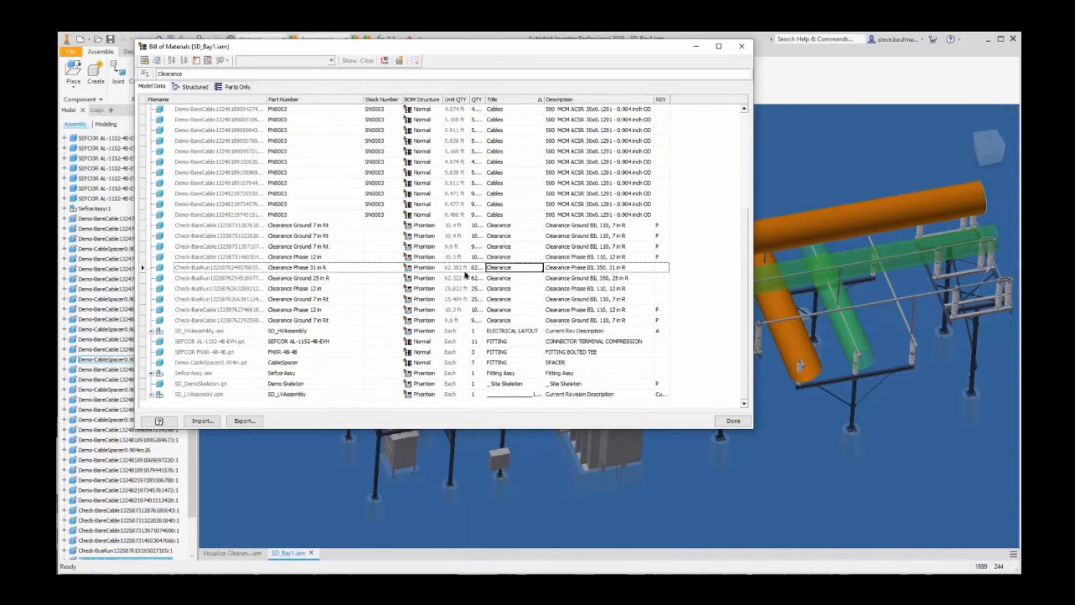
left_click(733, 420)
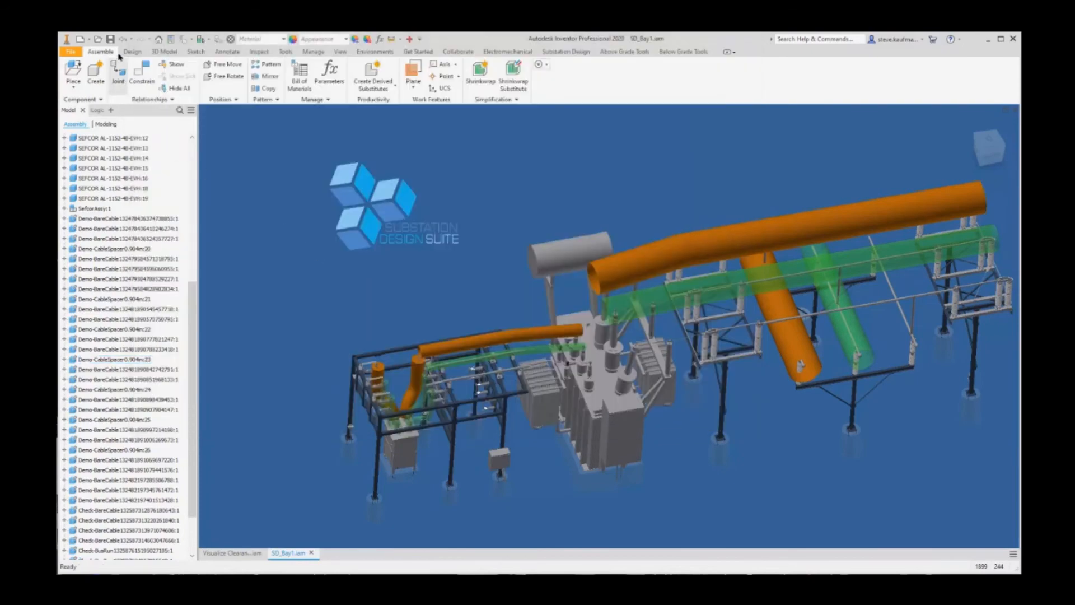
left_click(111, 40)
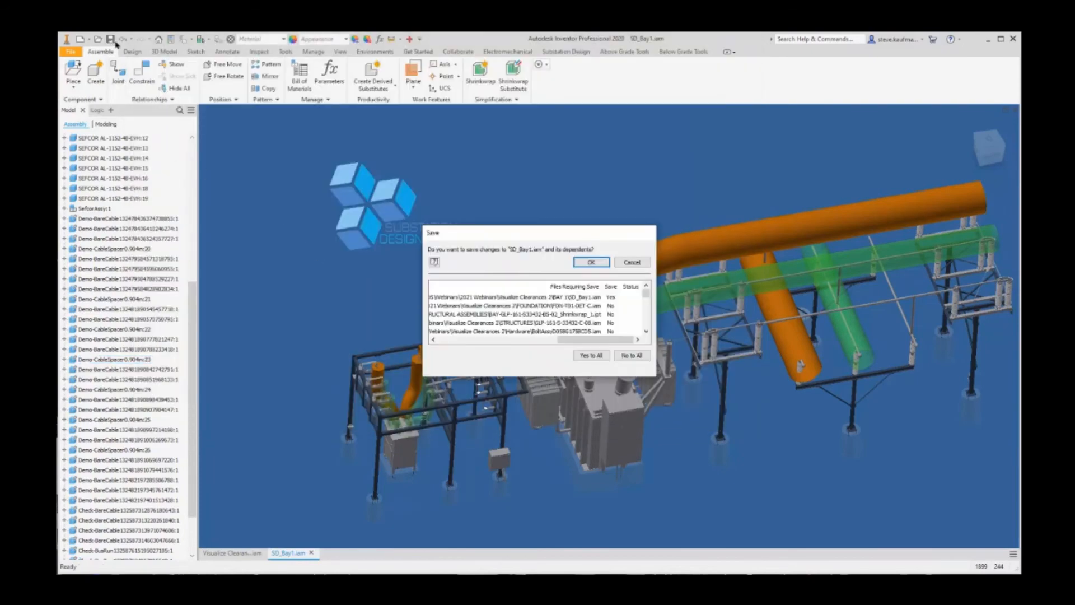
left_click(591, 262)
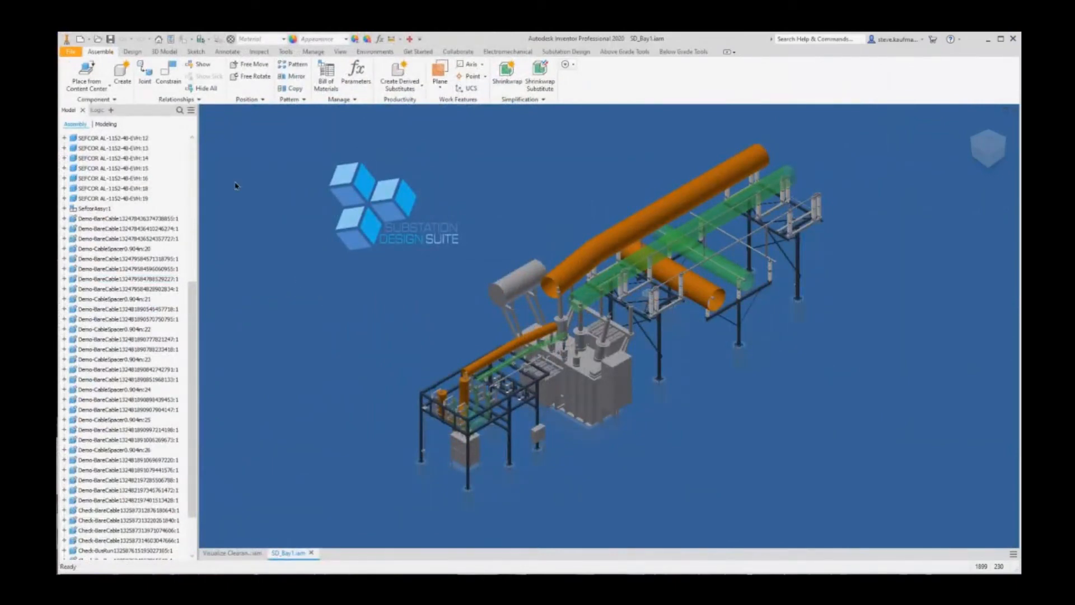
Step: Open the drawing Visualize Clearances.dwg from the Visualize Clearances 2 workspace folder
left_click(98, 40)
left_click(537, 412)
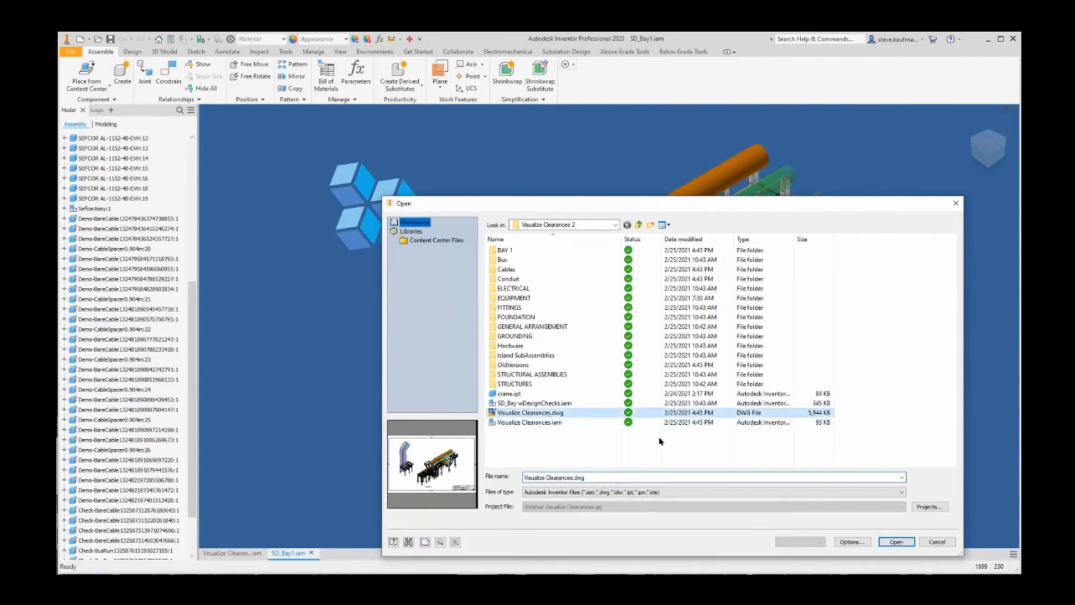
left_click(896, 542)
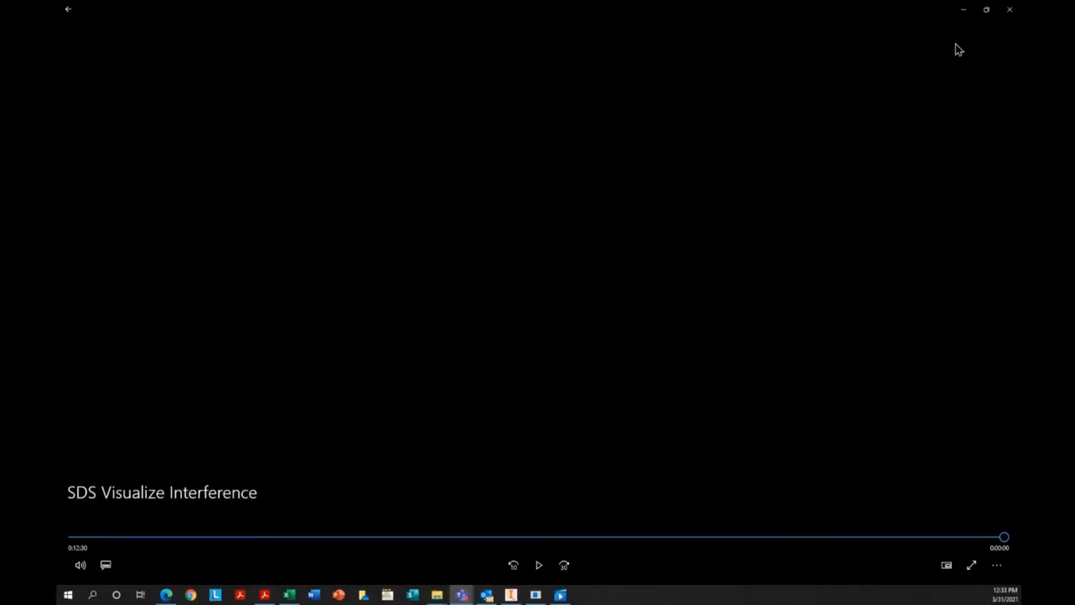
Step: Close the SDS Visualize Interference video, and launch the Substation Designer Content Editor from the desktop
left_click(986, 12)
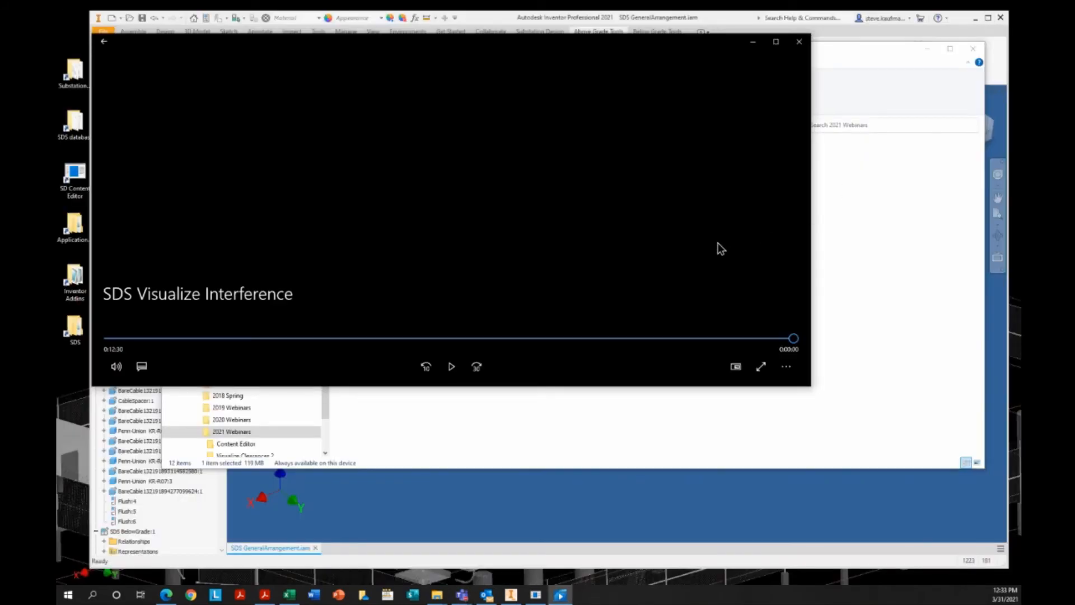
left_click(799, 42)
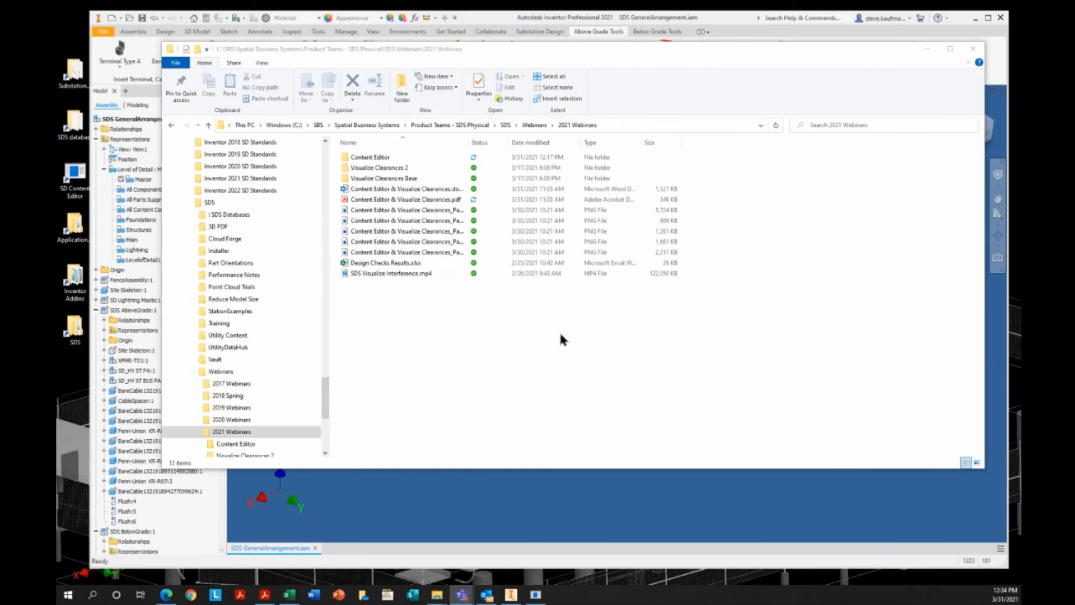
left_click(79, 178)
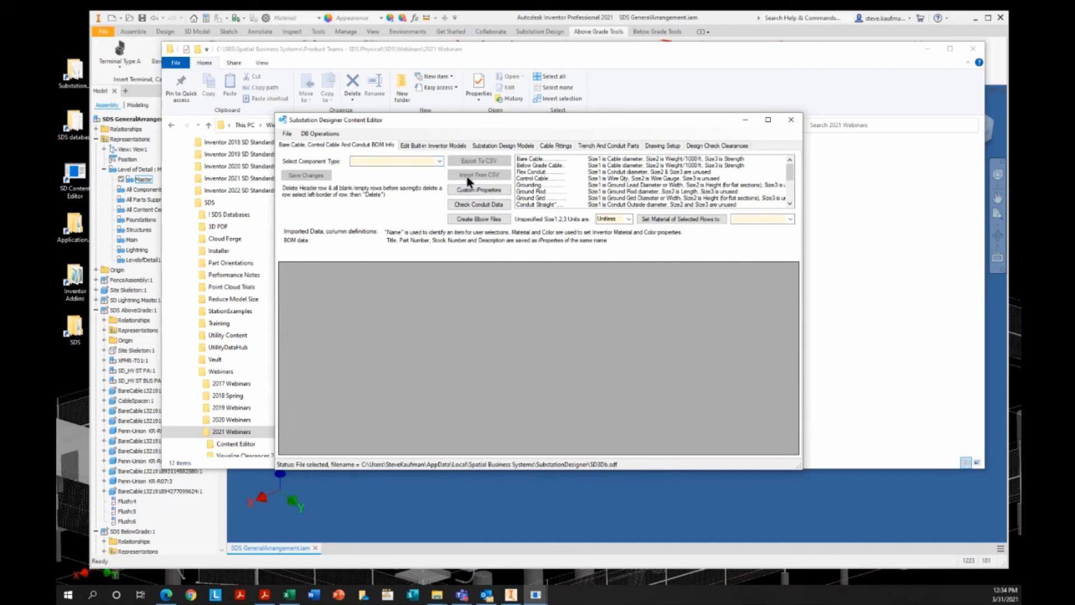
Step: Load the Bare Cable component data, and widen the editor window to show the custom property columns
left_click(419, 161)
left_click(440, 161)
left_click(439, 161)
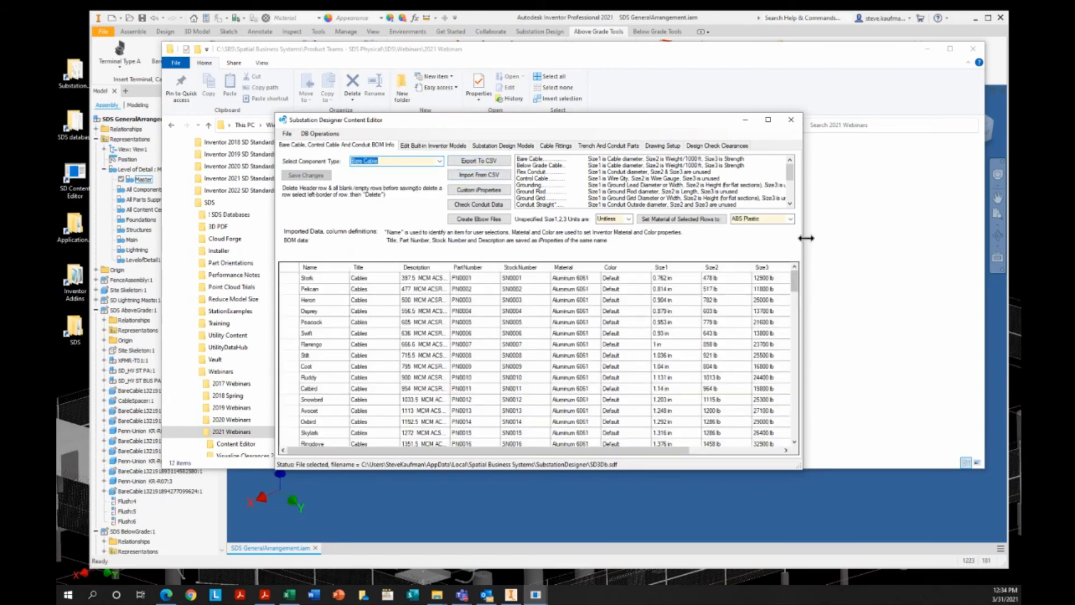
left_click_drag(806, 238, 997, 251)
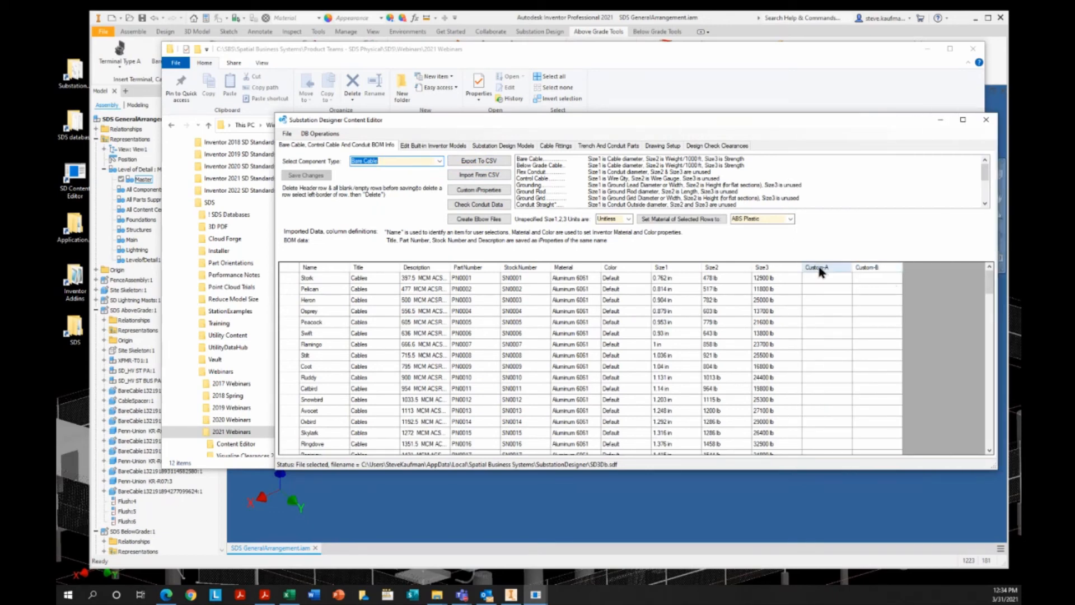
Step: Remove the Custom-B iProperty name, and add a custom iProperty named NewOne
left_click(485, 191)
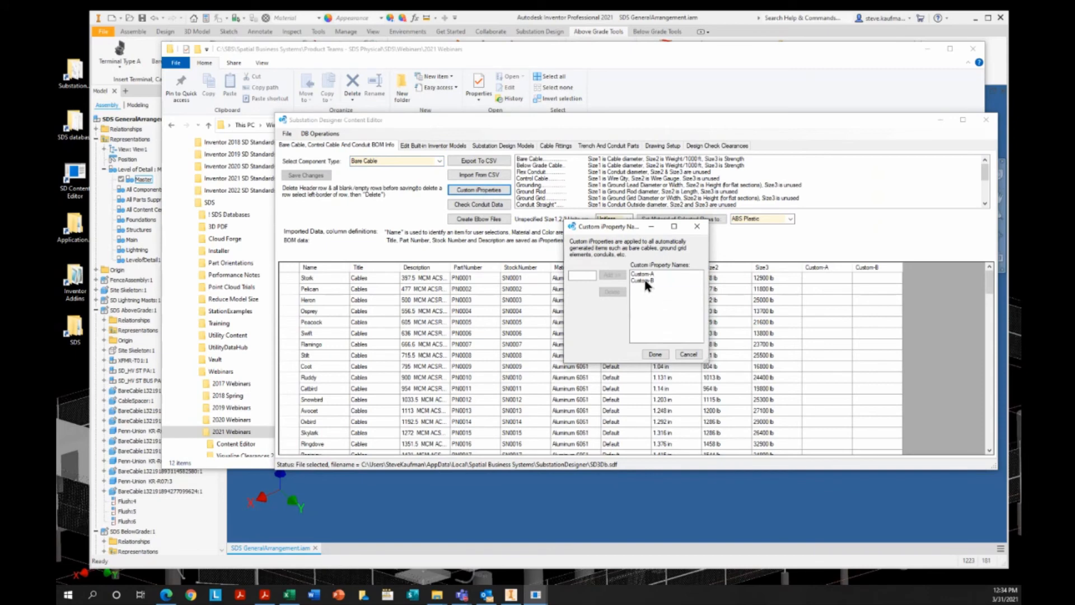
left_click(644, 281)
left_click(612, 292)
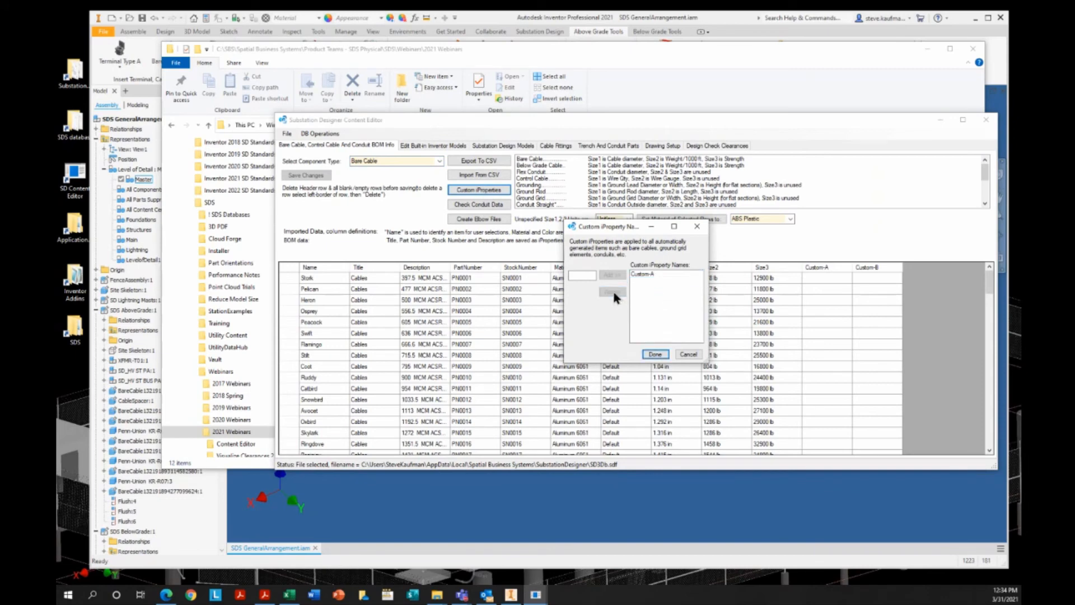
left_click(581, 275)
type("NewOne")
left_click(604, 276)
left_click(654, 355)
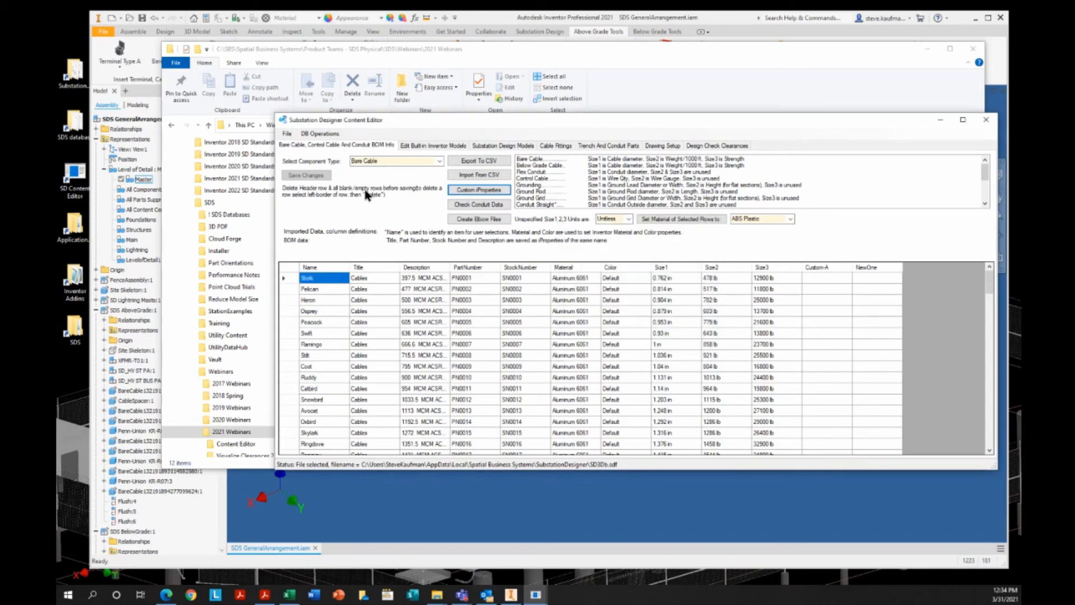
Step: Import the bare cable data from Cable exampleBOMExport.csv, continuing without a Custom-B iProperty
left_click(858, 172)
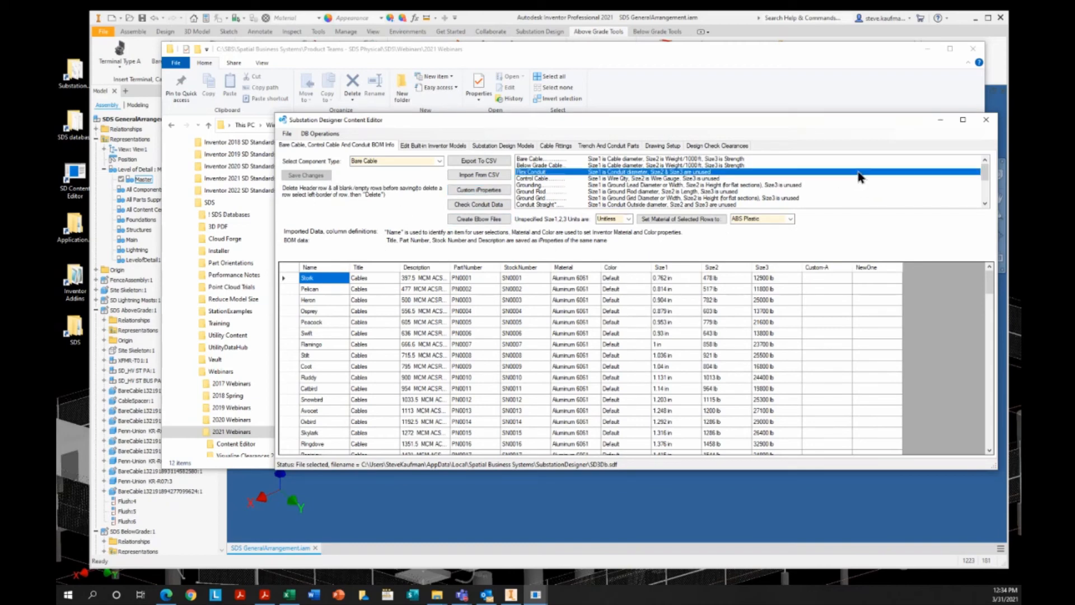
left_click(468, 174)
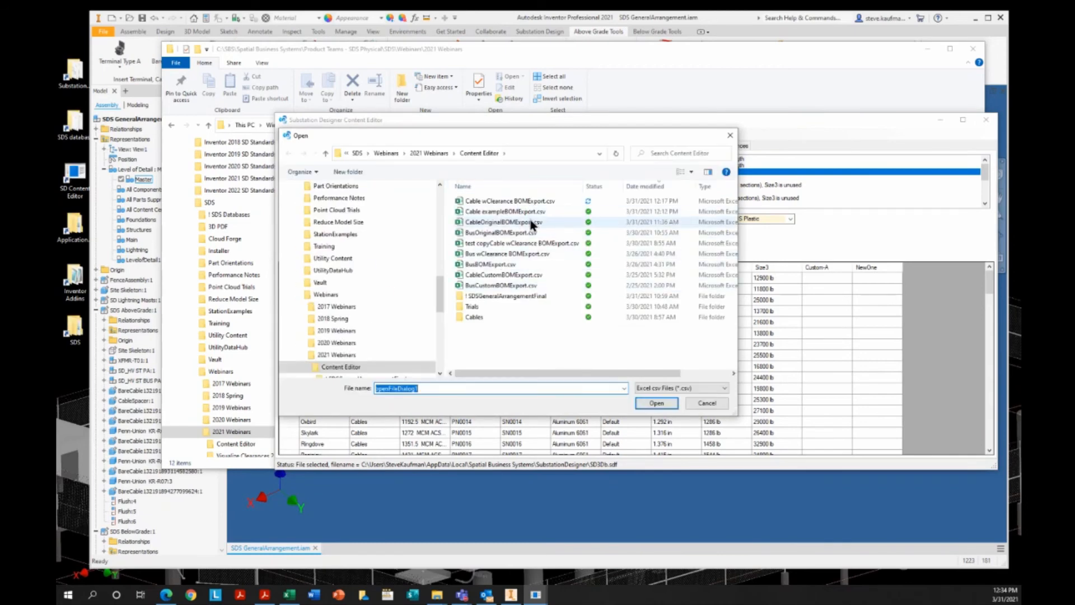
left_click(530, 212)
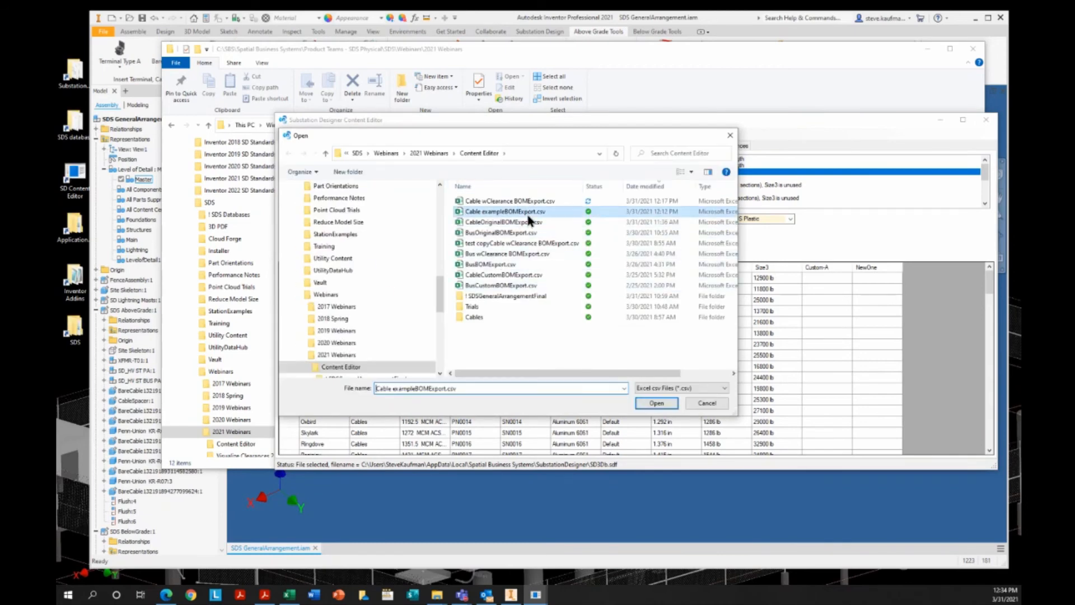
left_click(656, 403)
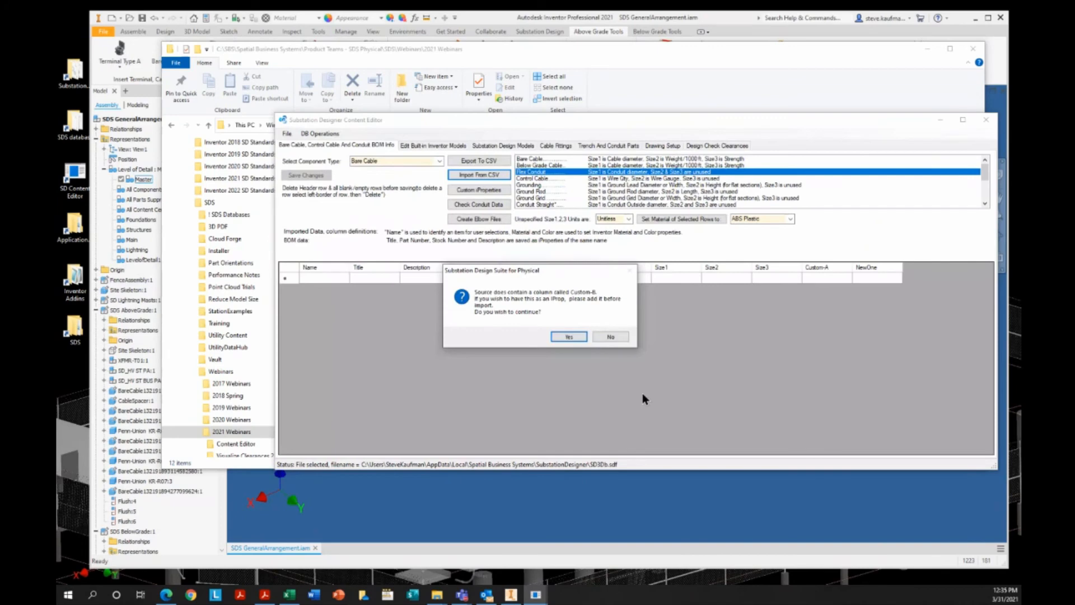
left_click(568, 337)
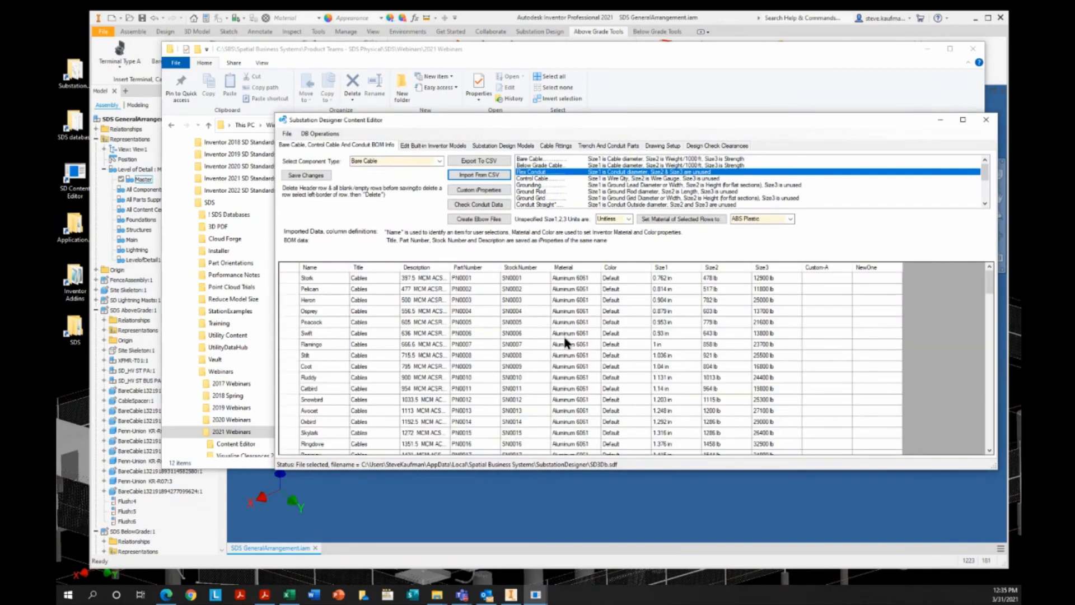
Step: Import the bare cable data from test copyCable wClearance BOMExport.csv in the Content Editor folder
left_click(489, 175)
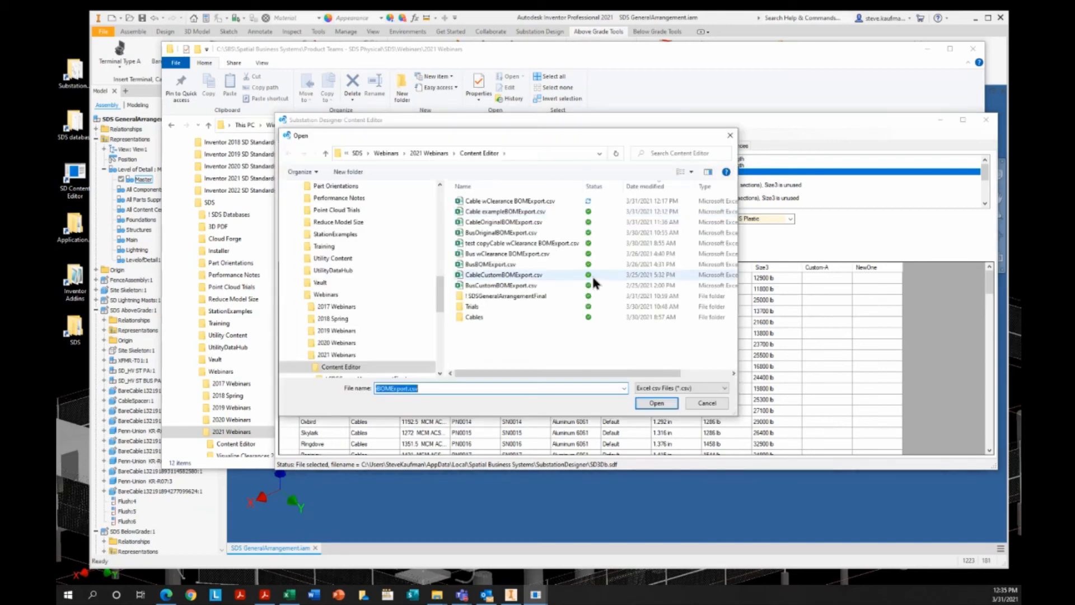
left_click(518, 244)
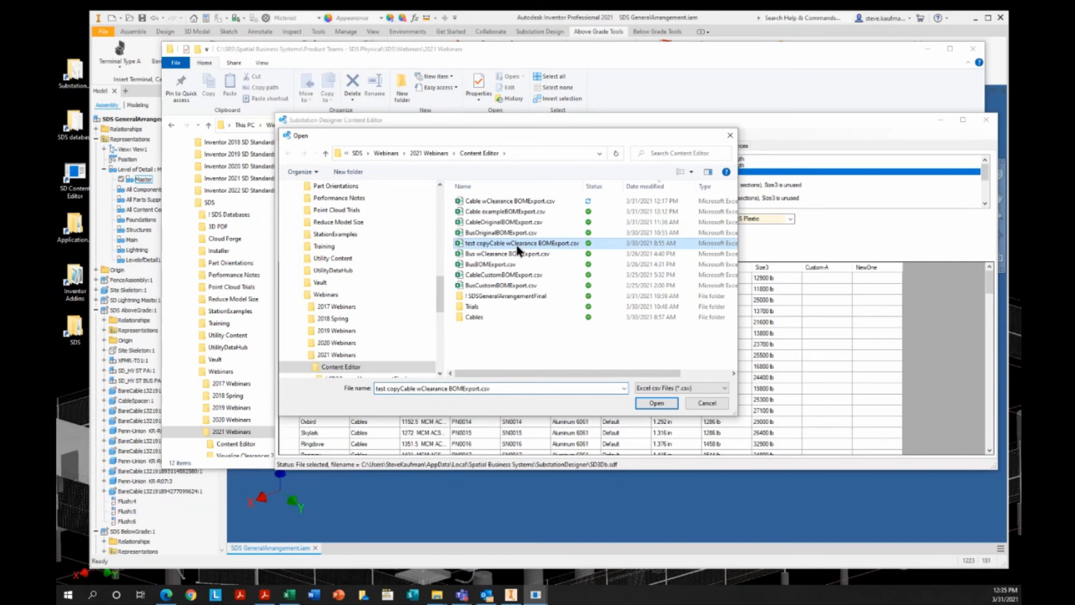
left_click(652, 404)
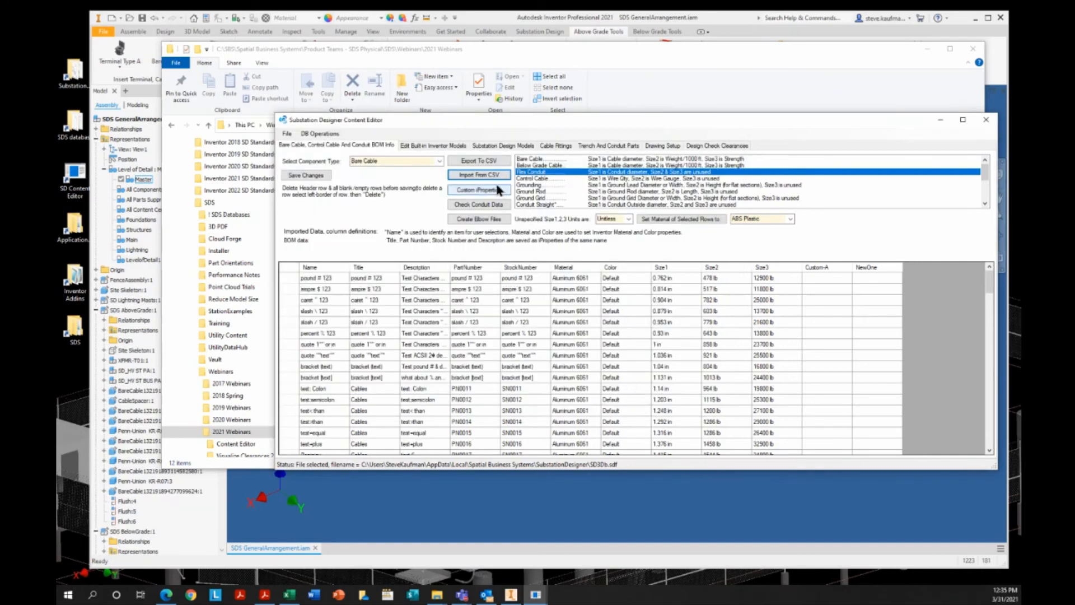
Step: Import the bare cable data from CableCustomBOMExport.csv, continuing without a Custom-B iProperty, and select the first row's material value
left_click(479, 174)
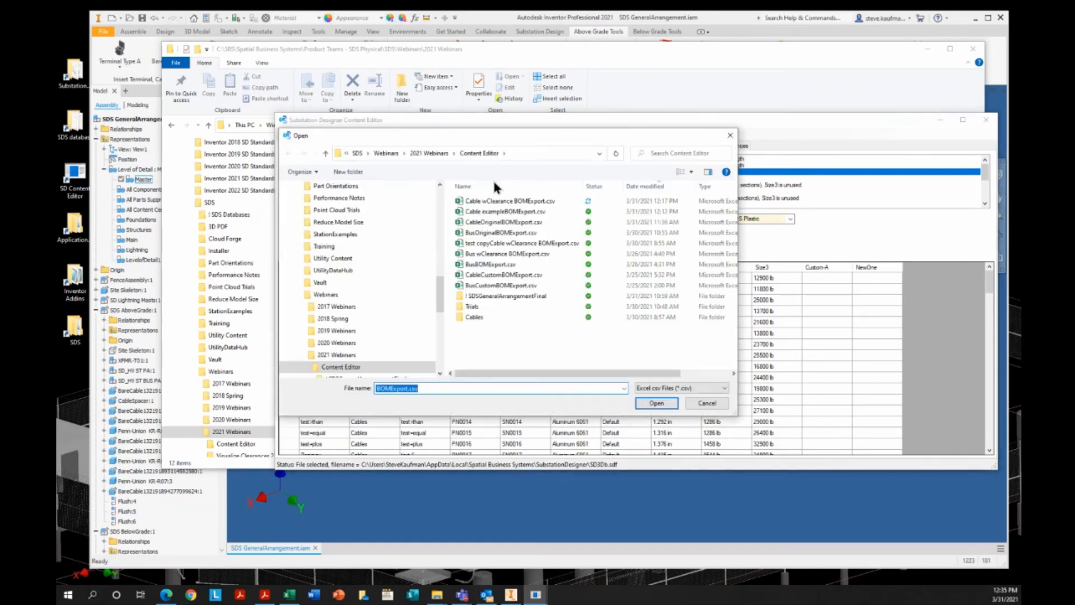
left_click(504, 278)
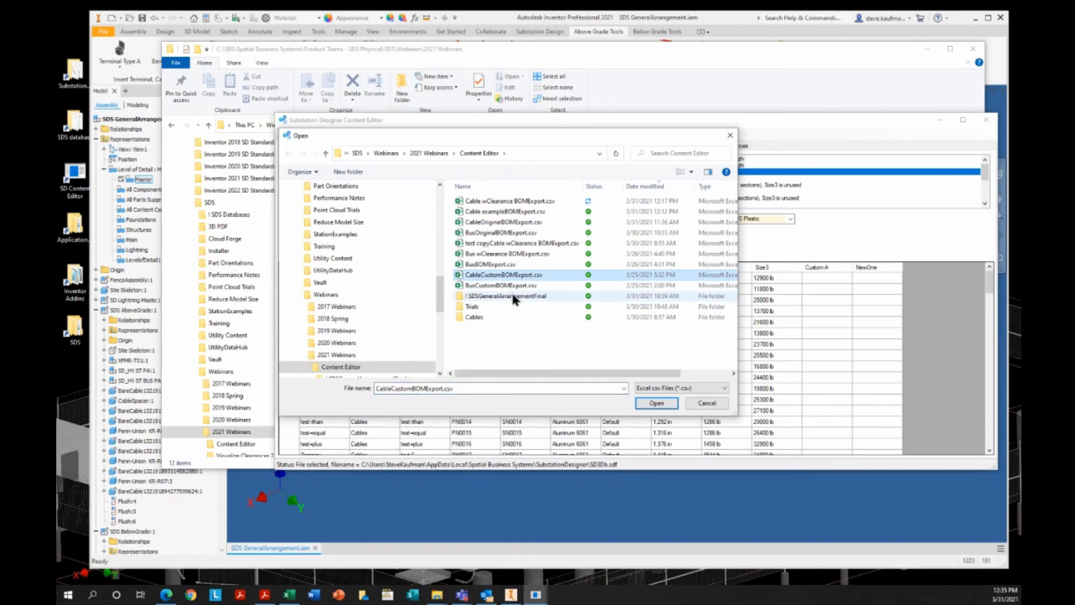
left_click(667, 401)
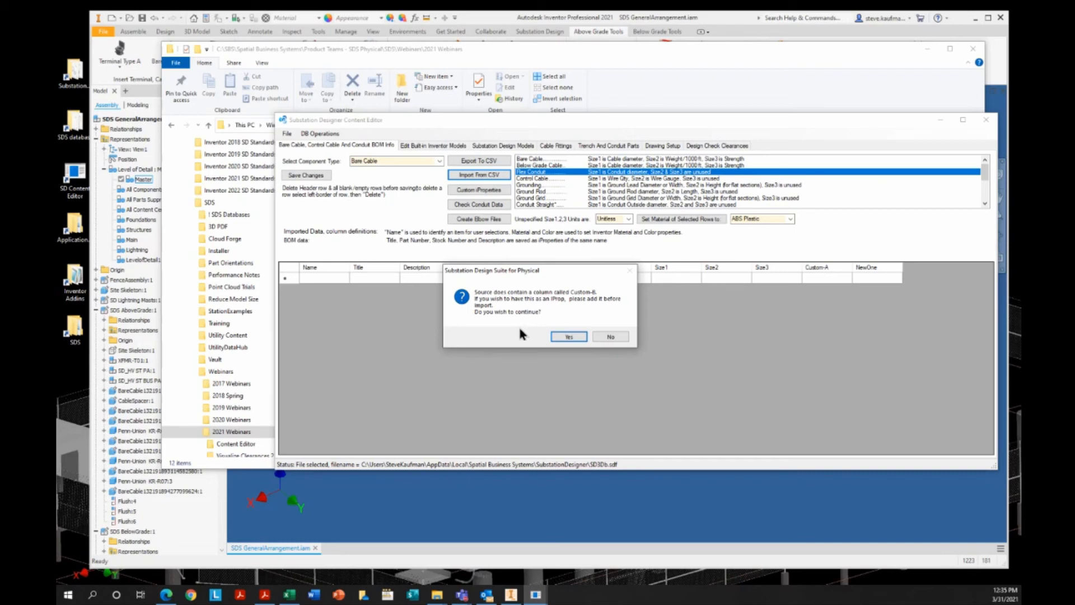
left_click(560, 337)
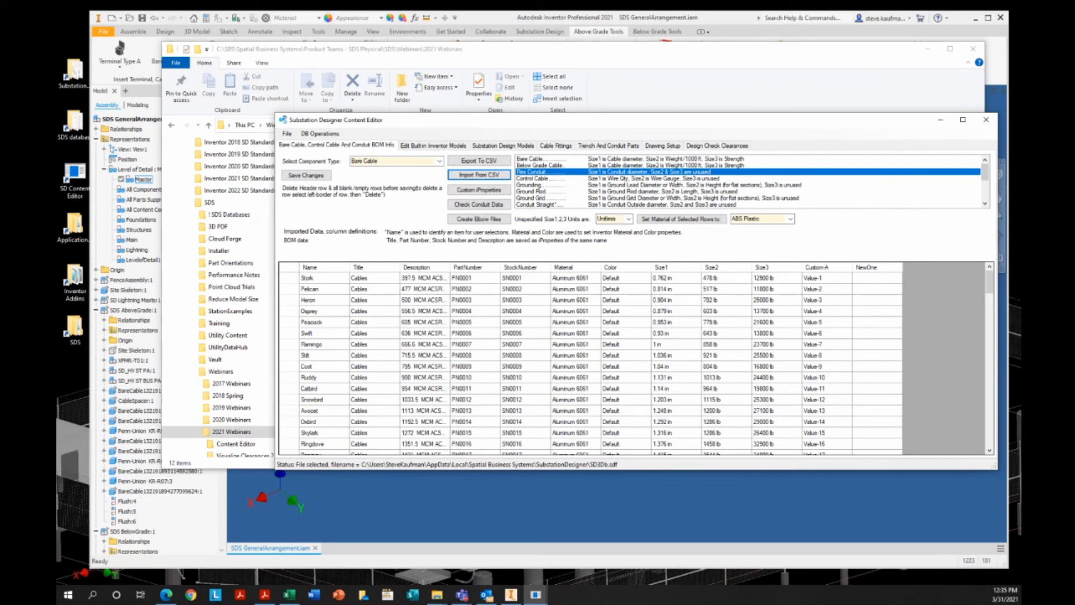
left_click(576, 278)
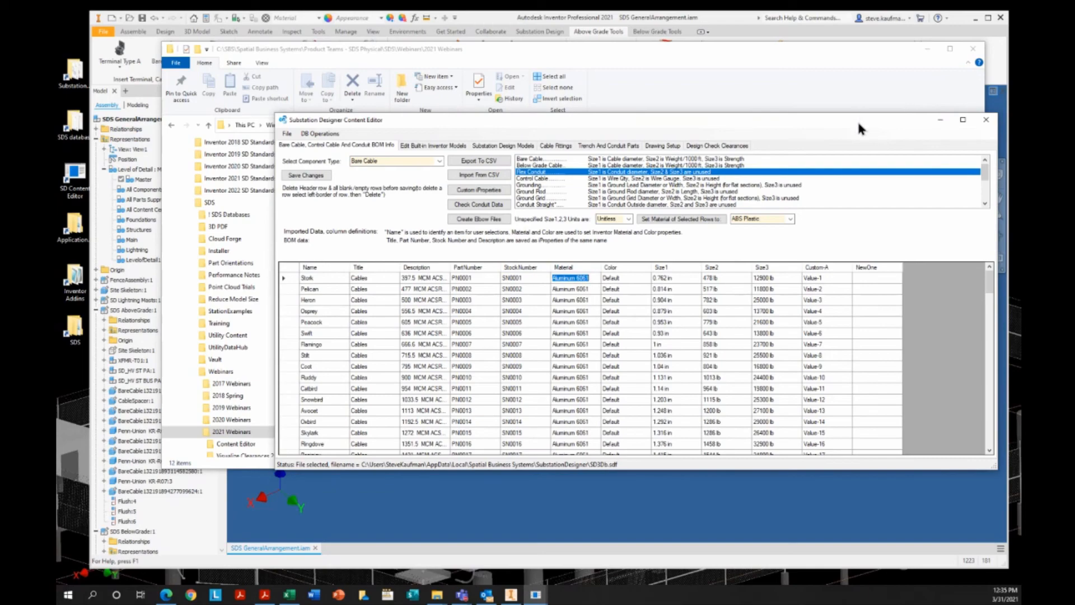
Step: Close the Content Editor and return to the SDS GeneralArrangement assembly in Inventor
left_click_drag(857, 119, 789, 113)
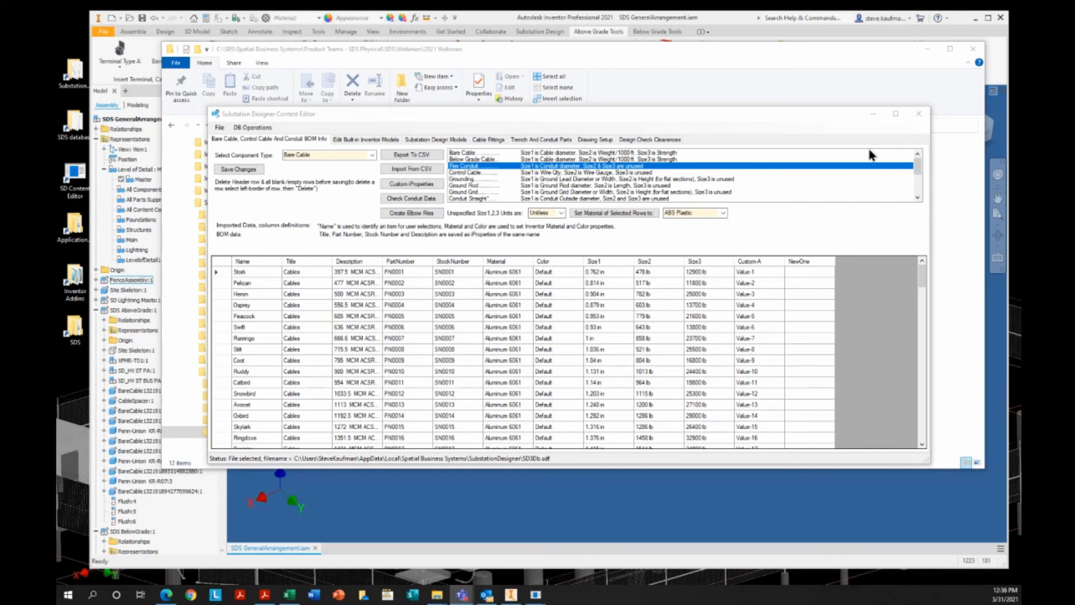
left_click(916, 116)
left_click(536, 496)
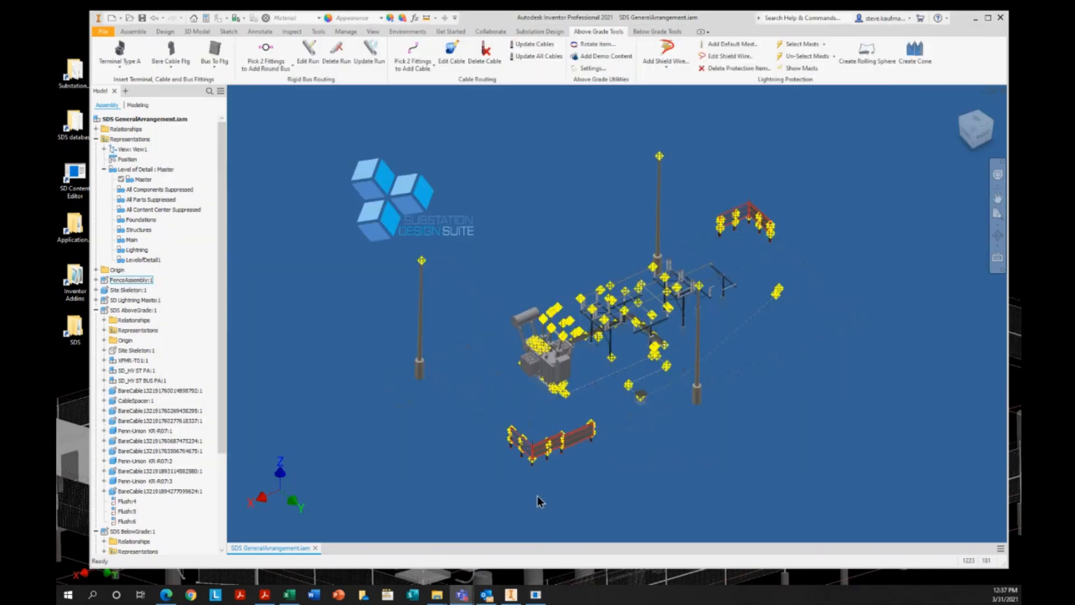
Step: Open the assembly Visualize Clearances.iam from the Visualize Clearances 2 folder, accepting its current location and updating the assembly
left_click(128, 20)
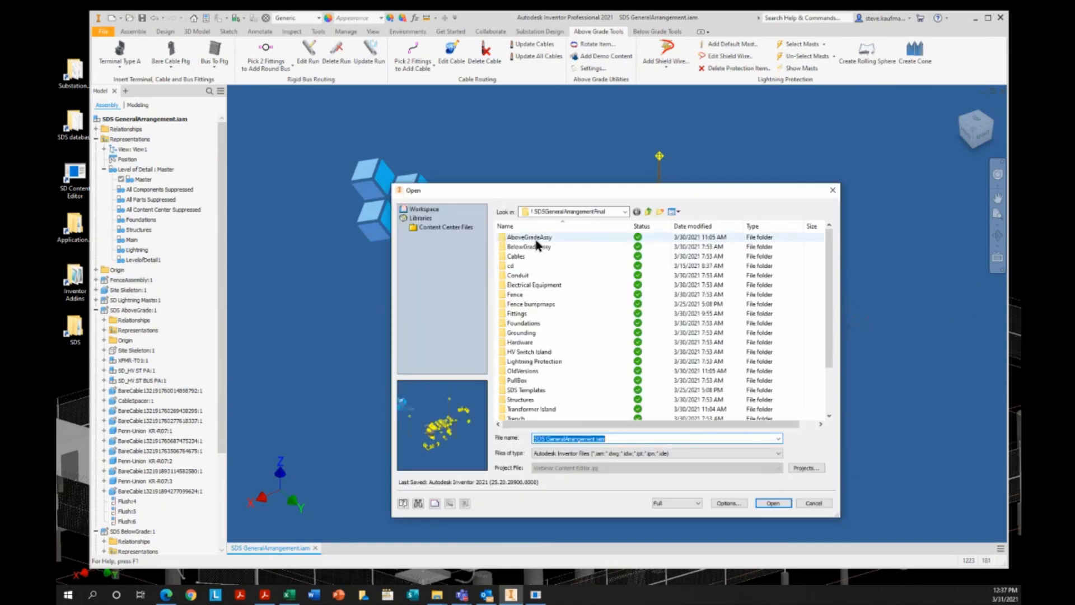
left_click(649, 212)
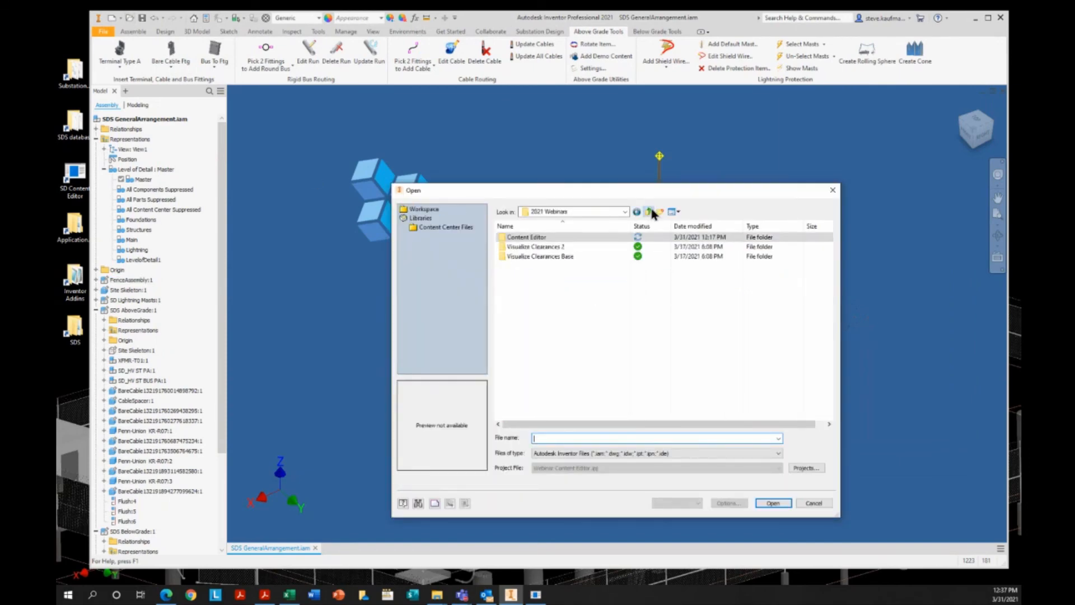
double_click(549, 248)
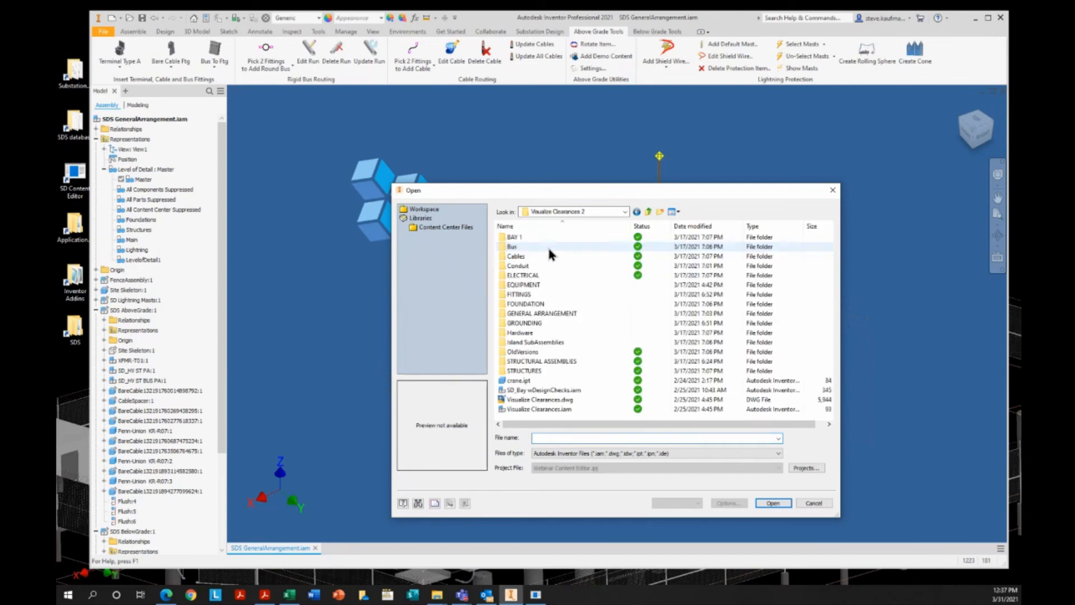
left_click(566, 409)
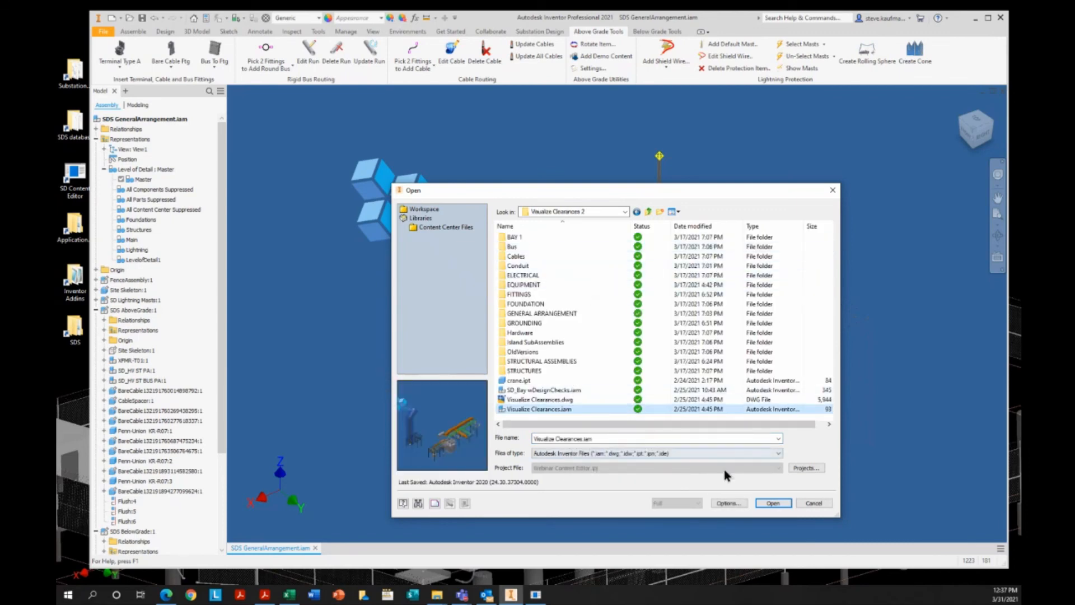
left_click(772, 503)
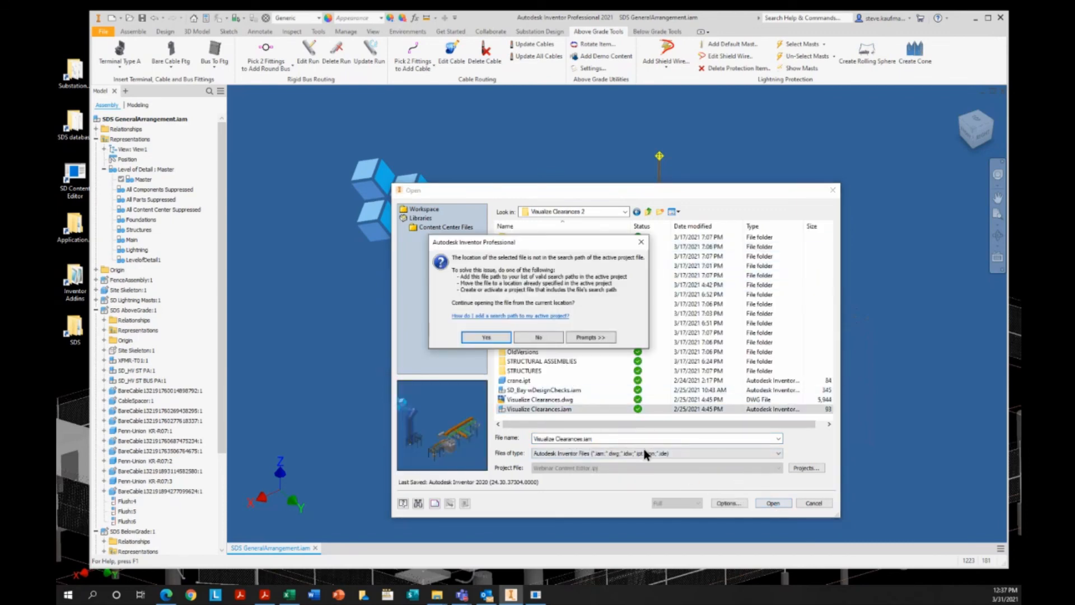
left_click(497, 338)
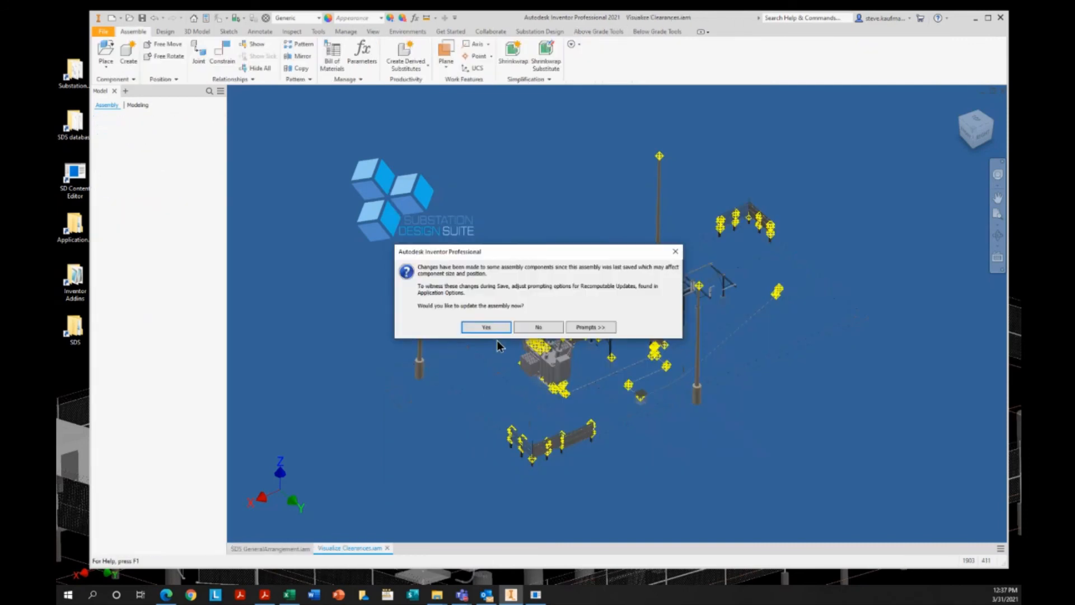
left_click(486, 326)
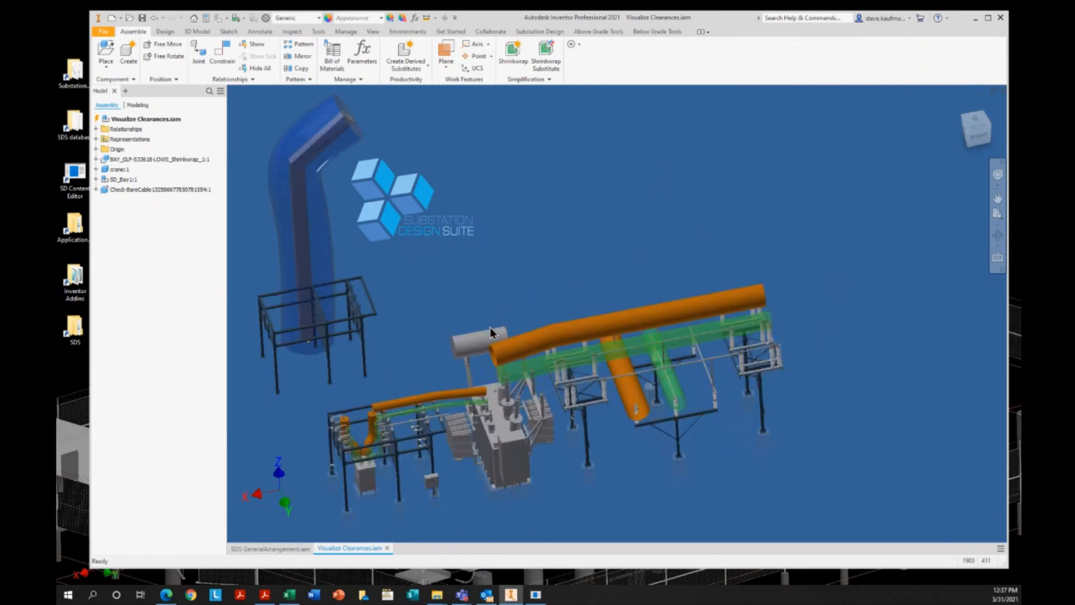
scroll(550, 355, "up", 3)
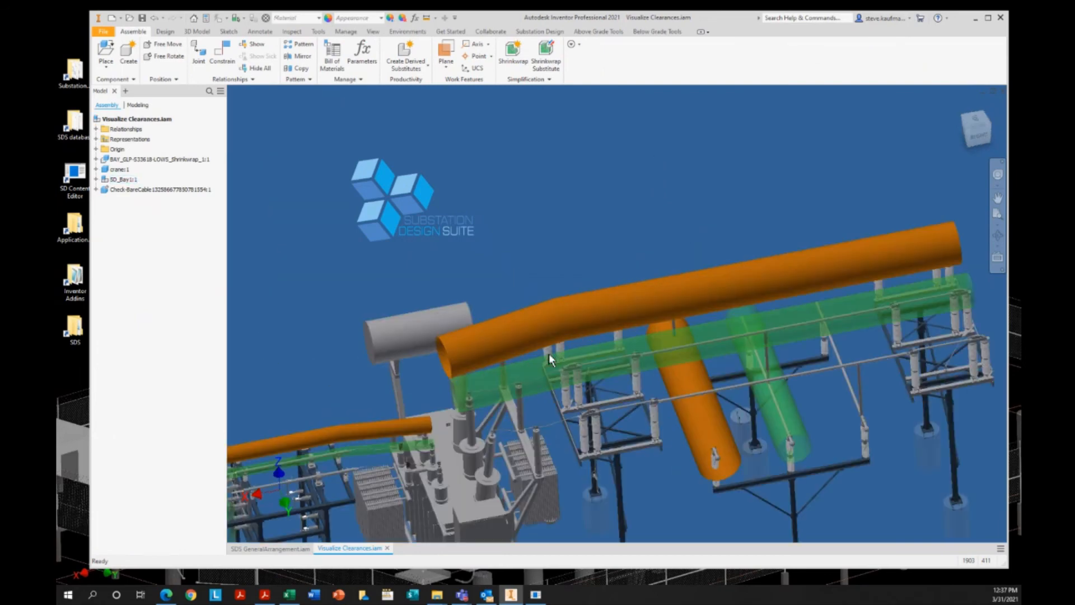
scroll(587, 304, "down", 3)
scroll(456, 389, "up", 5)
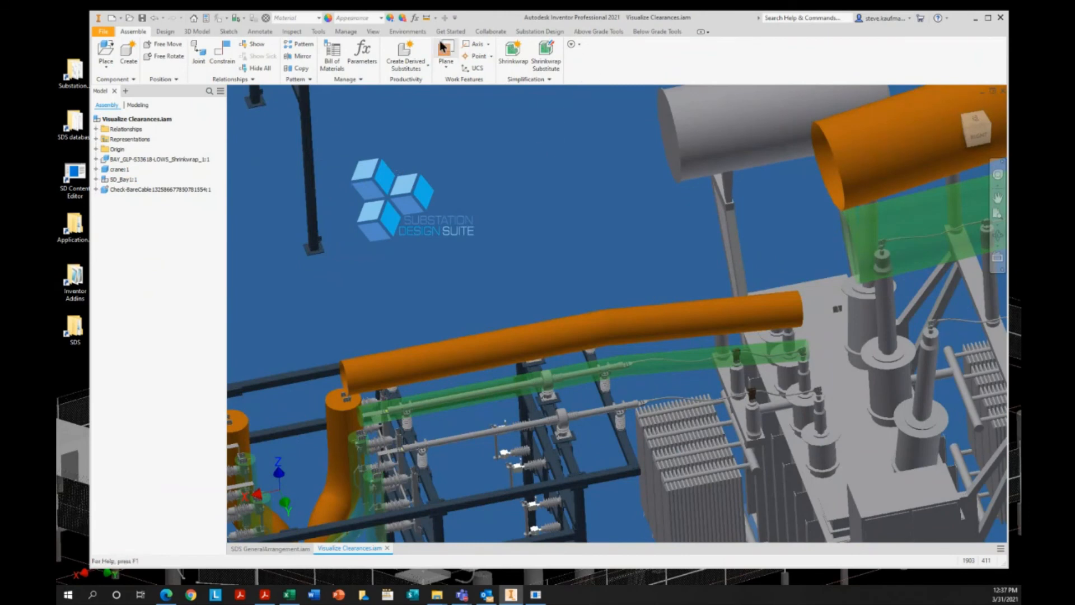
left_click(291, 32)
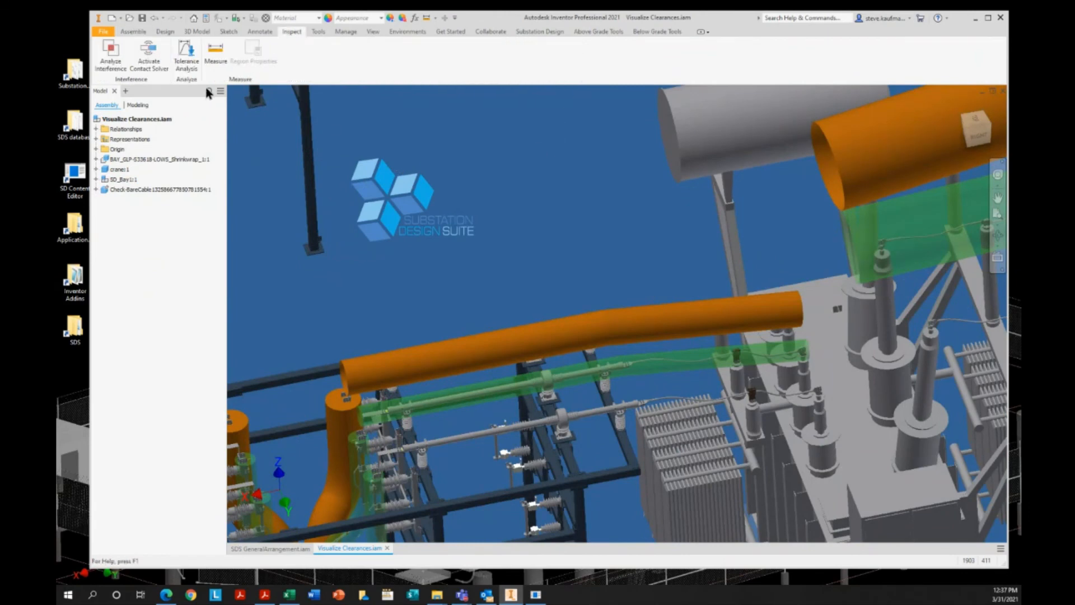
left_click(109, 56)
left_click(467, 347)
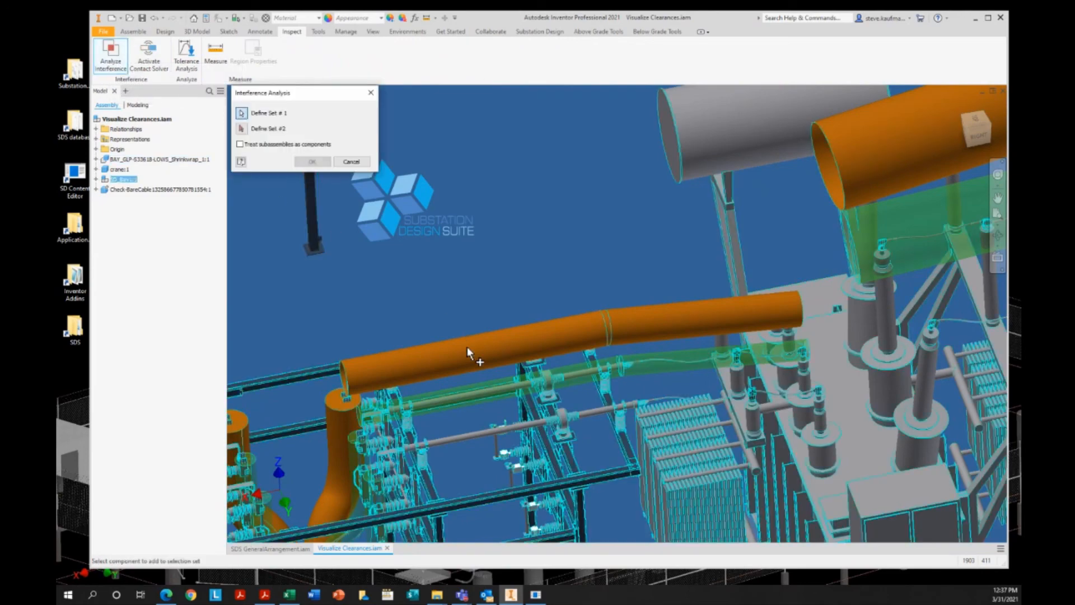
left_click(348, 163)
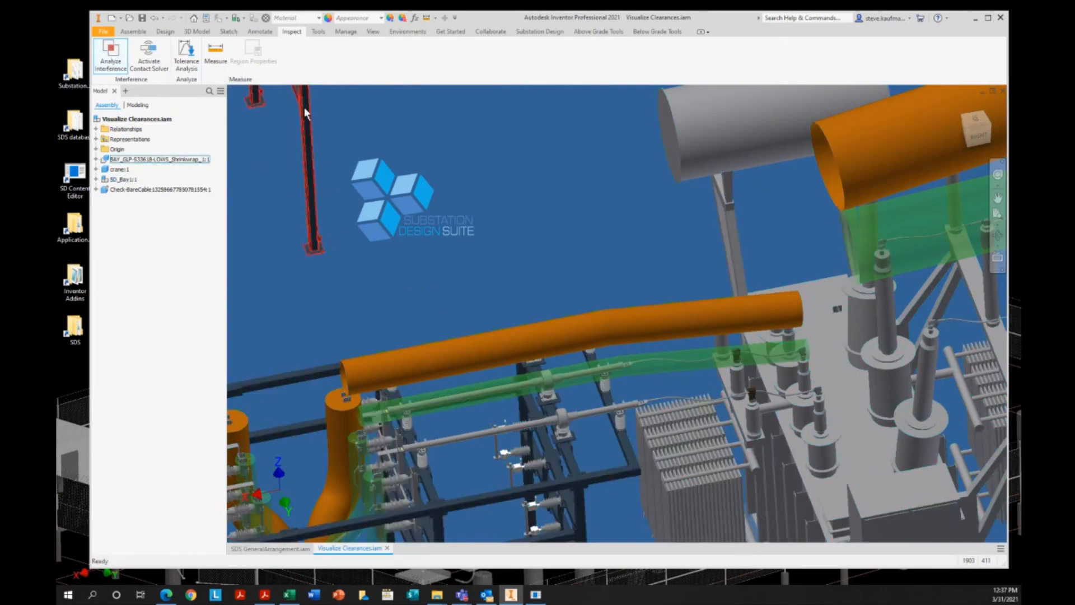
Step: Set the selection to part priority, and try an Interference Analysis with subassemblies treated as components
left_click(245, 18)
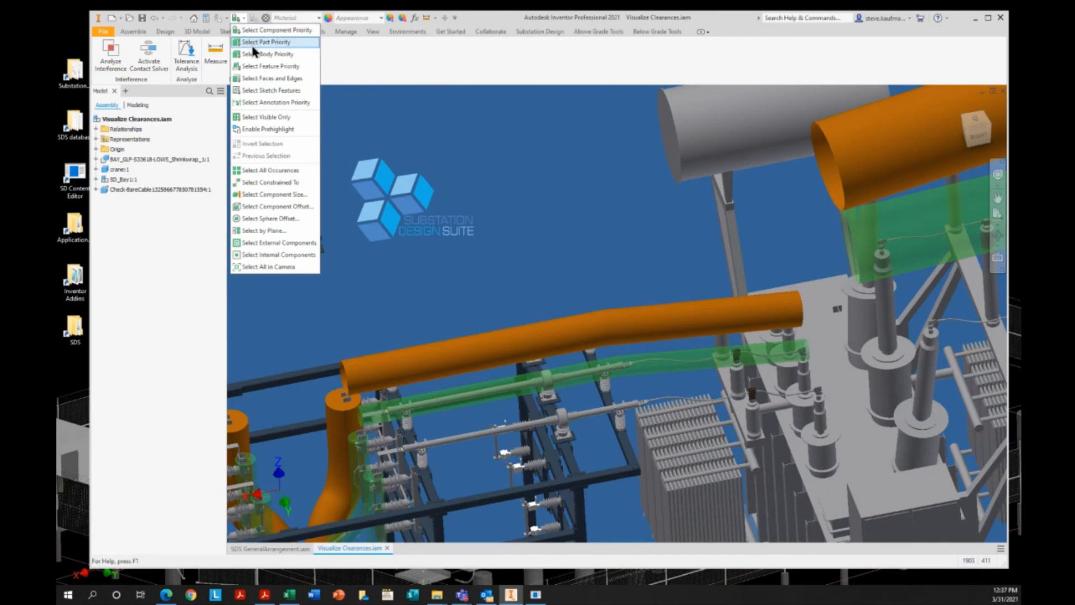
left_click(256, 49)
left_click(111, 61)
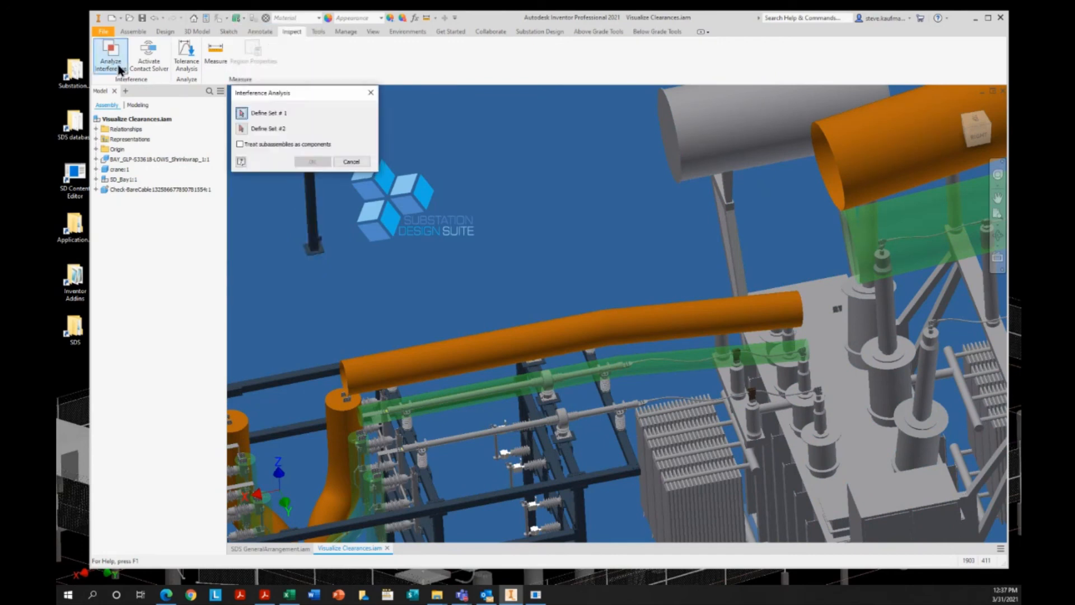
left_click(240, 144)
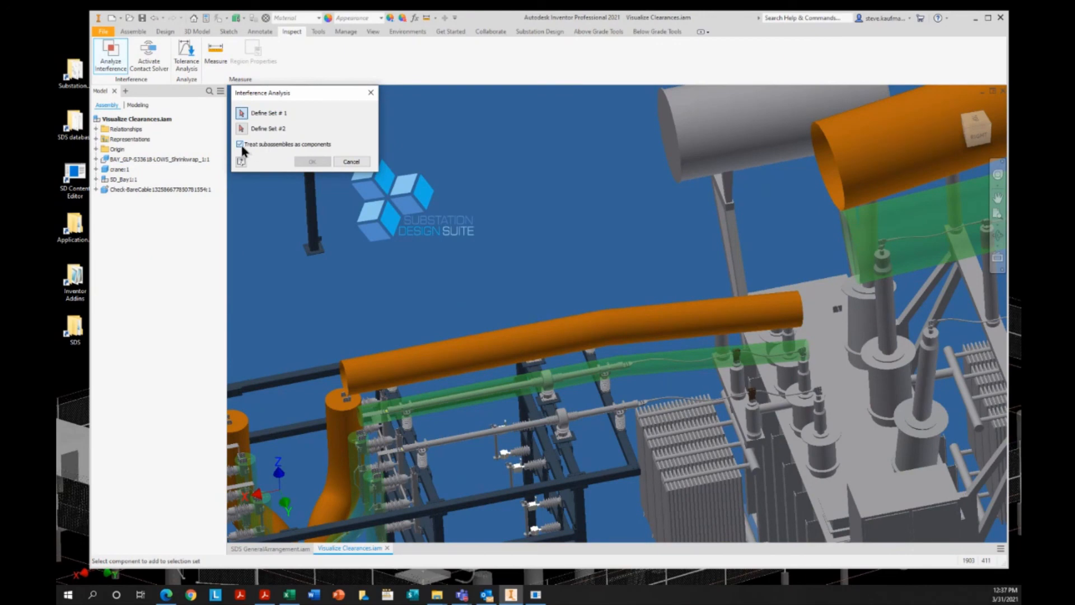
left_click(240, 144)
left_click(239, 144)
scroll(482, 234, "down", 3)
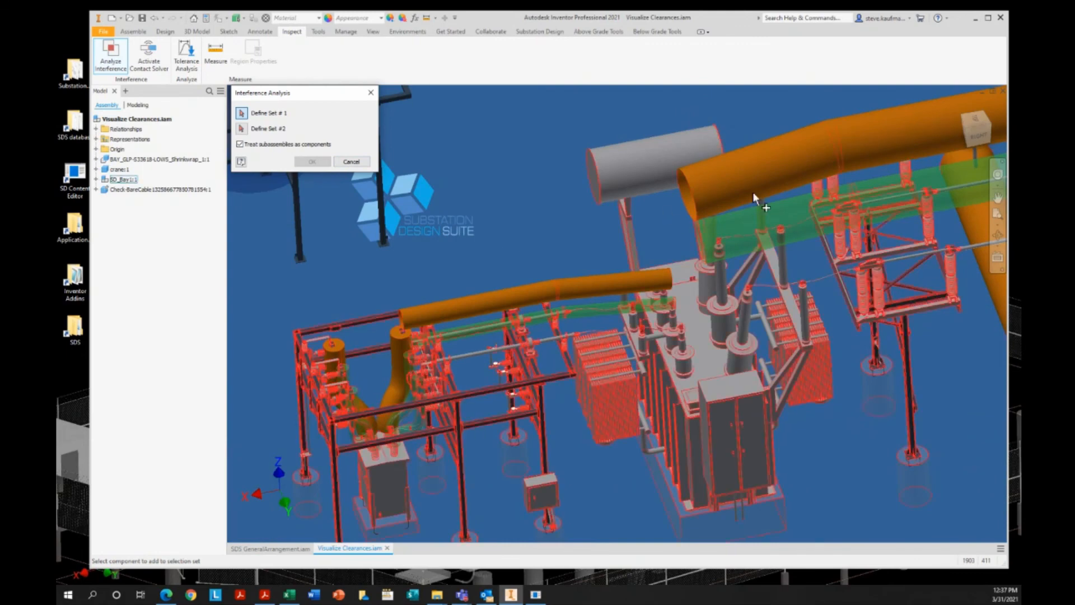
left_click(351, 161)
Step: Open the SD_Bay1 subassembly of the Visualize Clearances assembly in its own window
left_click(171, 159)
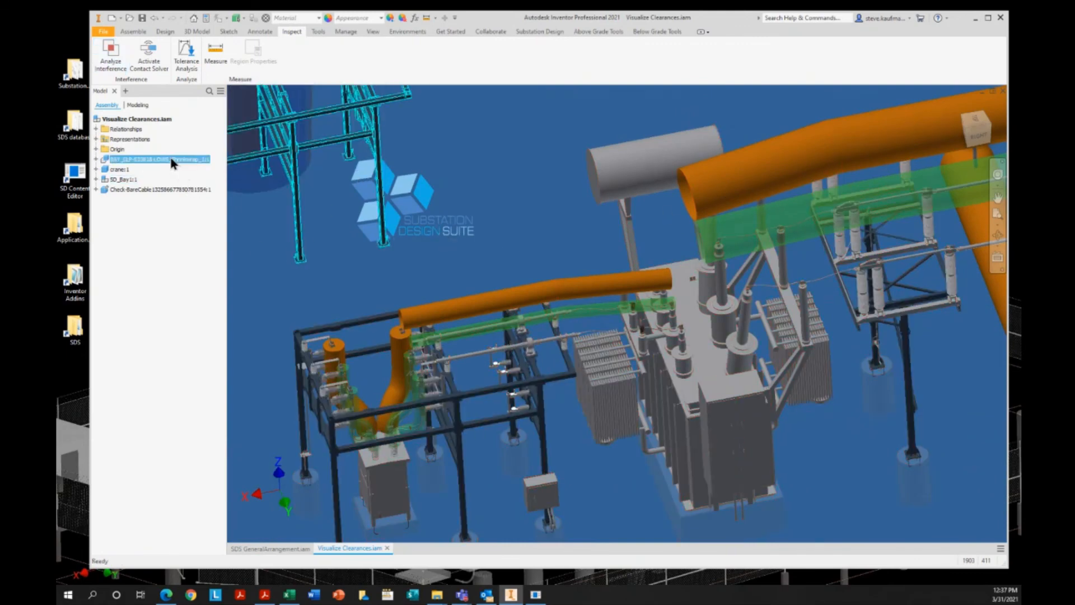
right_click(171, 159)
left_click(189, 184)
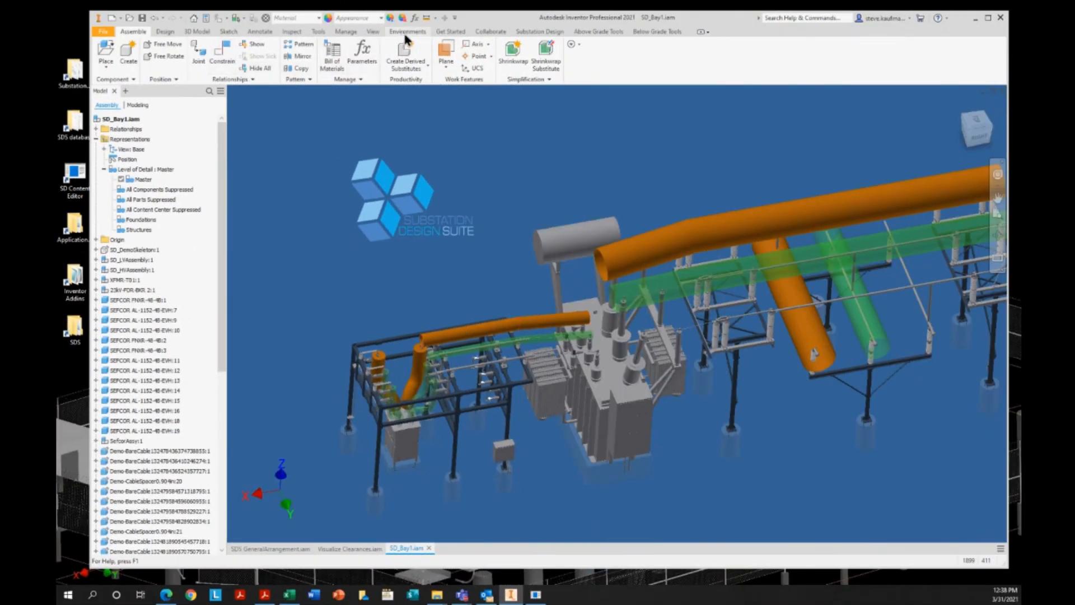
Step: Run an Interference Analysis between the long orange clearance envelope and the green envelope below it on the low-voltage side
left_click(318, 31)
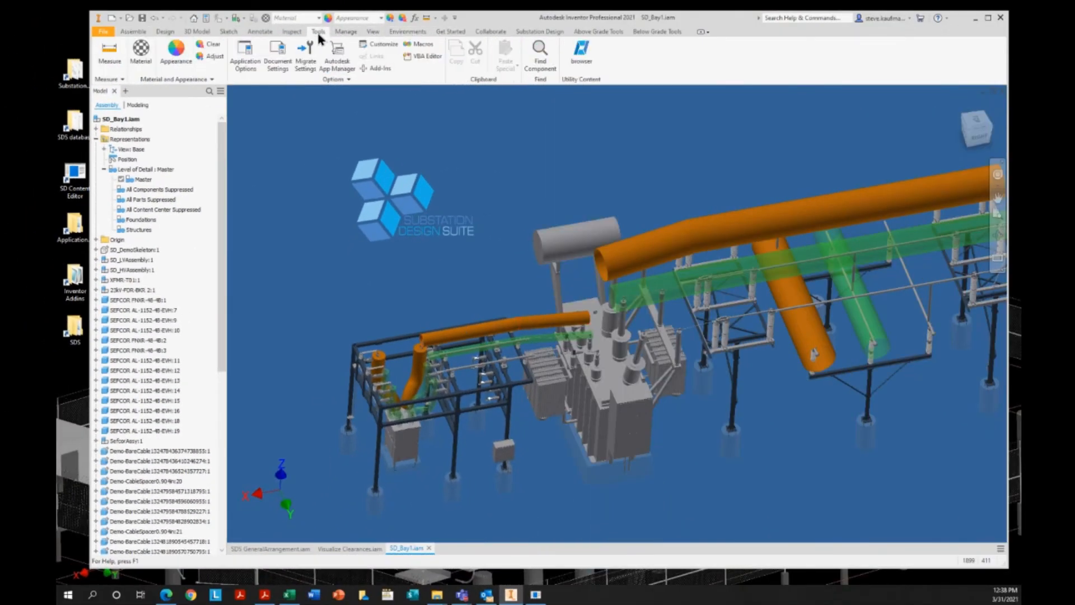
left_click(292, 31)
left_click(111, 56)
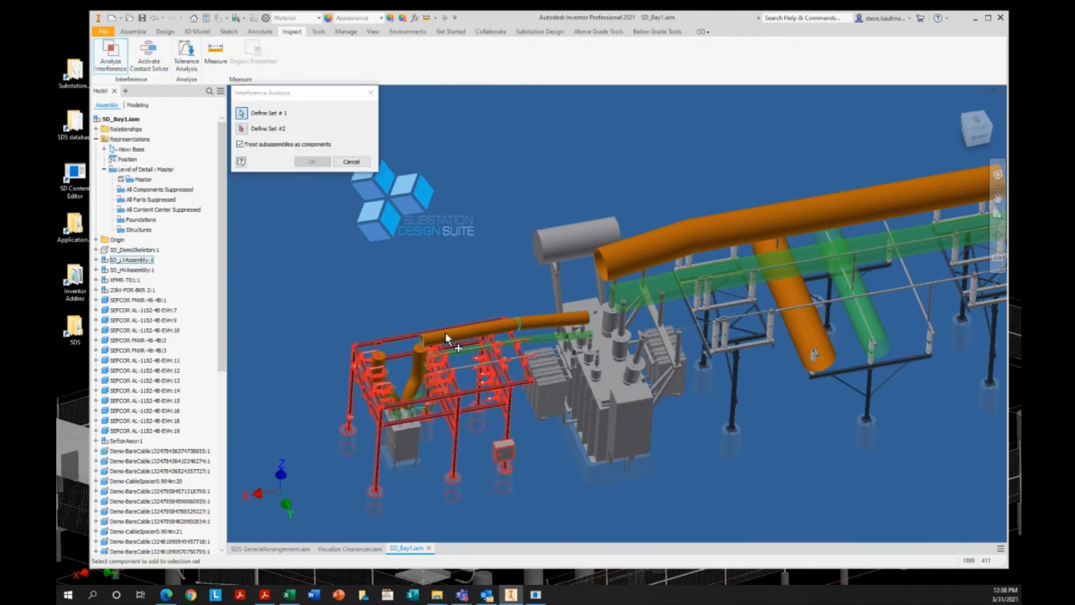
scroll(502, 354, "up", 3)
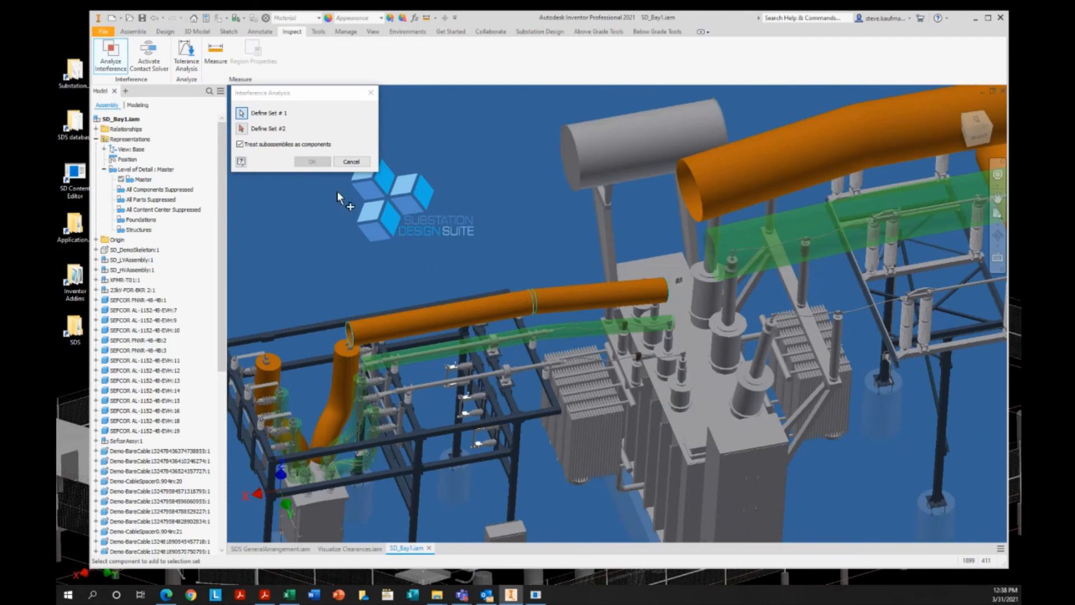
left_click(241, 128)
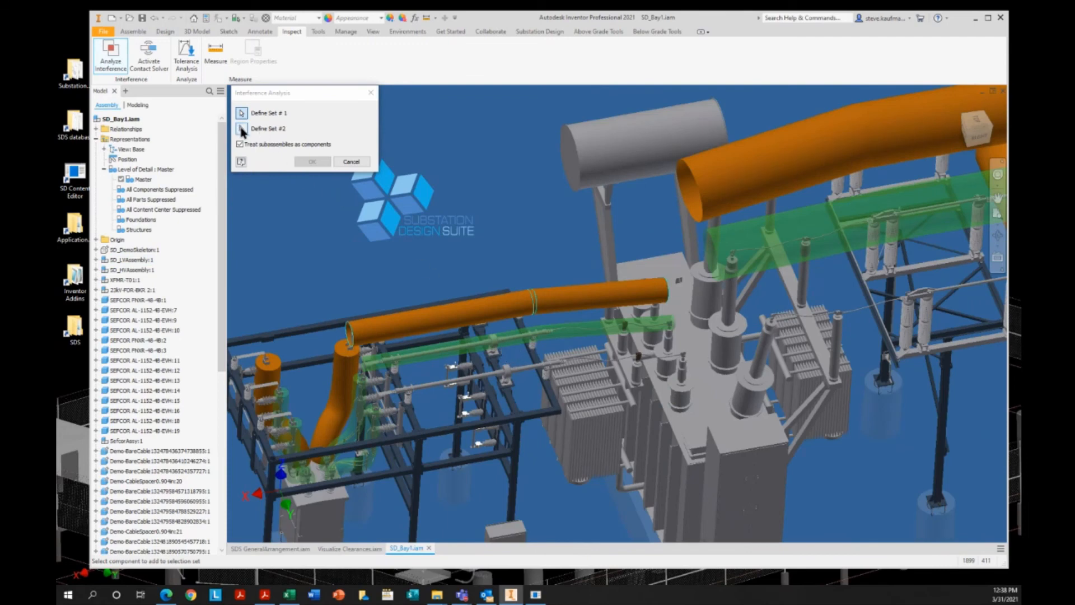
left_click(440, 348)
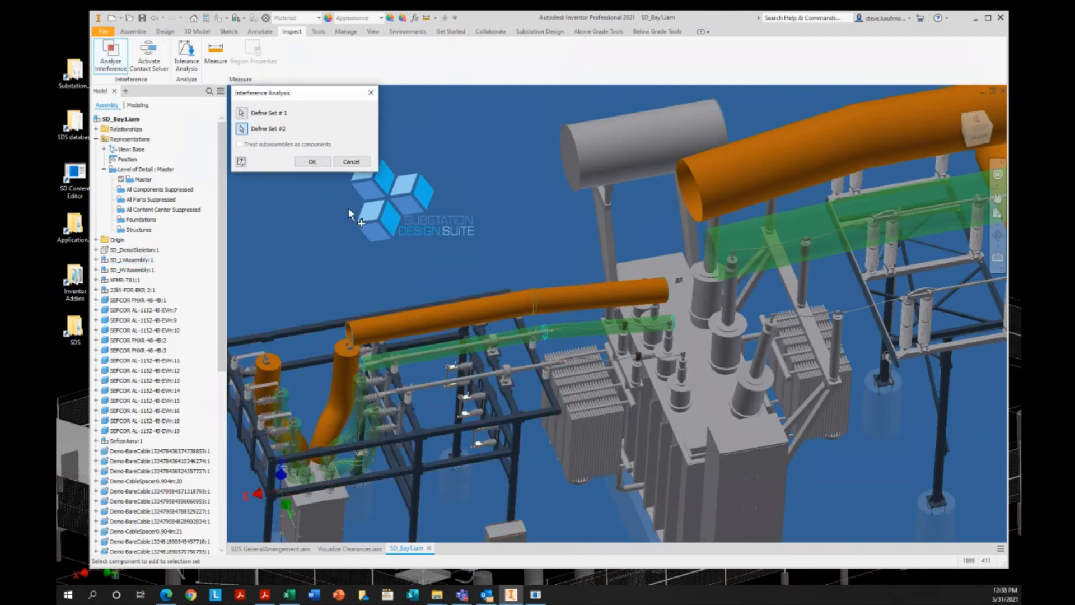
left_click(312, 162)
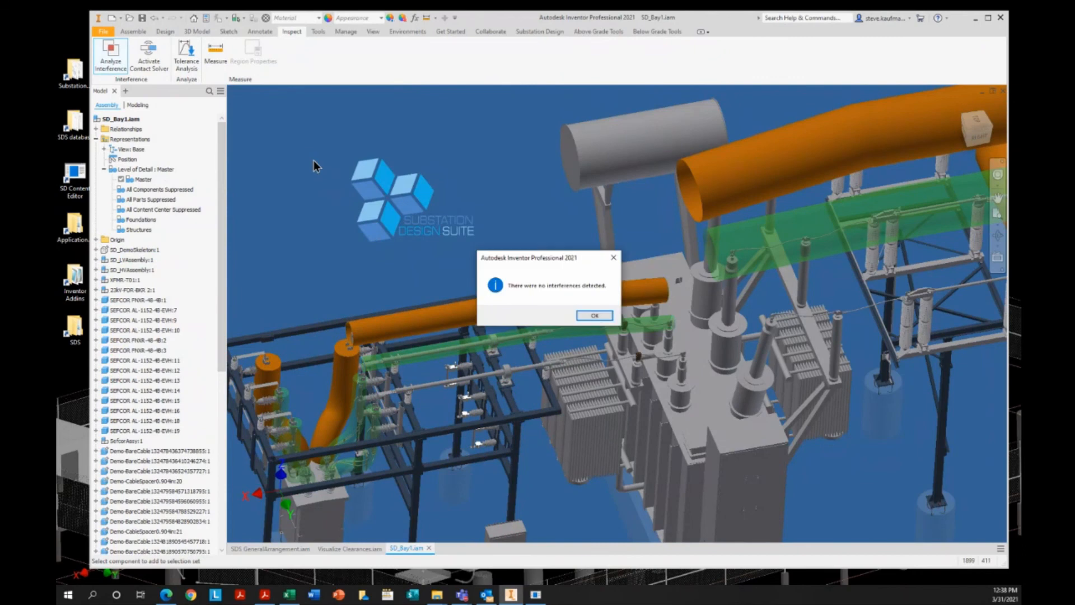
left_click(594, 316)
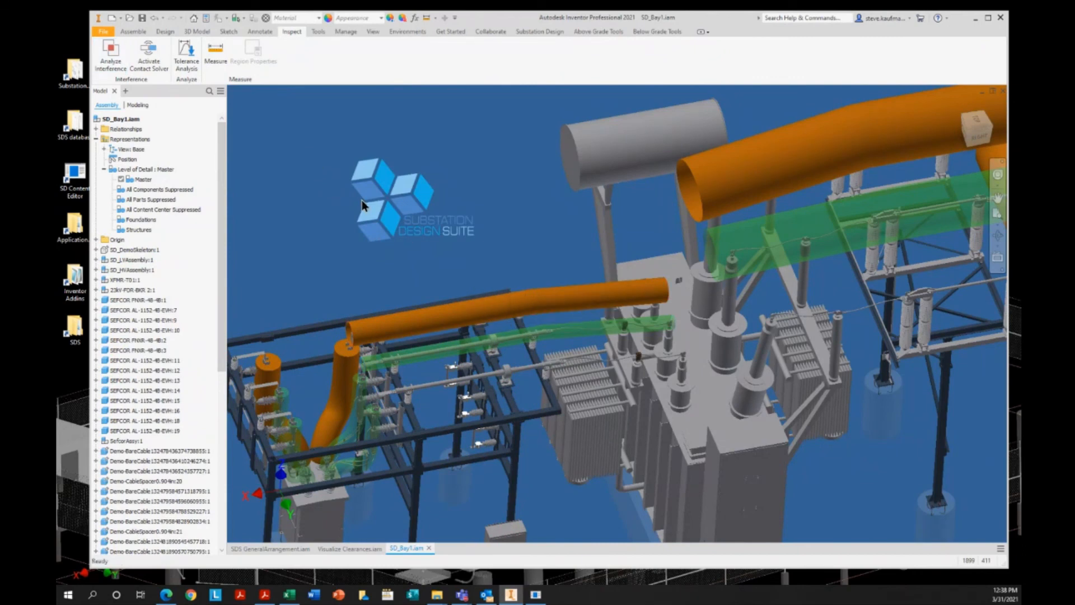
Step: Run an Interference Analysis between the two neighbouring orange clearance envelopes descending to the breaker inside the low-voltage structure
left_click(110, 54)
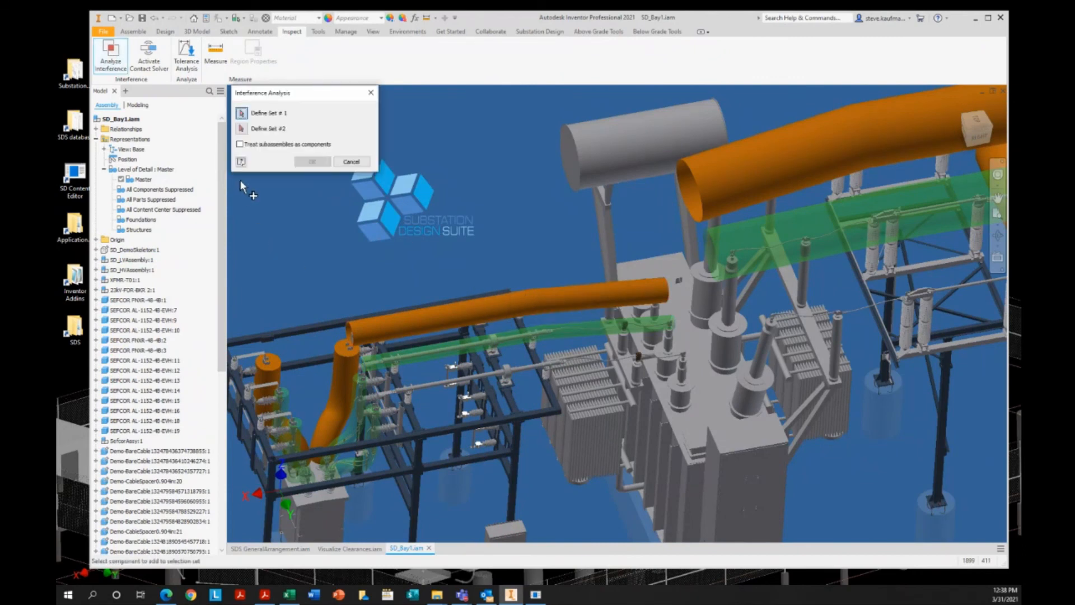
scroll(289, 429, "up", 3)
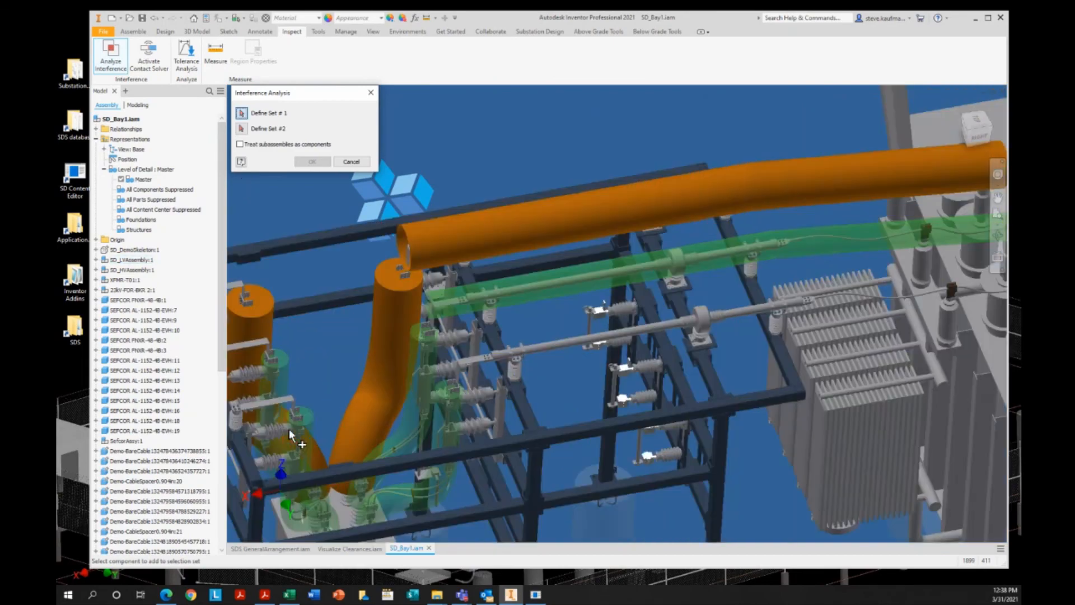
scroll(325, 441, "up", 2)
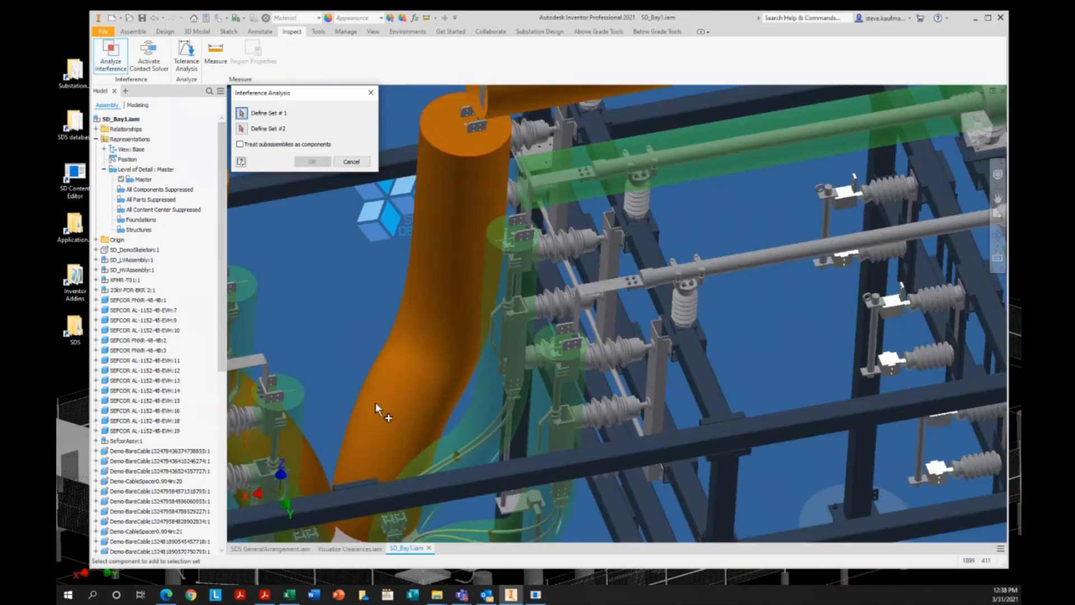
scroll(409, 260, "down", 5)
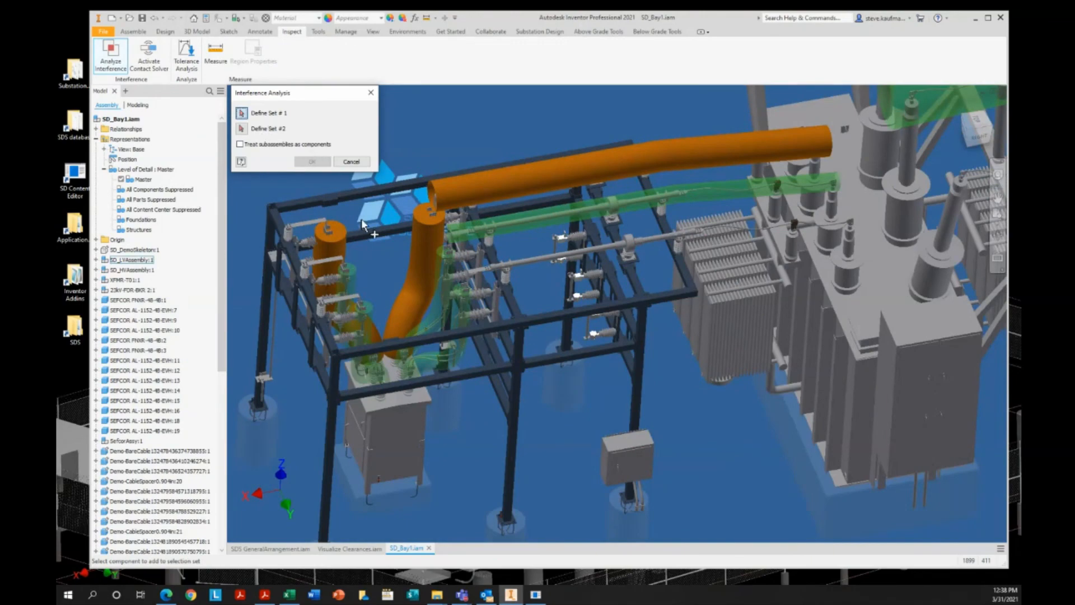
left_click(417, 268)
left_click(241, 128)
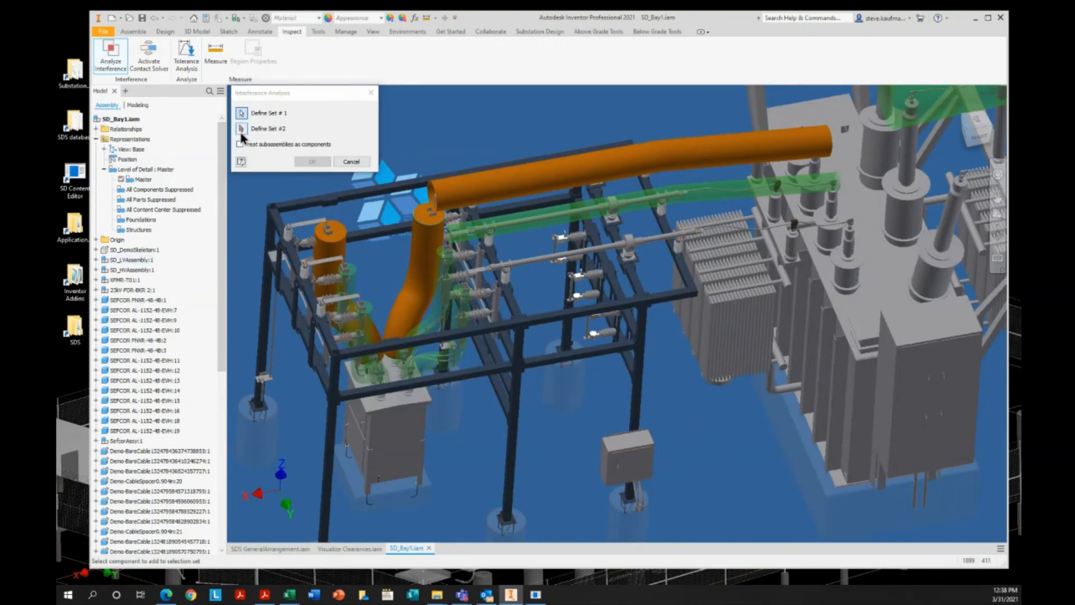
left_click(349, 244)
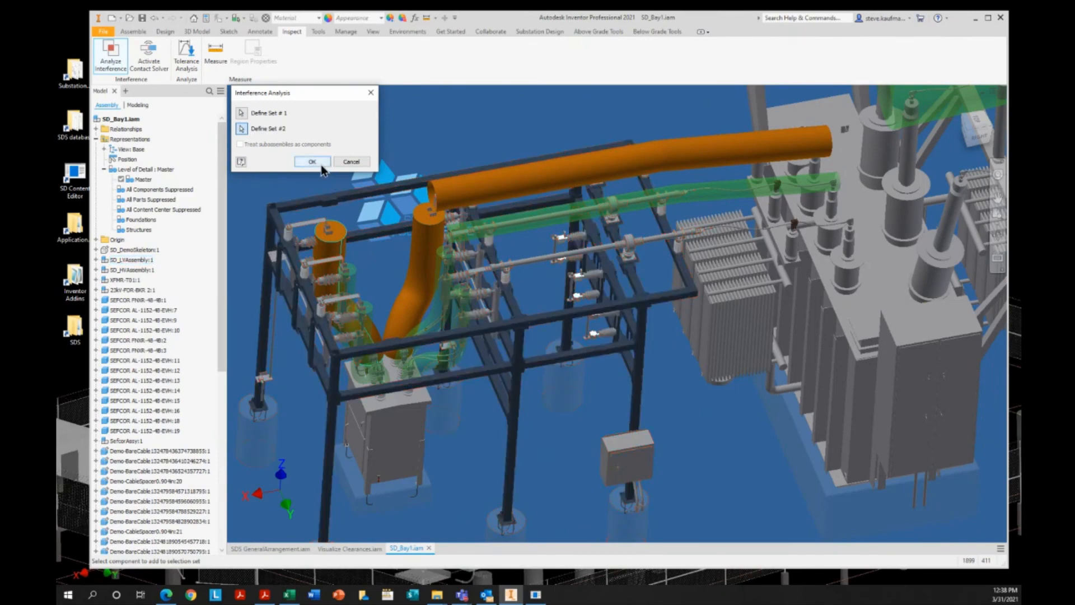
left_click(321, 163)
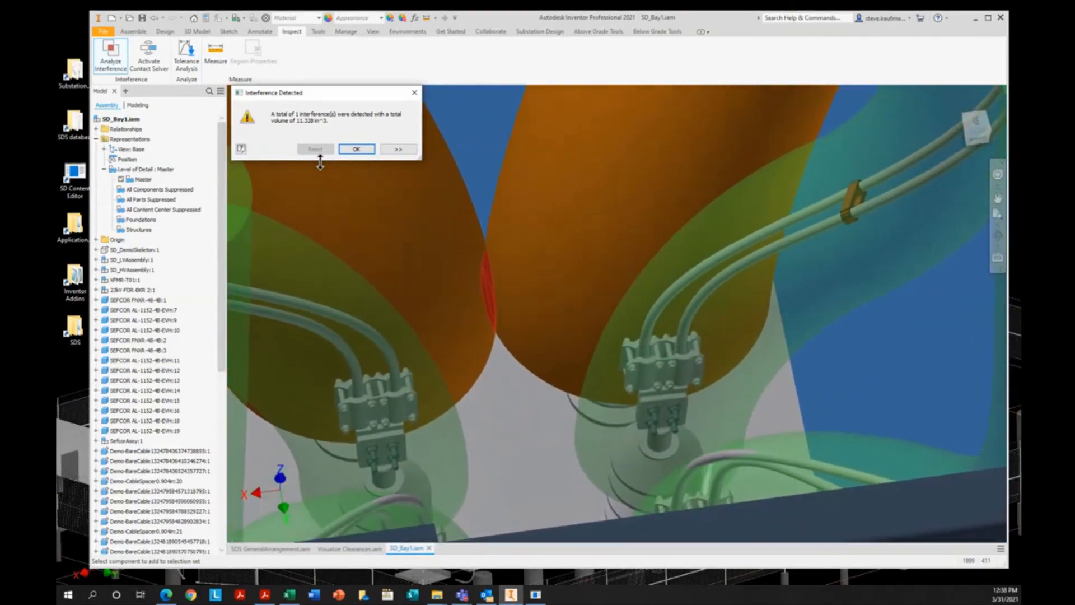
Step: Expand the interference details, widen the report to show its volume and centroid columns, and close it
left_click(395, 149)
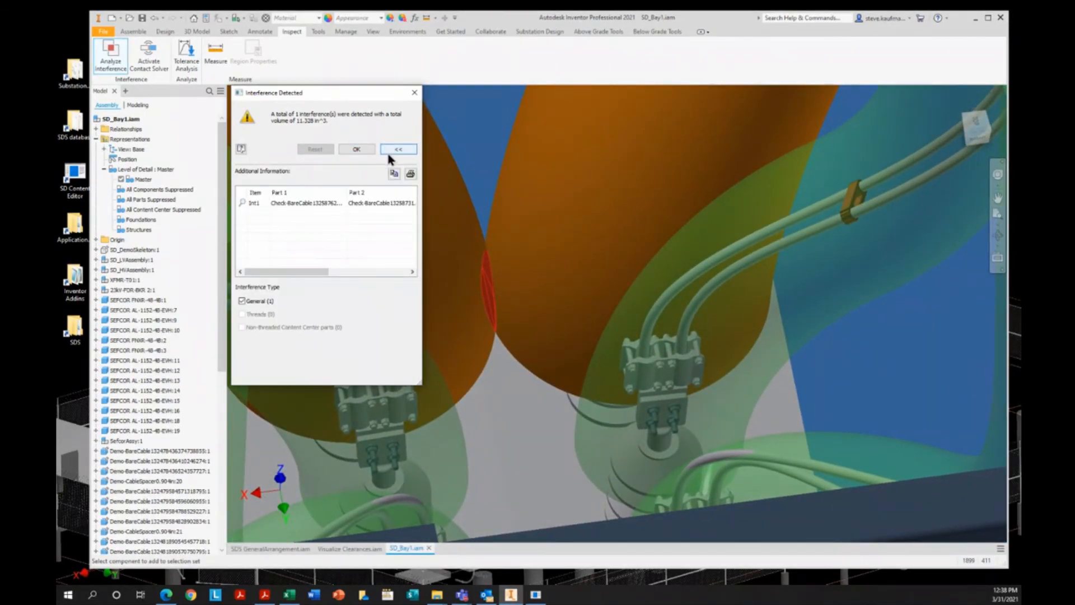
left_click_drag(425, 216, 668, 268)
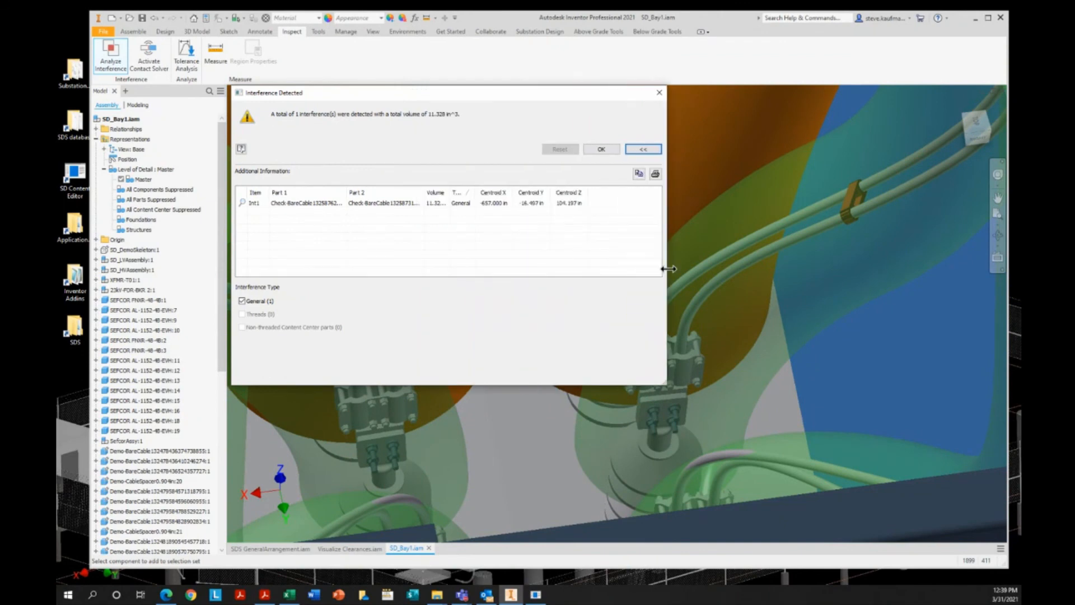
left_click(658, 93)
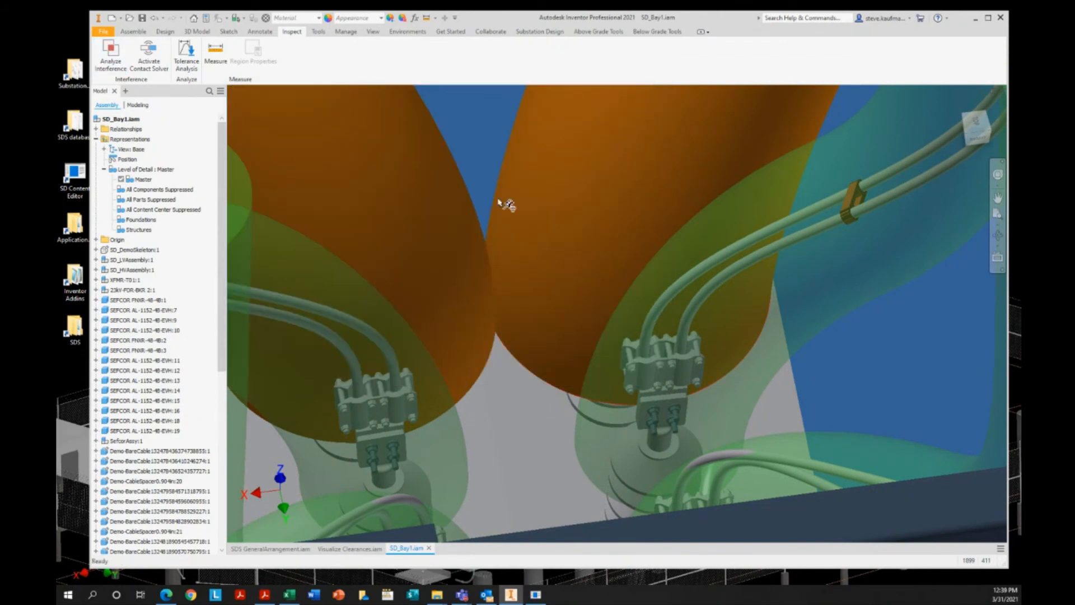
scroll(508, 297, "down", 4)
scroll(508, 297, "down", 5)
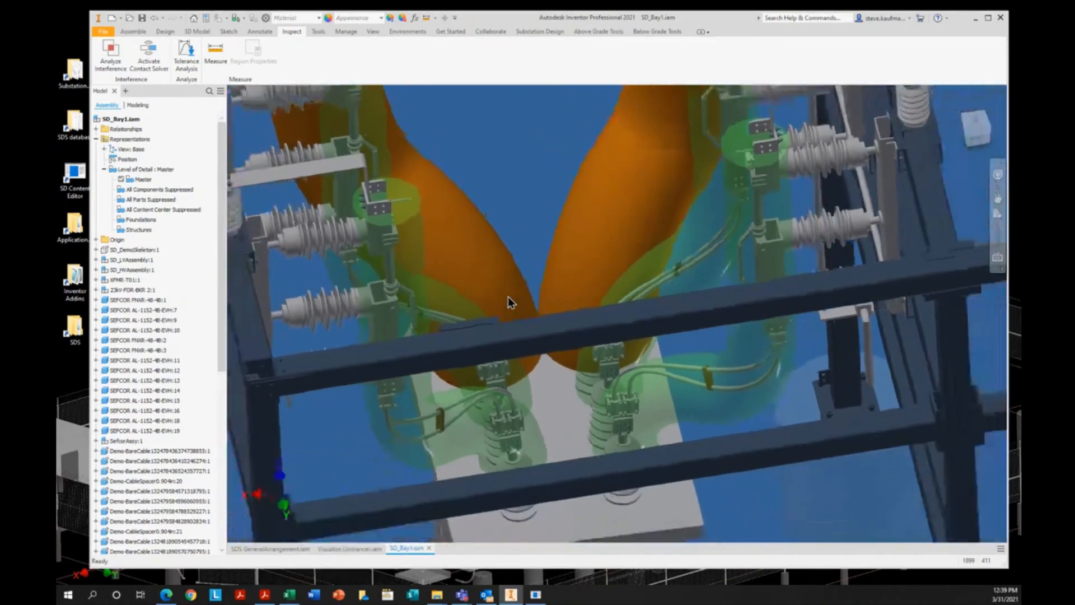